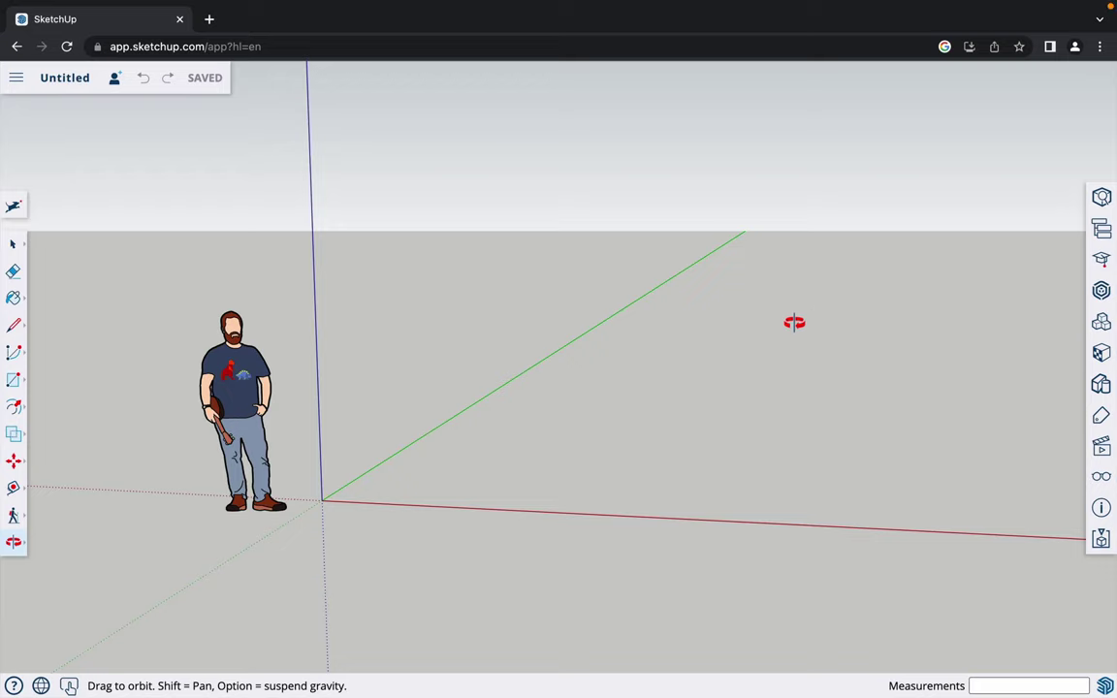
- Apply the Simple Style from Default Styles for a blue sky over green ground
{"action": "mouse_move", "coordinate": [631, 359]}
{"action": "left_mouse_down"}
{"action": "mouse_move", "coordinate": [720, 356]}
{"action": "mouse_move", "coordinate": [663, 367]}
{"action": "mouse_move", "coordinate": [684, 363]}
{"action": "mouse_move", "coordinate": [621, 354]}
{"action": "mouse_move", "coordinate": [637, 347]}
{"action": "left_mouse_up"}
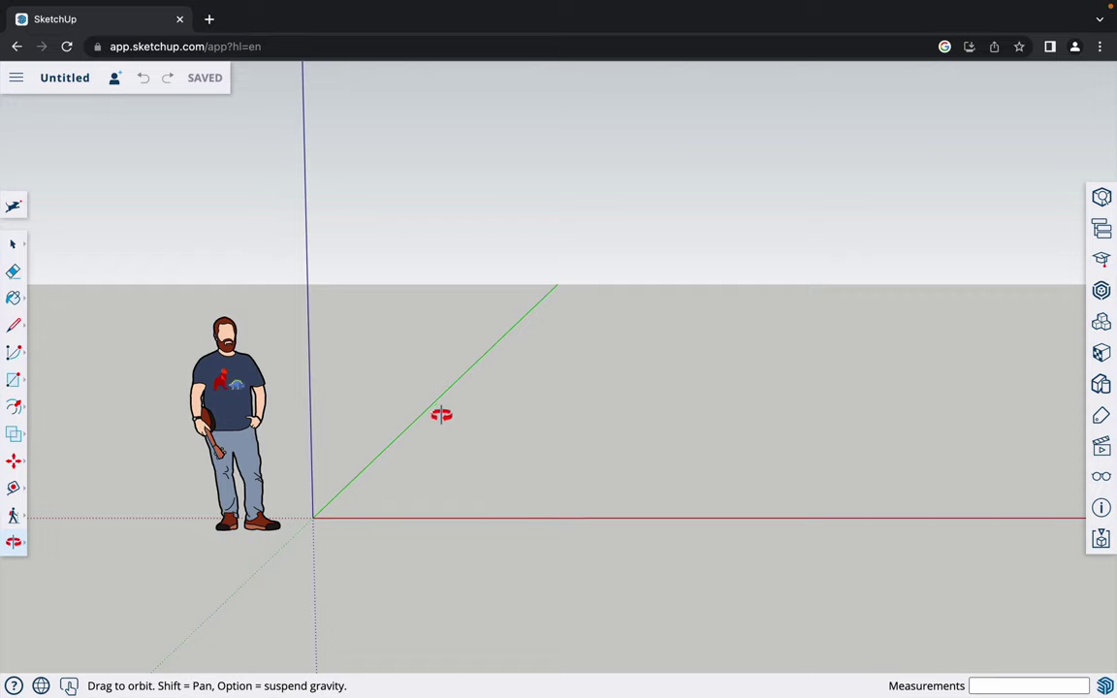
{"action": "left_click_drag", "start_coordinate": [455, 436], "coordinate": [484, 436]}
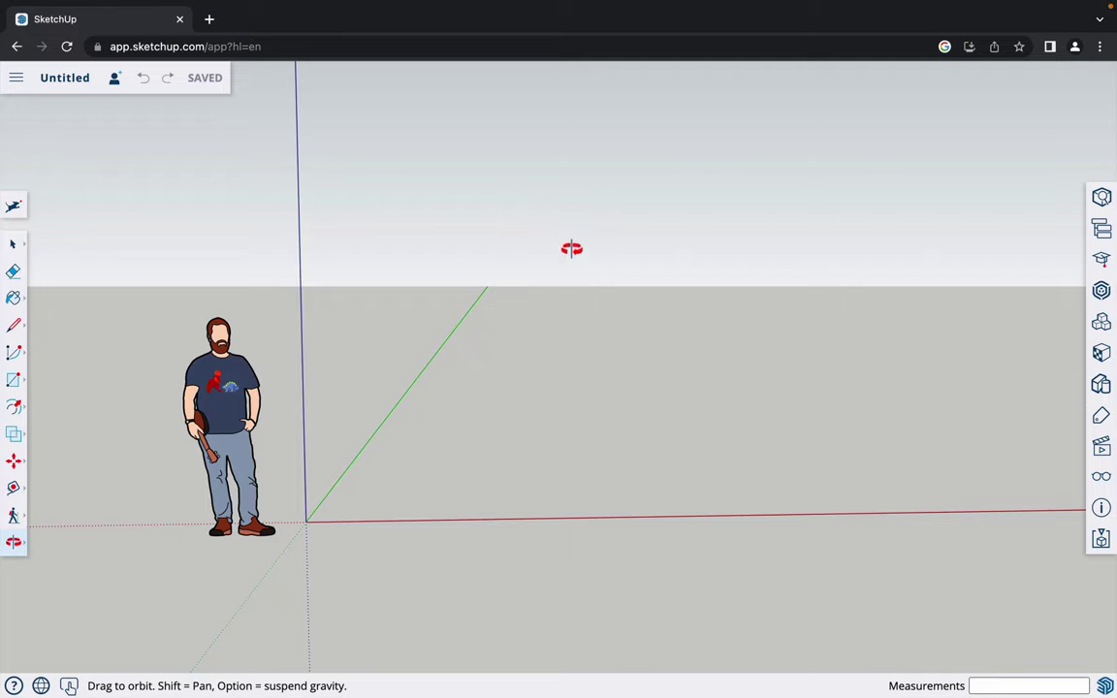
{"action": "left_click_drag", "start_coordinate": [444, 398], "coordinate": [469, 386]}
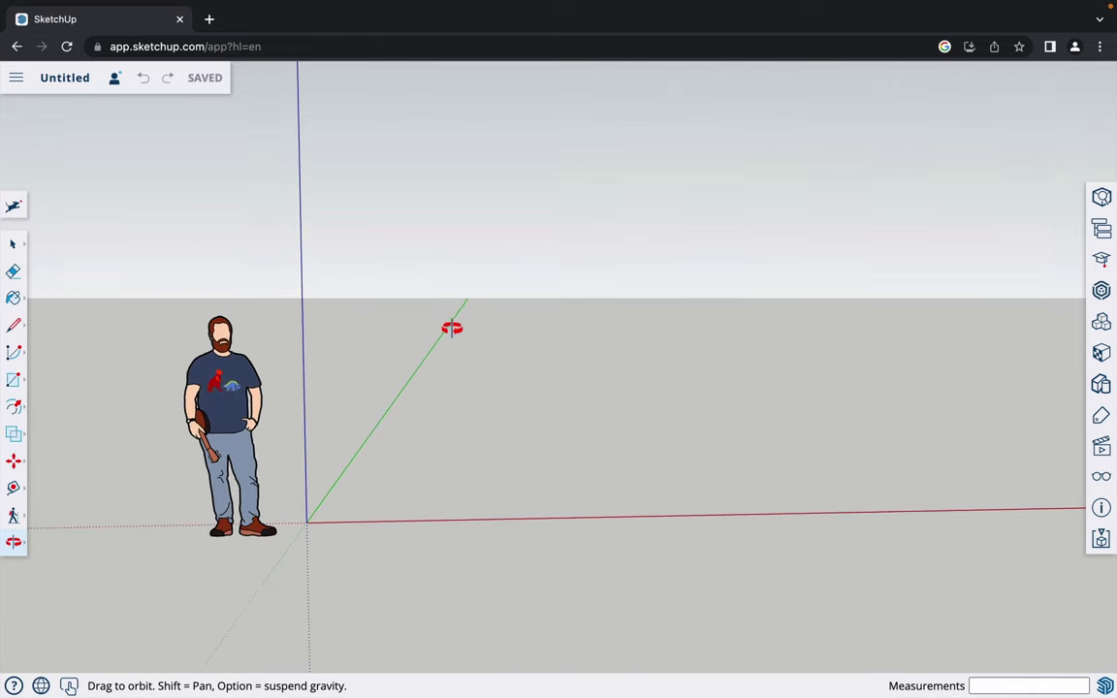
{"action": "left_click_drag", "start_coordinate": [524, 422], "coordinate": [480, 446]}
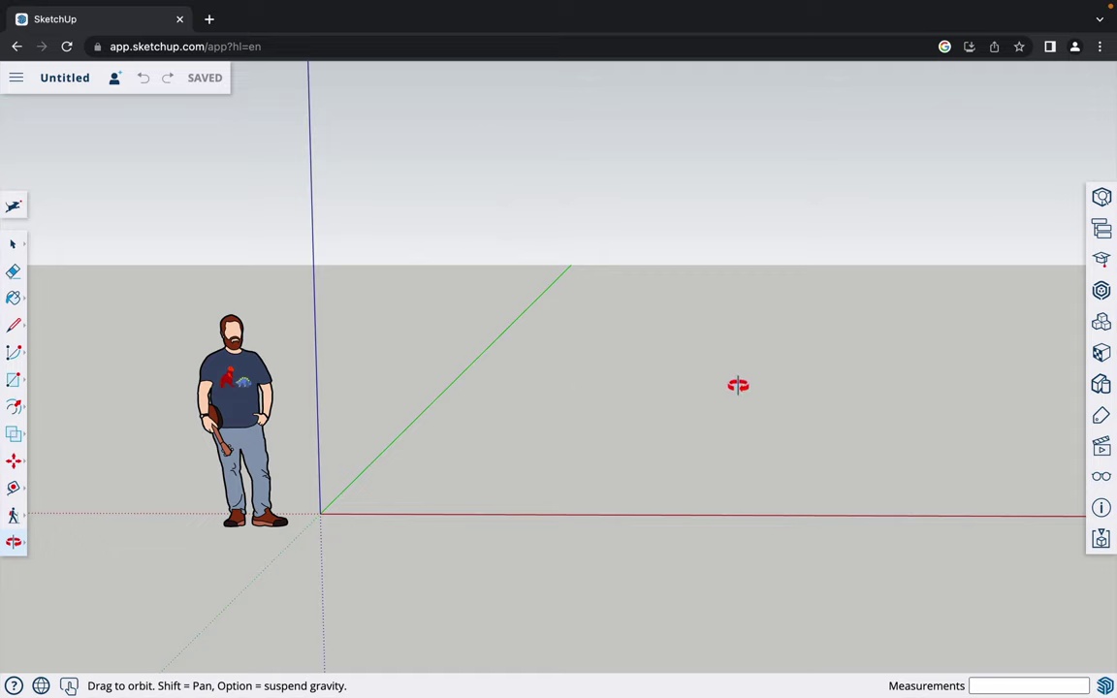
{"action": "mouse_move", "coordinate": [601, 416]}
{"action": "left_mouse_down"}
{"action": "mouse_move", "coordinate": [641, 416]}
{"action": "mouse_move", "coordinate": [678, 396]}
{"action": "mouse_move", "coordinate": [637, 436]}
{"action": "mouse_move", "coordinate": [603, 419]}
{"action": "left_mouse_up"}
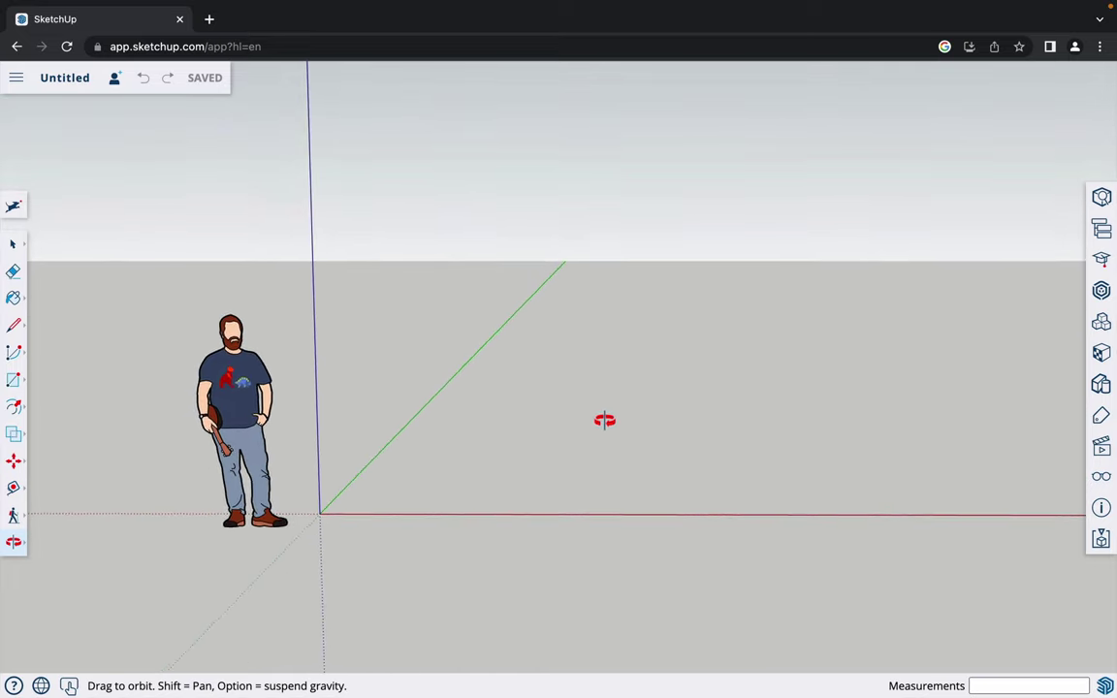
{"action": "left_click", "coordinate": [1101, 385]}
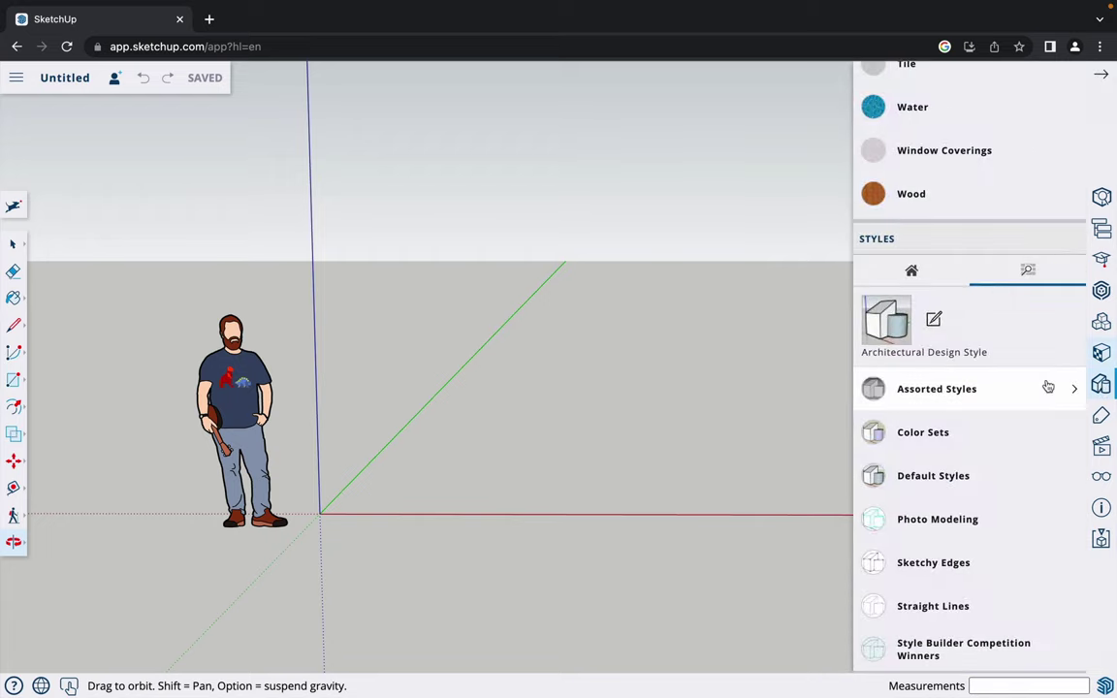
{"action": "left_click", "coordinate": [1074, 477]}
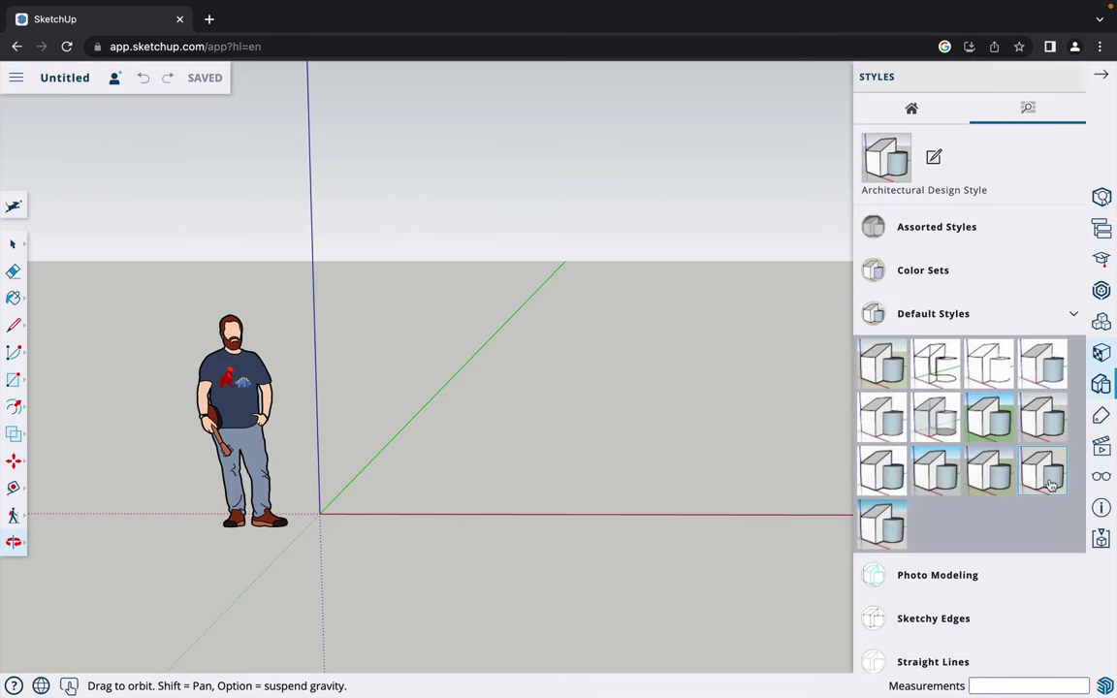
{"action": "left_click", "coordinate": [990, 416]}
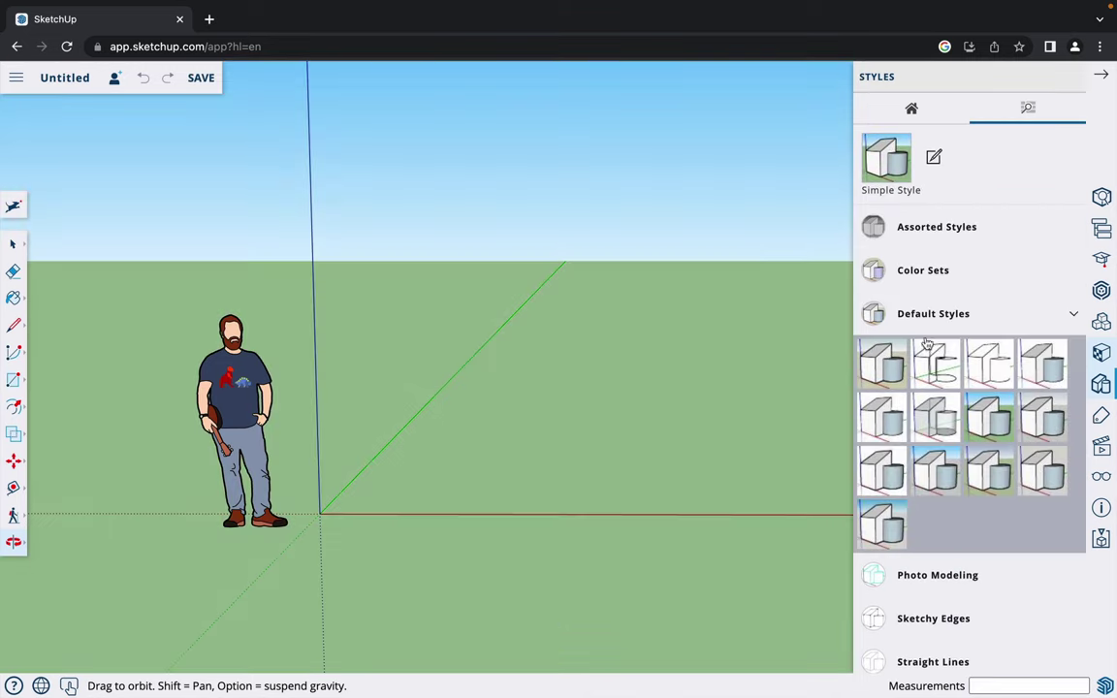
{"action": "left_click", "coordinate": [1103, 81]}
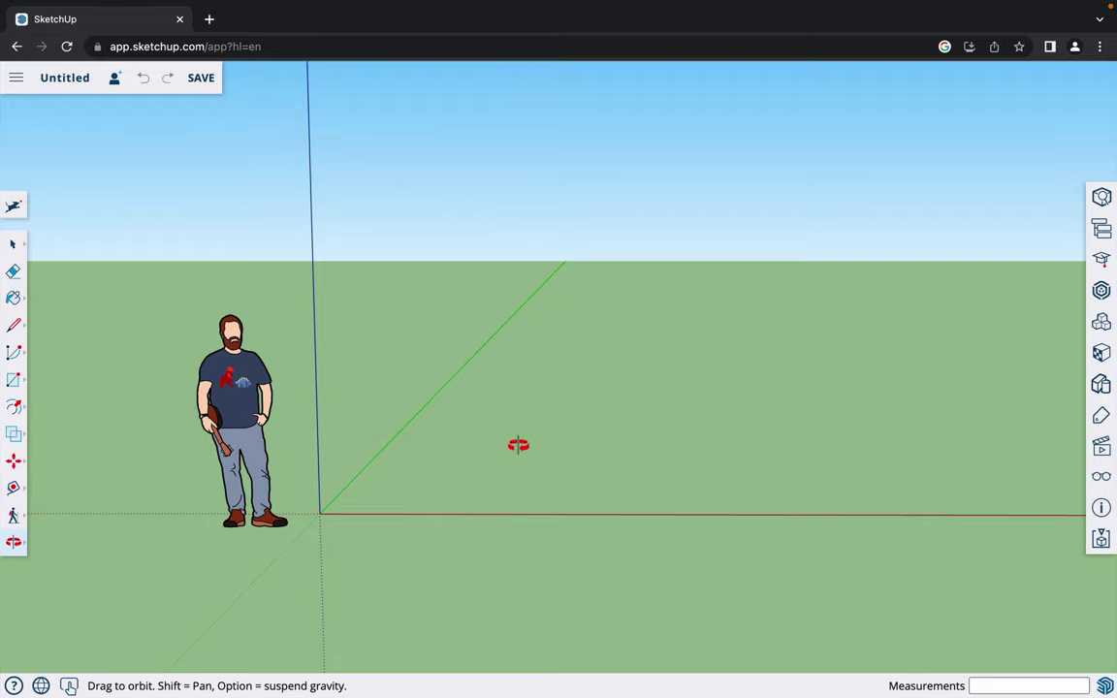
- Tilt the view toward the ground and pick the Rectangle tool
{"action": "left_click_drag", "start_coordinate": [518, 445], "coordinate": [577, 428]}
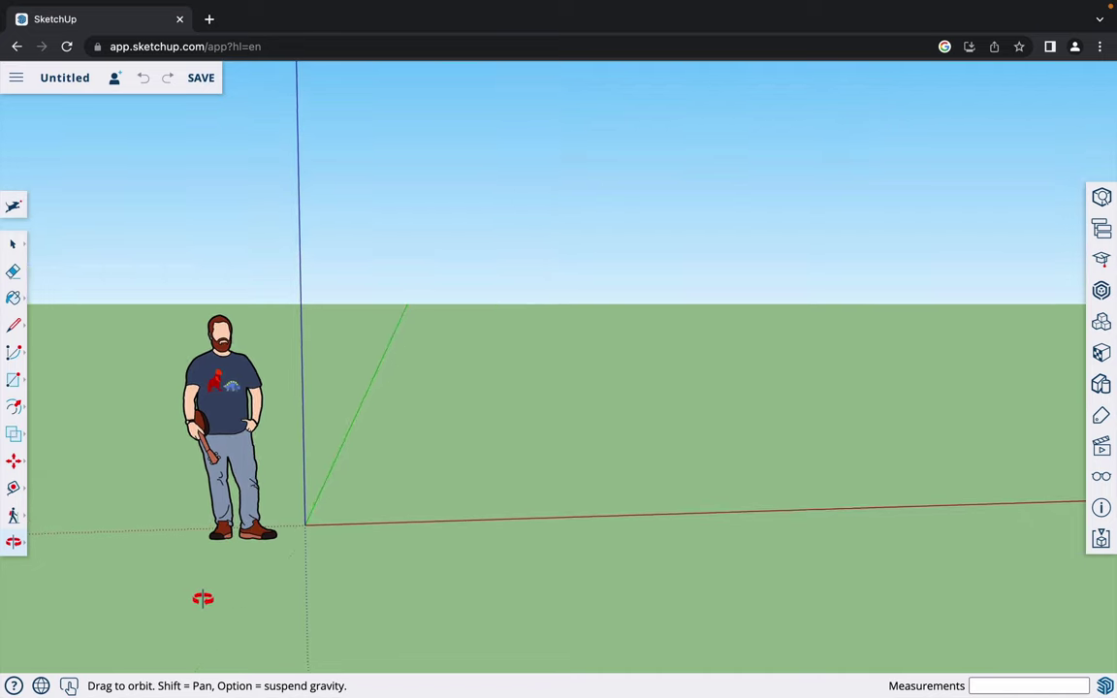
{"action": "left_click_drag", "start_coordinate": [203, 598], "coordinate": [202, 599]}
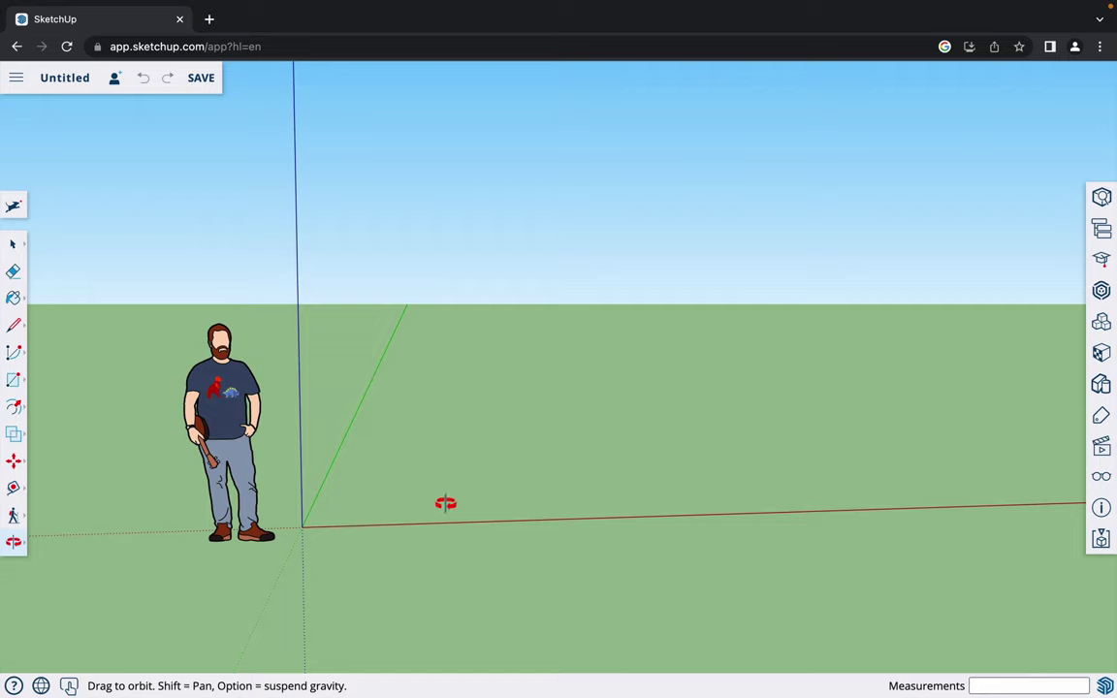
{"action": "left_click_drag", "start_coordinate": [513, 442], "coordinate": [504, 447]}
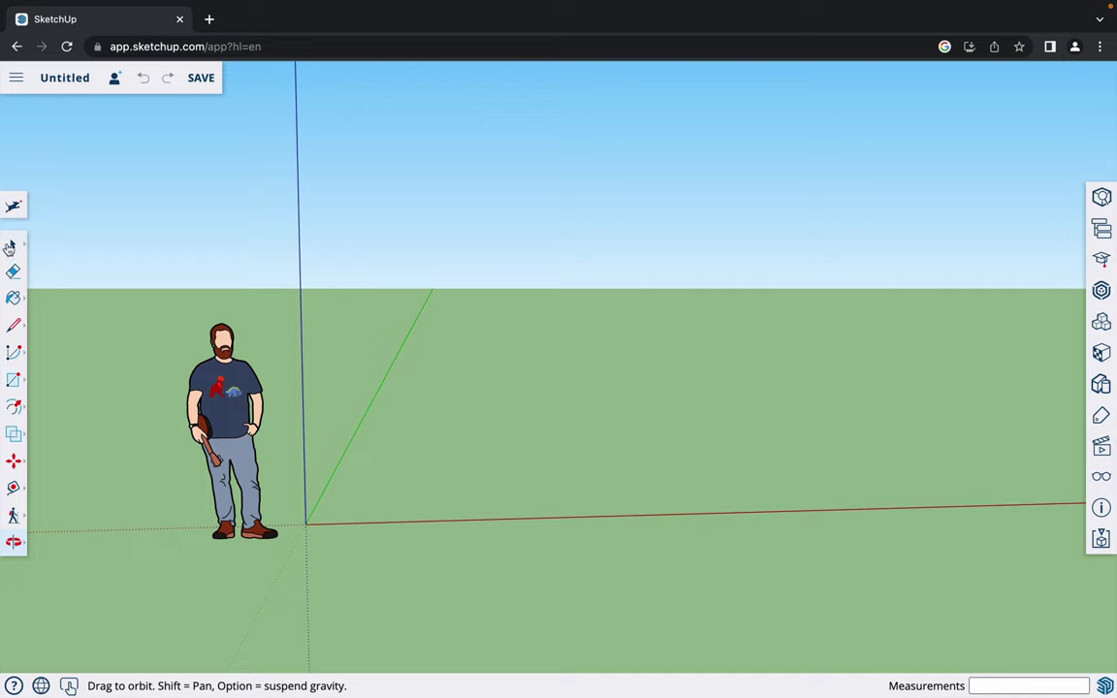
{"action": "left_click", "coordinate": [13, 383]}
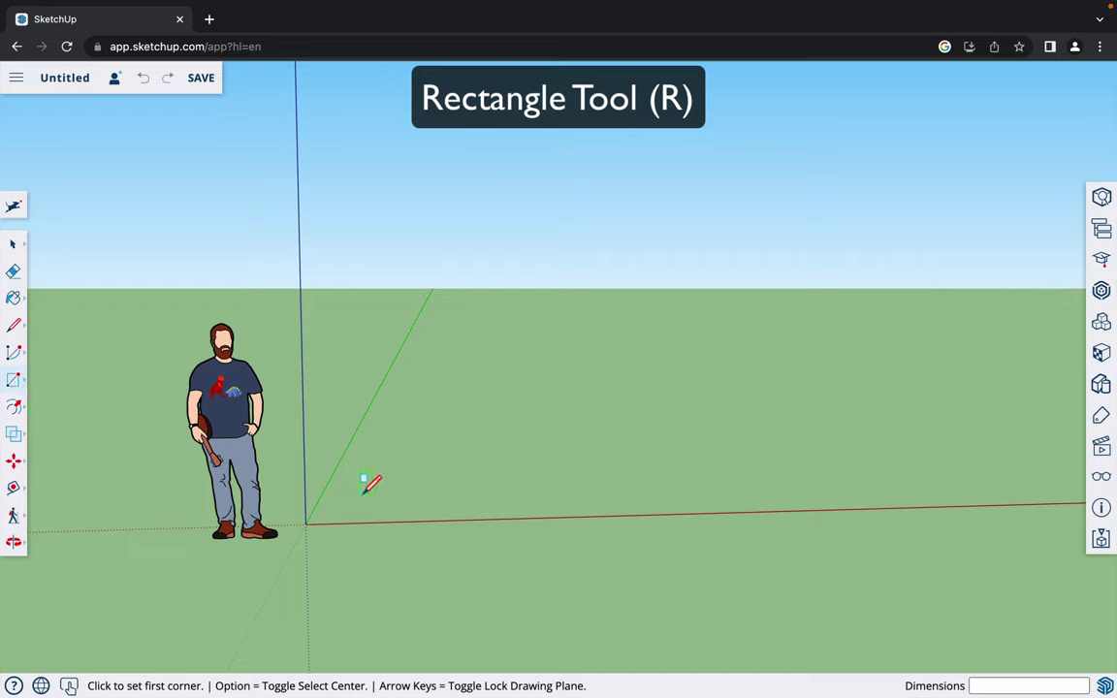
- Draw a ground-plane rectangle from the origin, roughly 16' 5 11/16" by 32' 4"
{"action": "key", "text": "space"}
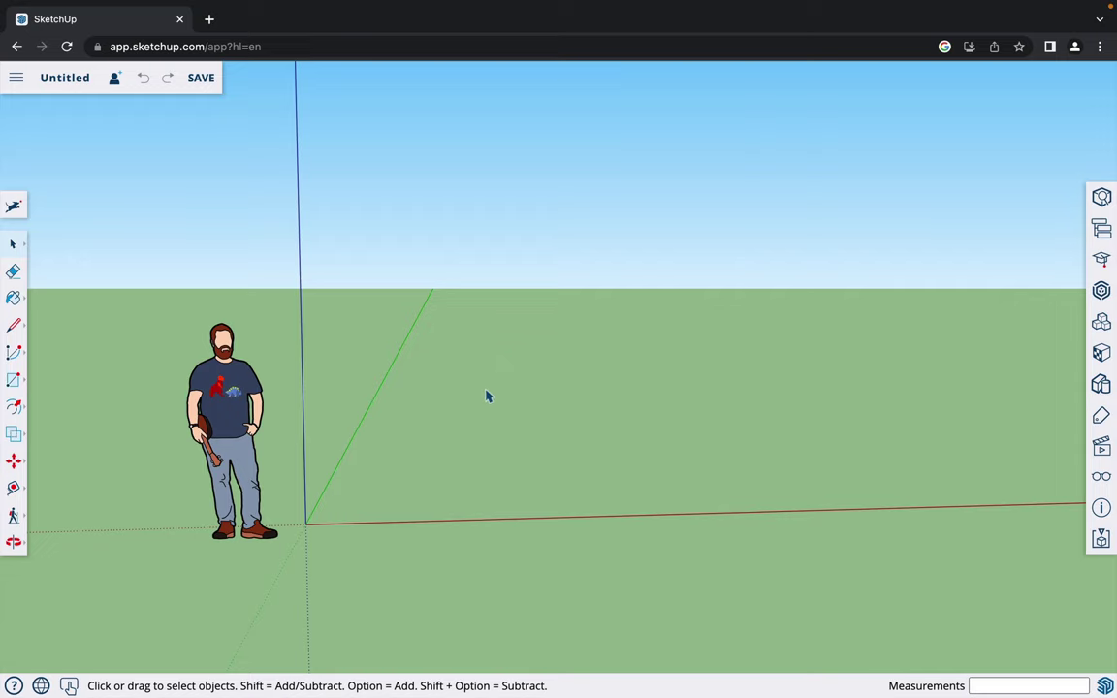
{"action": "key", "text": "r"}
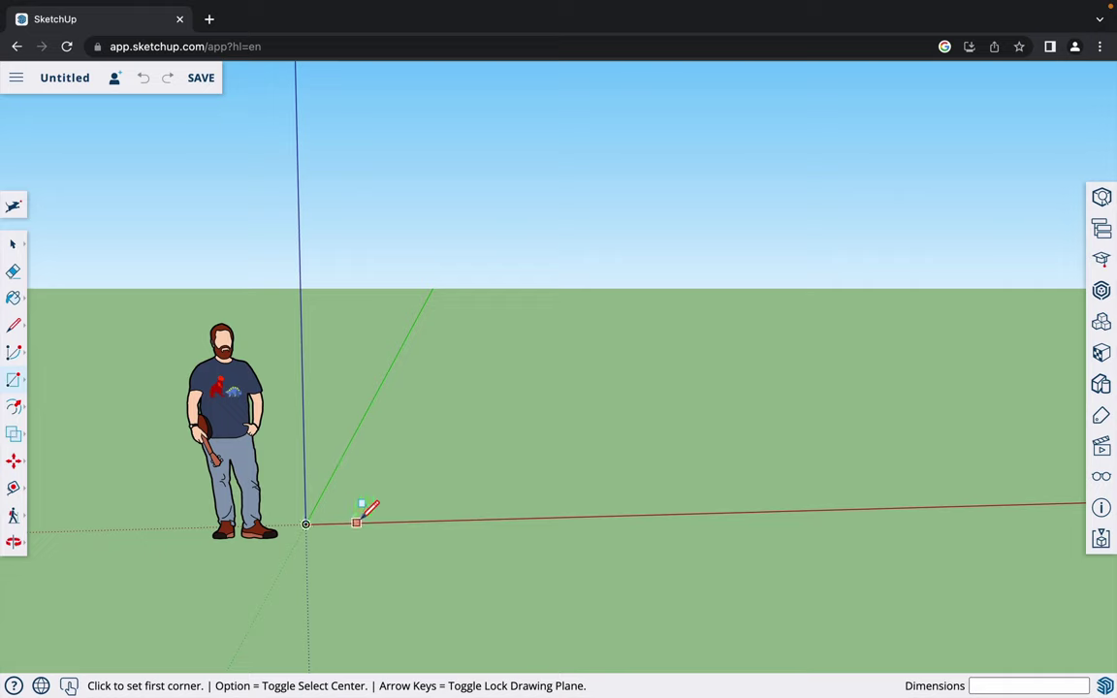
{"action": "left_click", "coordinate": [306, 523]}
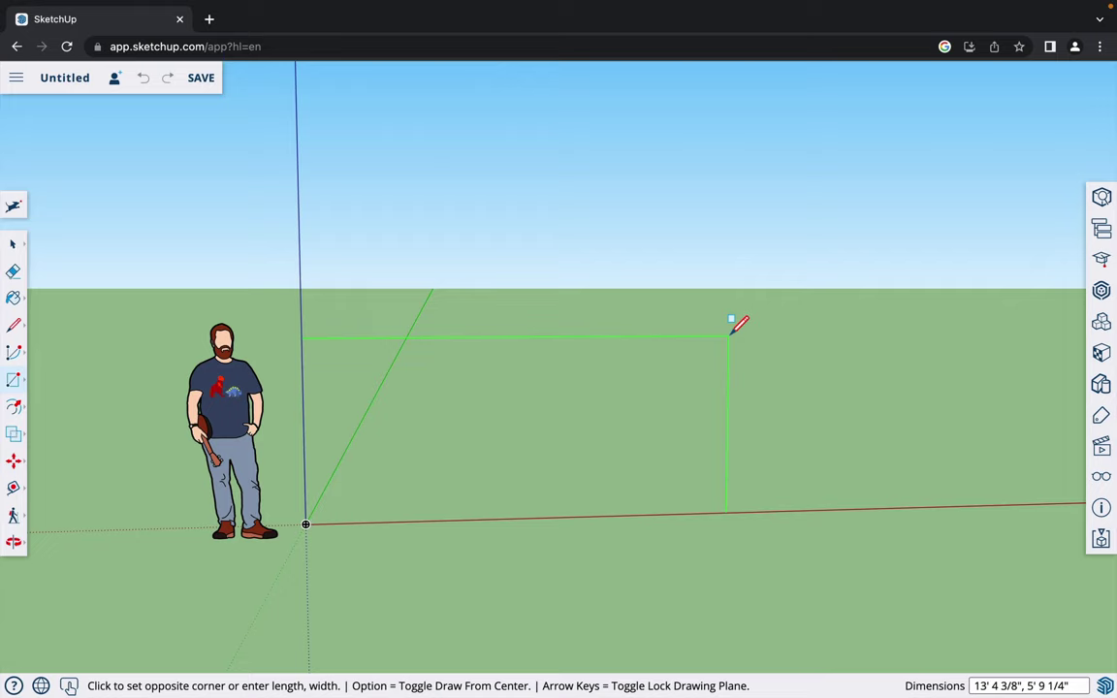
{"action": "key", "text": "Up"}
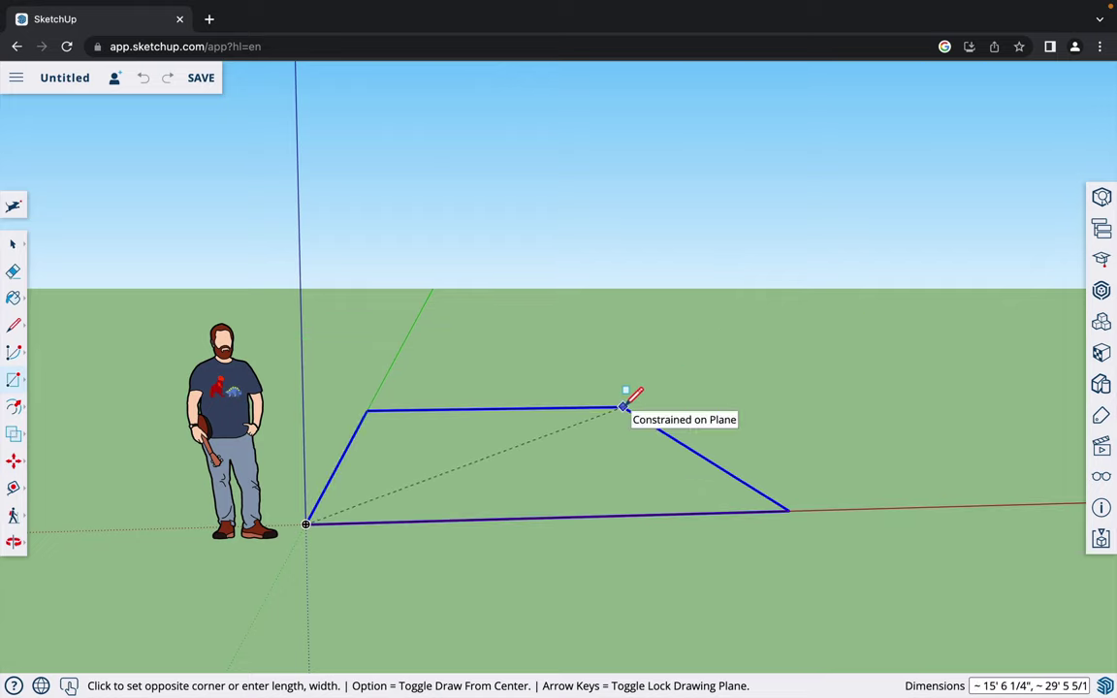
{"action": "key", "text": "Left"}
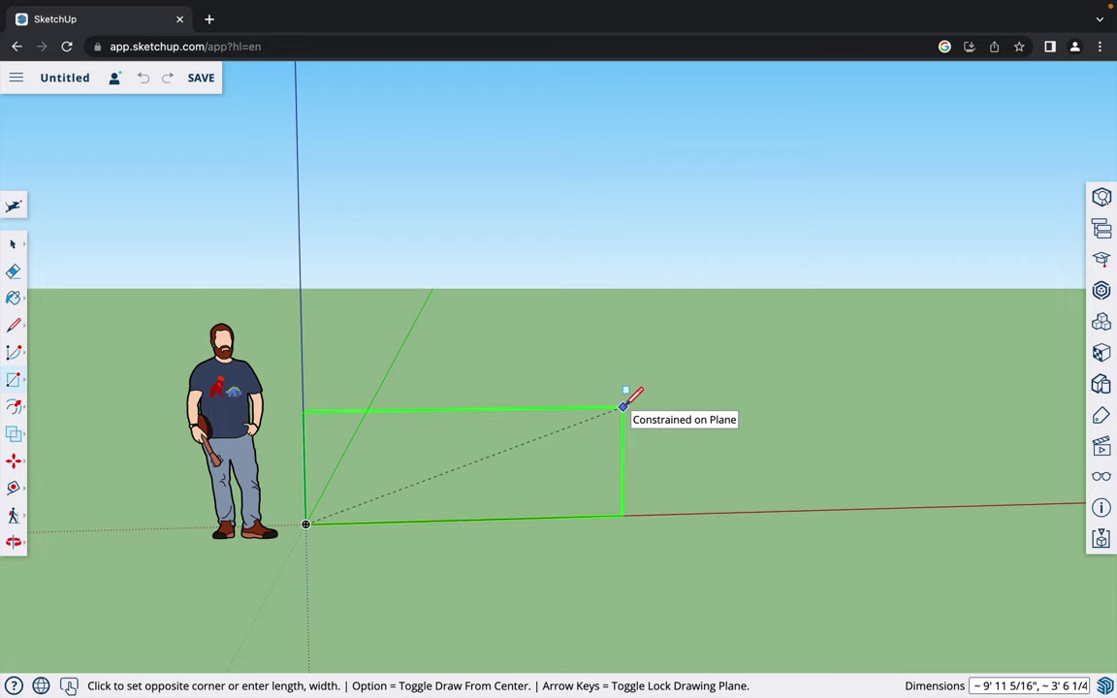
{"action": "key", "text": "Right"}
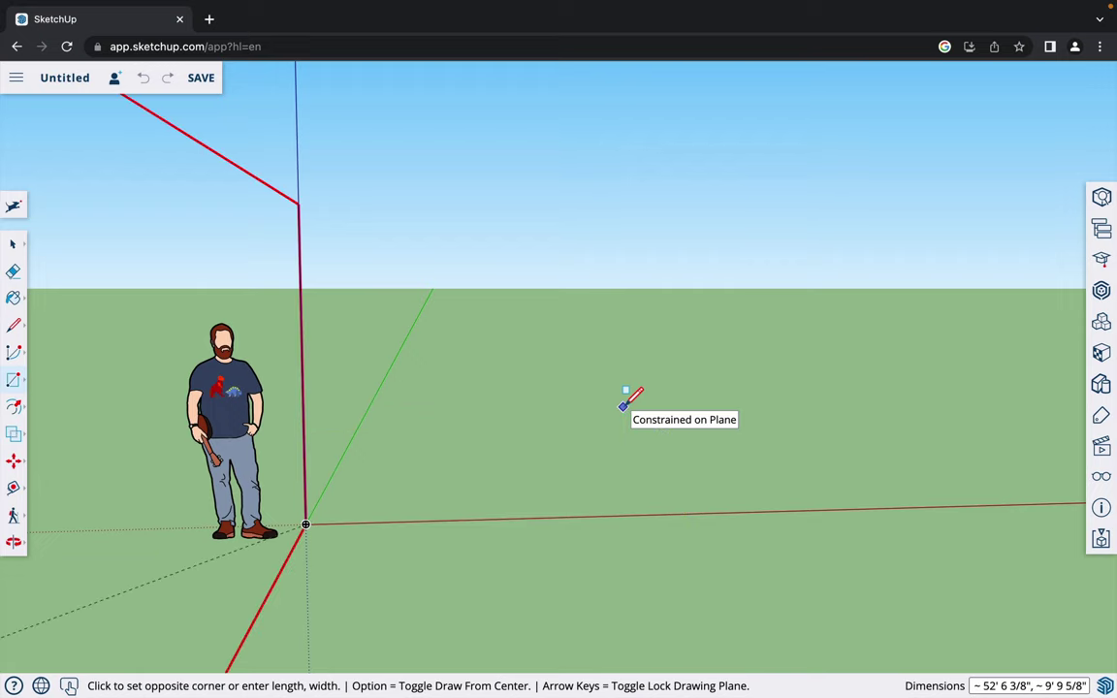
{"action": "key", "text": "Up"}
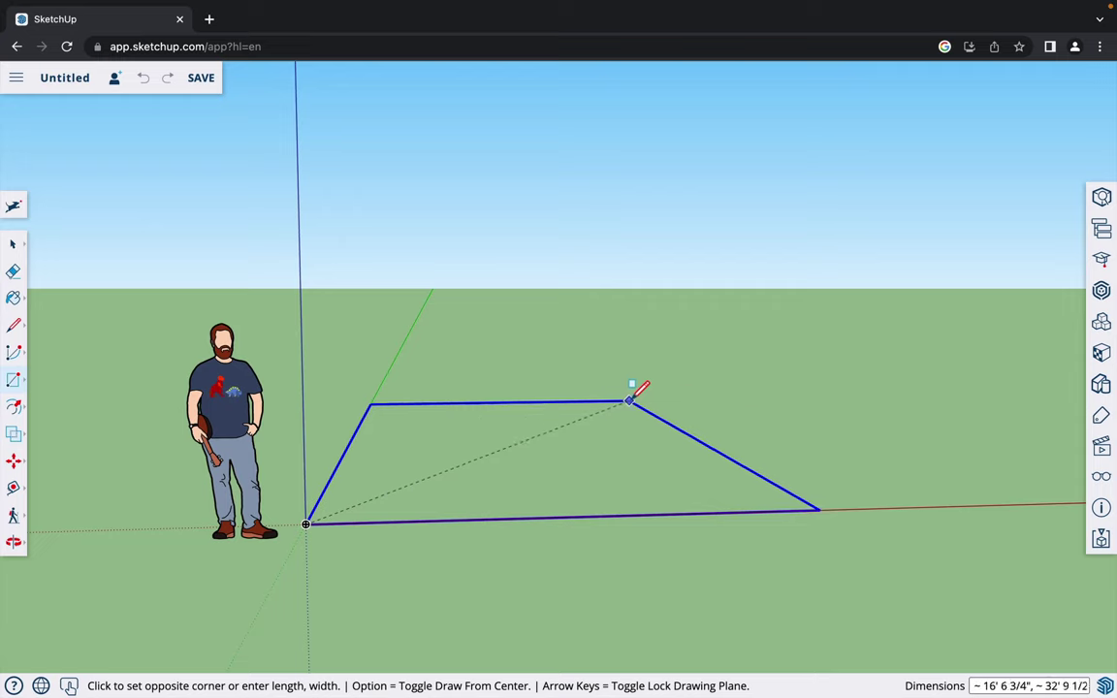
{"action": "left_click", "coordinate": [630, 399]}
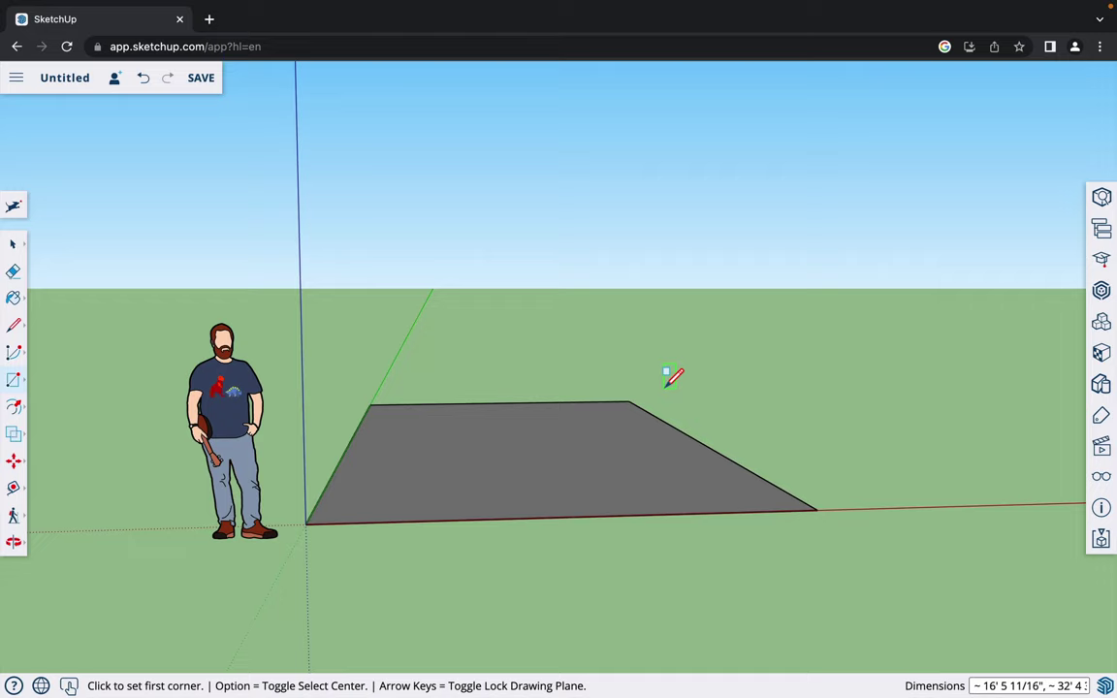
- Resize the ground rectangle to 20',20' and view it from higher up
{"action": "type", "text": "20,20"}
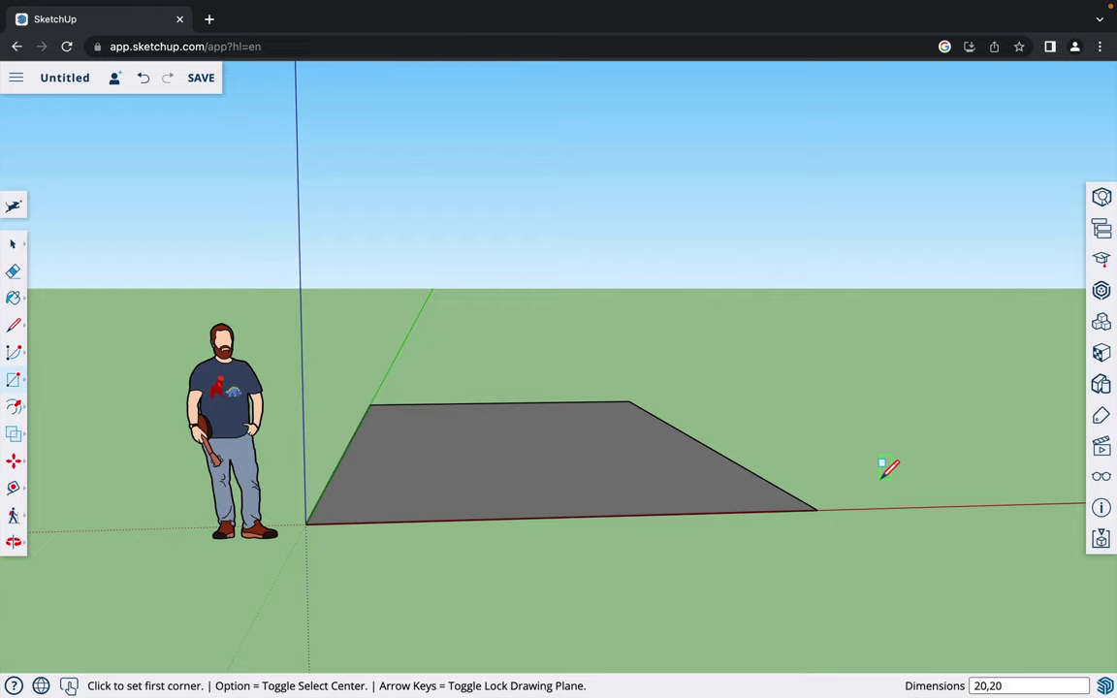
{"action": "key", "text": "super+z"}
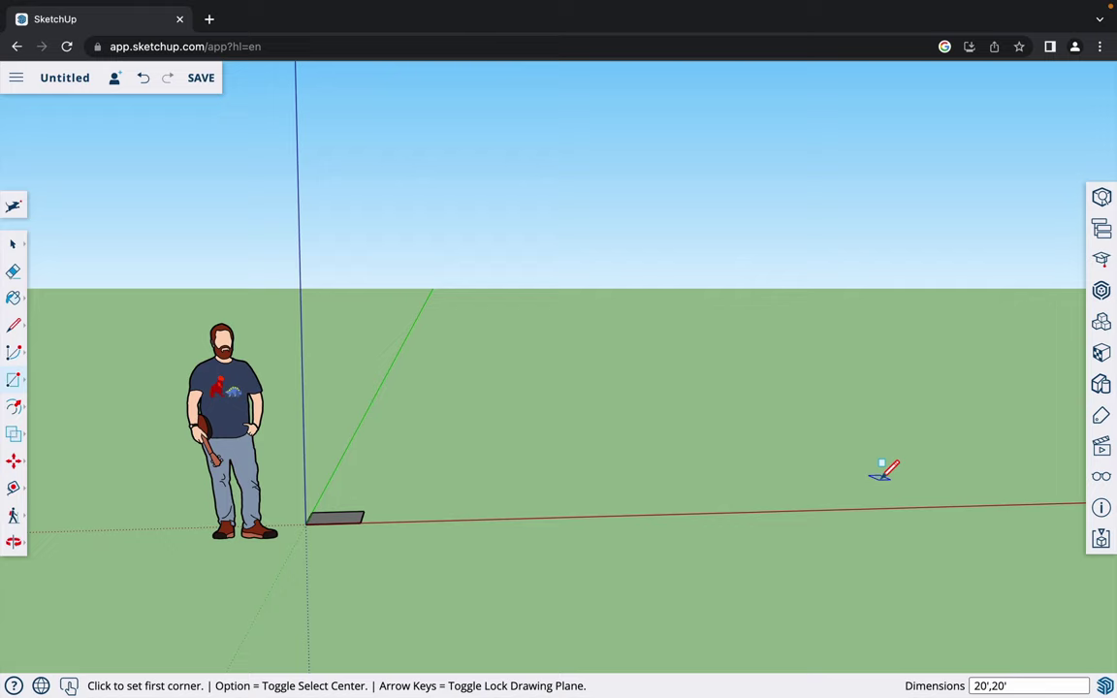
{"action": "key", "text": "super+y"}
{"action": "key", "text": "o"}
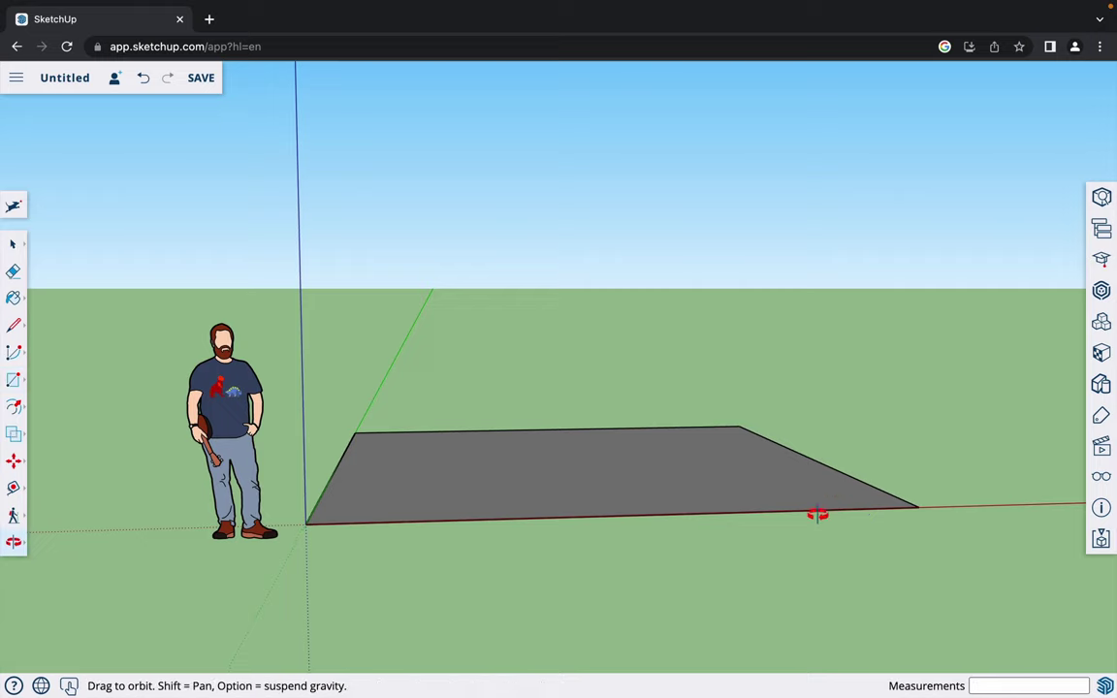
{"action": "left_click_drag", "start_coordinate": [817, 514], "coordinate": [743, 449]}
{"action": "left_click_drag", "start_coordinate": [643, 524], "coordinate": [695, 514]}
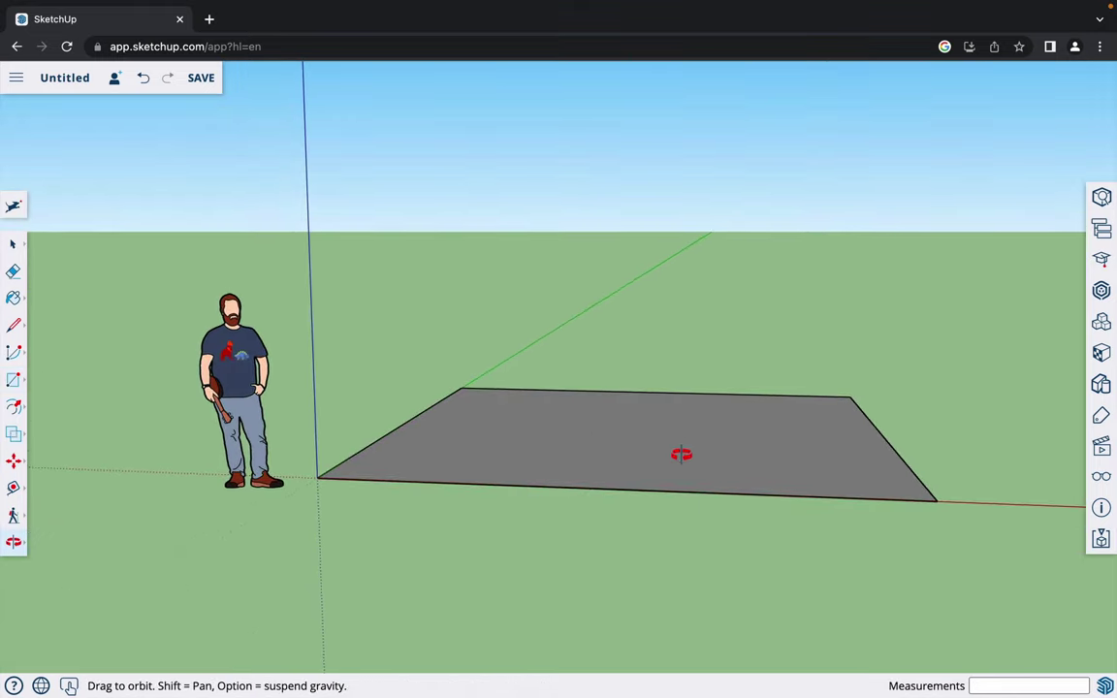
{"action": "left_click_drag", "start_coordinate": [571, 484], "coordinate": [608, 516]}
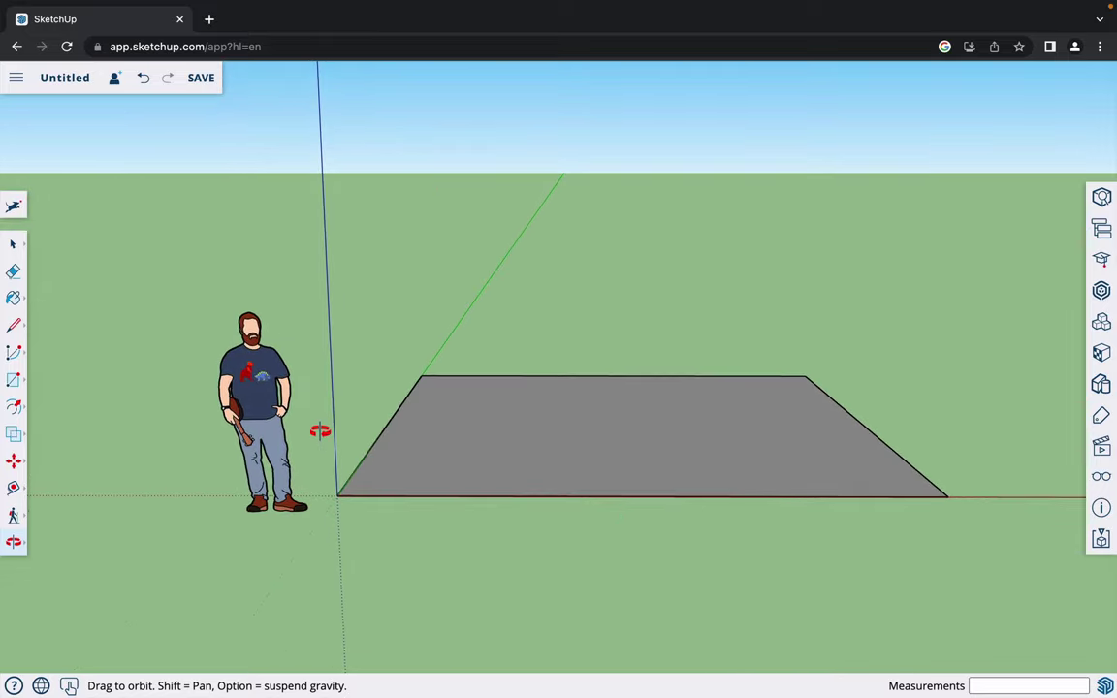
- Delete the scale figure and zoom in on the floor square
{"action": "key", "text": "space"}
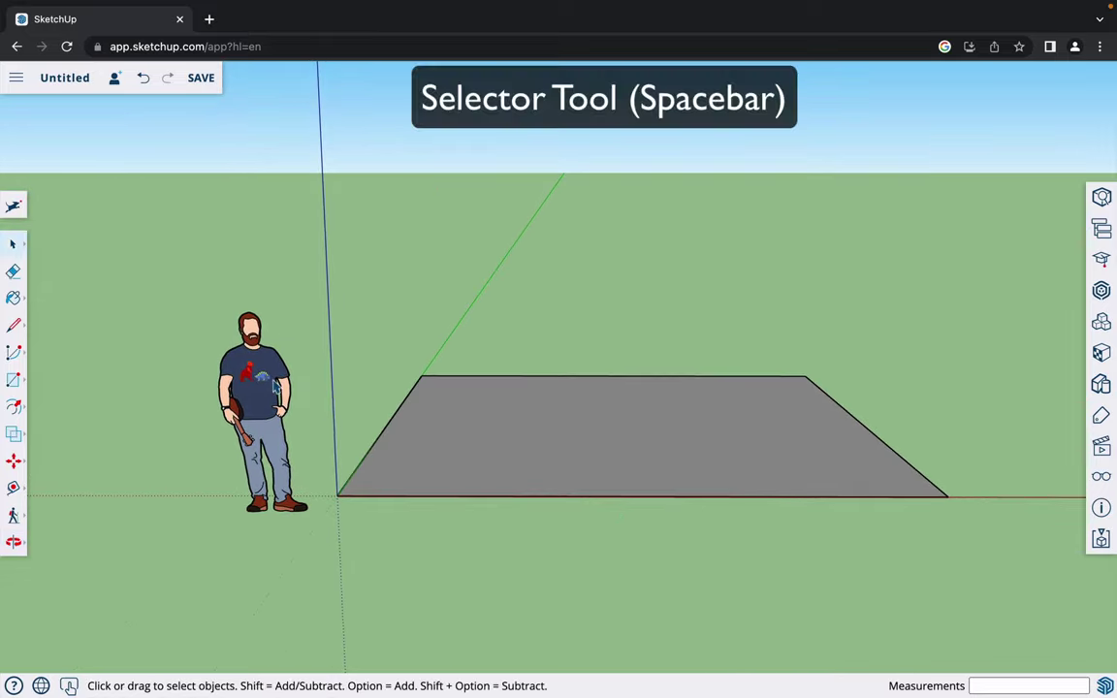
{"action": "left_click", "coordinate": [270, 385]}
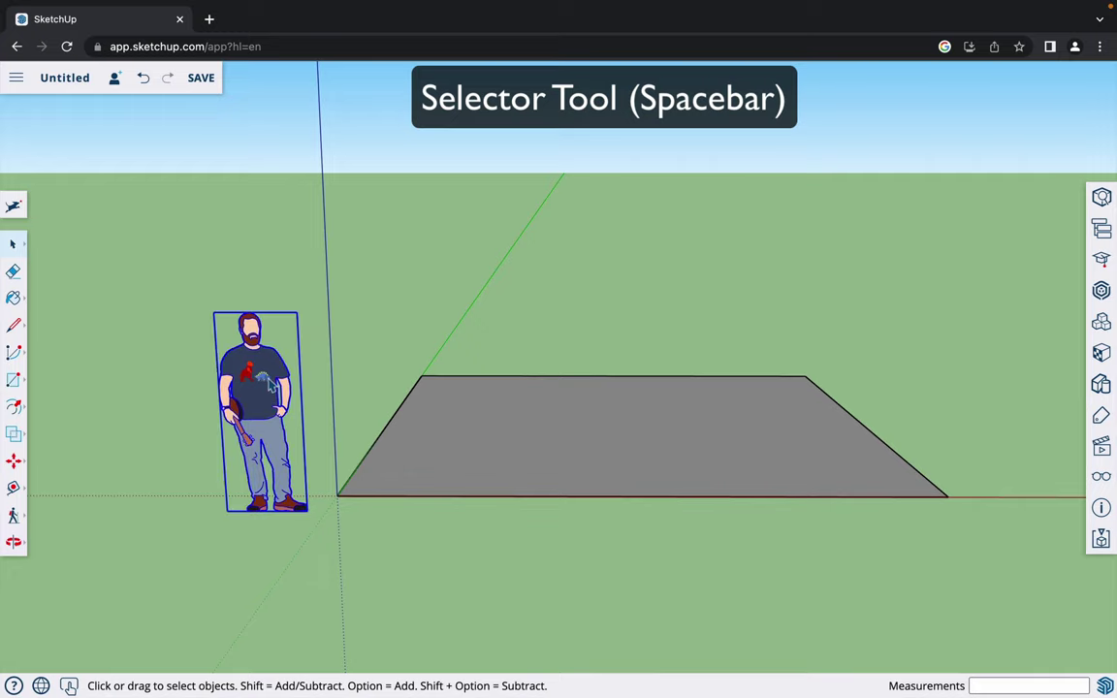
{"action": "key", "text": "Delete"}
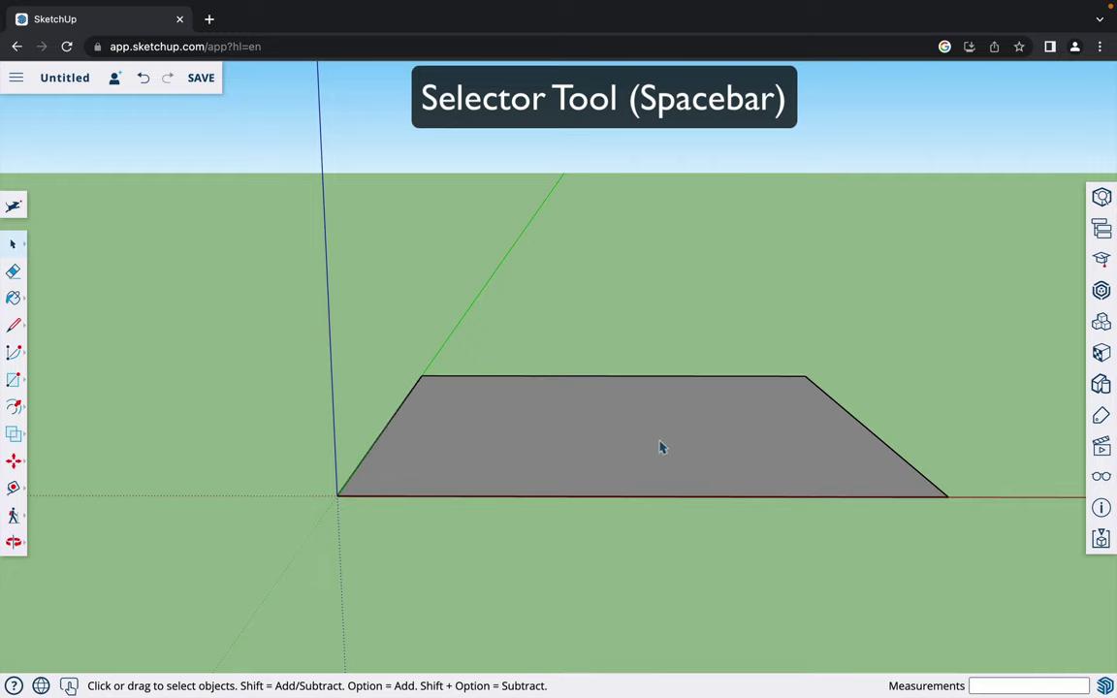
{"action": "scroll", "coordinate": [774, 447], "scroll_direction": "up", "scroll_amount": 1}
{"action": "scroll", "coordinate": [775, 446], "scroll_direction": "up", "scroll_amount": 1}
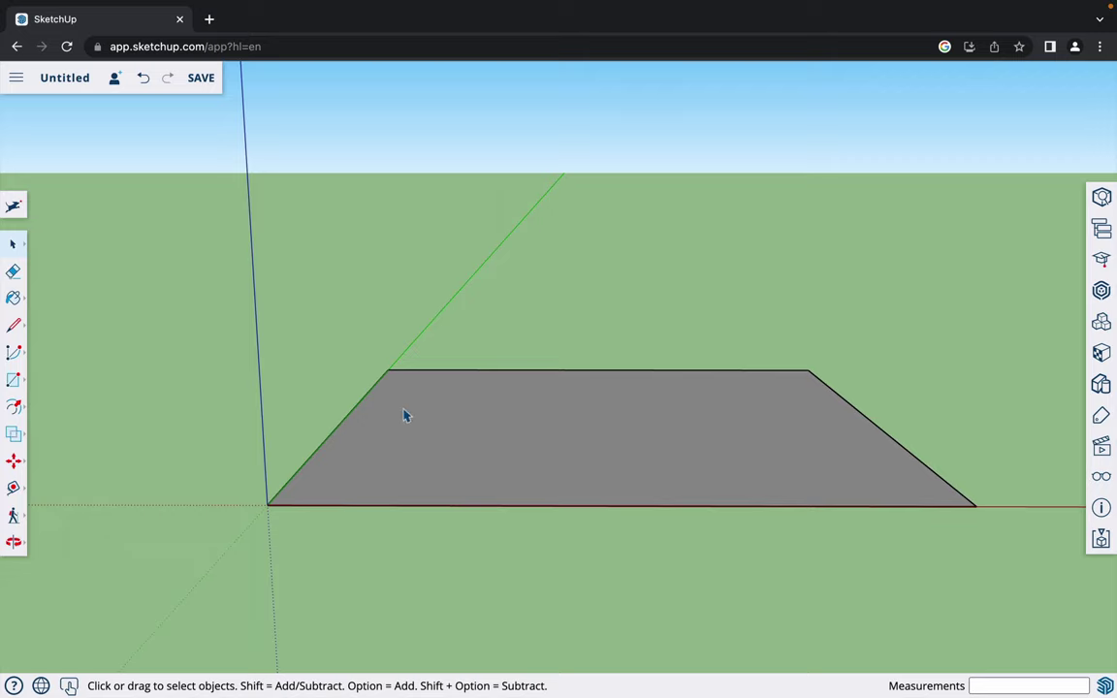
- Orbit down to view the 20' floor square at a lower angle
{"action": "key", "text": "o"}
{"action": "left_click_drag", "start_coordinate": [384, 456], "coordinate": [319, 476]}
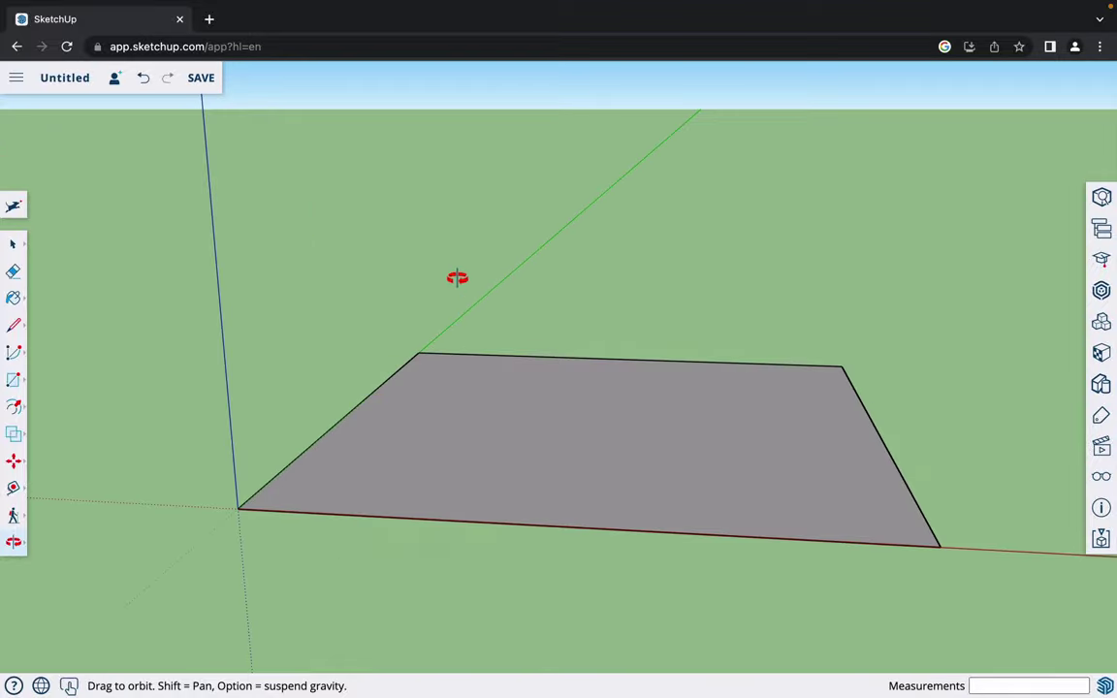
{"action": "left_click_drag", "start_coordinate": [402, 467], "coordinate": [451, 464]}
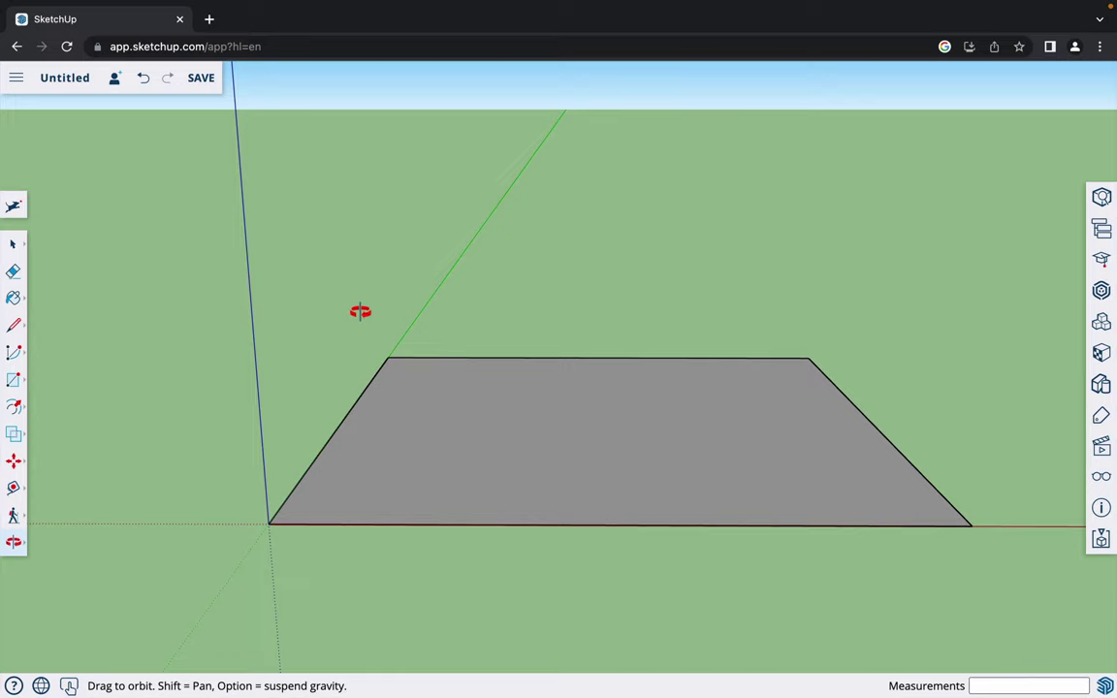
{"action": "left_click_drag", "start_coordinate": [441, 394], "coordinate": [444, 389]}
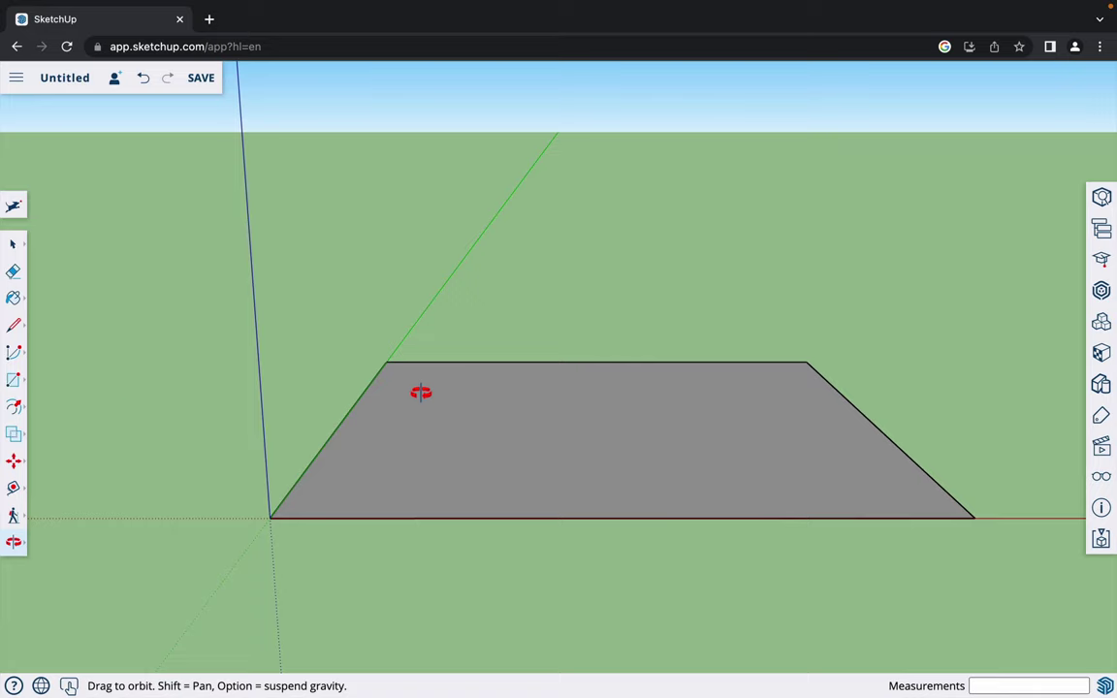
- Offset the floor square's edge 4" inward with the Offset tool
{"action": "left_click", "coordinate": [18, 409]}
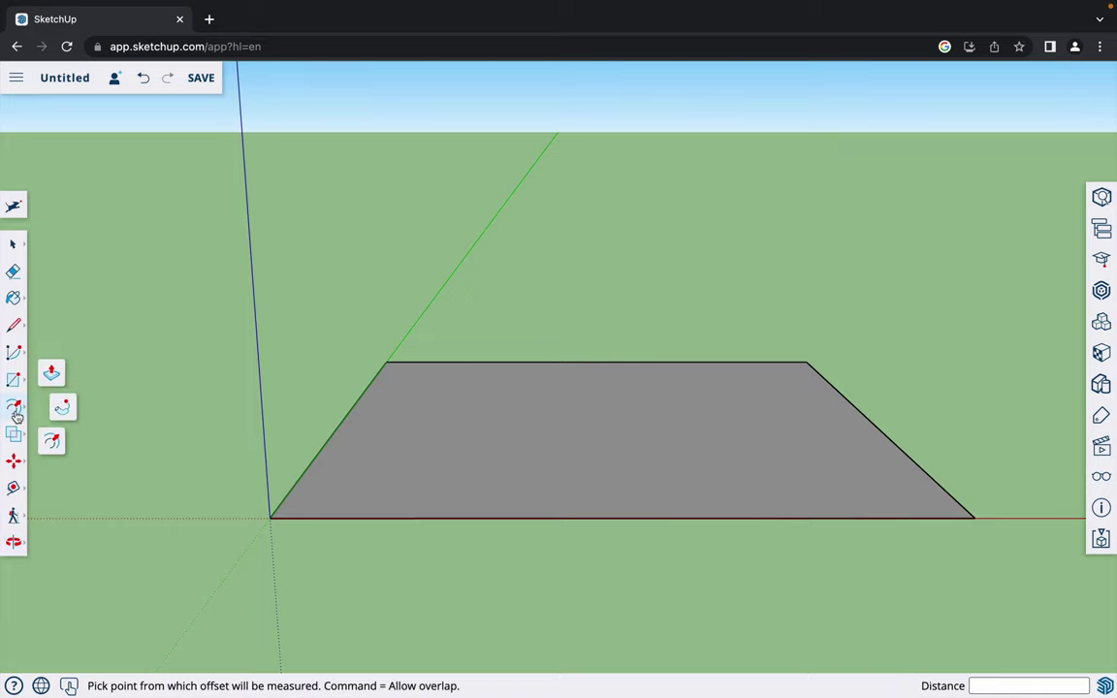
{"action": "left_click", "coordinate": [62, 409]}
{"action": "key", "text": "space"}
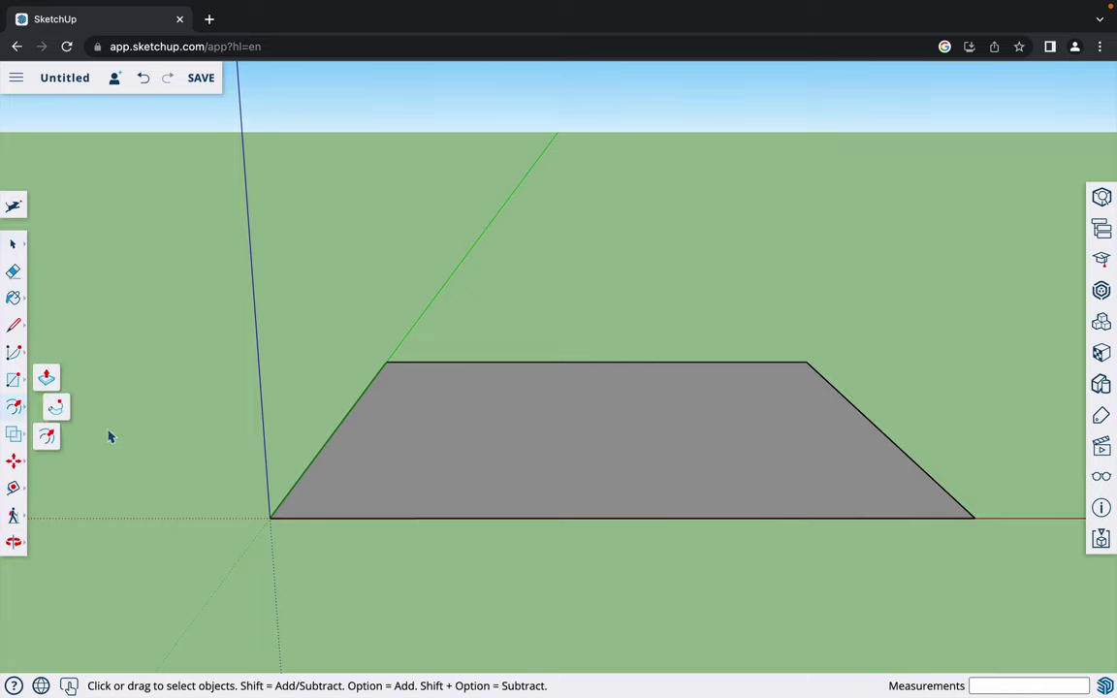
{"action": "key", "text": "p"}
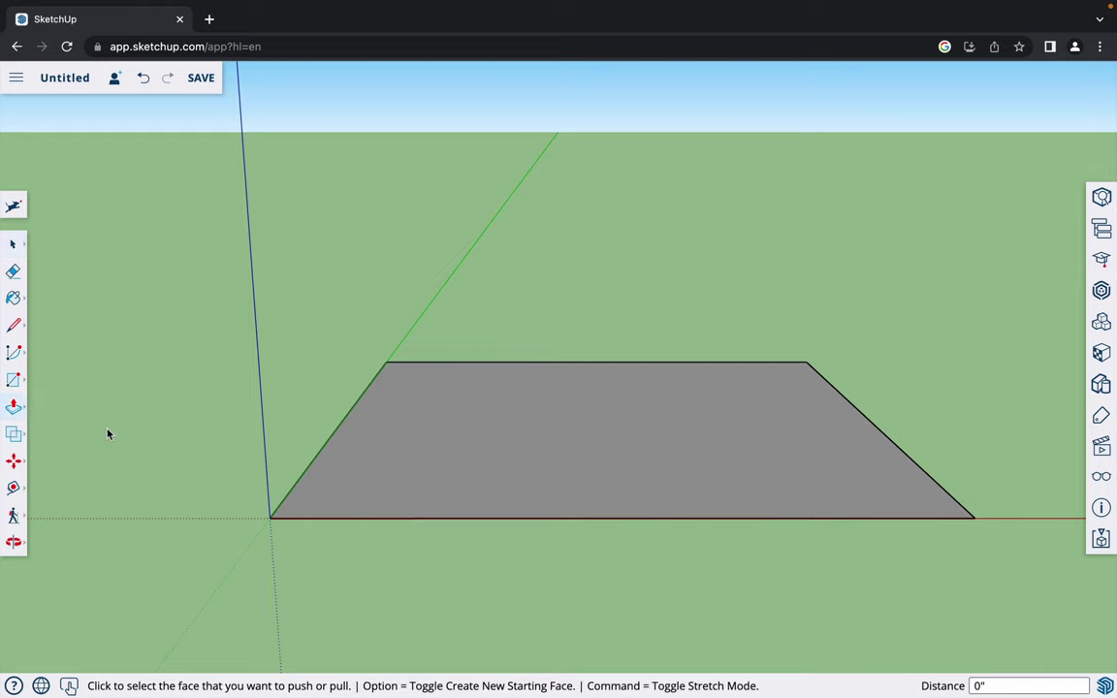
{"action": "left_click", "coordinate": [14, 409]}
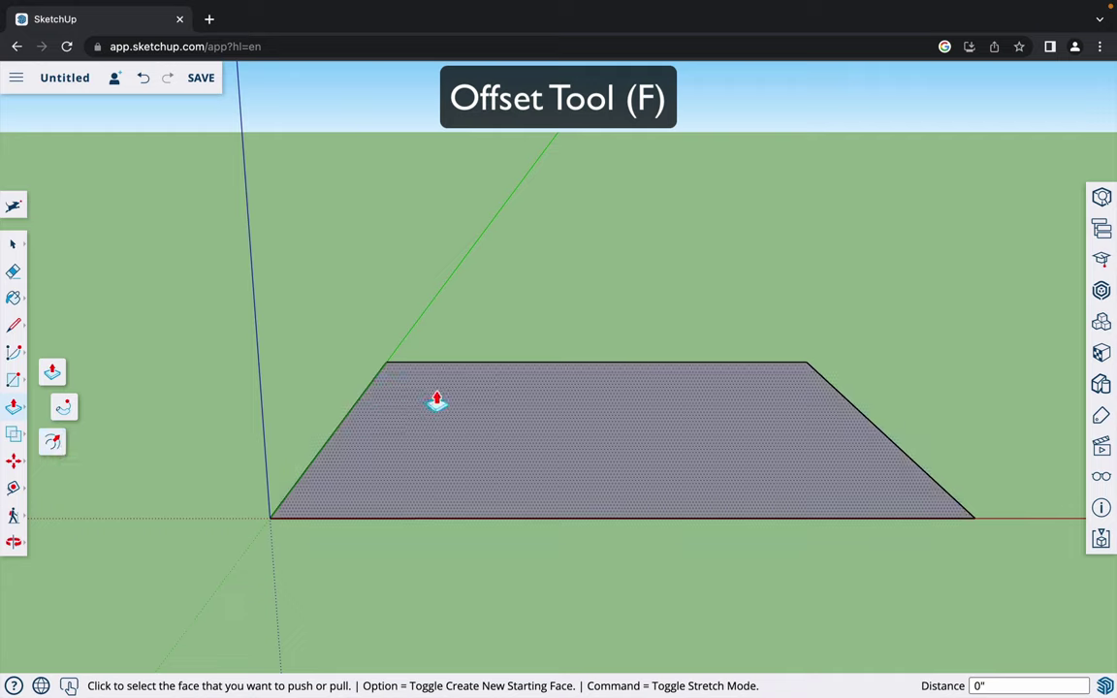
{"action": "key", "text": "f"}
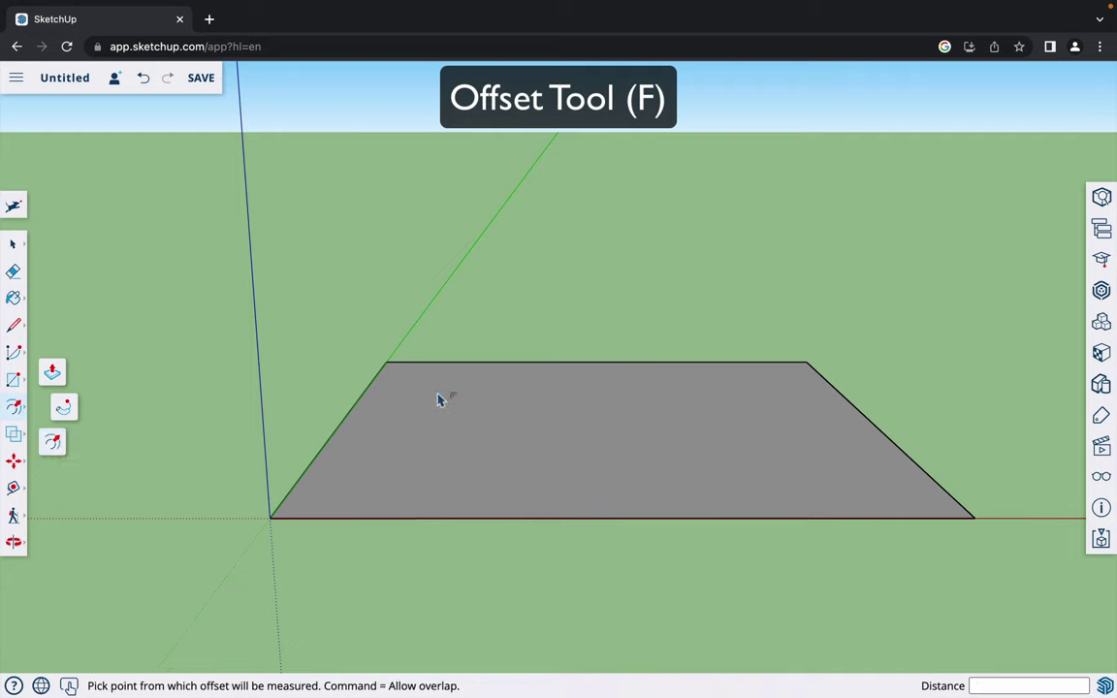
{"action": "left_click", "coordinate": [561, 444]}
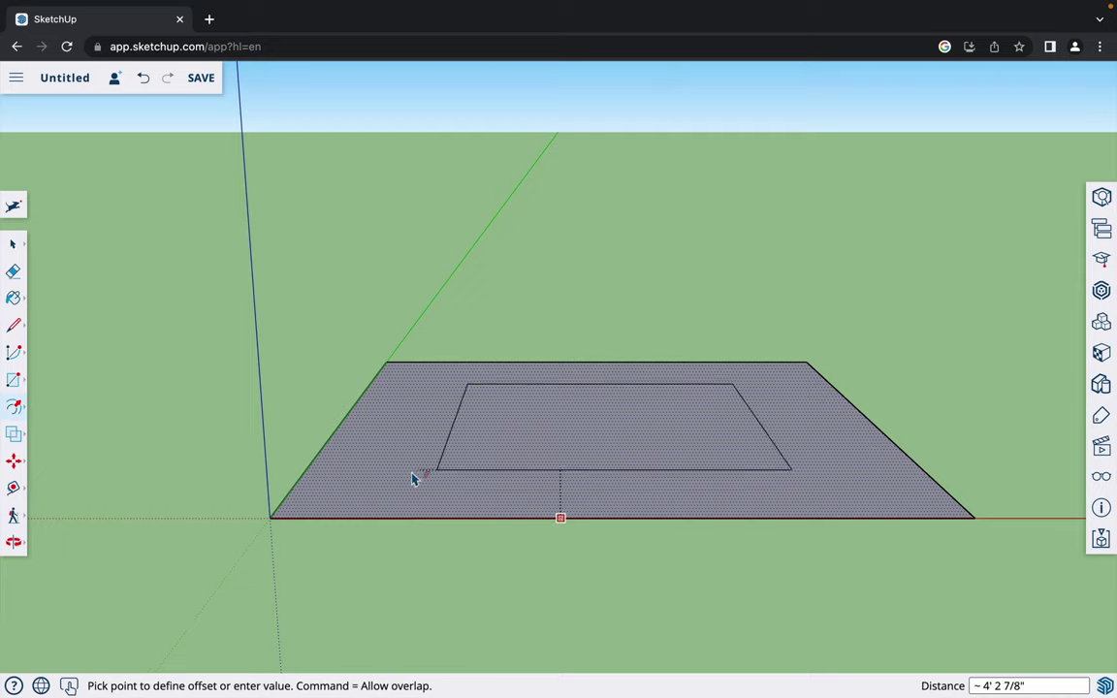
{"action": "left_click", "coordinate": [369, 484]}
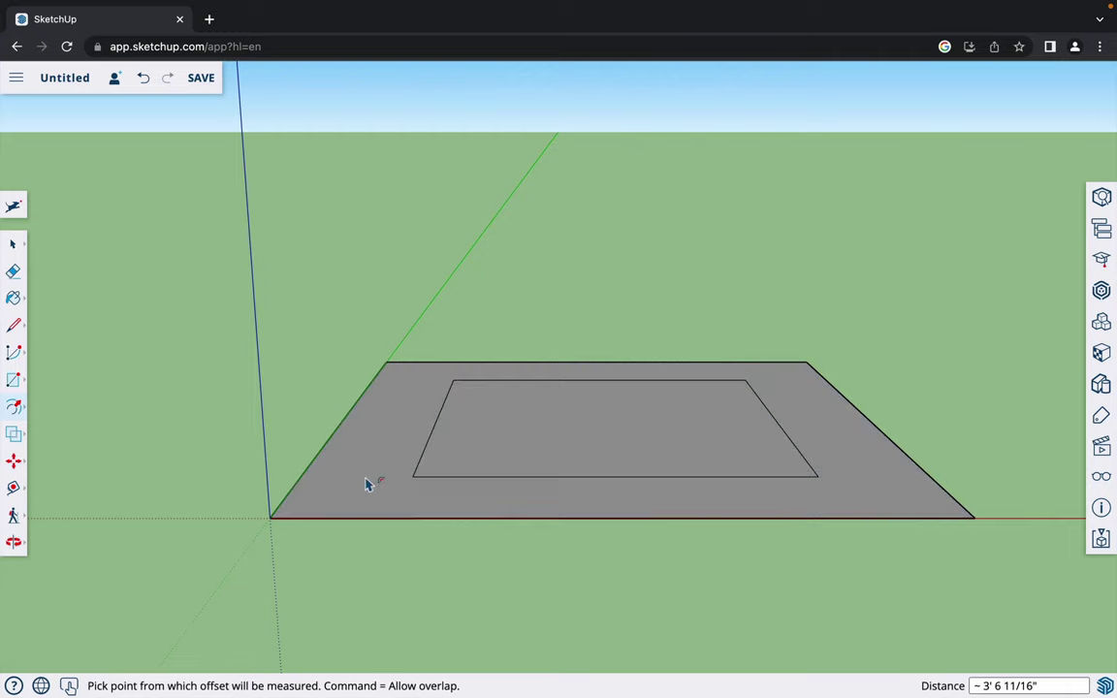
{"action": "type", "text": "4"}
{"action": "key", "text": "Return"}
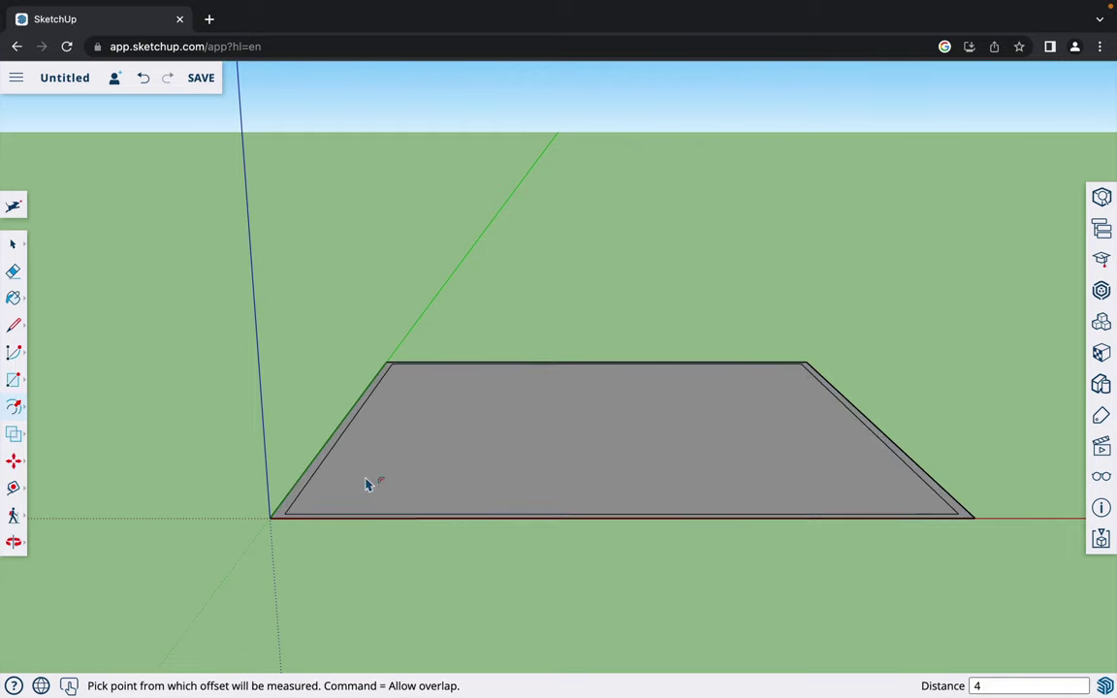
- Pick the thin 4" border strip, cancelling each accidental pending offset
{"action": "scroll", "coordinate": [295, 496], "scroll_direction": "up", "scroll_amount": 4}
{"action": "left_click", "coordinate": [295, 494]}
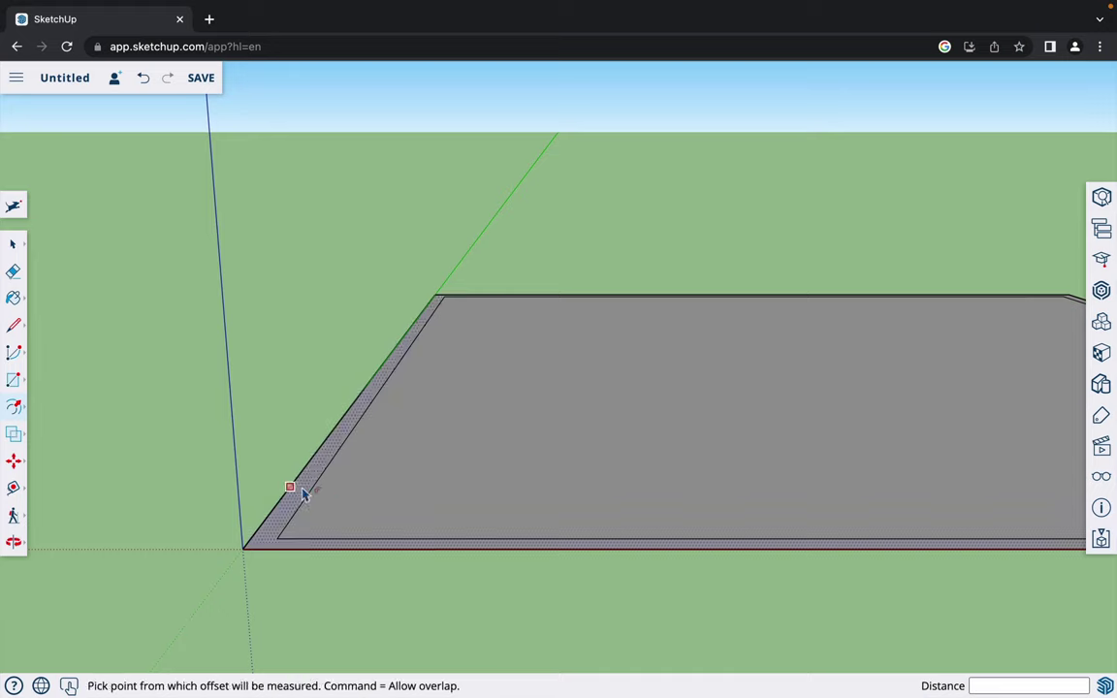
{"action": "scroll", "coordinate": [348, 496], "scroll_direction": "down", "scroll_amount": 2}
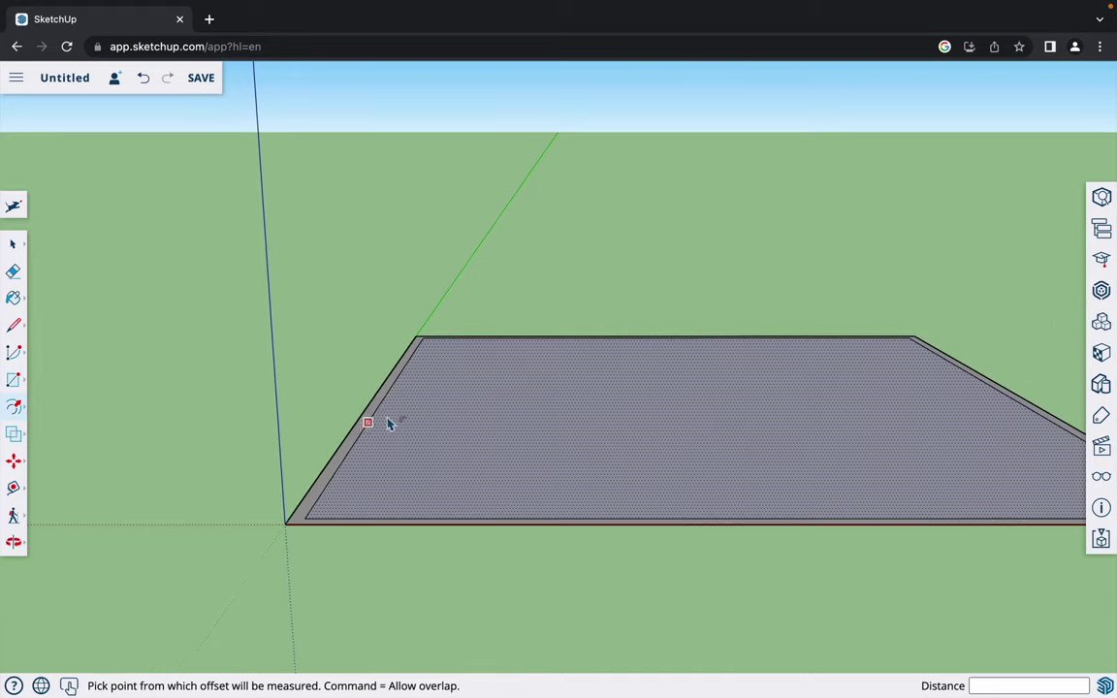
{"action": "key", "text": "Escape"}
{"action": "left_click", "coordinate": [337, 490]}
{"action": "key", "text": "Escape"}
{"action": "left_click", "coordinate": [309, 507]}
{"action": "key", "text": "Escape"}
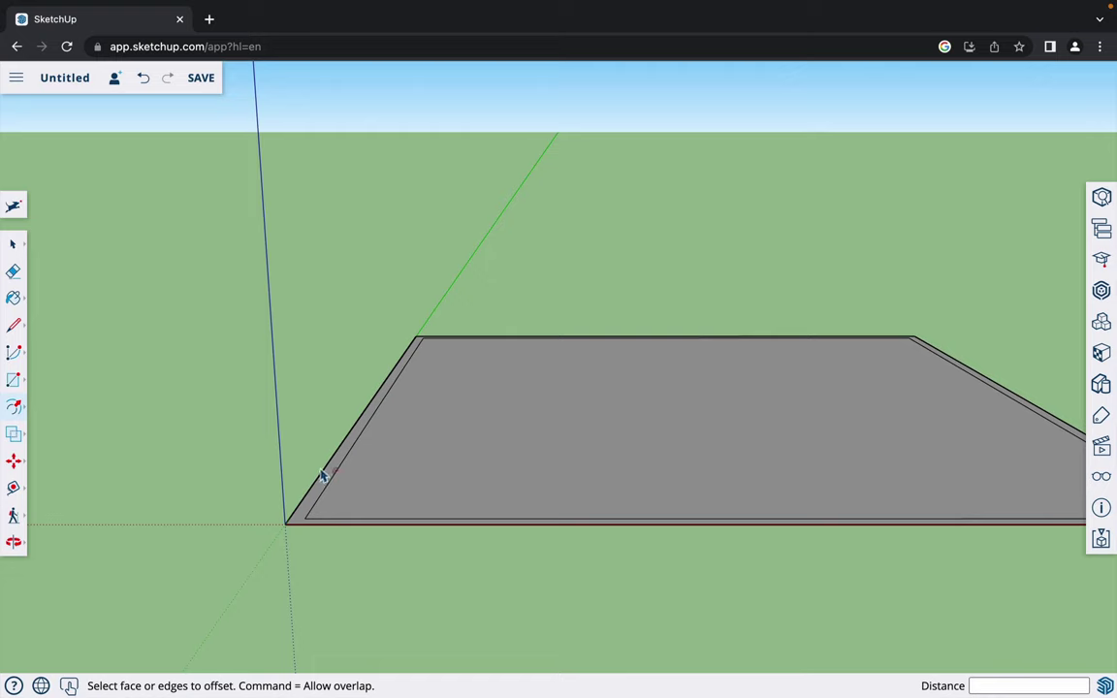
{"action": "left_click", "coordinate": [314, 489]}
{"action": "scroll", "coordinate": [313, 490], "scroll_direction": "up", "scroll_amount": 3}
{"action": "key", "text": "Escape"}
{"action": "left_click", "coordinate": [308, 494]}
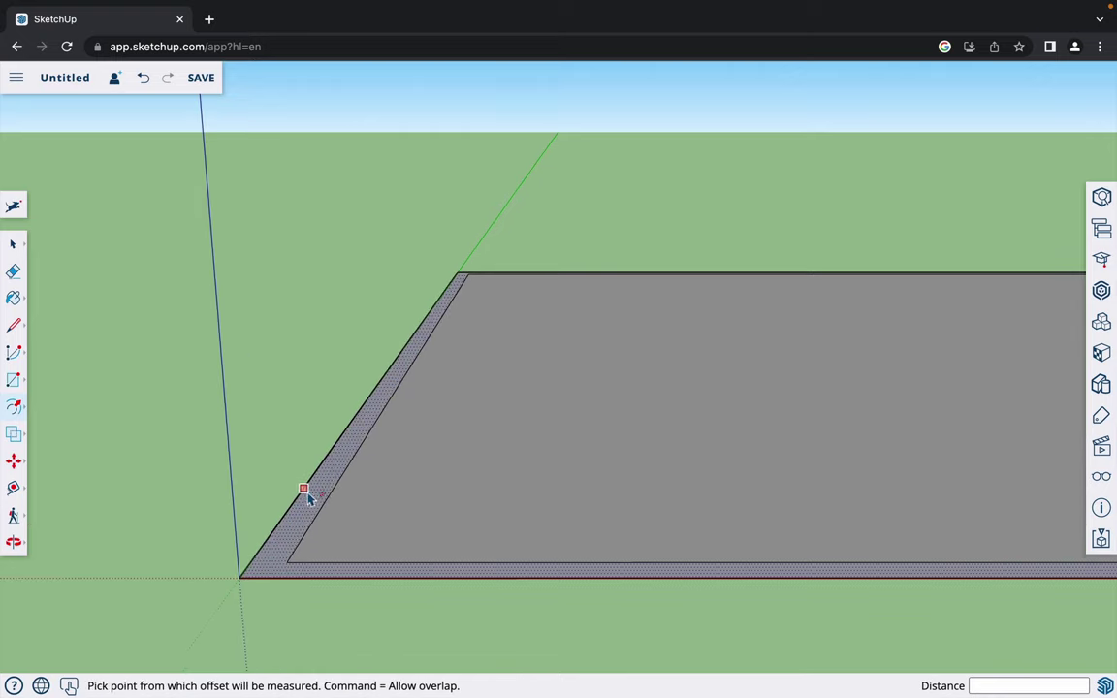
{"action": "key", "text": "Escape"}
{"action": "scroll", "coordinate": [331, 443], "scroll_direction": "down", "scroll_amount": 2}
{"action": "scroll", "coordinate": [331, 443], "scroll_direction": "down", "scroll_amount": 3}
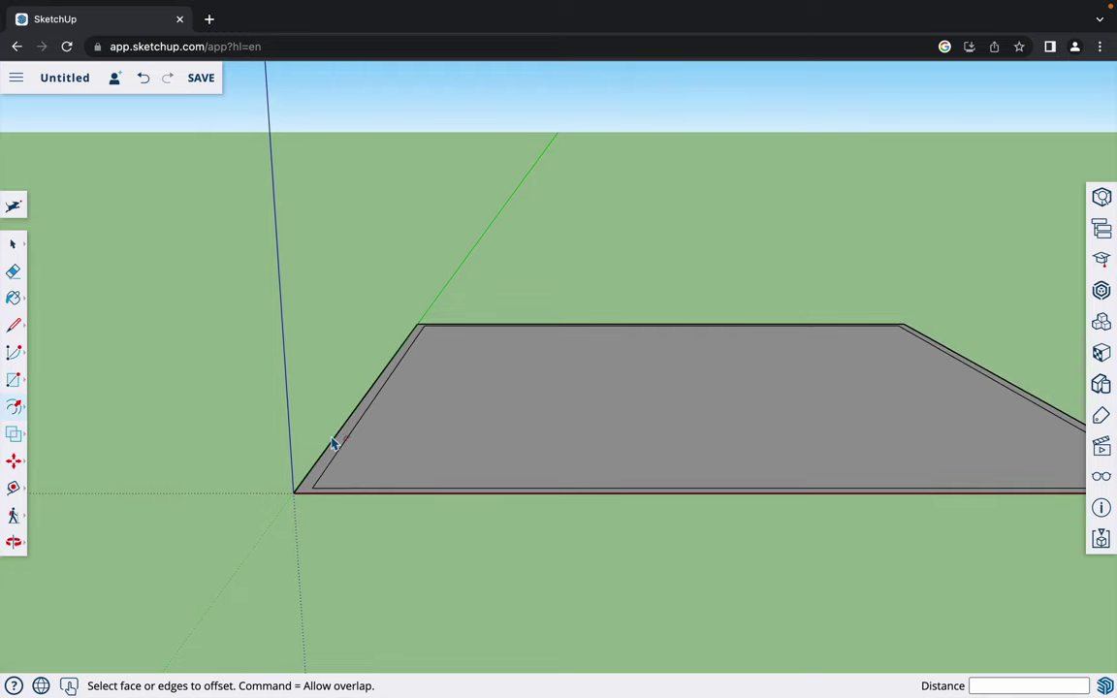
- Pull the border strip up by eye, then undo the rough walls
{"action": "key", "text": "p"}
{"action": "left_click", "coordinate": [333, 461]}
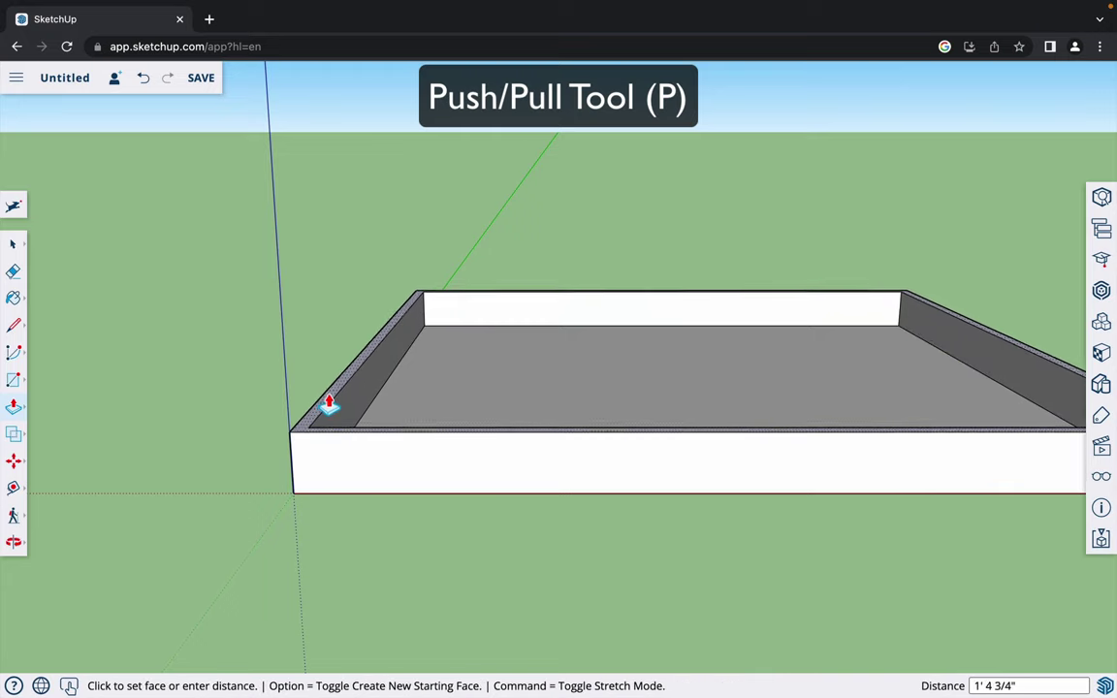
{"action": "left_click", "coordinate": [330, 406]}
{"action": "key", "text": "super+z"}
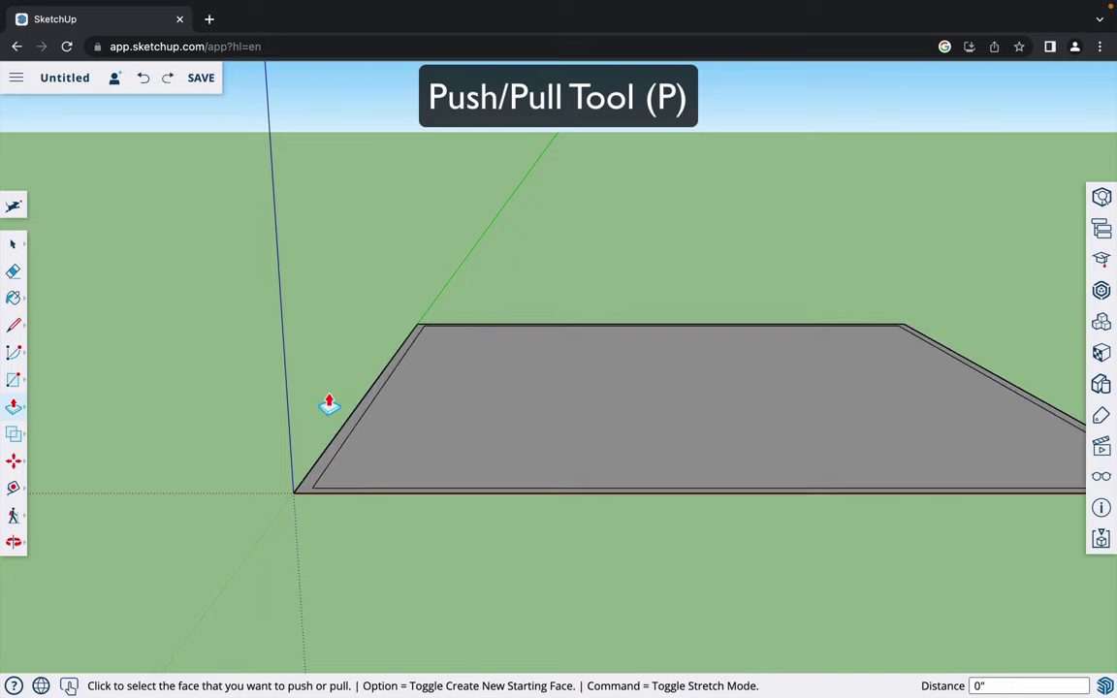
{"action": "key", "text": "space"}
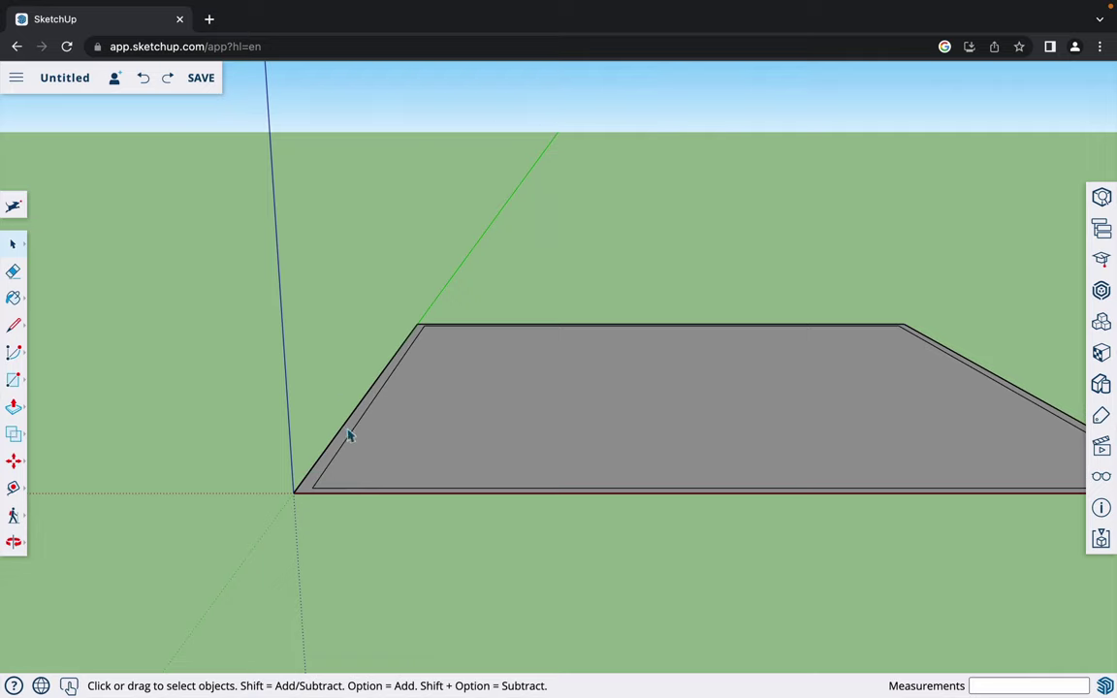
{"action": "scroll", "coordinate": [350, 437], "scroll_direction": "up", "scroll_amount": 3}
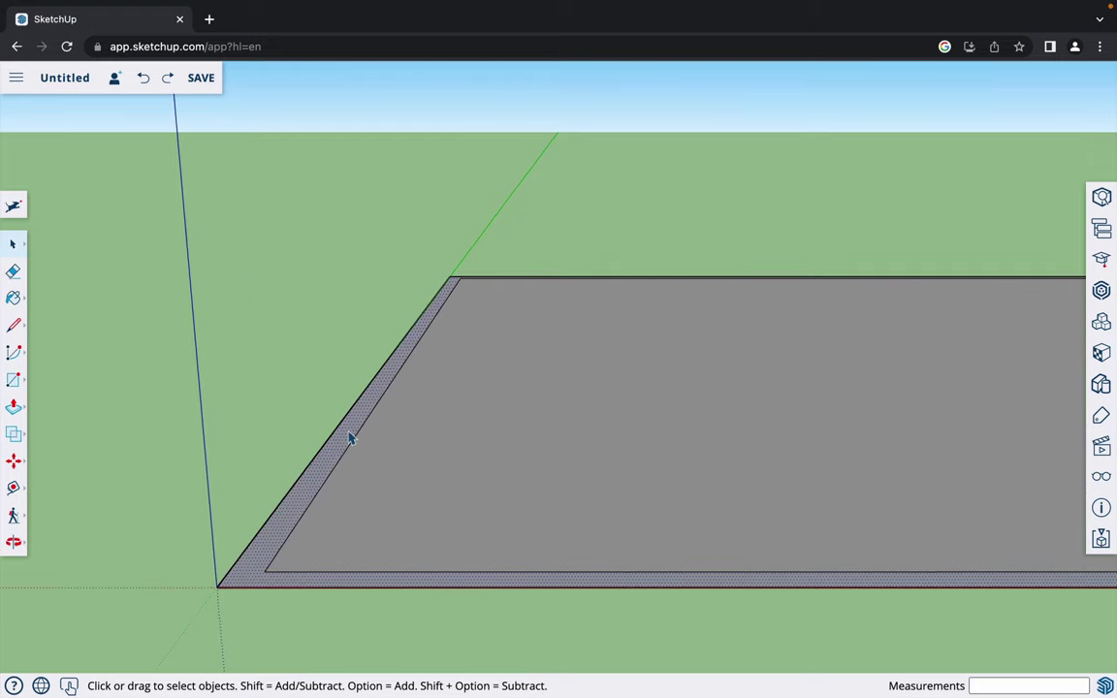
{"action": "scroll", "coordinate": [350, 436], "scroll_direction": "down", "scroll_amount": 1}
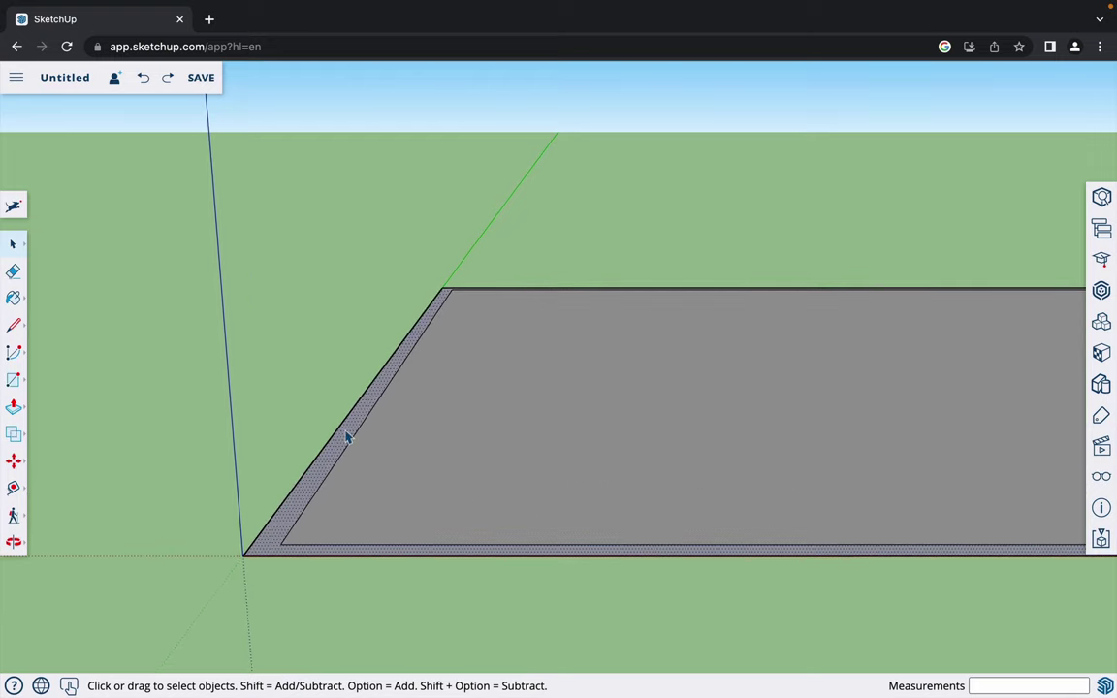
- Push/Pull the border strip up 120" into 10' walls
{"action": "key", "text": "p"}
{"action": "left_click", "coordinate": [345, 438]}
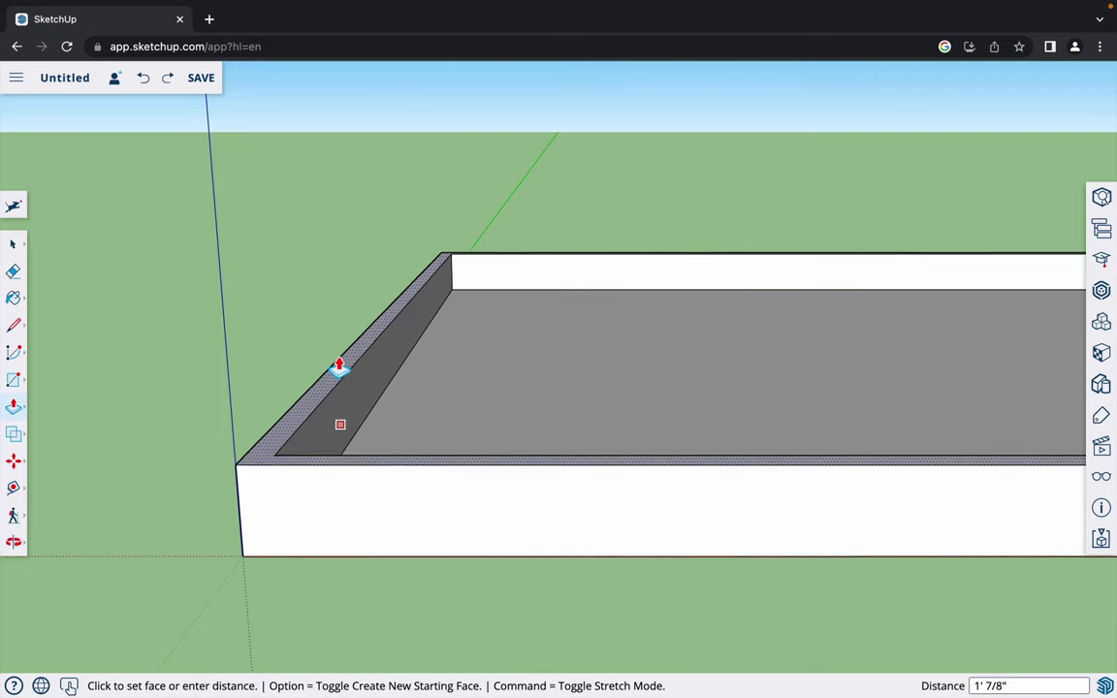
{"action": "left_click", "coordinate": [338, 364]}
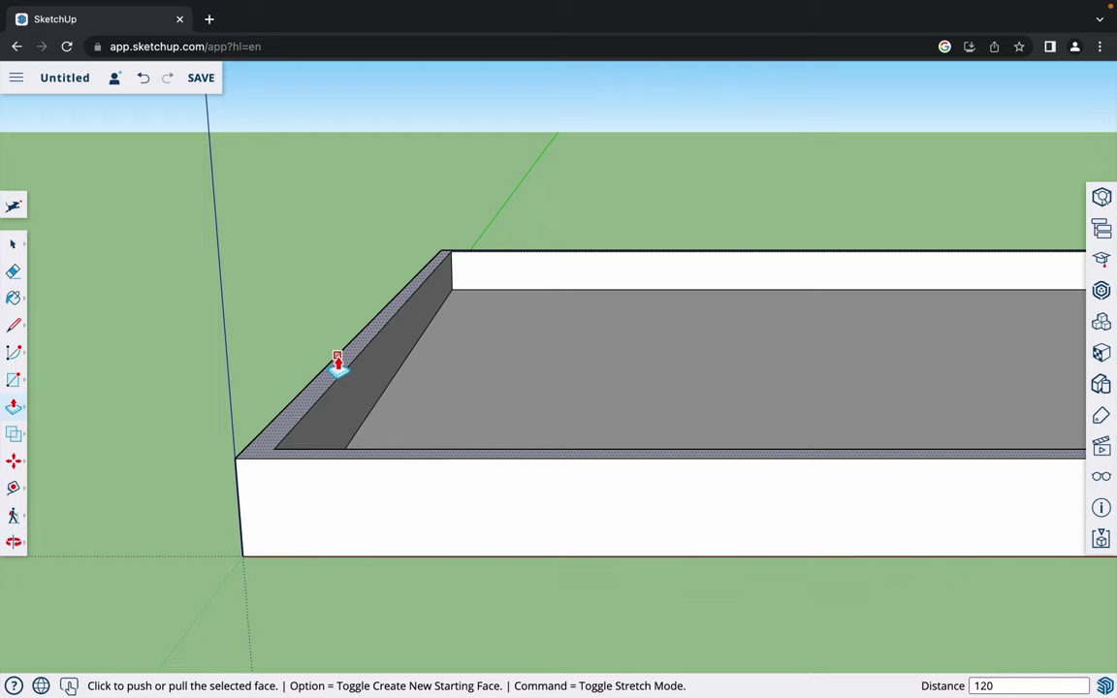
{"action": "key", "text": "Return"}
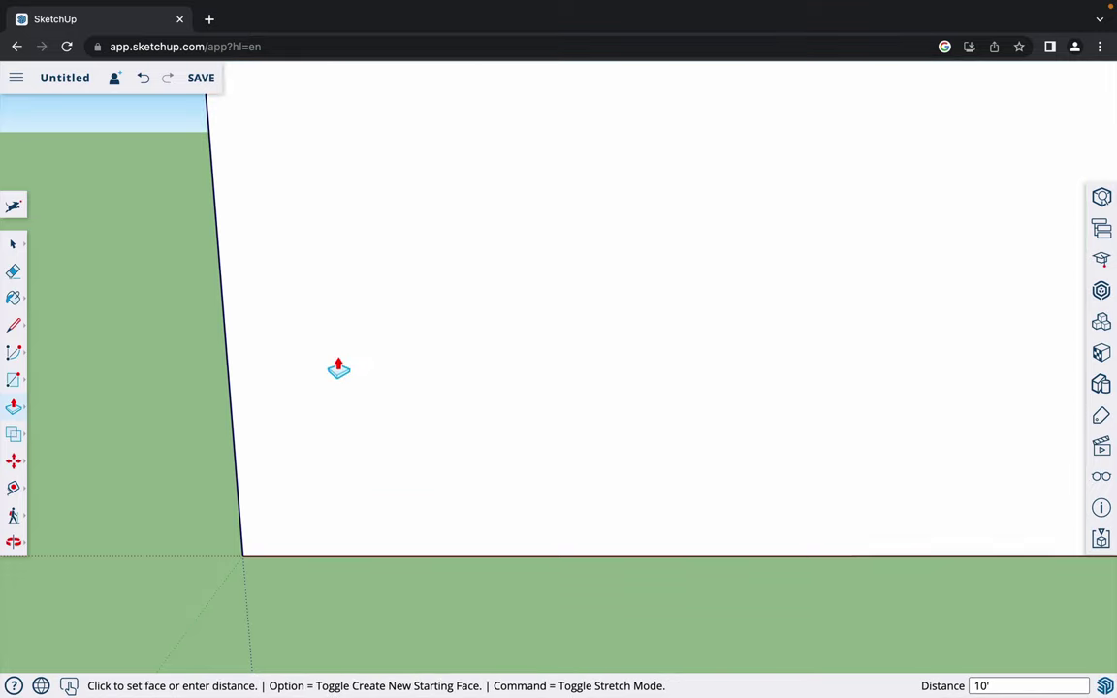
{"action": "scroll", "coordinate": [389, 536], "scroll_direction": "down", "scroll_amount": 4}
{"action": "scroll", "coordinate": [389, 537], "scroll_direction": "down", "scroll_amount": 2}
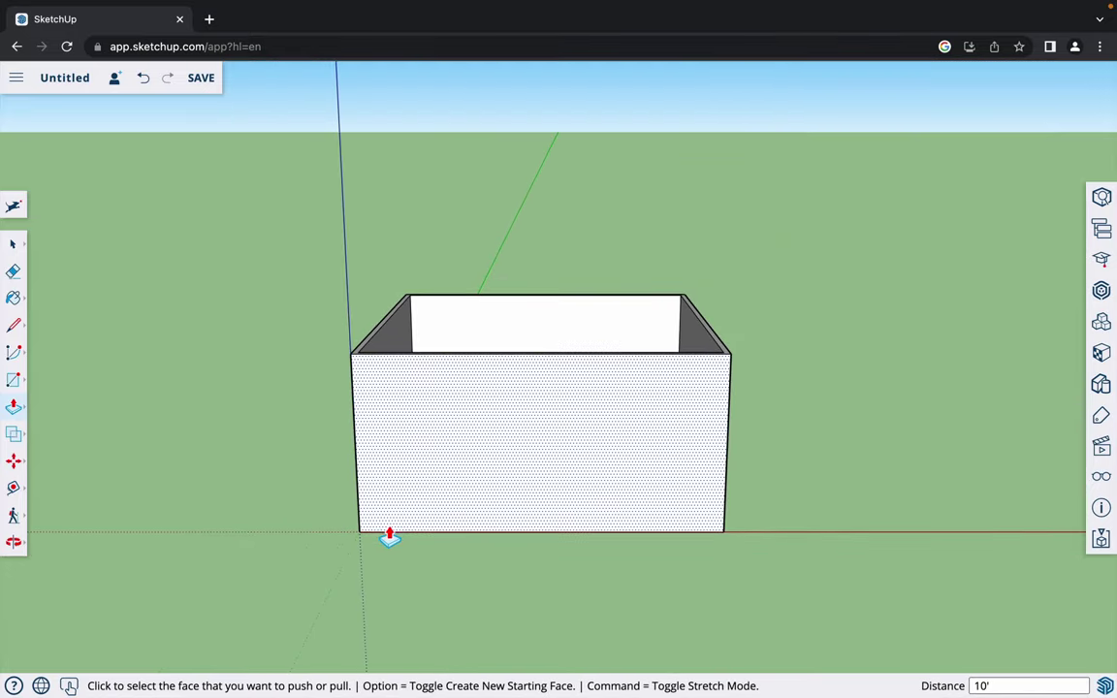
{"action": "scroll", "coordinate": [561, 449], "scroll_direction": "up", "scroll_amount": 4}
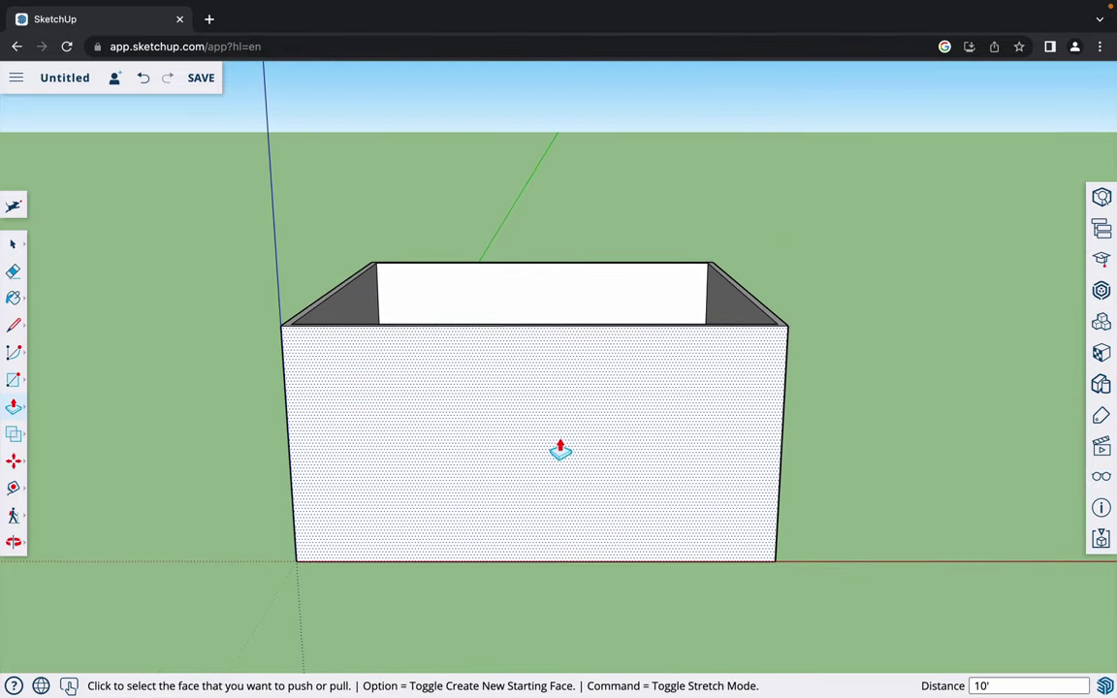
{"action": "key", "text": "o"}
{"action": "left_click_drag", "start_coordinate": [519, 445], "coordinate": [819, 261]}
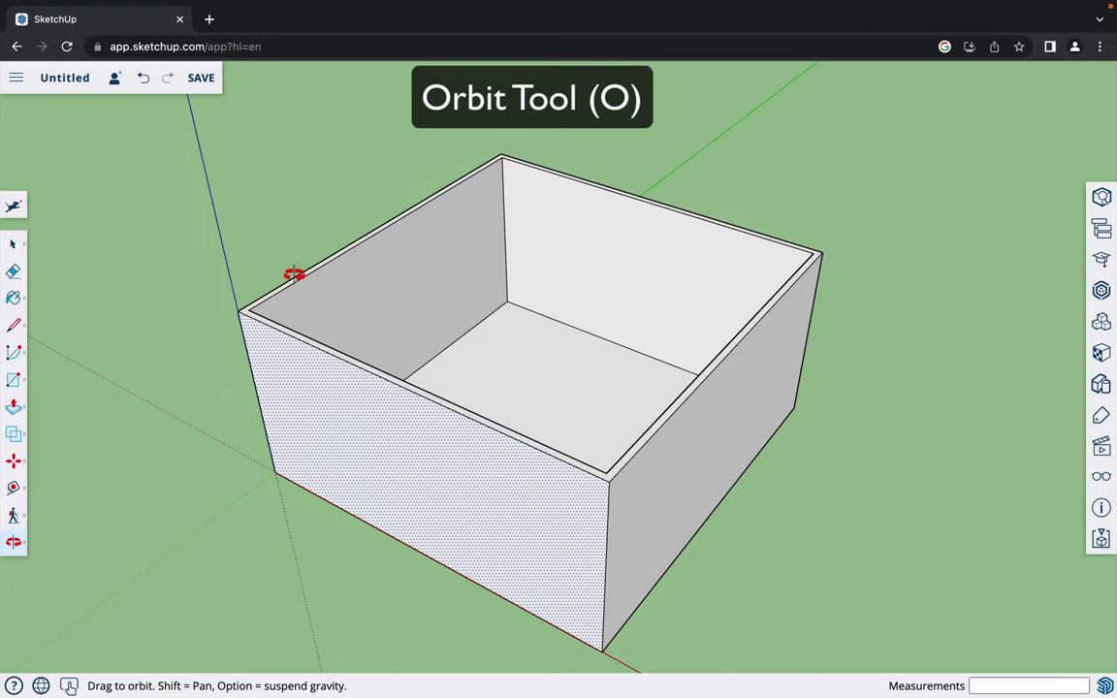
{"action": "left_click_drag", "start_coordinate": [294, 274], "coordinate": [546, 303]}
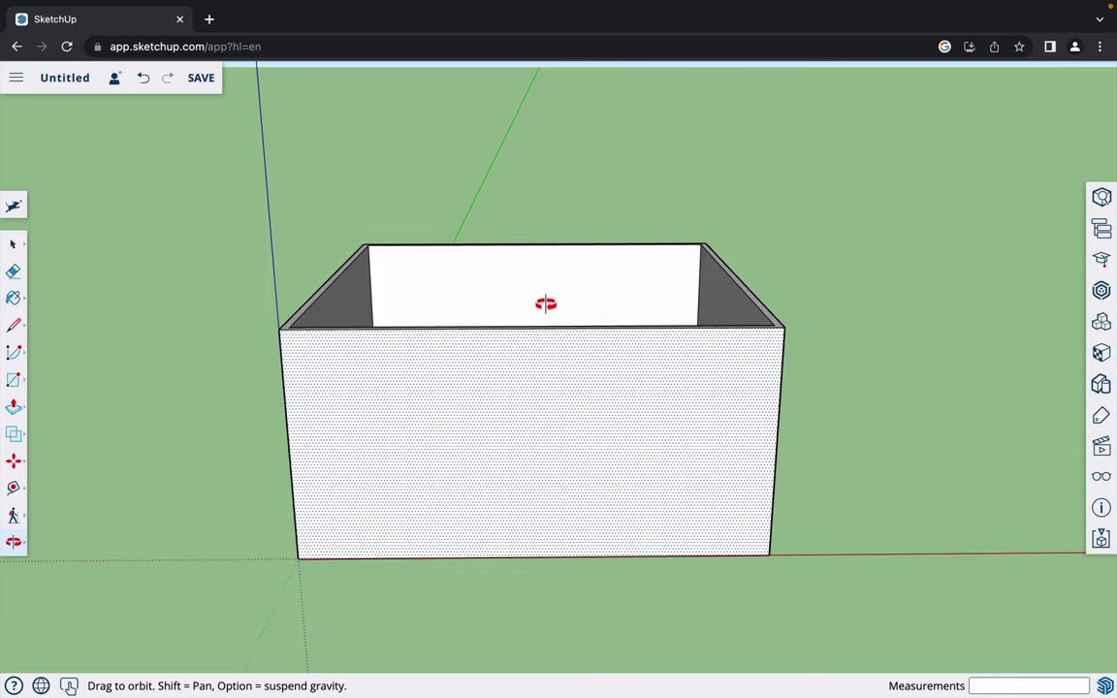
{"action": "left_click_drag", "start_coordinate": [518, 364], "coordinate": [498, 331]}
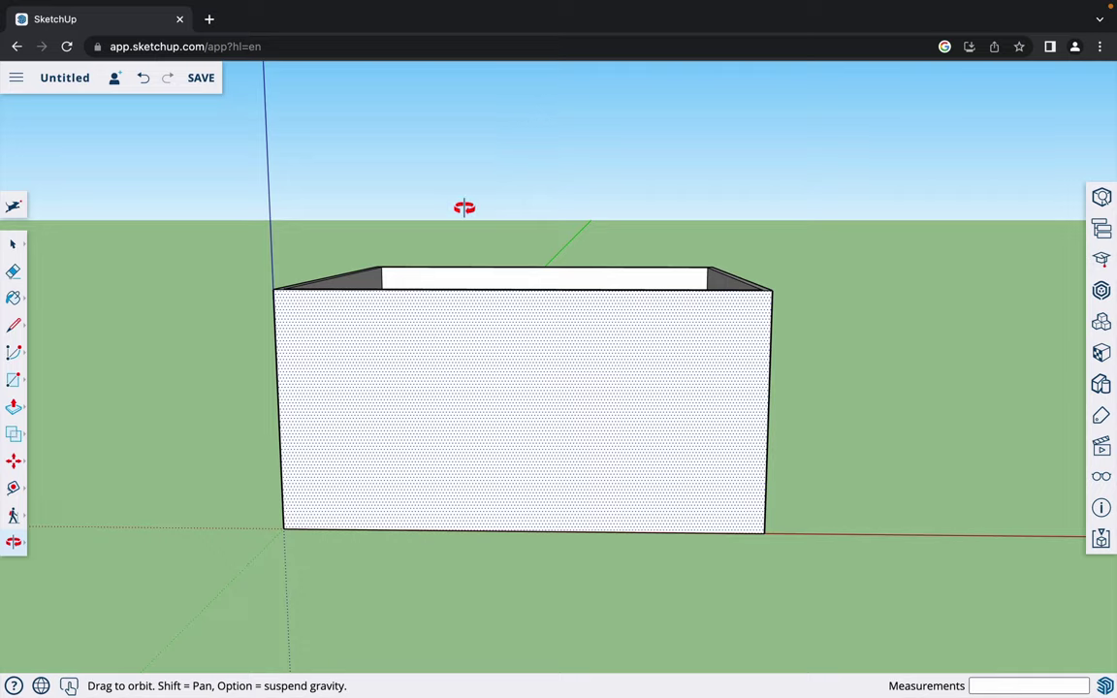
{"action": "left_click_drag", "start_coordinate": [464, 208], "coordinate": [464, 205]}
{"action": "left_click_drag", "start_coordinate": [501, 392], "coordinate": [541, 432]}
- Draw a vertical line up from the front wall's top midpoint to set the apex
{"action": "key", "text": "l"}
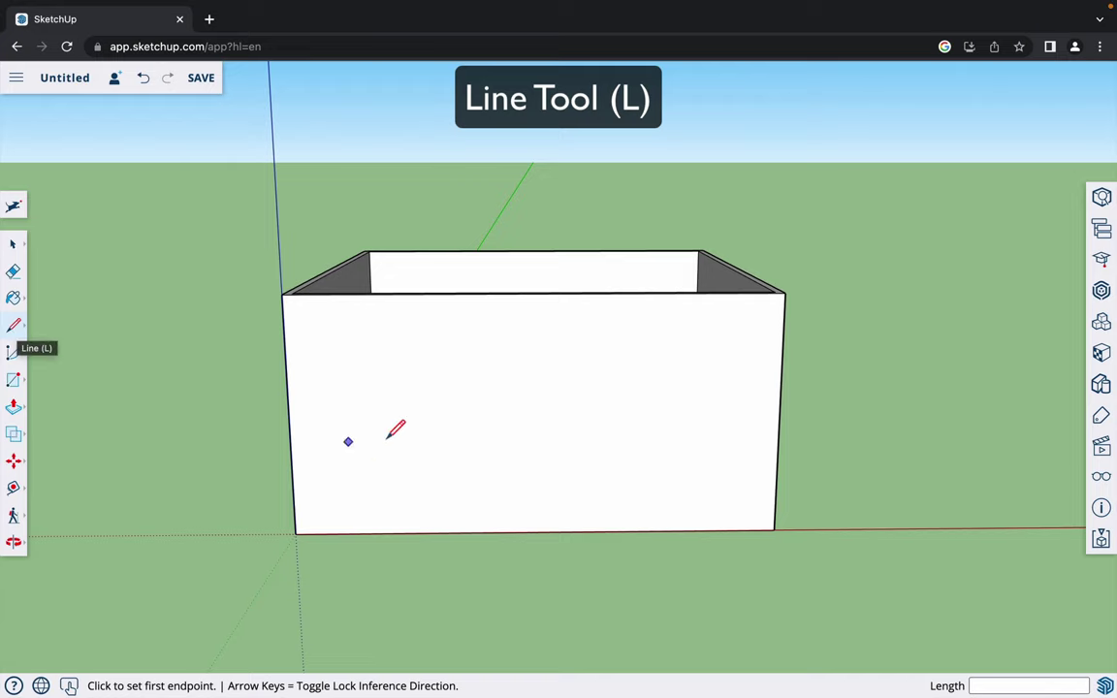
{"action": "scroll", "coordinate": [438, 293], "scroll_direction": "up", "scroll_amount": 3}
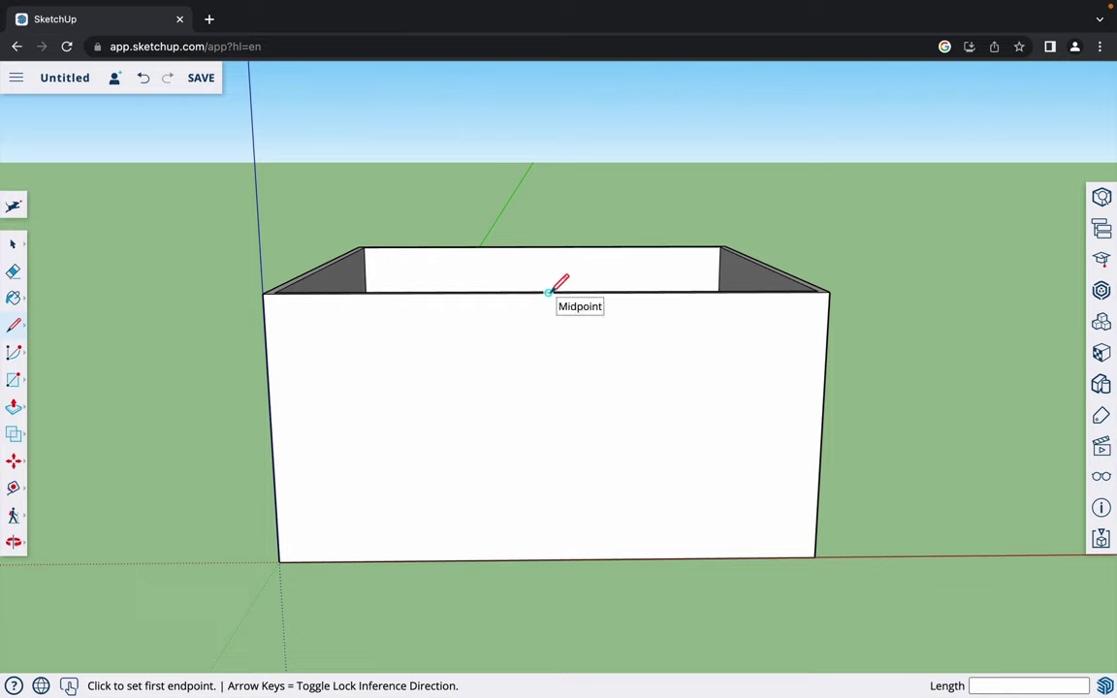
{"action": "left_click", "coordinate": [549, 292]}
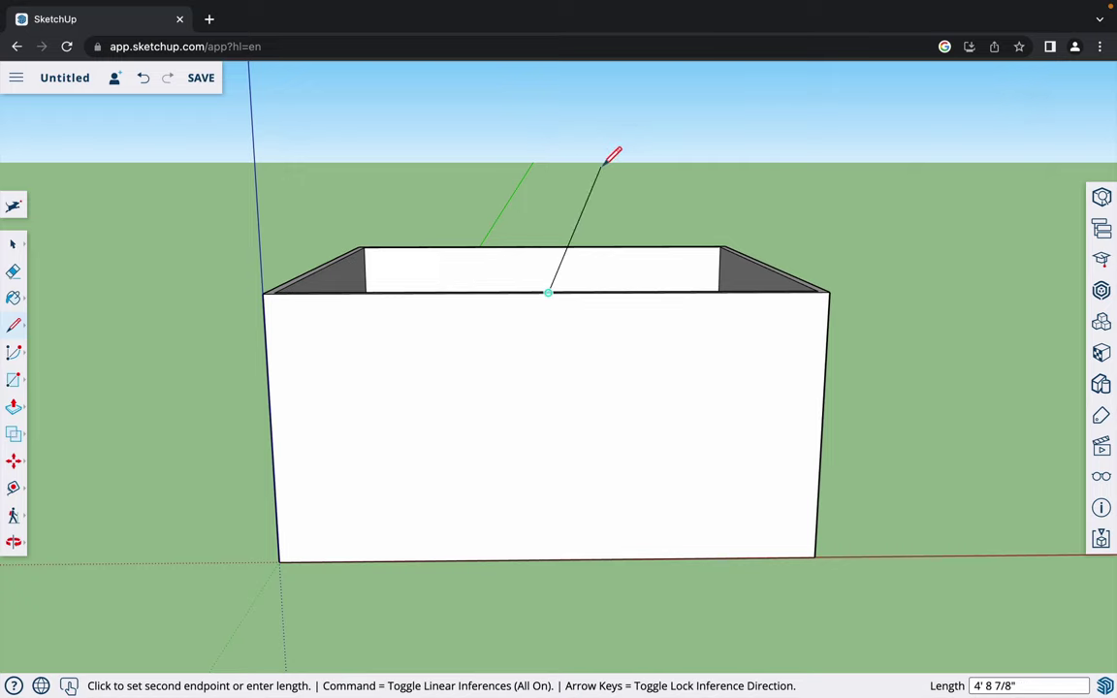
{"action": "key", "text": "Up"}
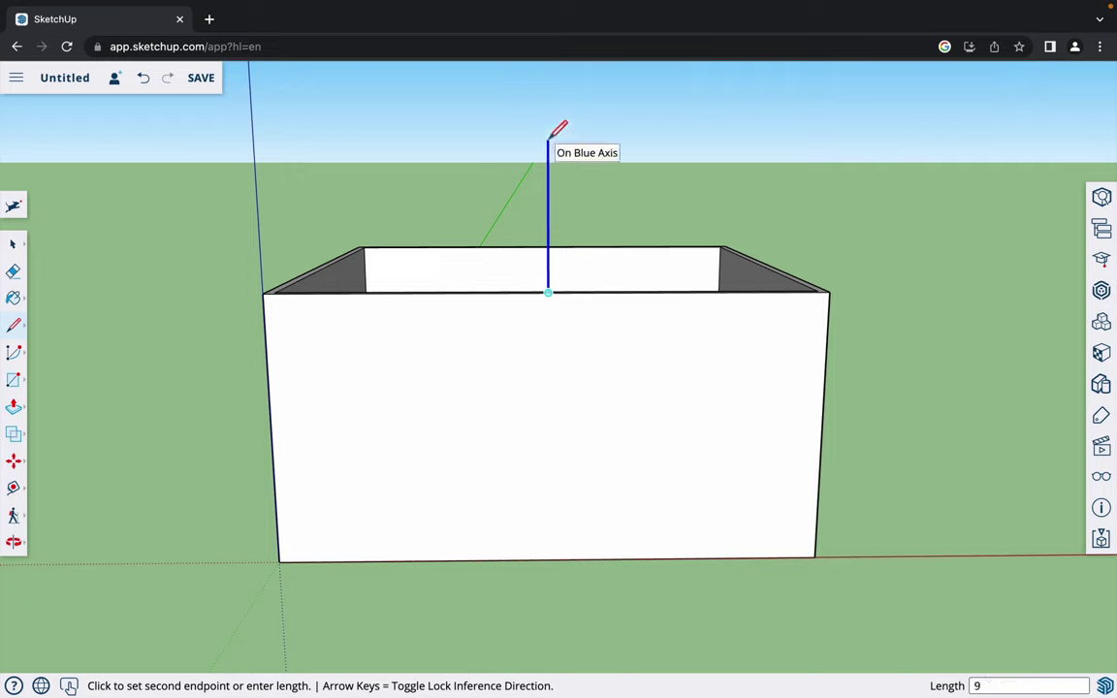
{"action": "left_click", "coordinate": [549, 139]}
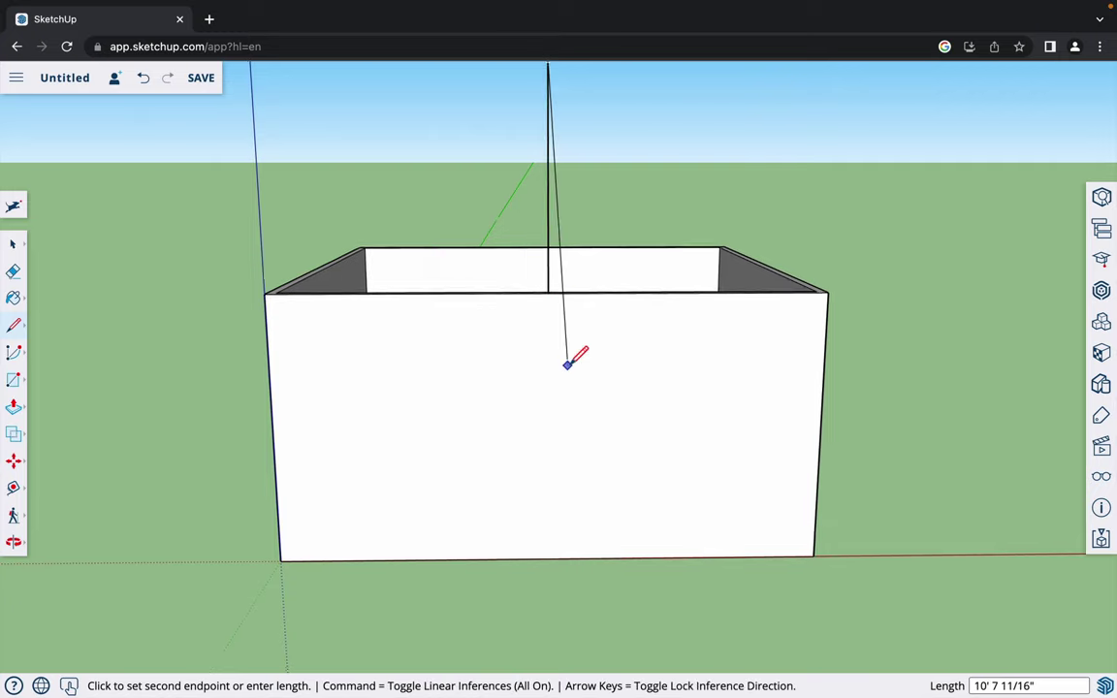
- Draw lines from the apex down to the front wall's left and right top corners
{"action": "scroll", "coordinate": [570, 364], "scroll_direction": "down", "scroll_amount": 2}
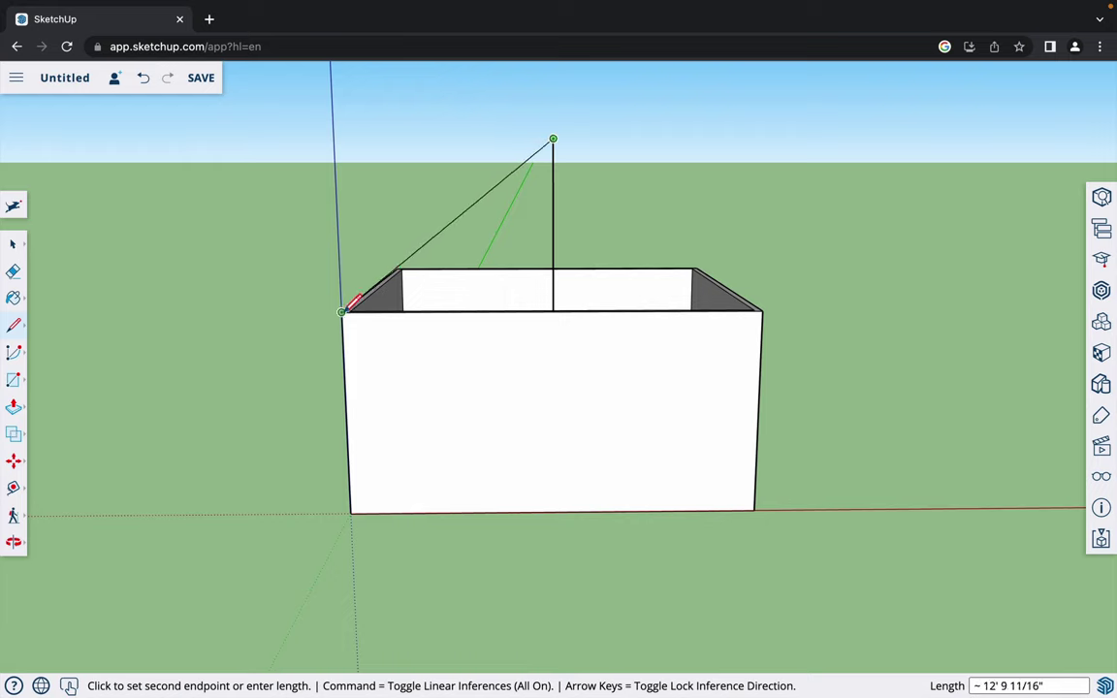
{"action": "left_click", "coordinate": [342, 310]}
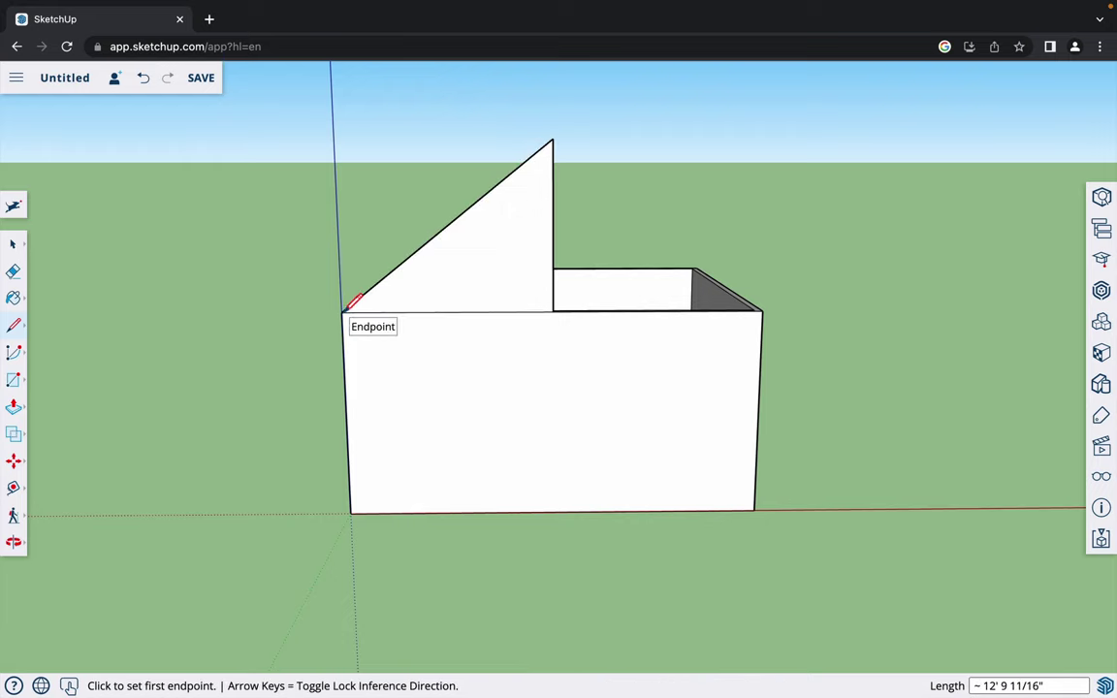
{"action": "left_click", "coordinate": [554, 139]}
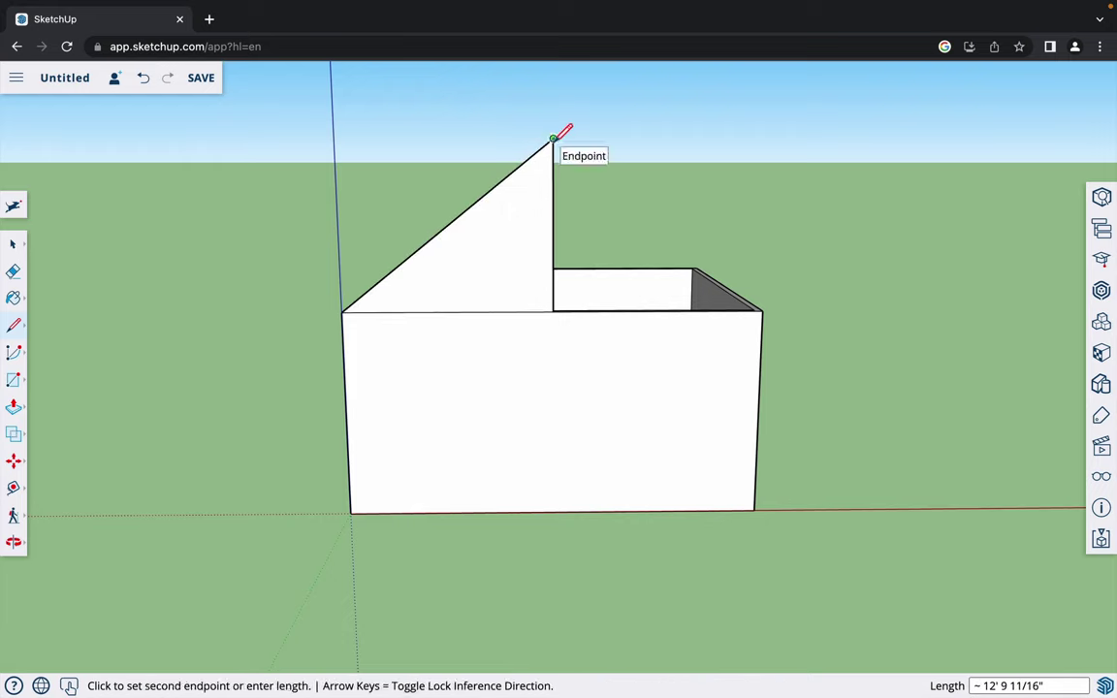
{"action": "left_click", "coordinate": [764, 311]}
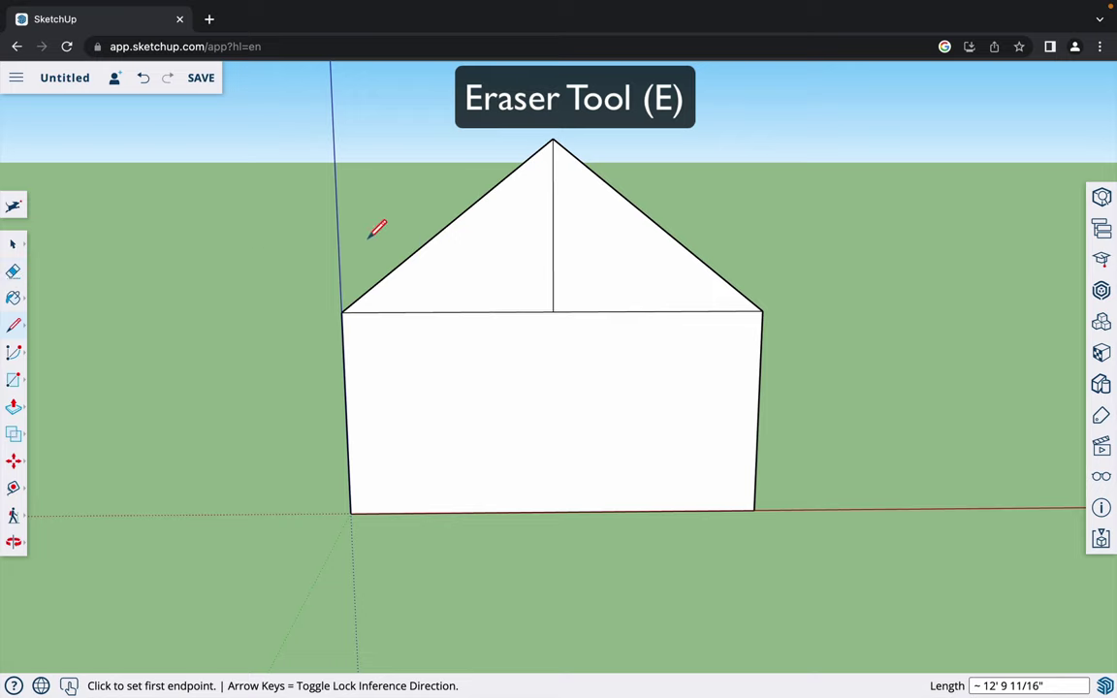
- Erase the vertical centre line so the front gable becomes one face
{"action": "key", "text": "e"}
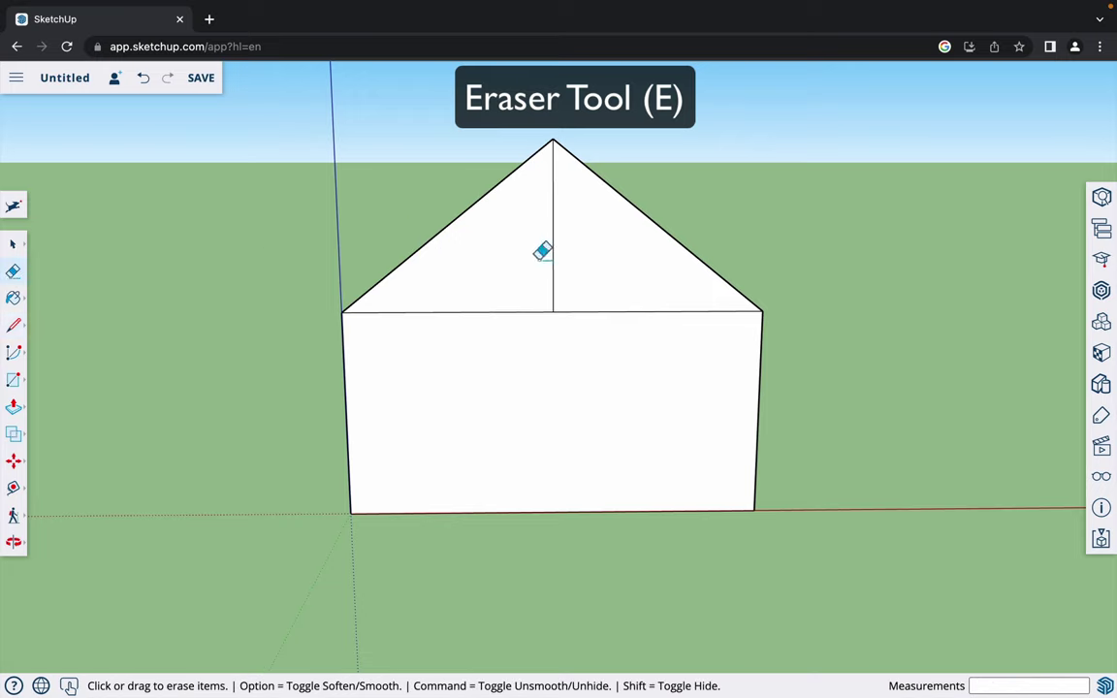
{"action": "mouse_move", "coordinate": [541, 249]}
{"action": "left_mouse_down"}
{"action": "mouse_move", "coordinate": [568, 253]}
{"action": "mouse_move", "coordinate": [570, 318]}
{"action": "left_mouse_up"}
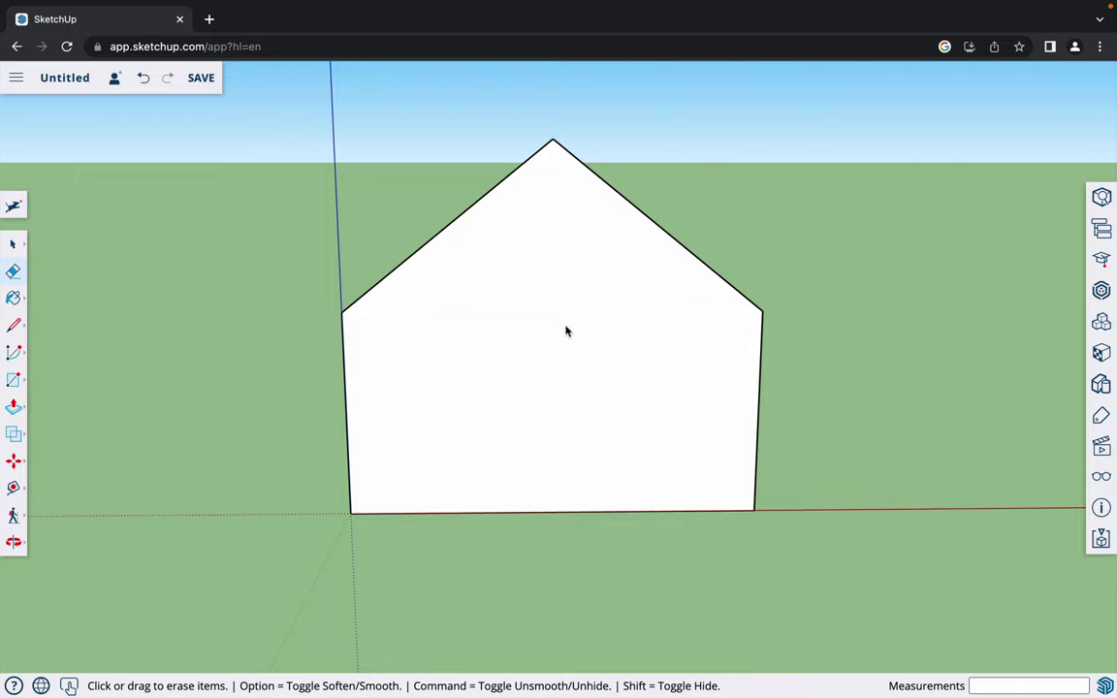
{"action": "key", "text": "o"}
{"action": "mouse_move", "coordinate": [614, 381]}
{"action": "left_mouse_down"}
{"action": "mouse_move", "coordinate": [495, 388]}
{"action": "mouse_move", "coordinate": [477, 402]}
{"action": "left_mouse_up"}
{"action": "mouse_move", "coordinate": [572, 381]}
{"action": "left_mouse_down"}
{"action": "mouse_move", "coordinate": [457, 381]}
{"action": "mouse_move", "coordinate": [494, 401]}
{"action": "mouse_move", "coordinate": [359, 397]}
{"action": "left_mouse_up"}
{"action": "mouse_move", "coordinate": [589, 346]}
{"action": "left_mouse_down"}
{"action": "mouse_move", "coordinate": [365, 367]}
{"action": "mouse_move", "coordinate": [498, 362]}
{"action": "mouse_move", "coordinate": [424, 331]}
{"action": "mouse_move", "coordinate": [411, 354]}
{"action": "left_mouse_up"}
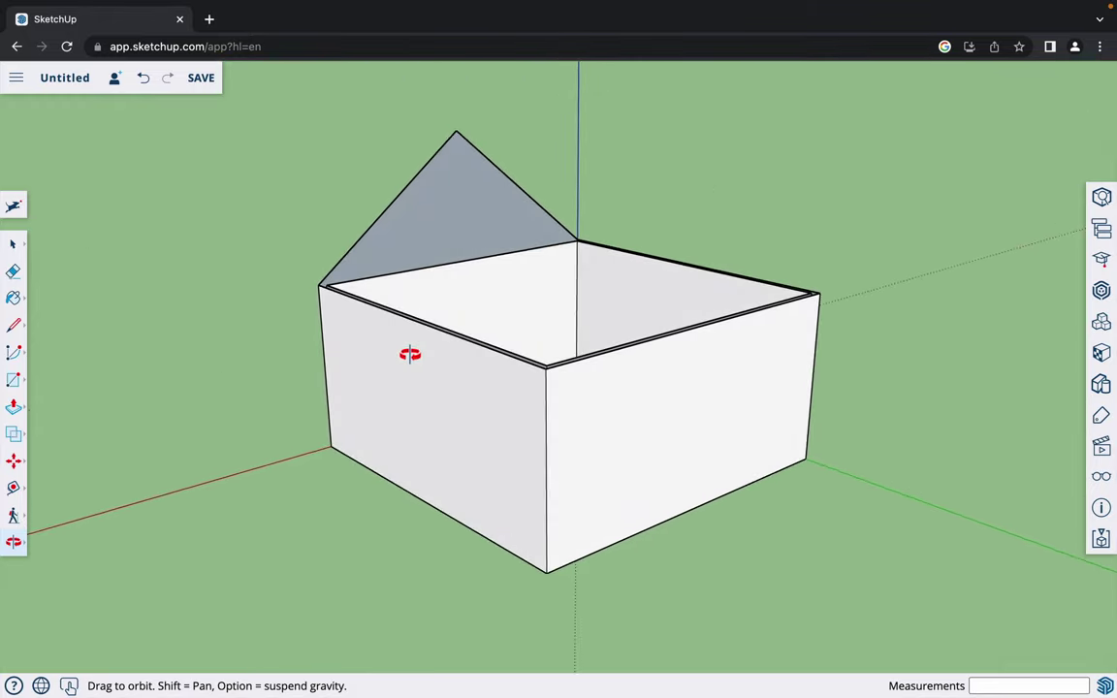
- Draw a 20' ridge back from the apex and slope lines down to the wall corners
{"action": "key", "text": "l"}
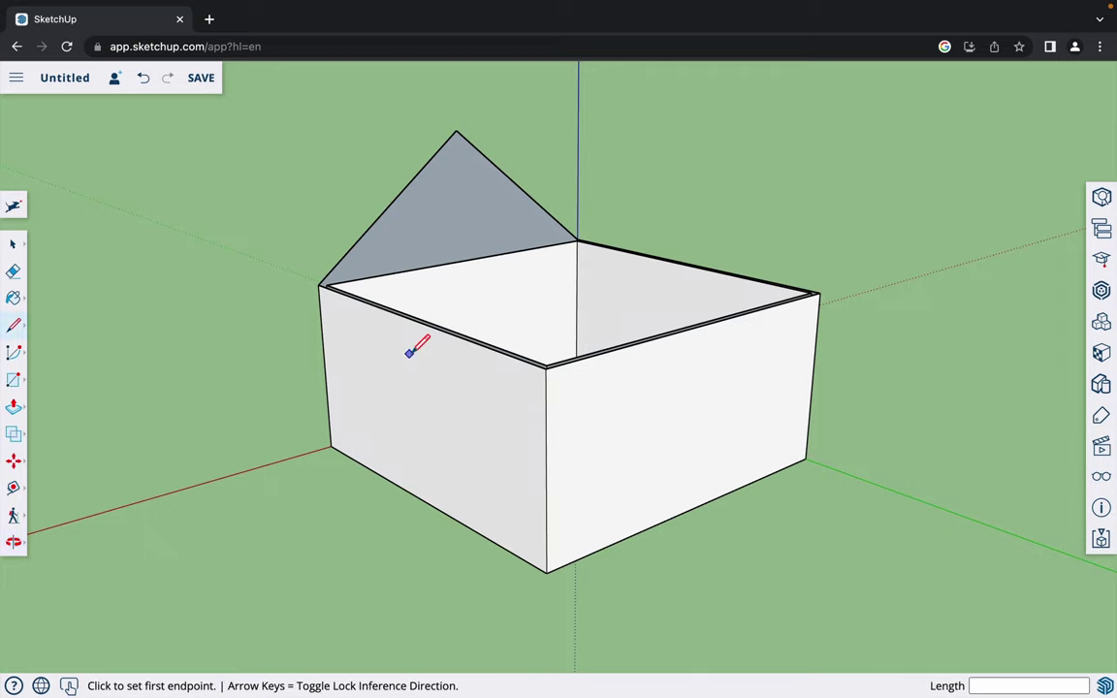
{"action": "left_click", "coordinate": [456, 131]}
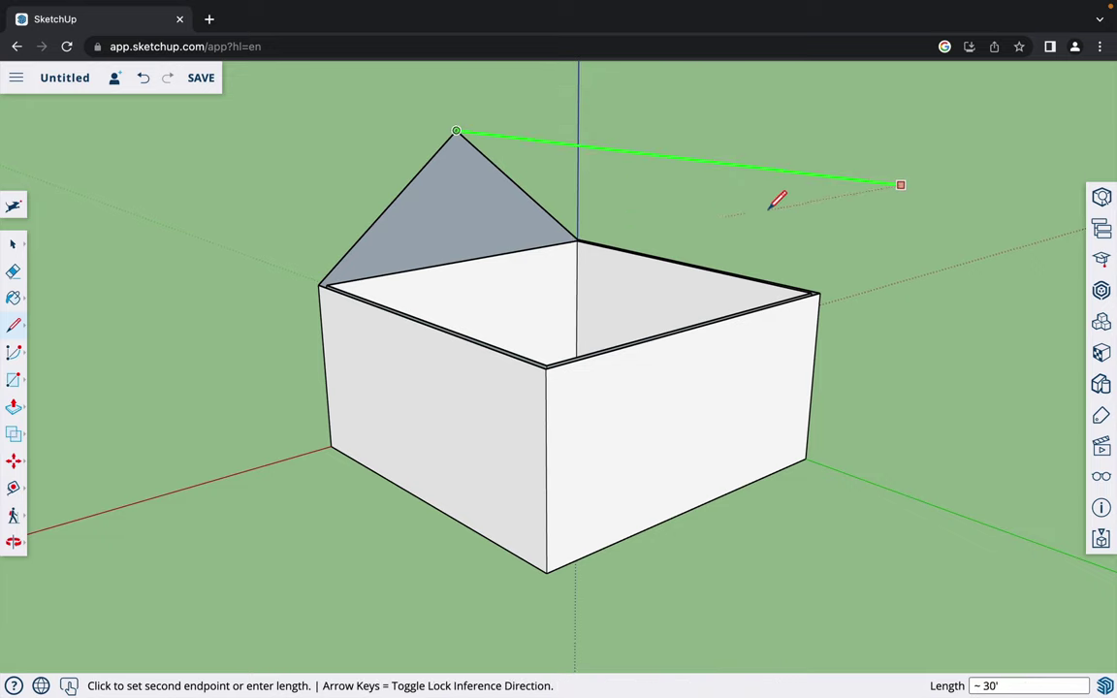
{"action": "left_click", "coordinate": [690, 160]}
{"action": "left_click", "coordinate": [707, 160]}
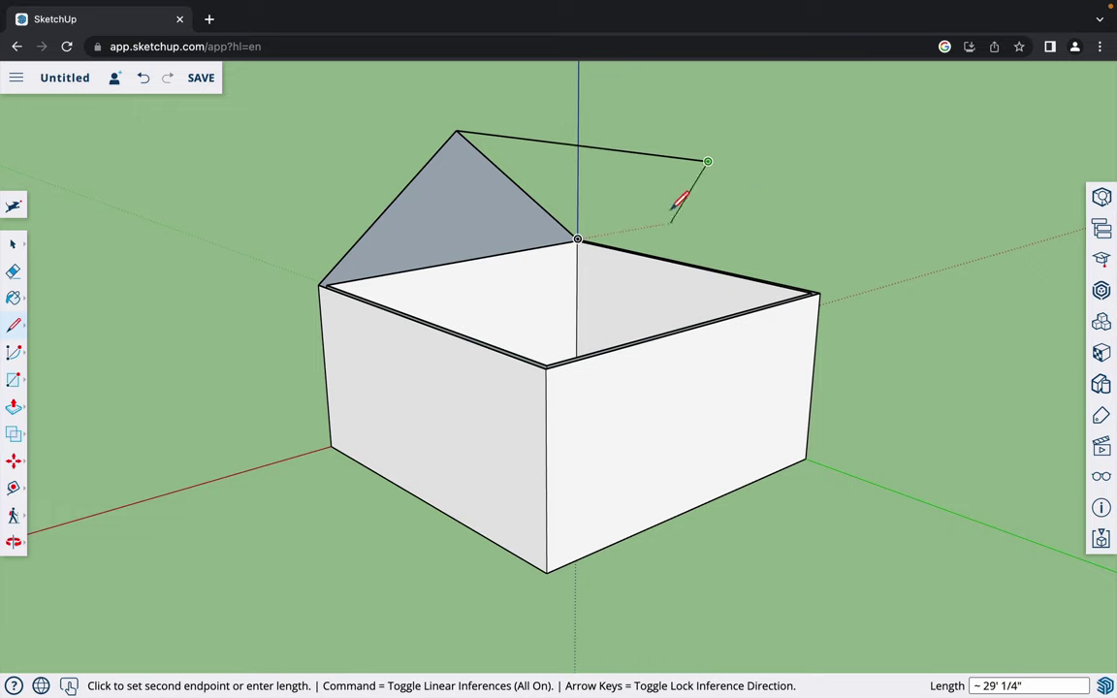
{"action": "left_click", "coordinate": [548, 366]}
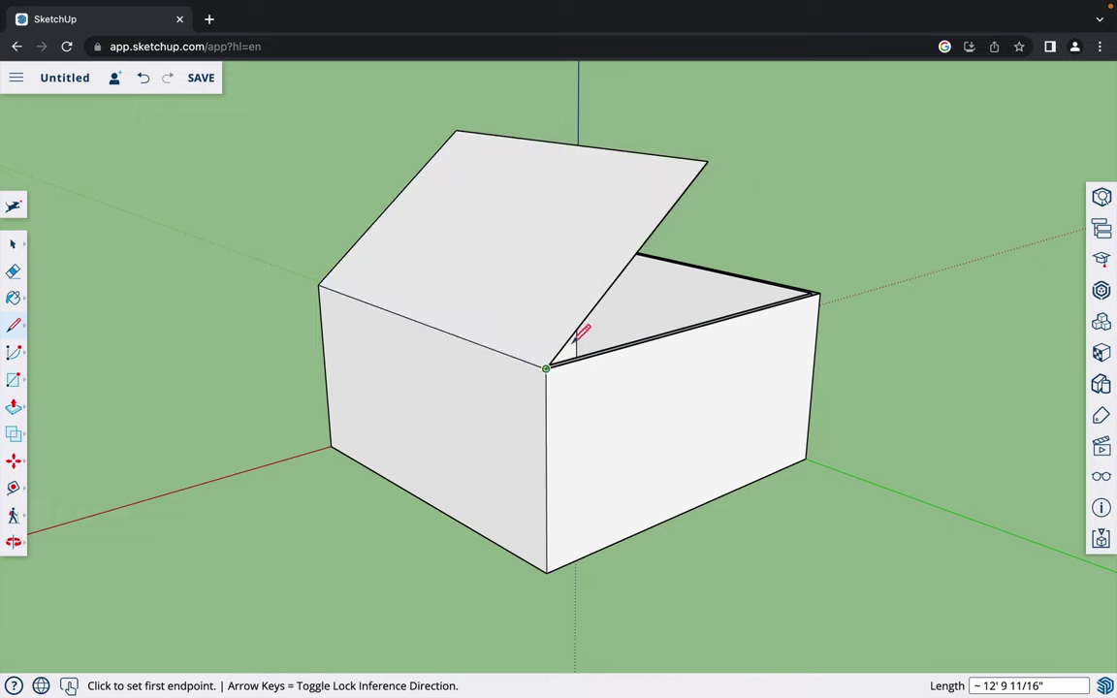
{"action": "left_click", "coordinate": [709, 161]}
{"action": "left_click", "coordinate": [820, 291]}
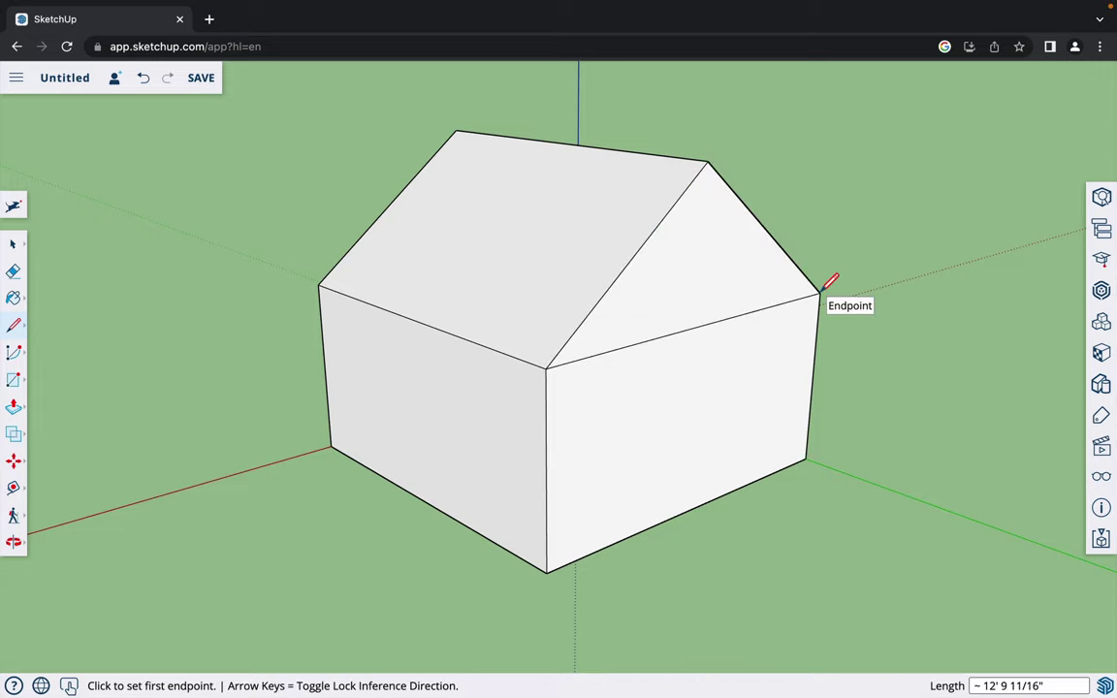
- Erase the stray eave line across the rear gable end
{"action": "key", "text": "o"}
{"action": "left_click_drag", "start_coordinate": [847, 356], "coordinate": [696, 376]}
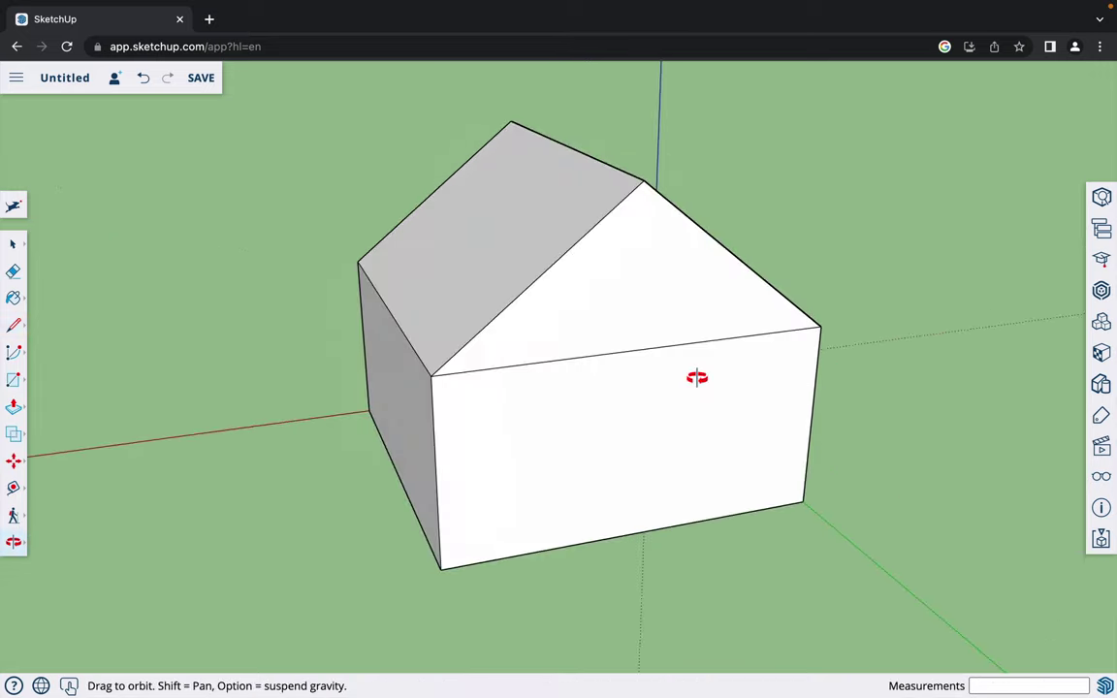
{"action": "left_click_drag", "start_coordinate": [793, 388], "coordinate": [739, 429]}
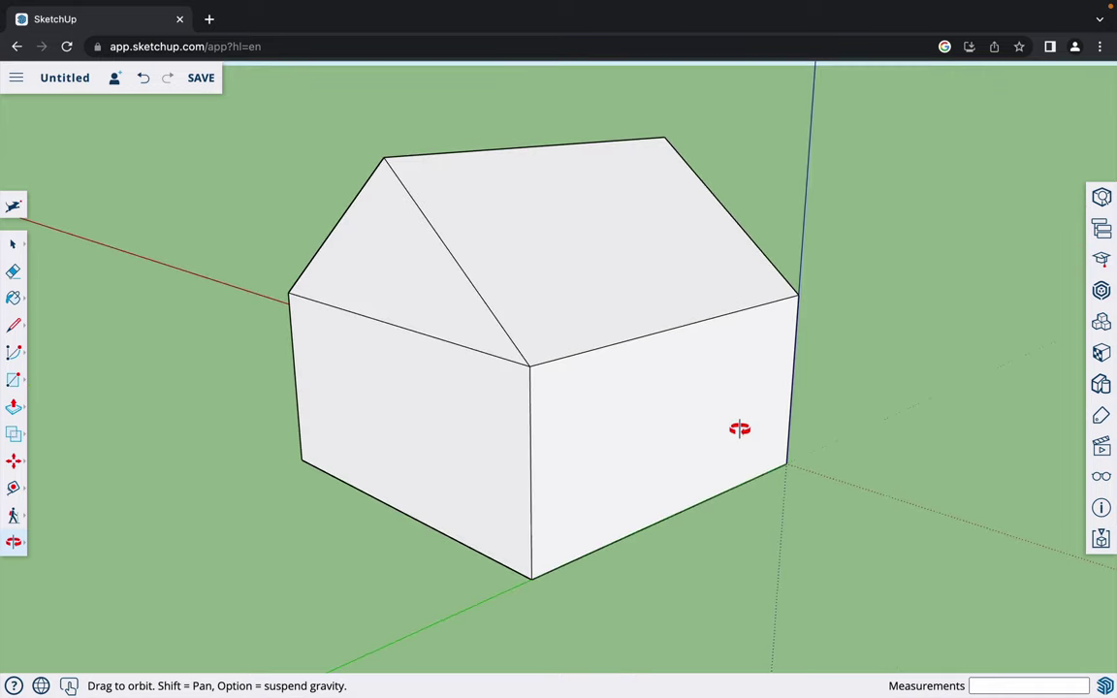
{"action": "key", "text": "e"}
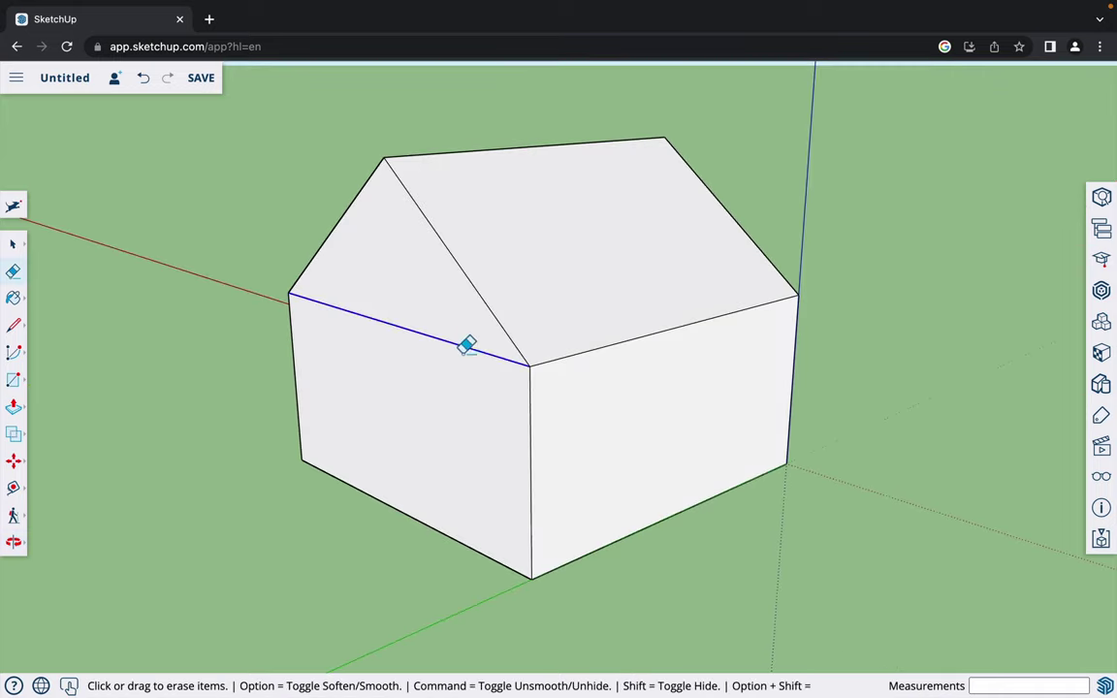
{"action": "left_click", "coordinate": [467, 346]}
- Orbit around the closed gabled house to inspect its walls and roof
{"action": "key", "text": "o"}
{"action": "mouse_move", "coordinate": [752, 451]}
{"action": "left_mouse_down"}
{"action": "mouse_move", "coordinate": [472, 458]}
{"action": "mouse_move", "coordinate": [739, 475]}
{"action": "mouse_move", "coordinate": [454, 474]}
{"action": "mouse_move", "coordinate": [618, 468]}
{"action": "mouse_move", "coordinate": [512, 473]}
{"action": "mouse_move", "coordinate": [579, 459]}
{"action": "mouse_move", "coordinate": [538, 459]}
{"action": "mouse_move", "coordinate": [691, 446]}
{"action": "left_mouse_up"}
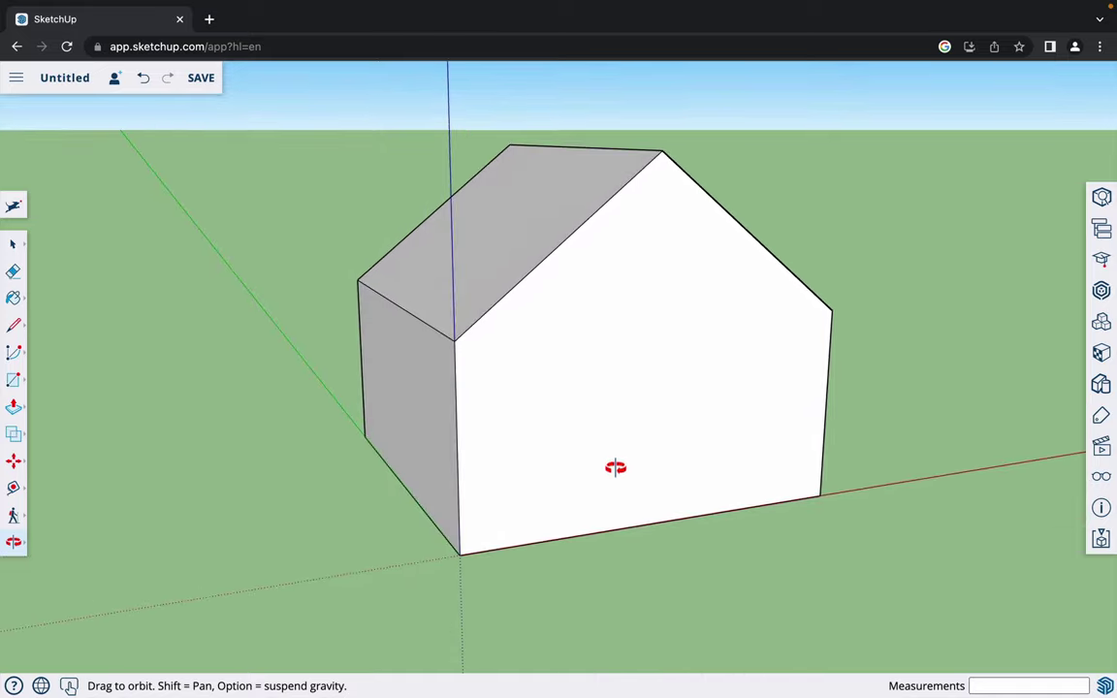
{"action": "left_click_drag", "start_coordinate": [554, 433], "coordinate": [675, 436]}
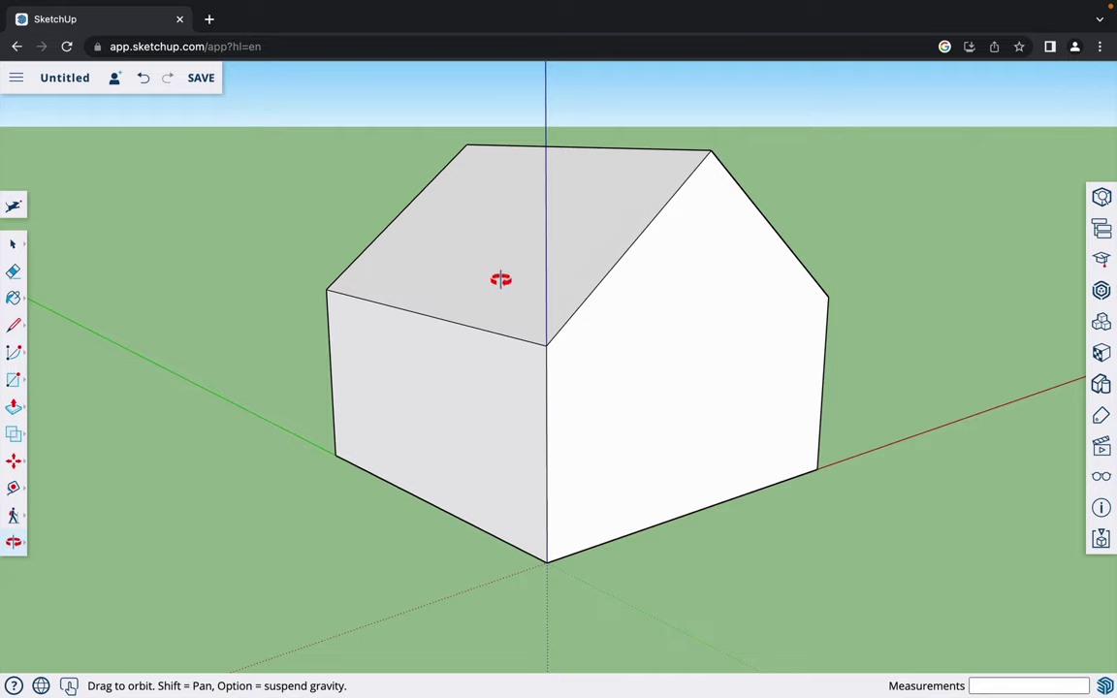
{"action": "left_click_drag", "start_coordinate": [660, 401], "coordinate": [561, 409]}
{"action": "left_click_drag", "start_coordinate": [654, 411], "coordinate": [567, 416]}
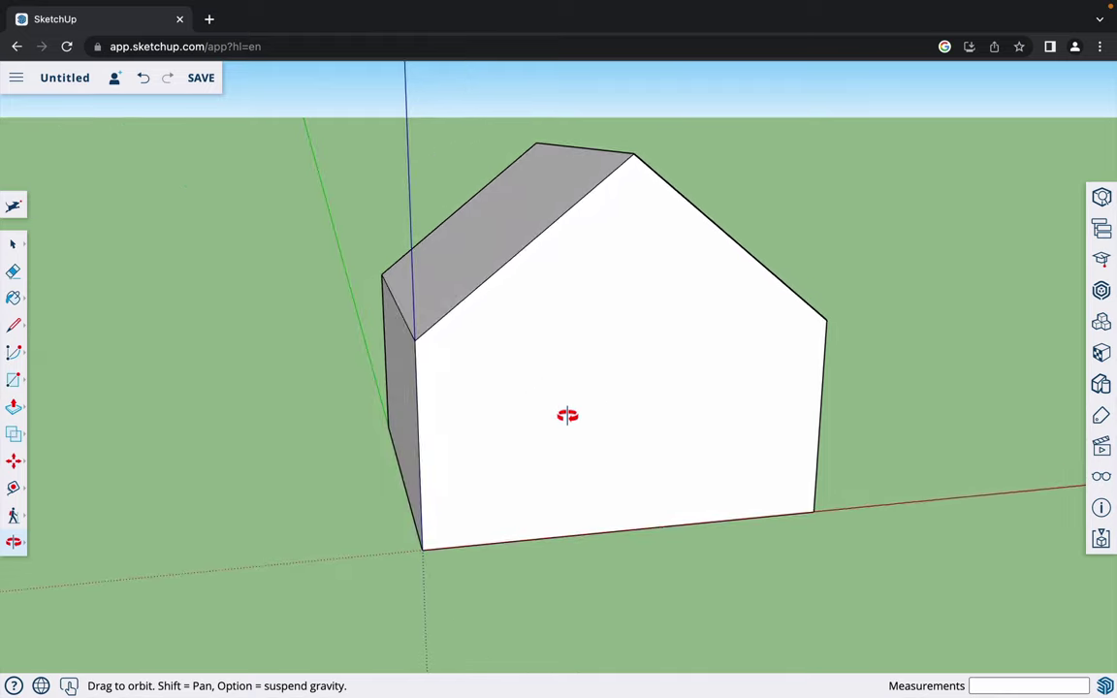
{"action": "mouse_move", "coordinate": [646, 398]}
{"action": "left_mouse_down"}
{"action": "mouse_move", "coordinate": [437, 379]}
{"action": "mouse_move", "coordinate": [656, 401]}
{"action": "left_mouse_up"}
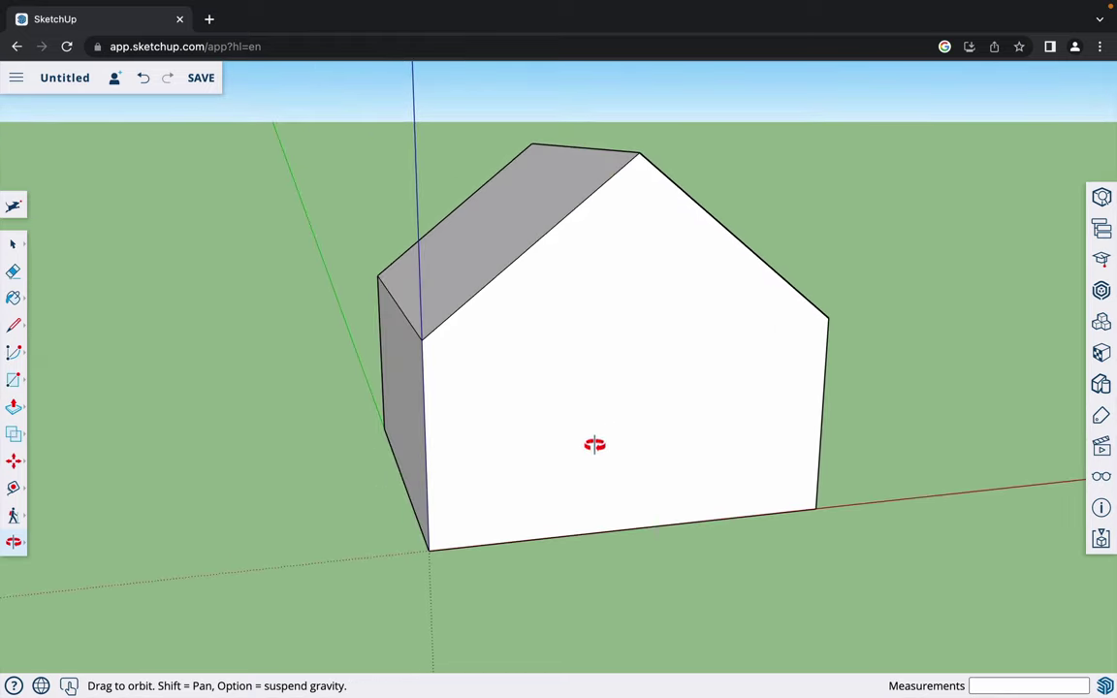
{"action": "left_click_drag", "start_coordinate": [594, 444], "coordinate": [591, 397]}
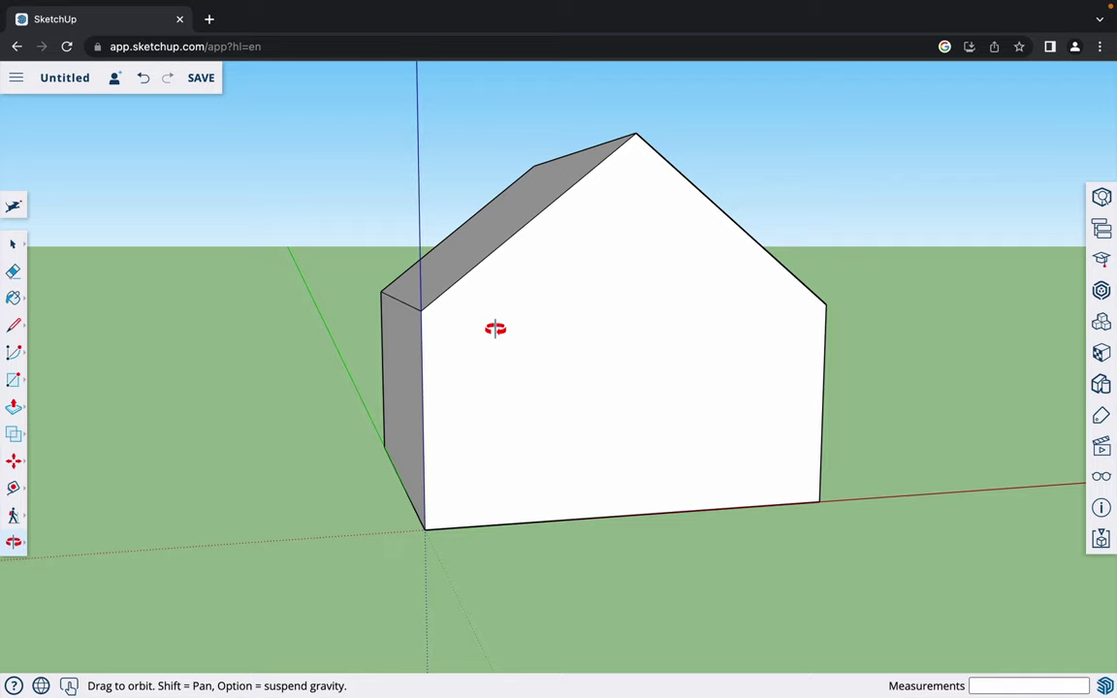
{"action": "left_click_drag", "start_coordinate": [432, 382], "coordinate": [527, 381]}
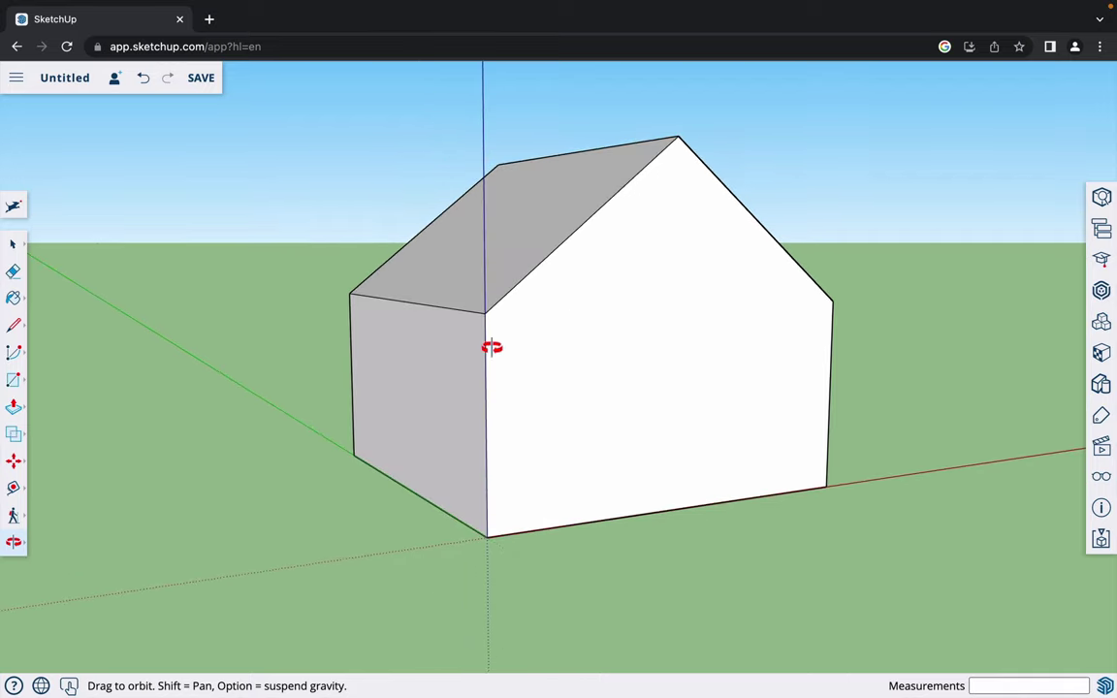
{"action": "left_click_drag", "start_coordinate": [621, 311], "coordinate": [594, 330]}
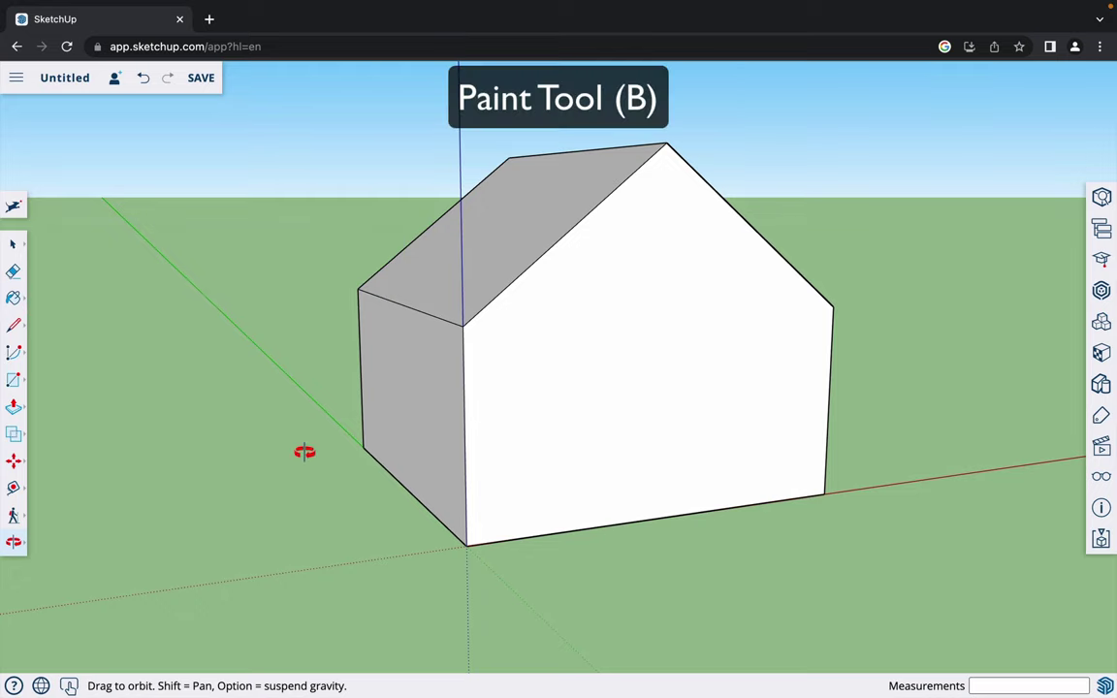
- Start the Paint Bucket and browse to the Brick, Cladding and Siding materials
{"action": "key", "text": "b"}
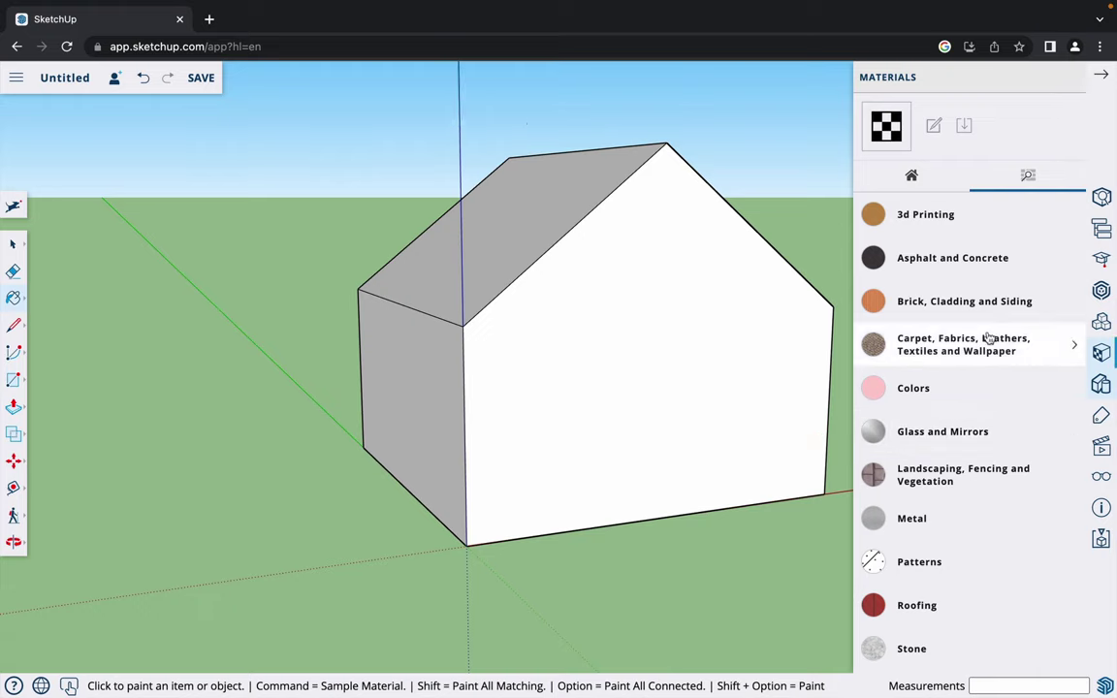
{"action": "scroll", "coordinate": [989, 407], "scroll_direction": "down", "scroll_amount": 3}
{"action": "scroll", "coordinate": [989, 411], "scroll_direction": "down", "scroll_amount": 3}
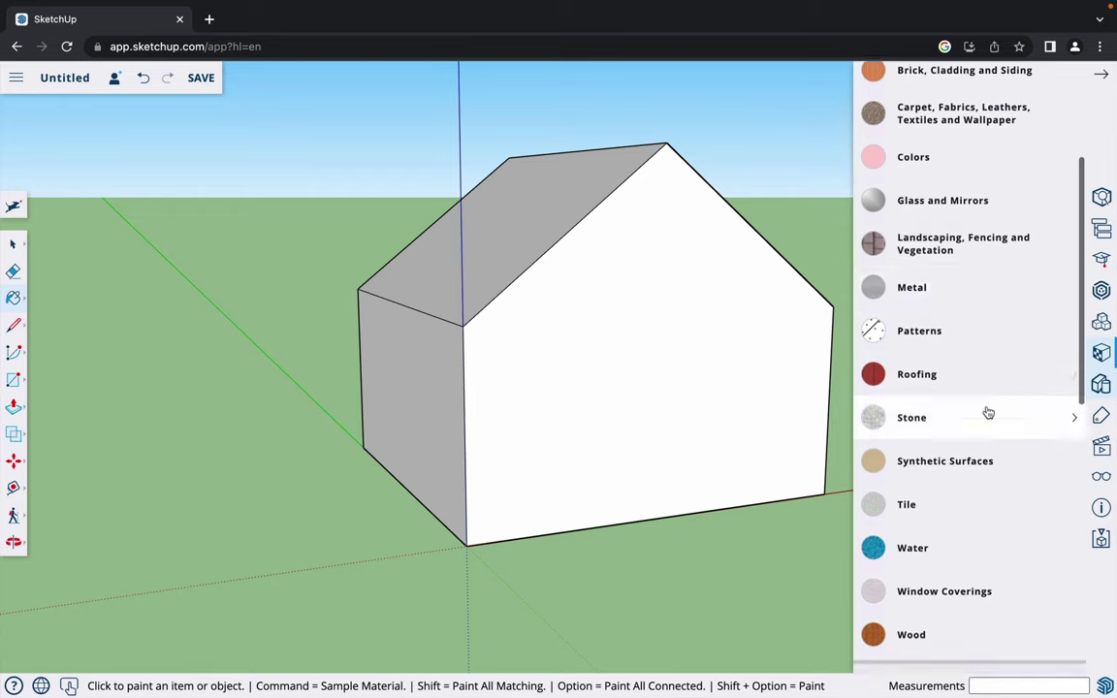
{"action": "scroll", "coordinate": [989, 412], "scroll_direction": "up", "scroll_amount": 5}
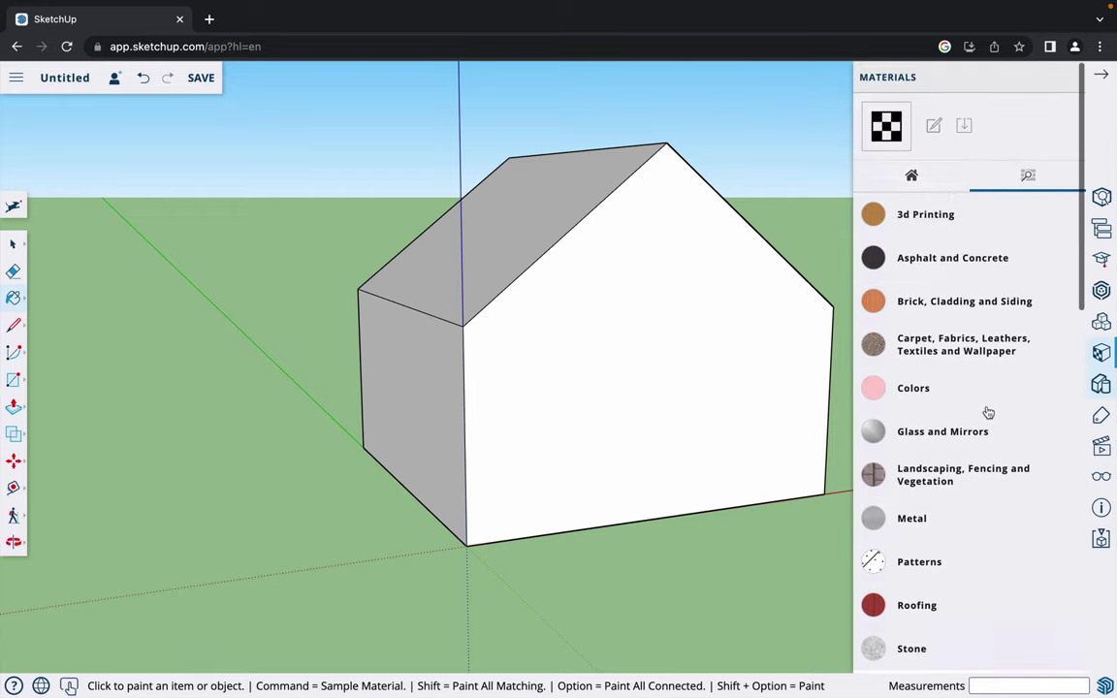
{"action": "left_click", "coordinate": [938, 179]}
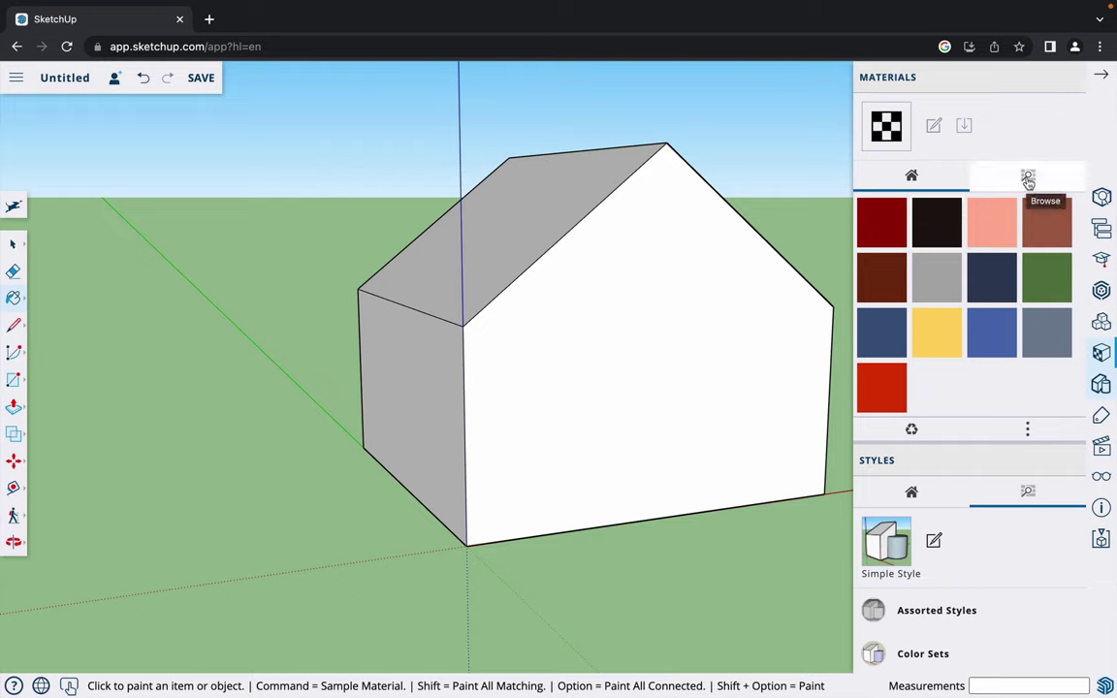
{"action": "left_click", "coordinate": [1028, 179]}
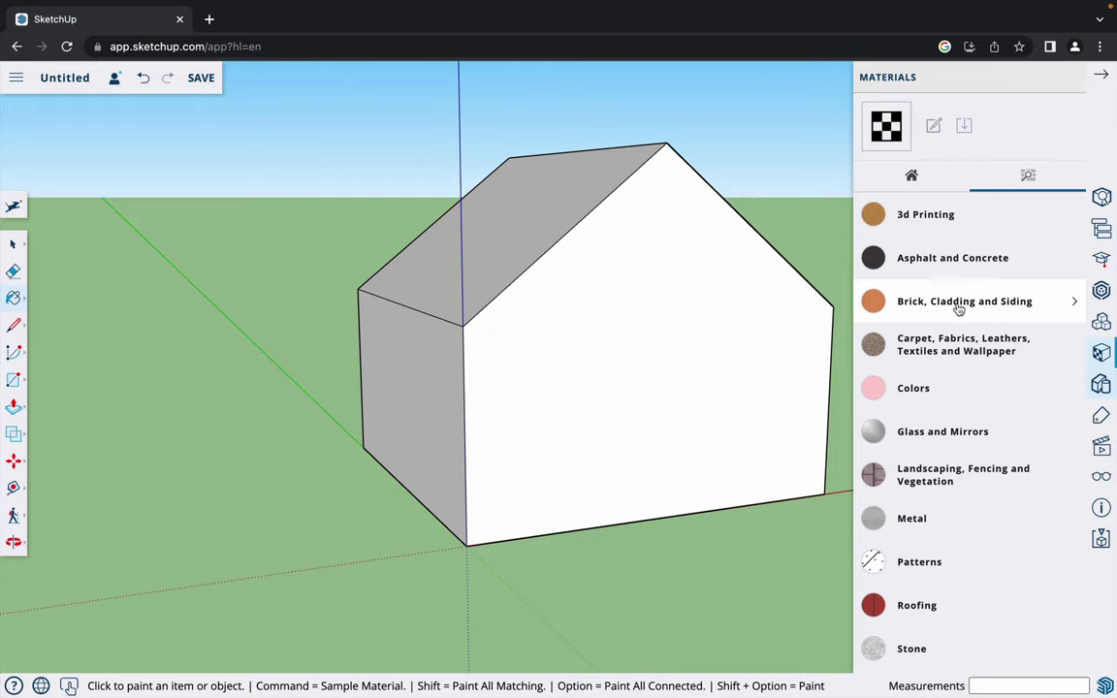
{"action": "left_click", "coordinate": [1074, 305]}
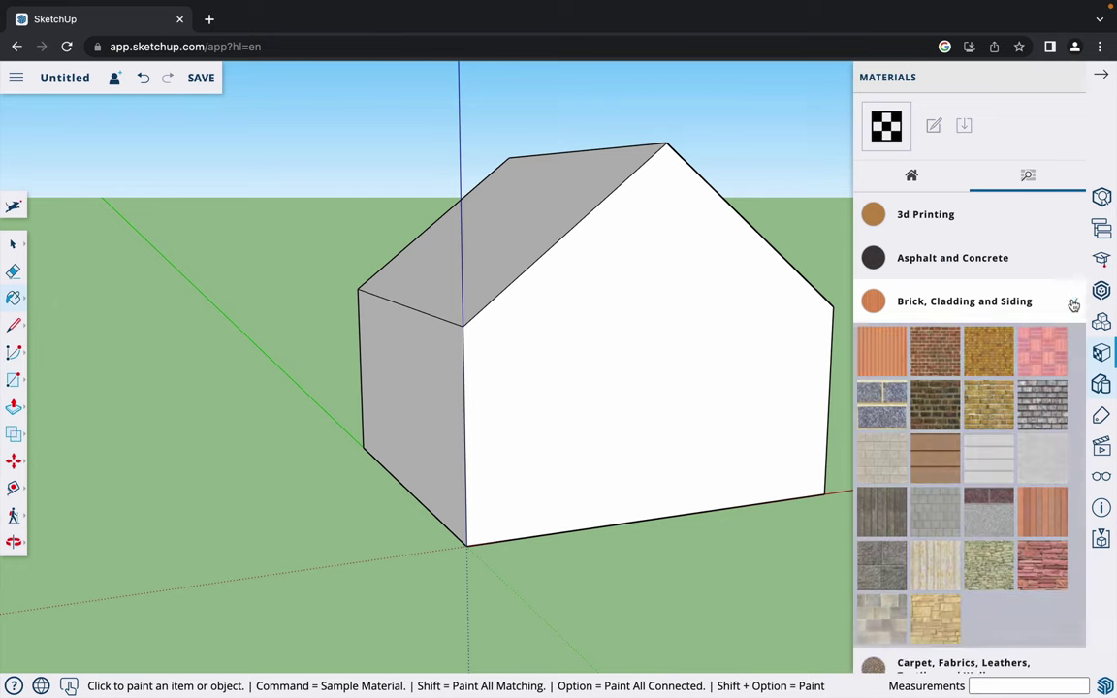
{"action": "scroll", "coordinate": [1036, 447], "scroll_direction": "down", "scroll_amount": 1}
{"action": "scroll", "coordinate": [1035, 447], "scroll_direction": "down", "scroll_amount": 1}
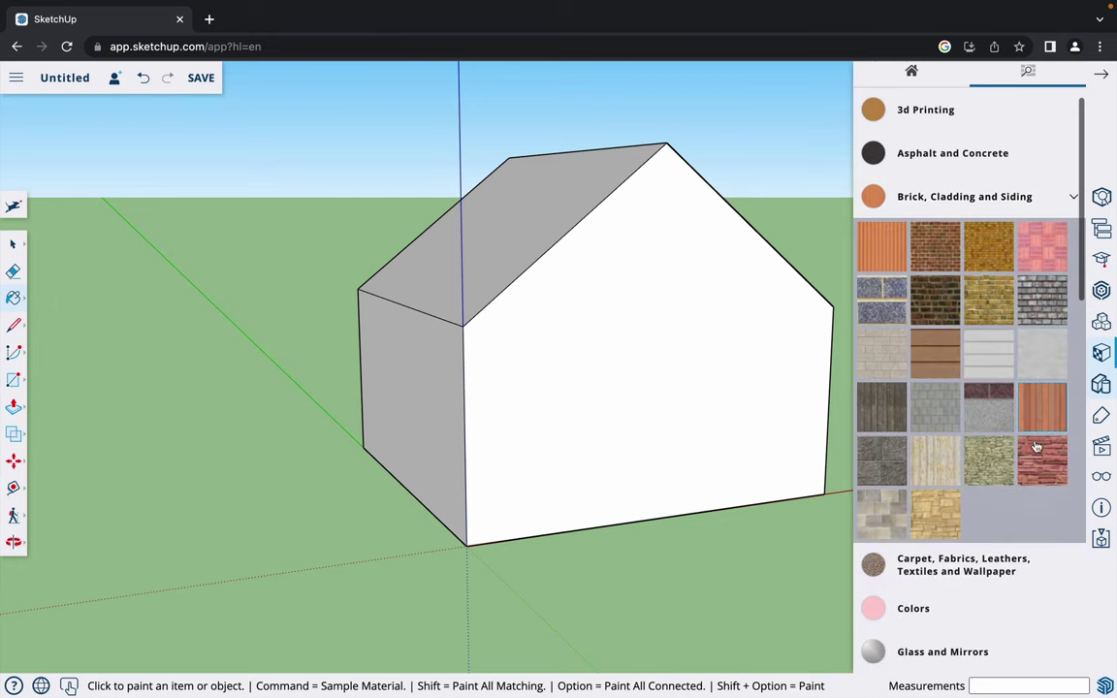
- Paint the front gable wall with Modern Siding vertical wood, replacing a trial brick fill
{"action": "left_click", "coordinate": [744, 330]}
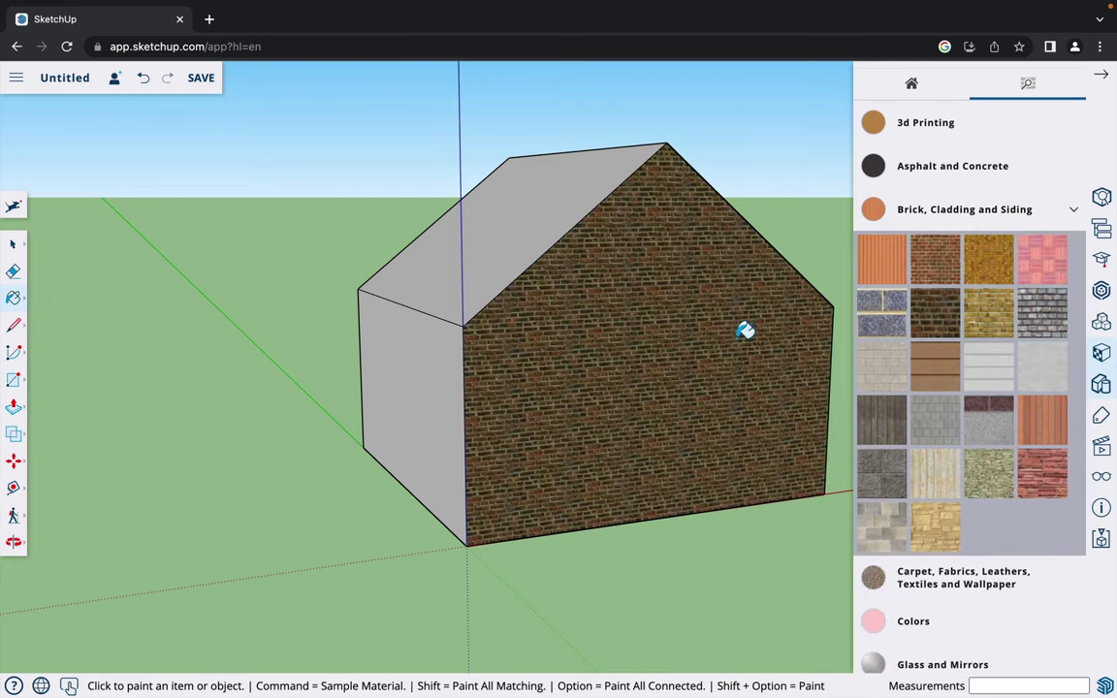
{"action": "left_click", "coordinate": [935, 366]}
{"action": "left_click", "coordinate": [706, 315]}
{"action": "scroll", "coordinate": [929, 392], "scroll_direction": "down", "scroll_amount": 1}
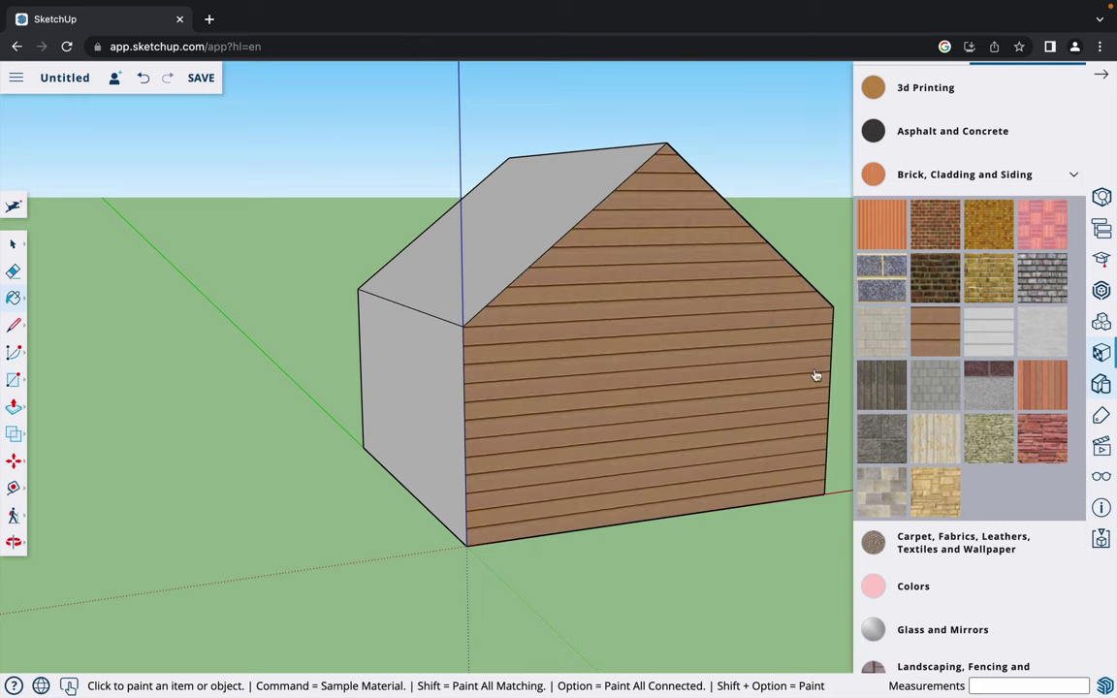
{"action": "left_click", "coordinate": [722, 355]}
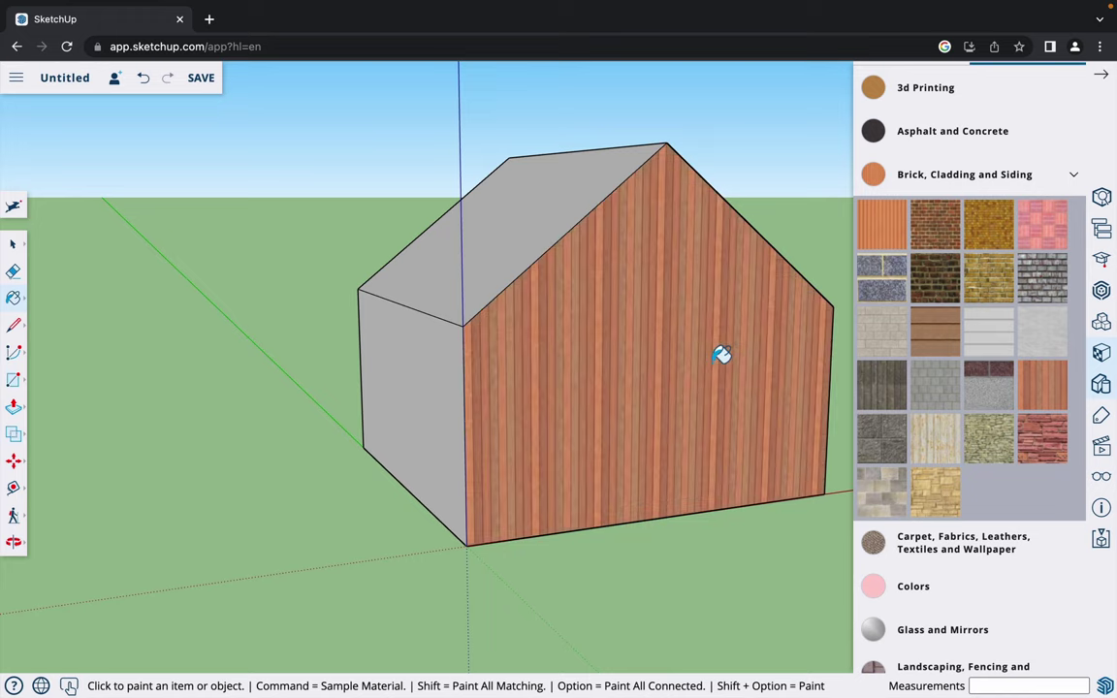
- Paint the front wall, the other gable end and the side wall with Modern Siding
{"action": "key", "text": "o"}
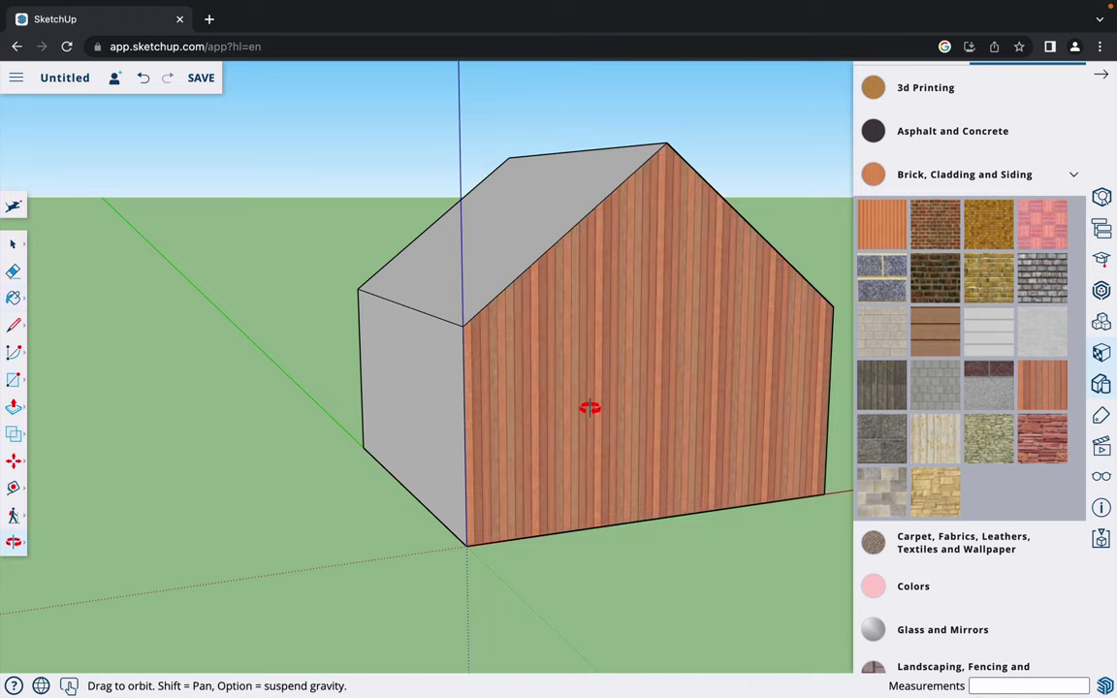
{"action": "mouse_move", "coordinate": [590, 409]}
{"action": "left_mouse_down"}
{"action": "mouse_move", "coordinate": [746, 414]}
{"action": "mouse_move", "coordinate": [579, 415]}
{"action": "mouse_move", "coordinate": [673, 408]}
{"action": "left_mouse_up"}
{"action": "key", "text": "b"}
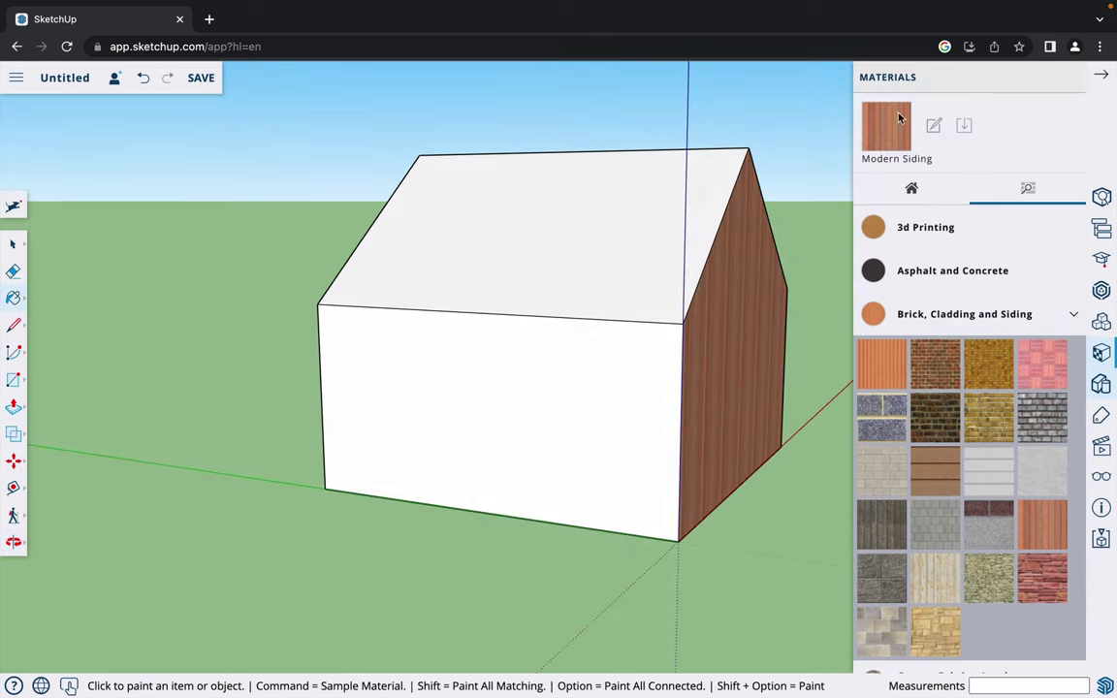
{"action": "left_click", "coordinate": [573, 373]}
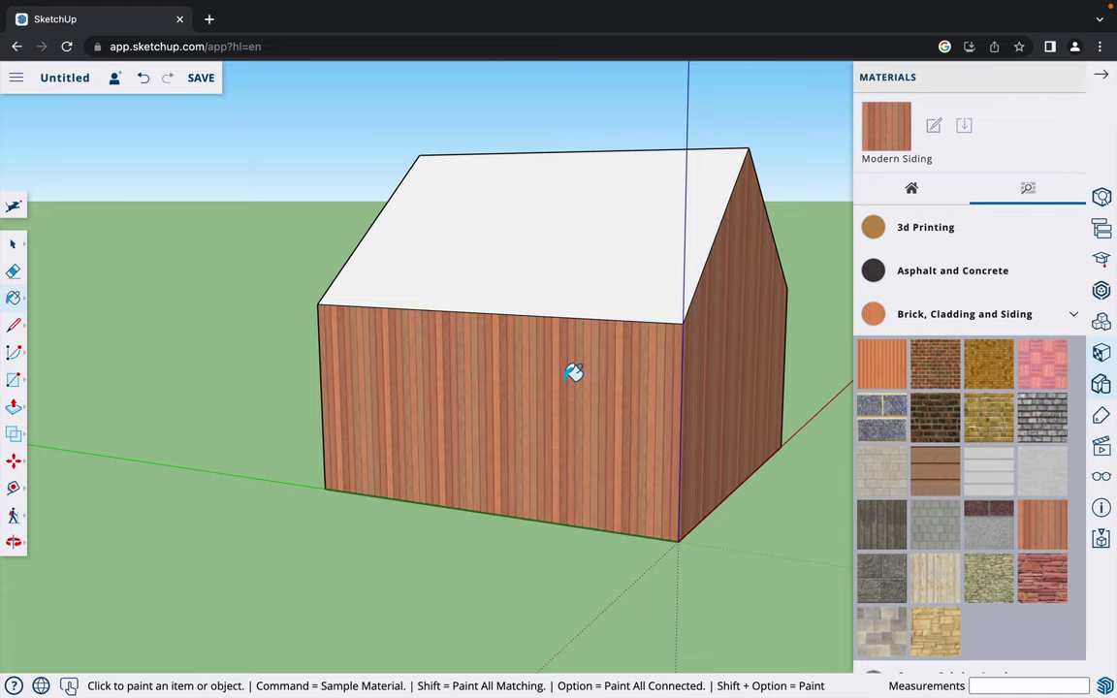
{"action": "key", "text": "o"}
{"action": "mouse_move", "coordinate": [424, 405]}
{"action": "left_mouse_down"}
{"action": "mouse_move", "coordinate": [728, 404]}
{"action": "mouse_move", "coordinate": [720, 416]}
{"action": "mouse_move", "coordinate": [754, 416]}
{"action": "left_mouse_up"}
{"action": "key", "text": "b"}
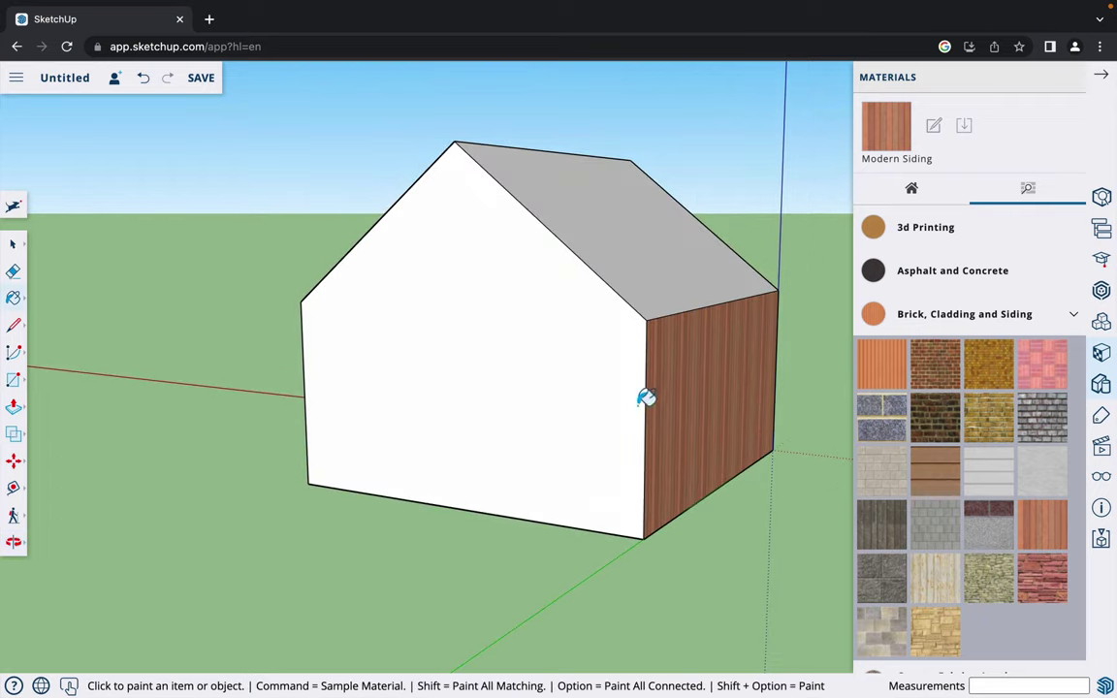
{"action": "left_click", "coordinate": [574, 379]}
{"action": "key", "text": "o"}
{"action": "mouse_move", "coordinate": [551, 387]}
{"action": "left_mouse_down"}
{"action": "mouse_move", "coordinate": [630, 398]}
{"action": "mouse_move", "coordinate": [411, 375]}
{"action": "mouse_move", "coordinate": [665, 405]}
{"action": "mouse_move", "coordinate": [665, 424]}
{"action": "mouse_move", "coordinate": [689, 416]}
{"action": "left_mouse_up"}
{"action": "key", "text": "b"}
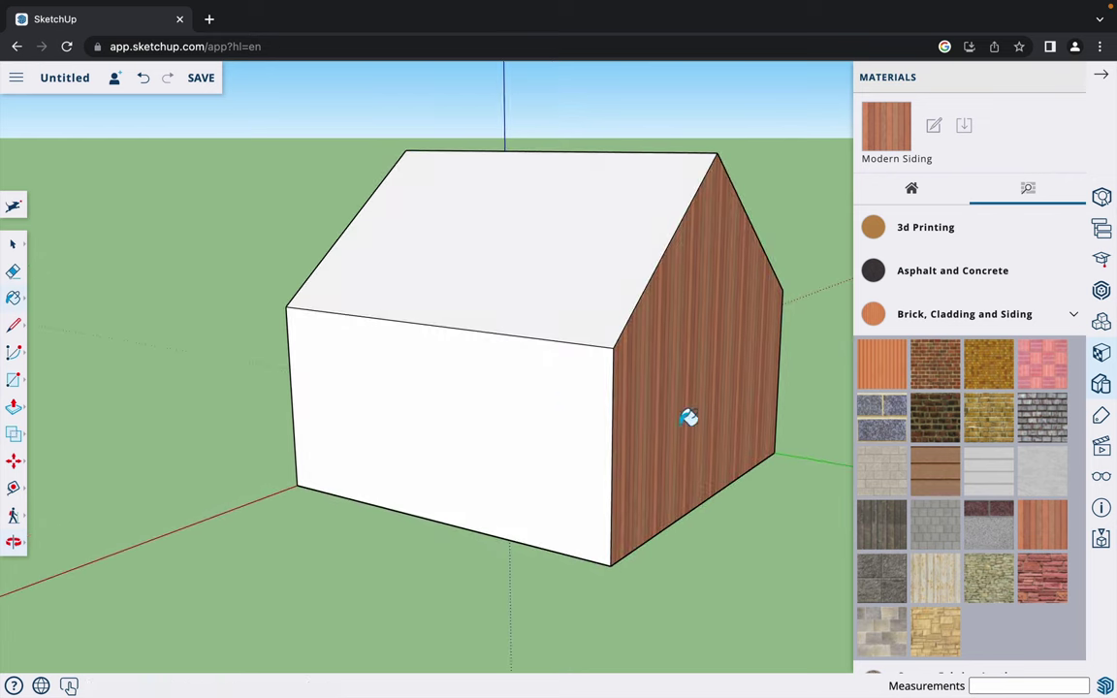
{"action": "left_click", "coordinate": [547, 401]}
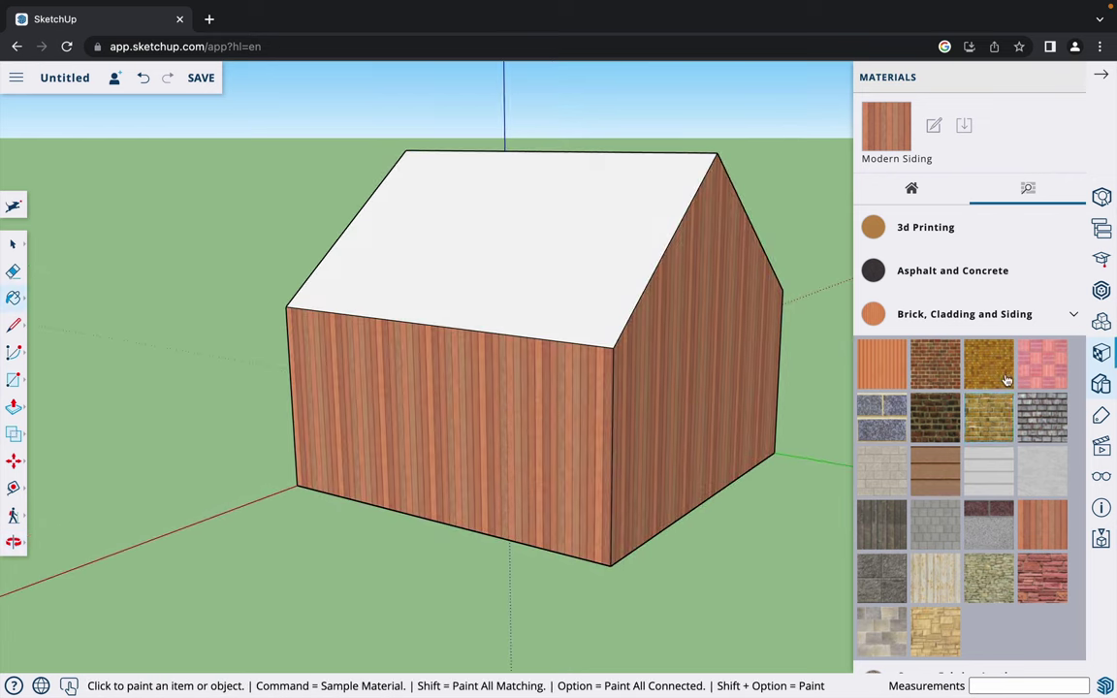
- Paint the first roof slope Roofing Metal Standing Seam Red, replacing a trial grey shingle
{"action": "left_click", "coordinate": [1077, 320]}
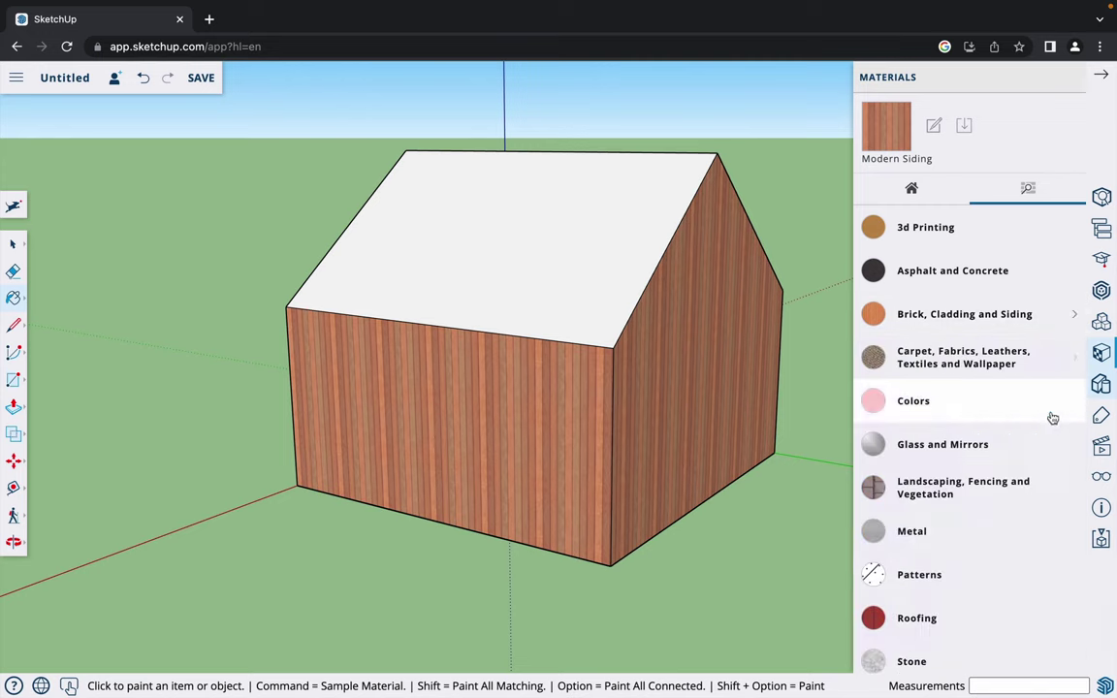
{"action": "scroll", "coordinate": [1047, 427], "scroll_direction": "down", "scroll_amount": 2}
{"action": "scroll", "coordinate": [1042, 436], "scroll_direction": "down", "scroll_amount": 1}
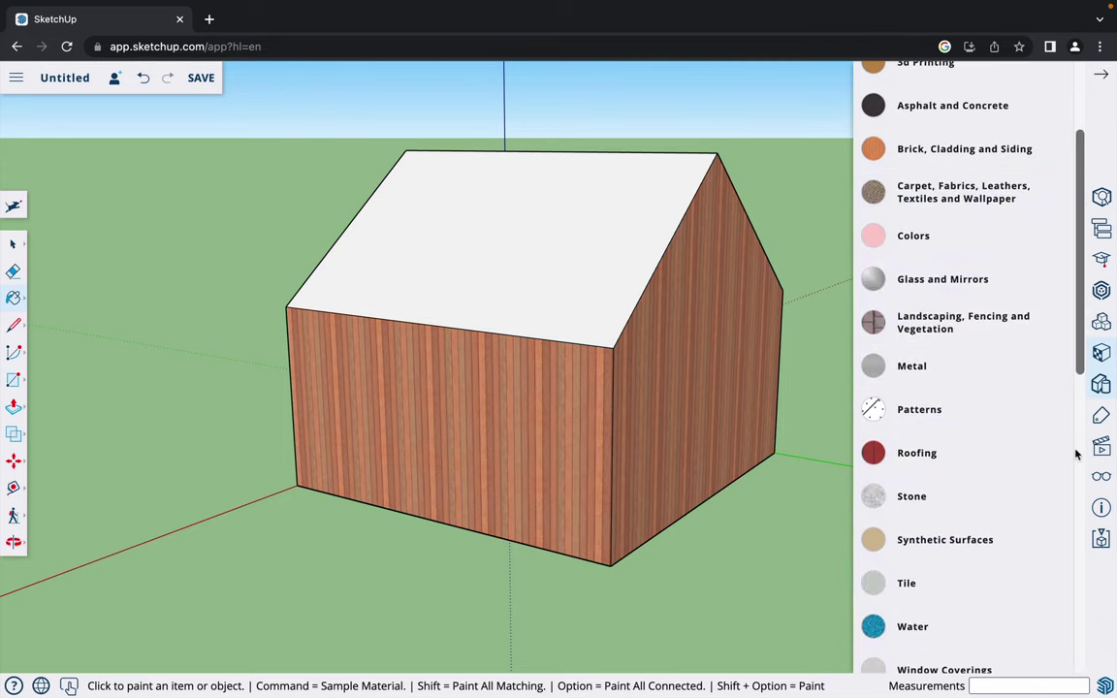
{"action": "left_click", "coordinate": [1067, 463]}
{"action": "scroll", "coordinate": [1067, 464], "scroll_direction": "down", "scroll_amount": 1}
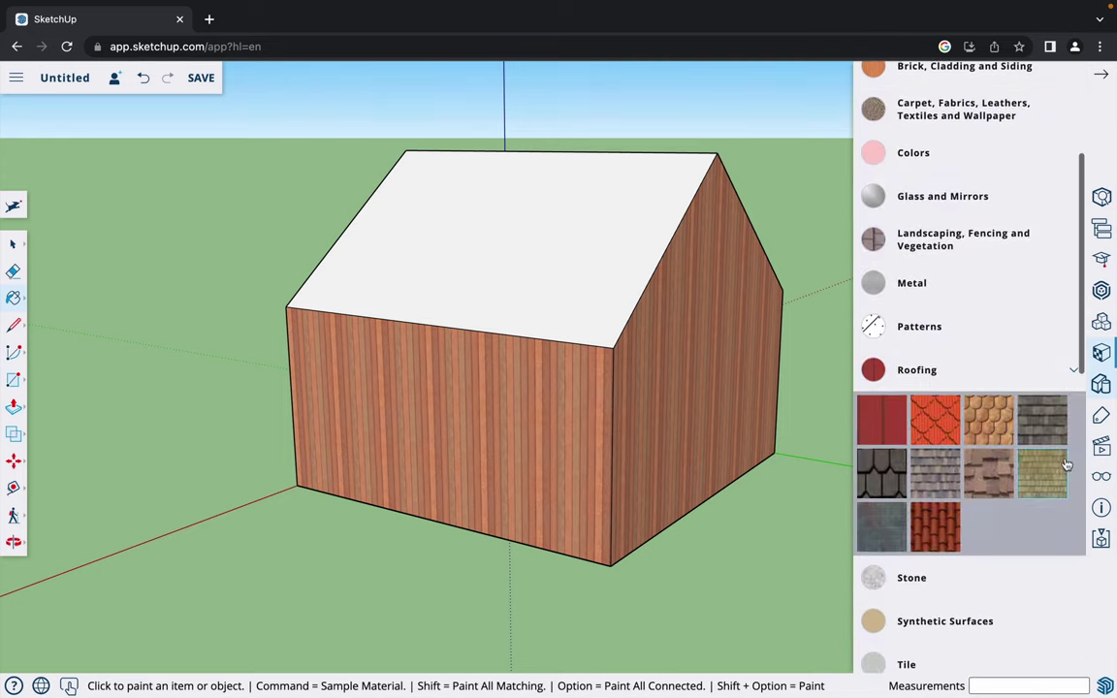
{"action": "left_click", "coordinate": [1008, 472]}
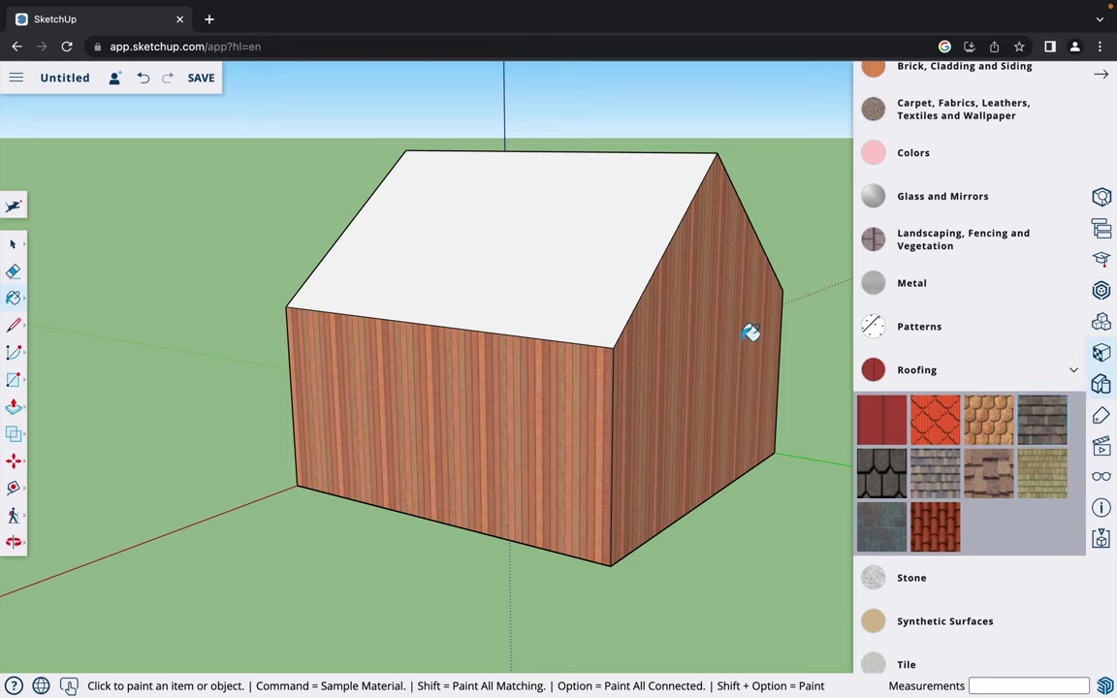
{"action": "left_click", "coordinate": [627, 275]}
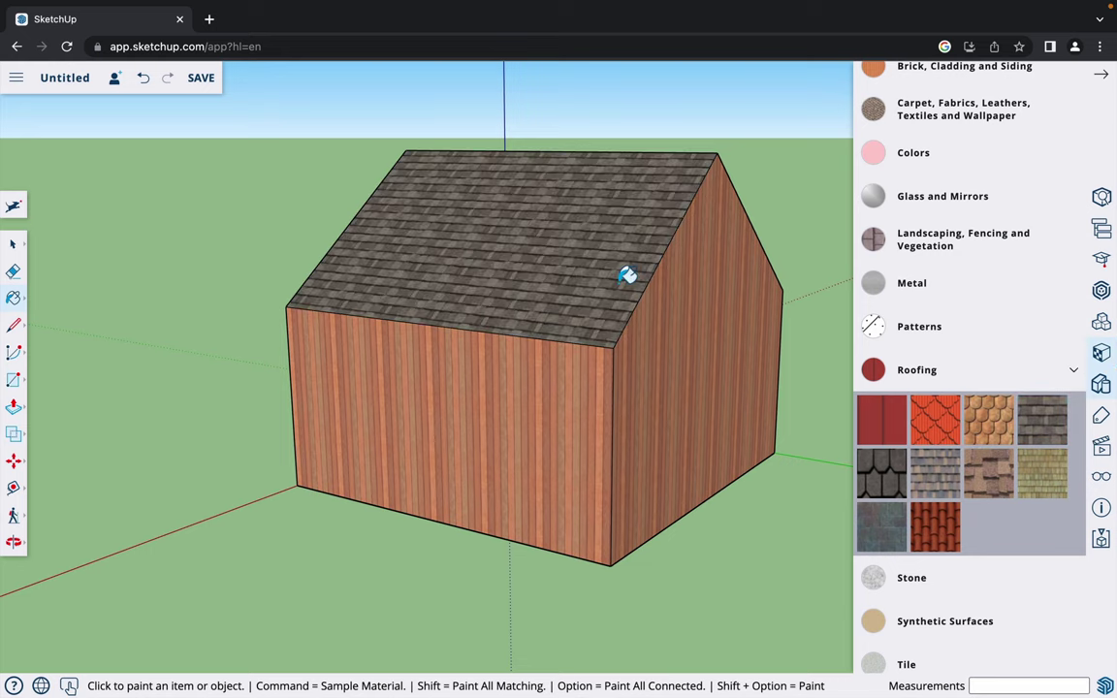
{"action": "left_click", "coordinate": [875, 419]}
{"action": "left_click", "coordinate": [631, 263]}
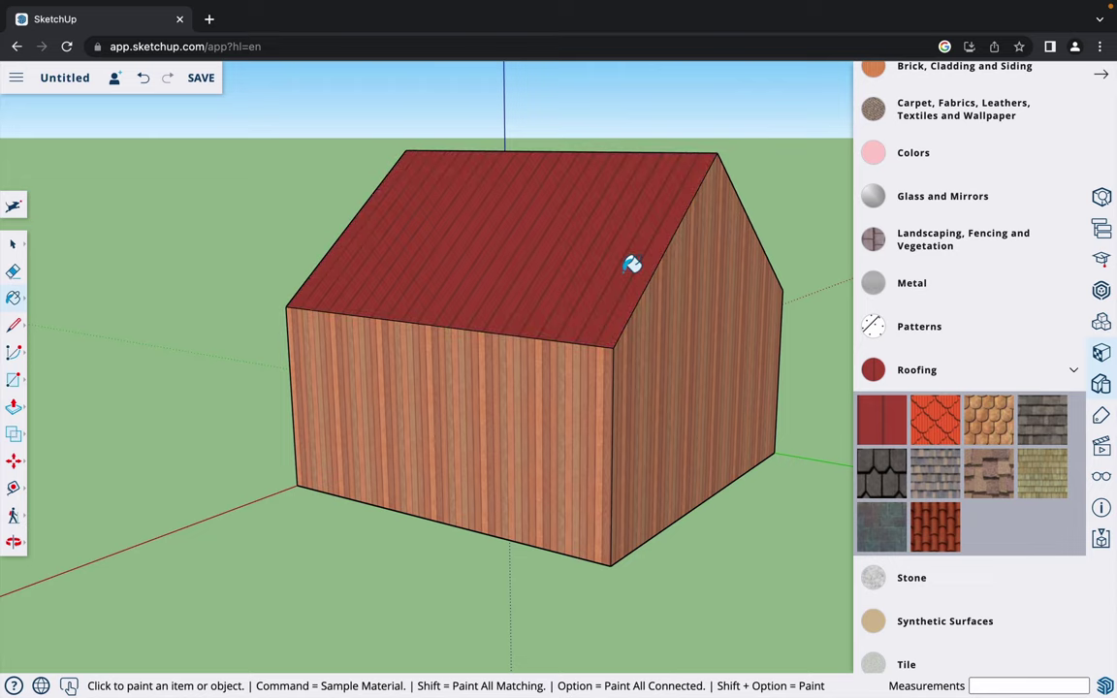
- Paint the second roof slope with the same red standing-seam metal
{"action": "key", "text": "o"}
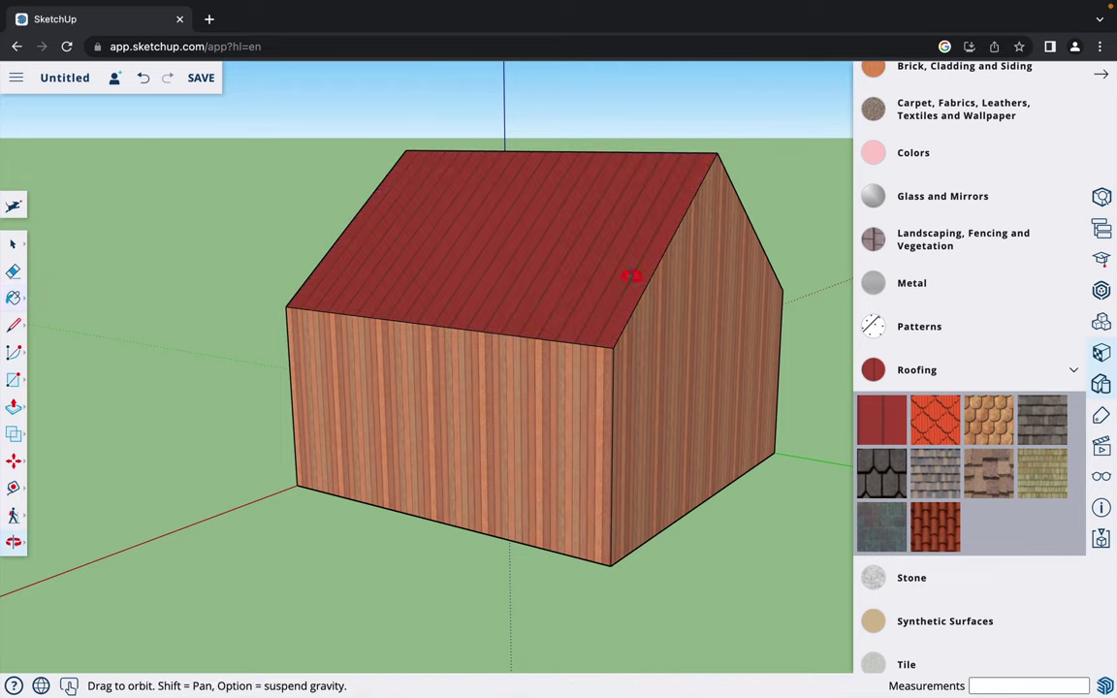
{"action": "left_click_drag", "start_coordinate": [711, 322], "coordinate": [436, 326]}
{"action": "left_click_drag", "start_coordinate": [597, 291], "coordinate": [346, 361]}
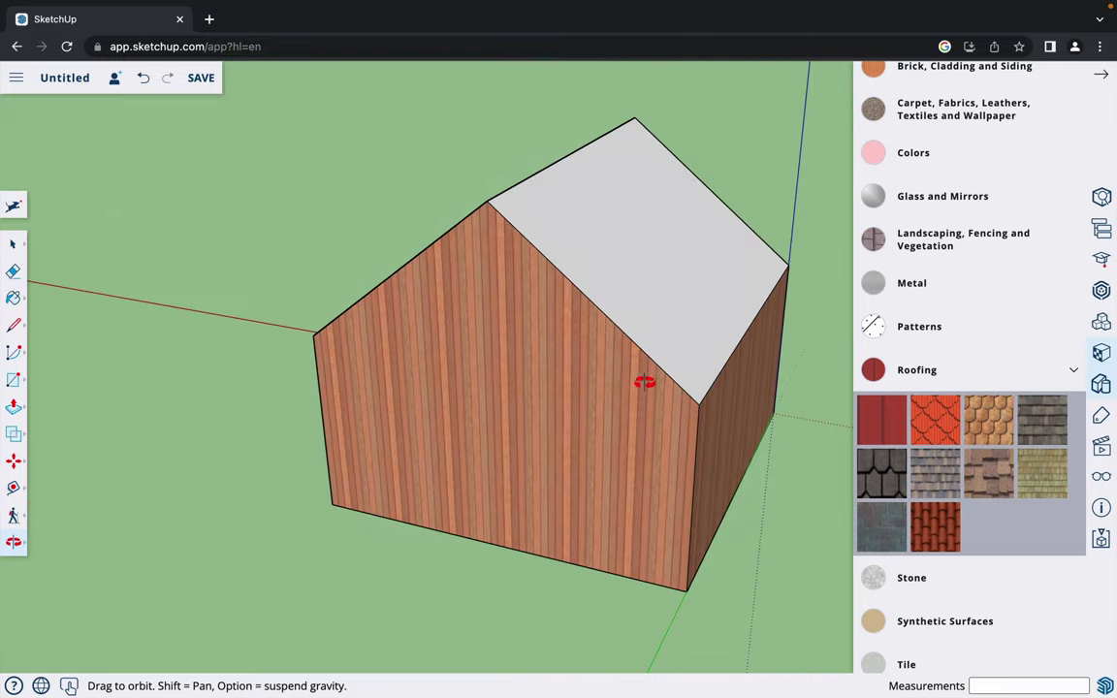
{"action": "left_click_drag", "start_coordinate": [643, 382], "coordinate": [670, 377]}
{"action": "left_click_drag", "start_coordinate": [415, 379], "coordinate": [423, 347]}
{"action": "key", "text": "b"}
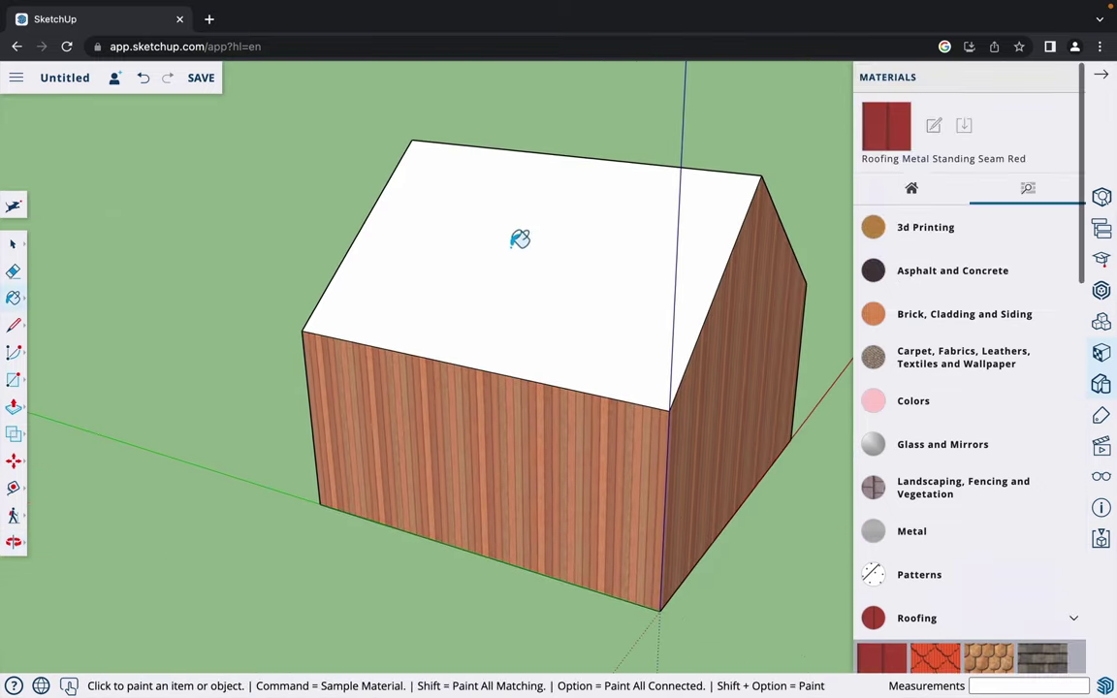
{"action": "left_click", "coordinate": [516, 243]}
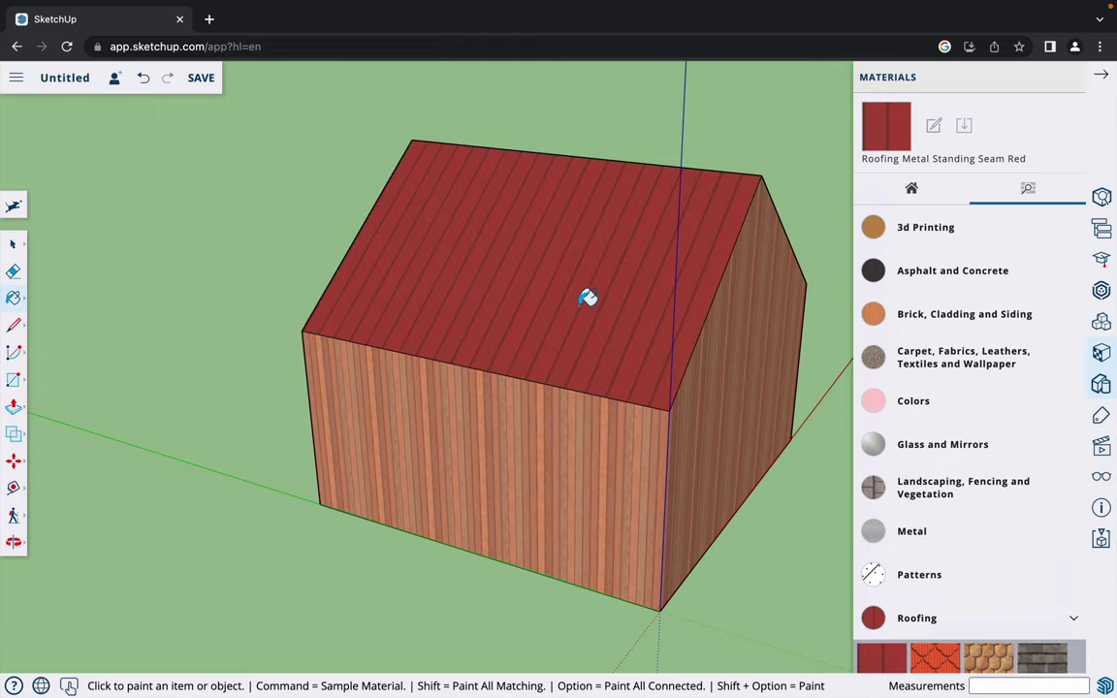
{"action": "key", "text": "o"}
{"action": "left_click_drag", "start_coordinate": [668, 374], "coordinate": [659, 414]}
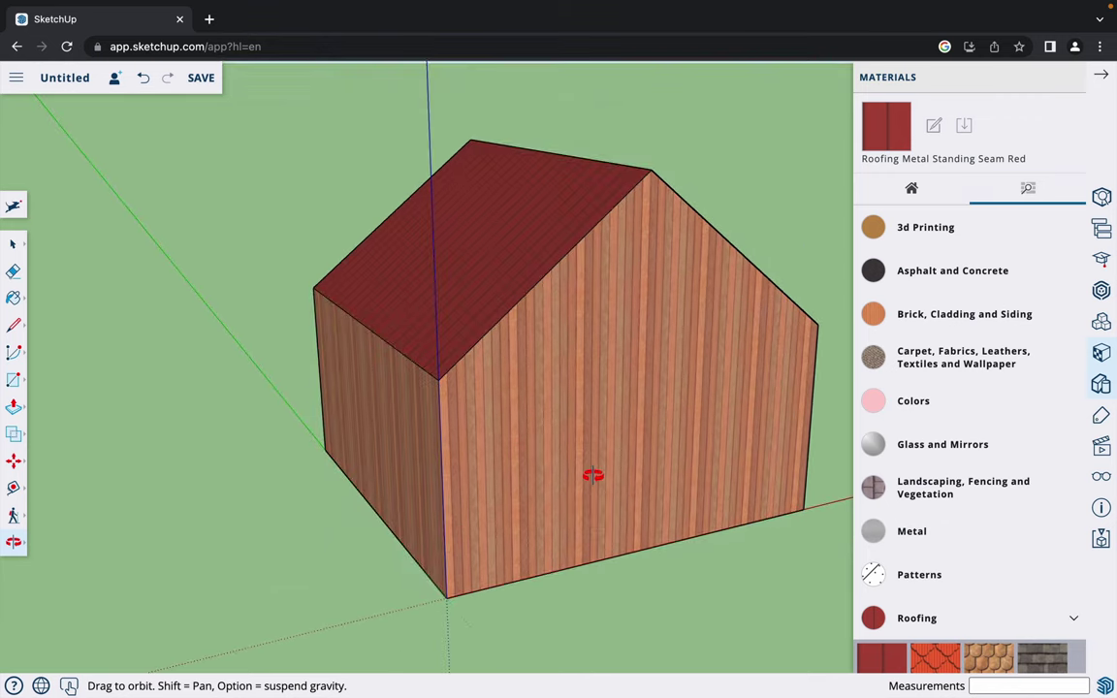
- Orbit down to eye level and zoom until the front gable wall is seen straight on
{"action": "left_click_drag", "start_coordinate": [593, 475], "coordinate": [564, 399]}
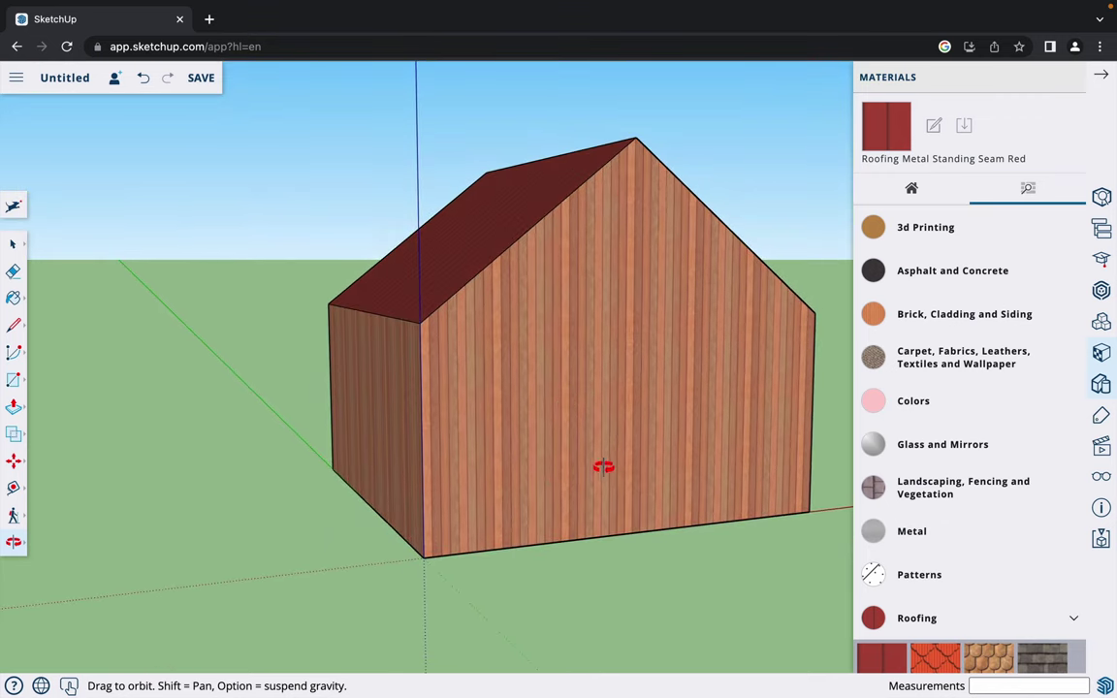
{"action": "mouse_move", "coordinate": [603, 467]}
{"action": "left_mouse_down"}
{"action": "mouse_move", "coordinate": [554, 464]}
{"action": "mouse_move", "coordinate": [527, 426]}
{"action": "mouse_move", "coordinate": [604, 459]}
{"action": "left_mouse_up"}
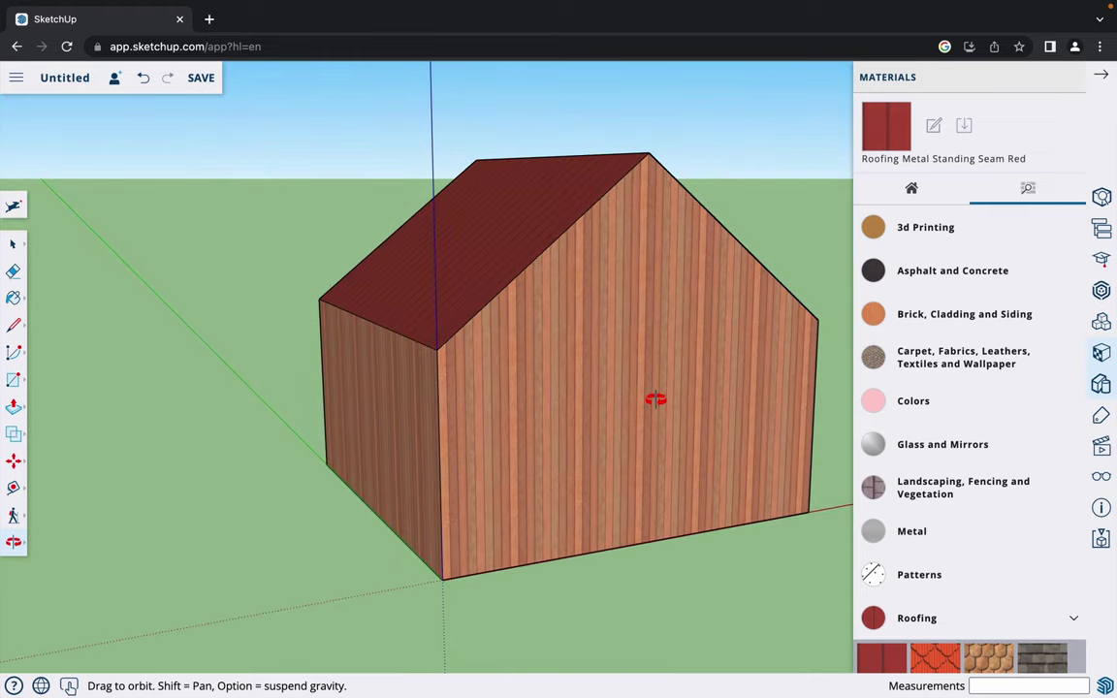
{"action": "left_click_drag", "start_coordinate": [656, 398], "coordinate": [673, 381]}
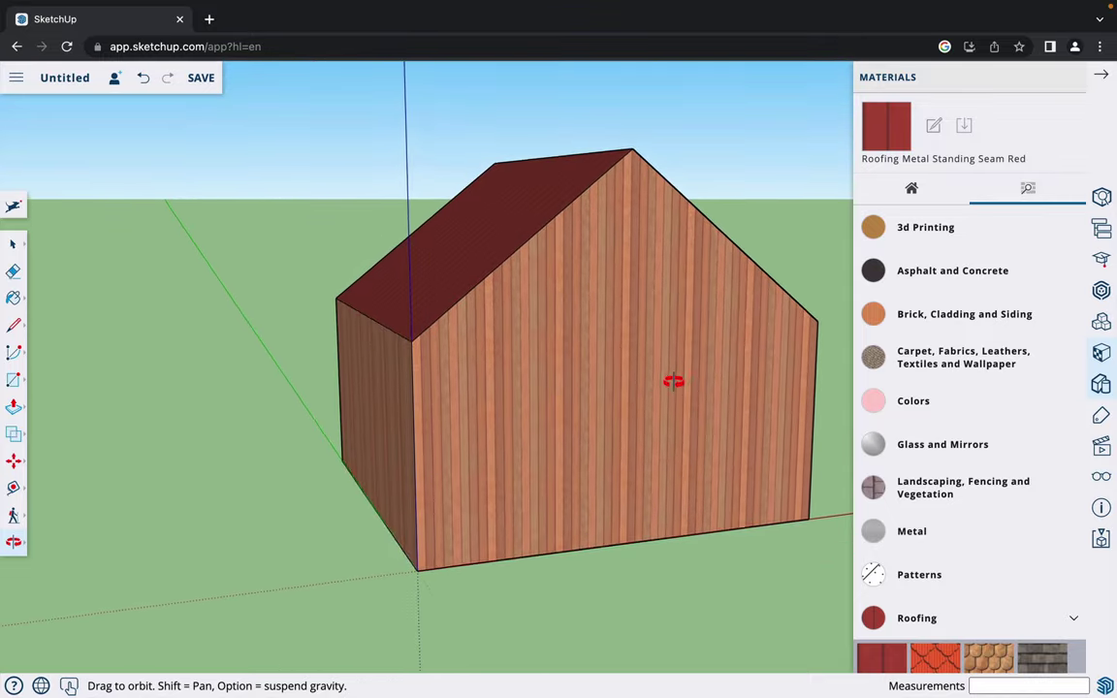
{"action": "scroll", "coordinate": [233, 447], "scroll_direction": "down", "scroll_amount": 4}
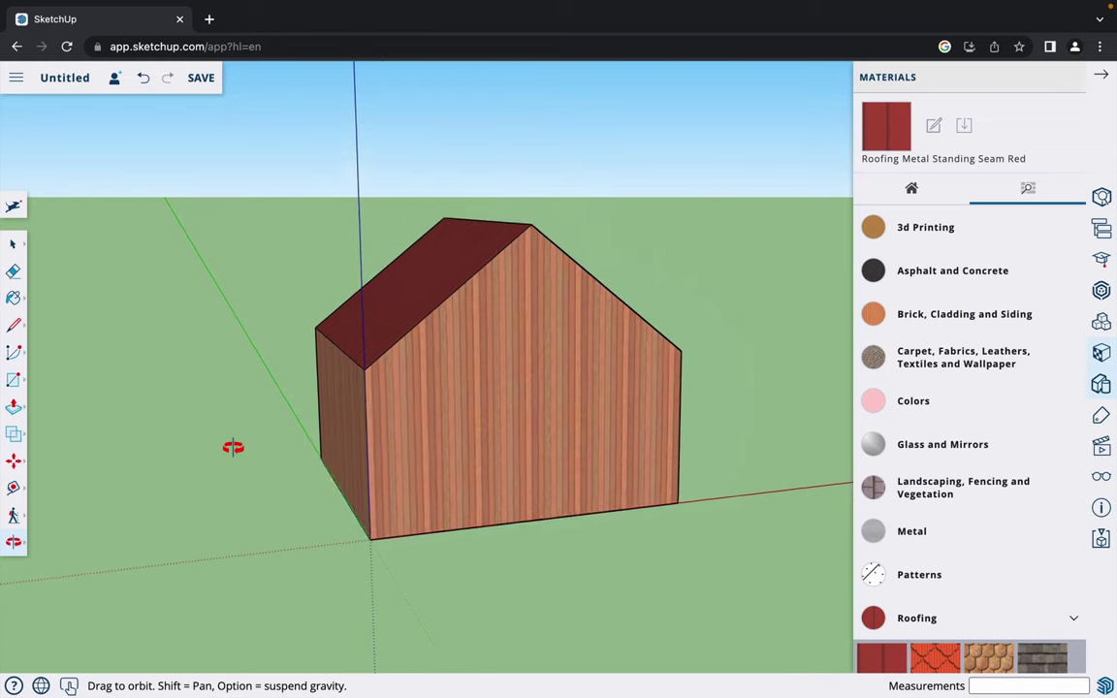
{"action": "scroll", "coordinate": [497, 461], "scroll_direction": "up", "scroll_amount": 1}
{"action": "scroll", "coordinate": [497, 460], "scroll_direction": "up", "scroll_amount": 2}
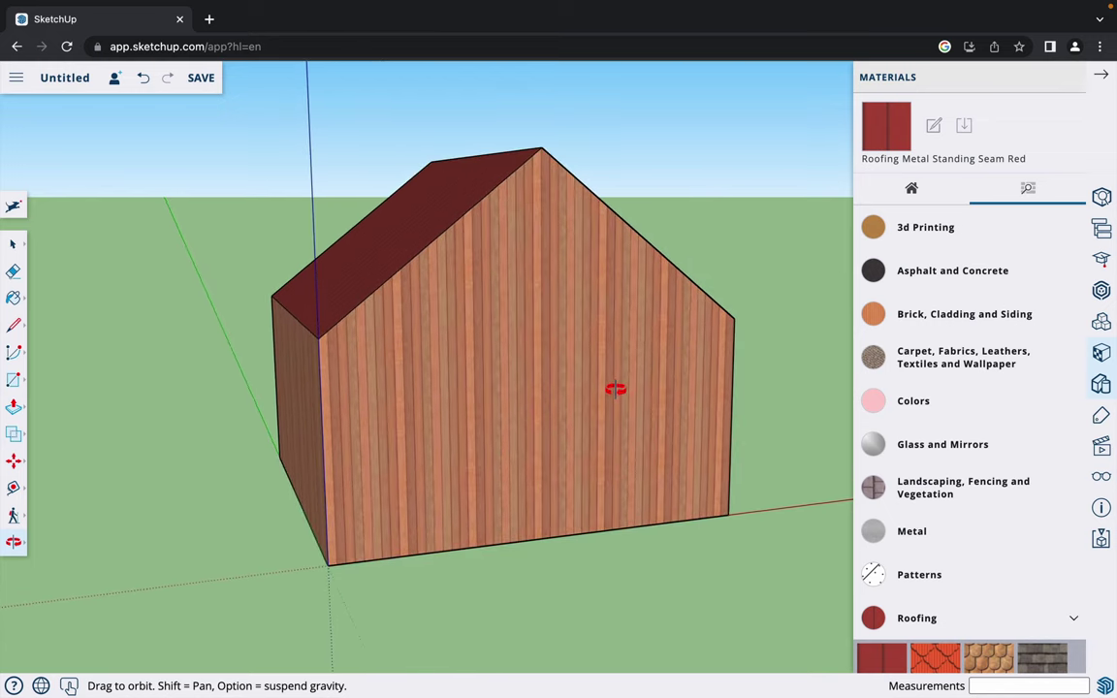
{"action": "left_click_drag", "start_coordinate": [616, 389], "coordinate": [492, 392]}
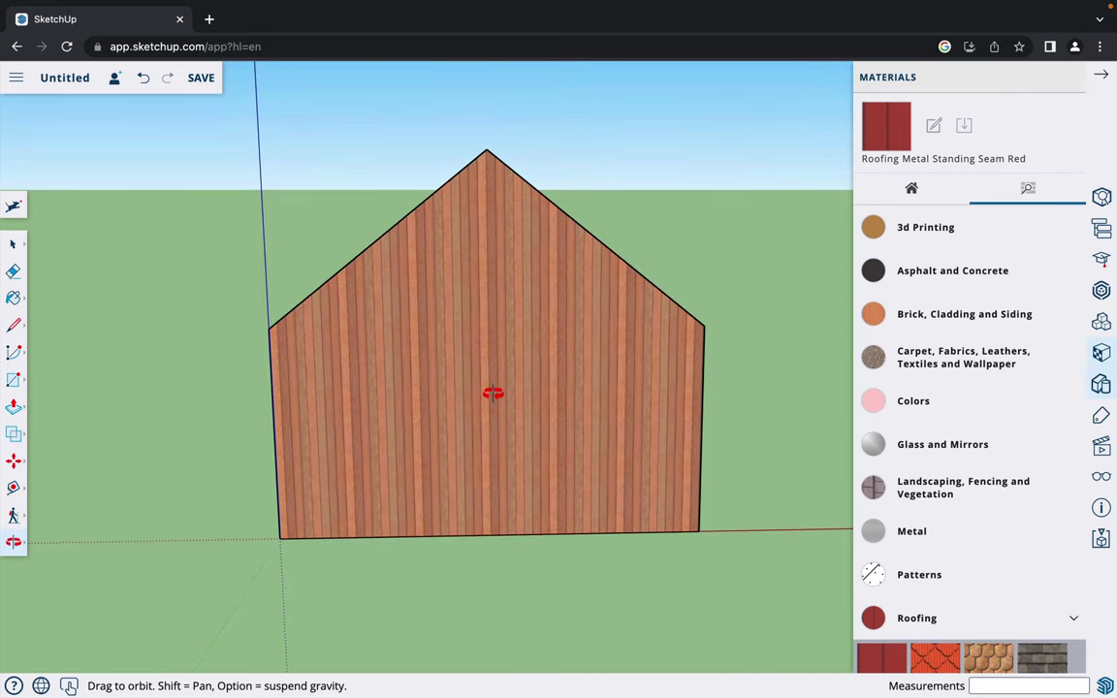
{"action": "mouse_move", "coordinate": [476, 411]}
{"action": "left_mouse_down"}
{"action": "mouse_move", "coordinate": [573, 419]}
{"action": "mouse_move", "coordinate": [439, 431]}
{"action": "mouse_move", "coordinate": [571, 441]}
{"action": "mouse_move", "coordinate": [464, 444]}
{"action": "mouse_move", "coordinate": [468, 432]}
{"action": "left_mouse_up"}
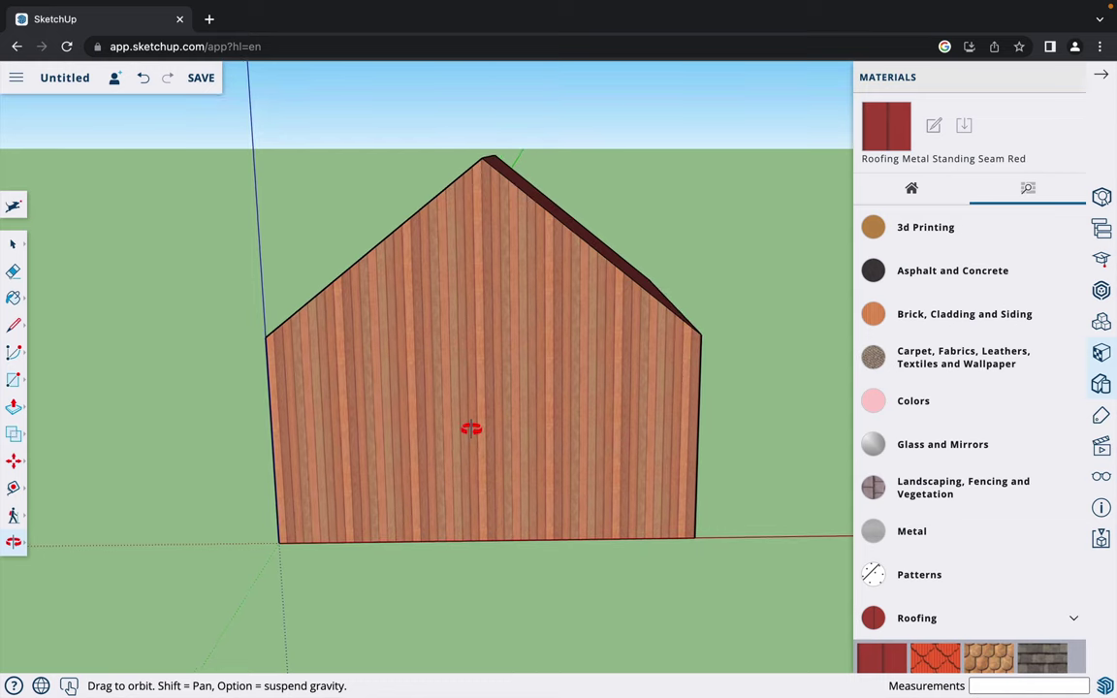
- Draw an 18' vertical line from the gable's bottom-edge midpoint to the roof peak
{"action": "key", "text": "l"}
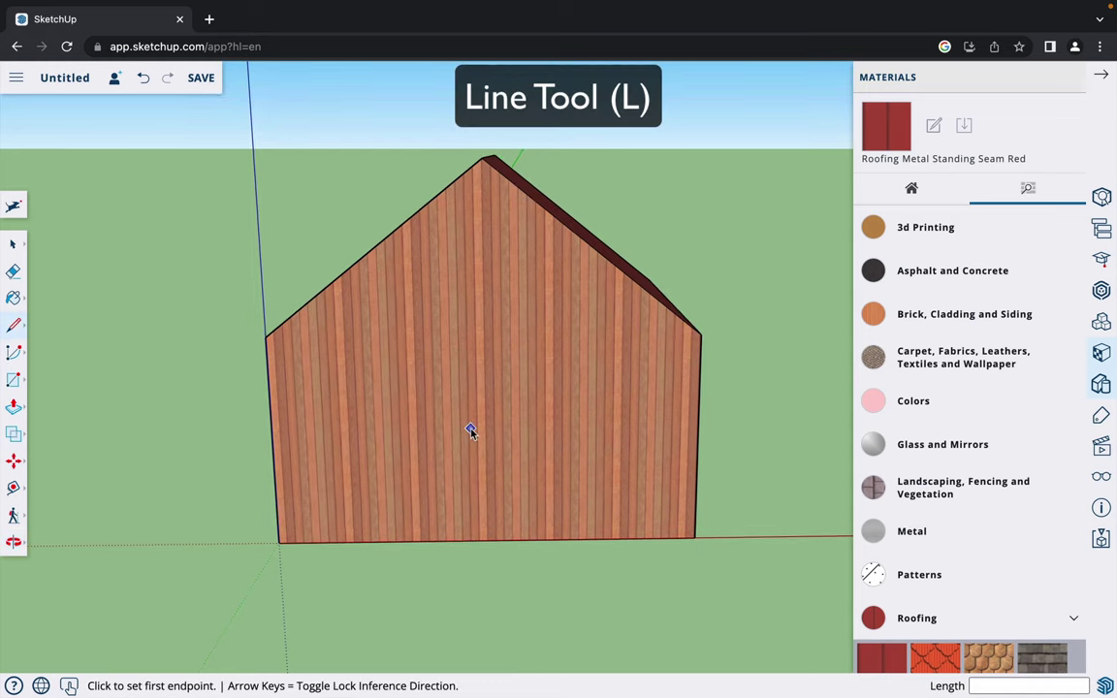
{"action": "left_click", "coordinate": [487, 539]}
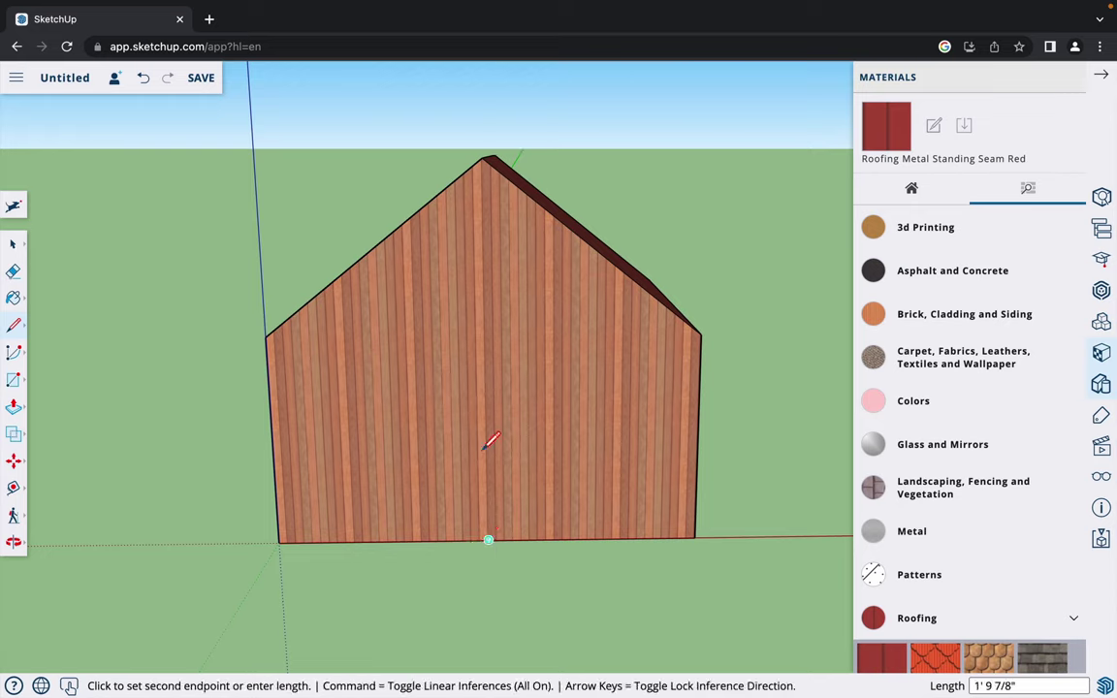
{"action": "left_click", "coordinate": [482, 157]}
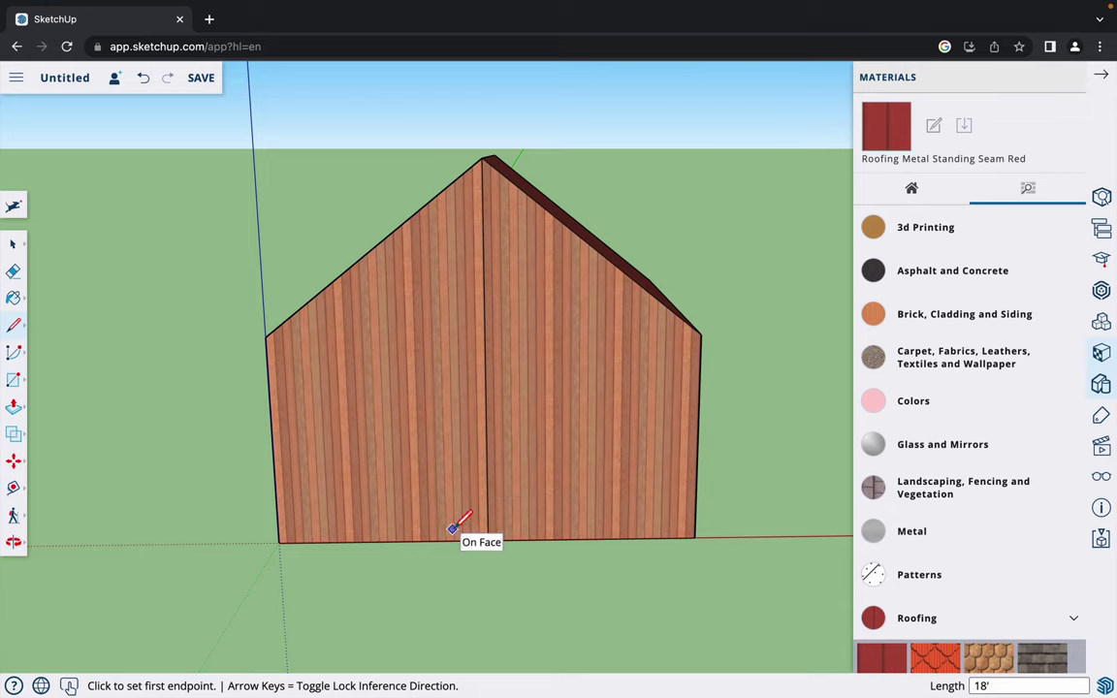
{"action": "key", "text": "t"}
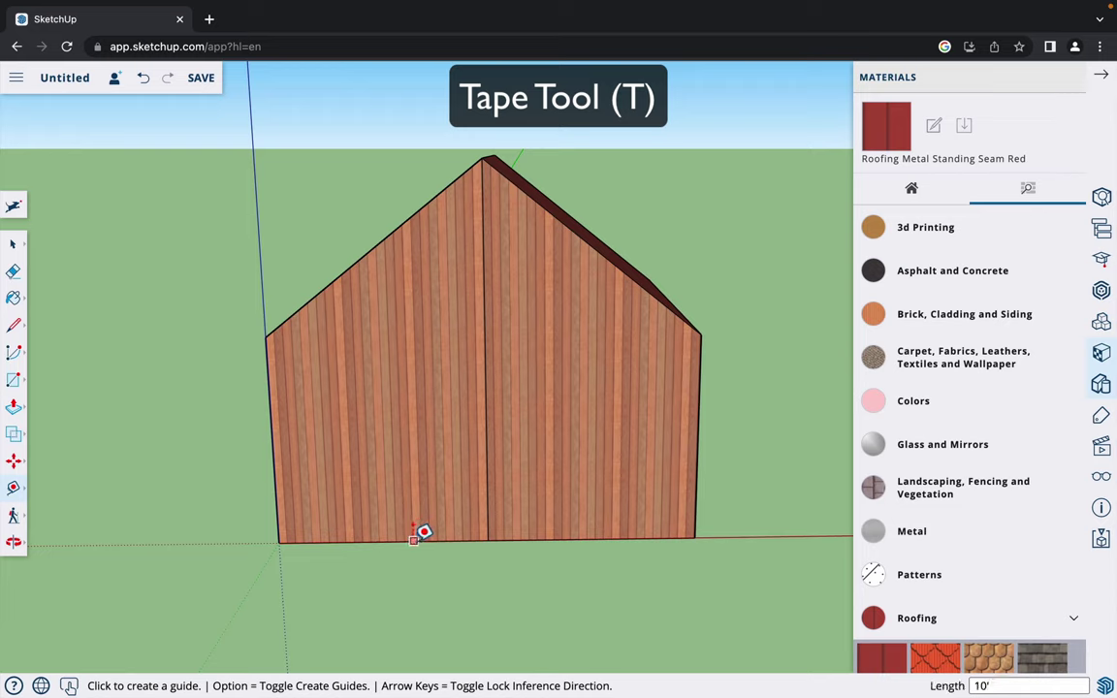
- Place a horizontal guide 8' above the front wall's bottom edge
{"action": "left_click", "coordinate": [413, 540]}
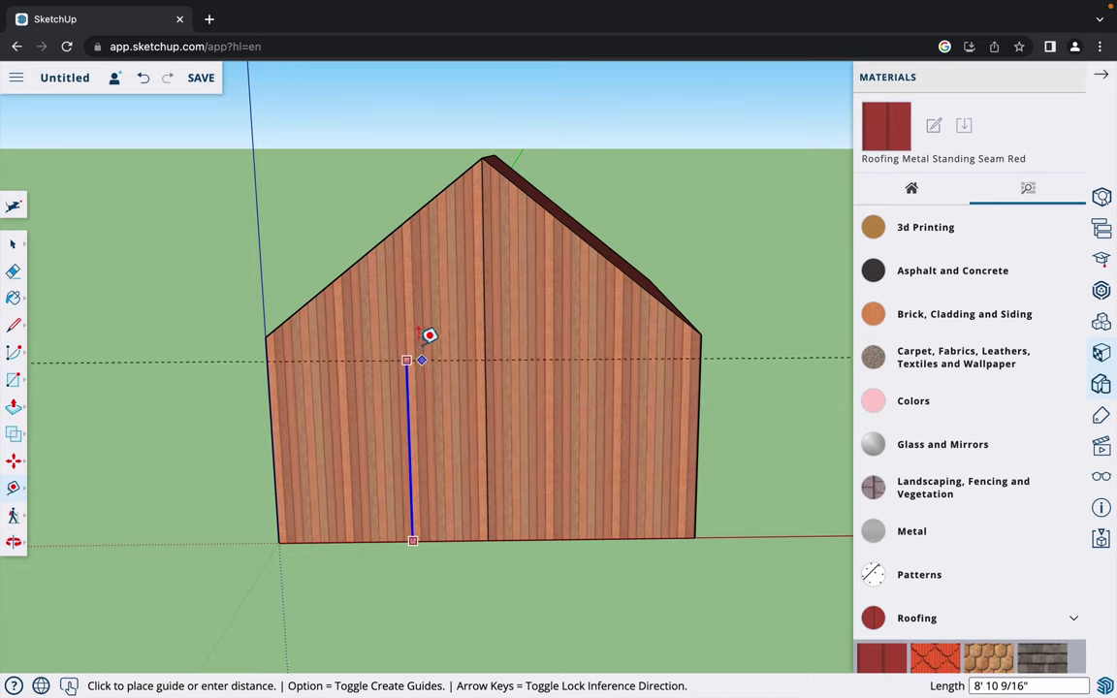
{"action": "type", "text": "8'"}
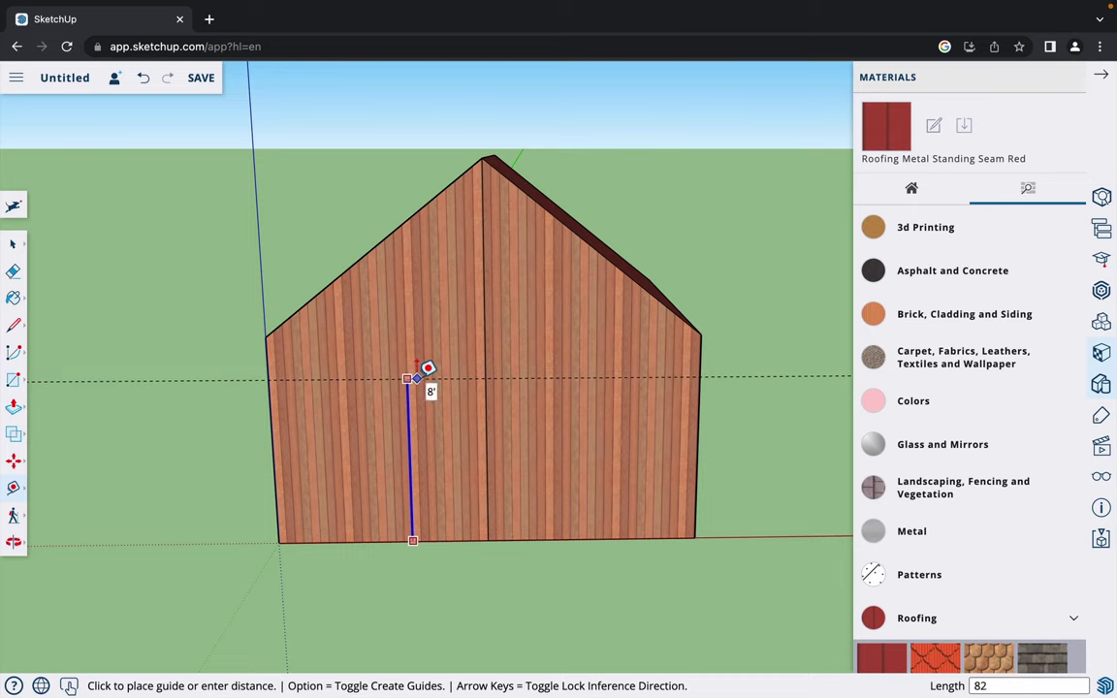
{"action": "key", "text": "Return"}
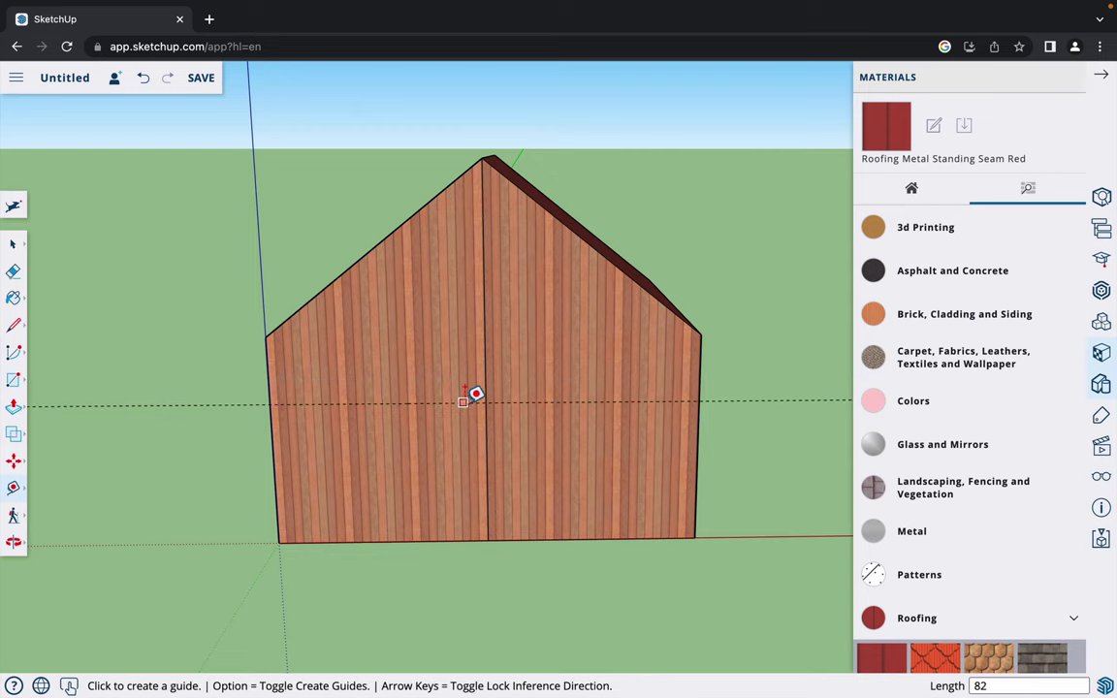
- Add vertical guides on both sides of the centre edge, the left one 18 inches away
{"action": "scroll", "coordinate": [486, 480], "scroll_direction": "up", "scroll_amount": 5}
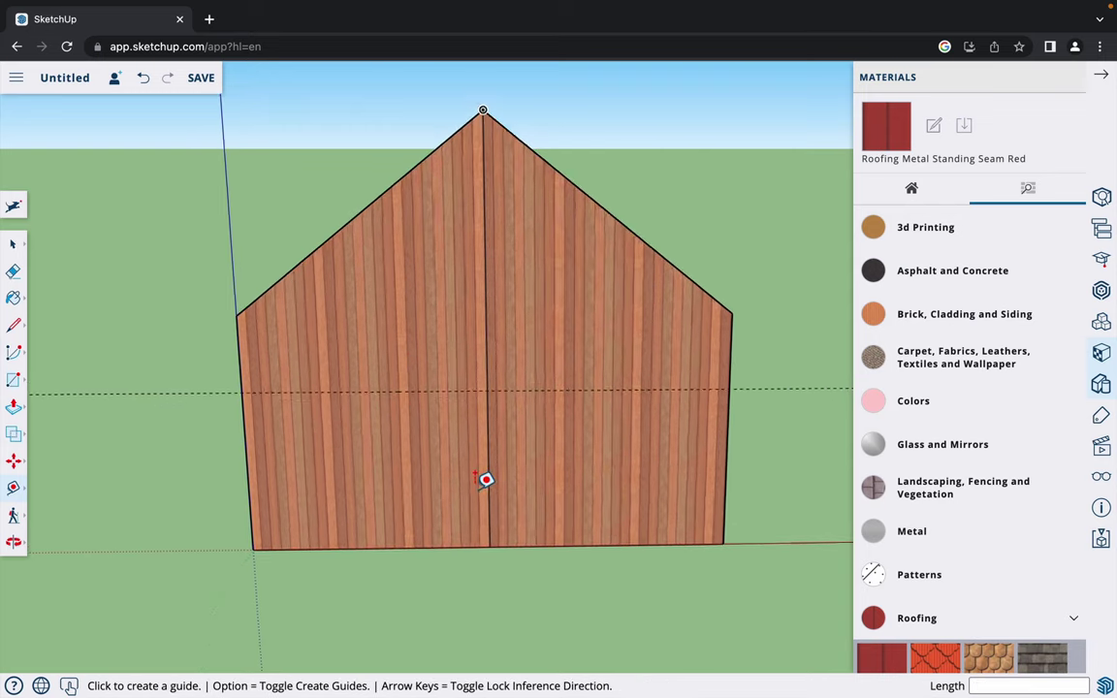
{"action": "scroll", "coordinate": [510, 448], "scroll_direction": "up", "scroll_amount": 3}
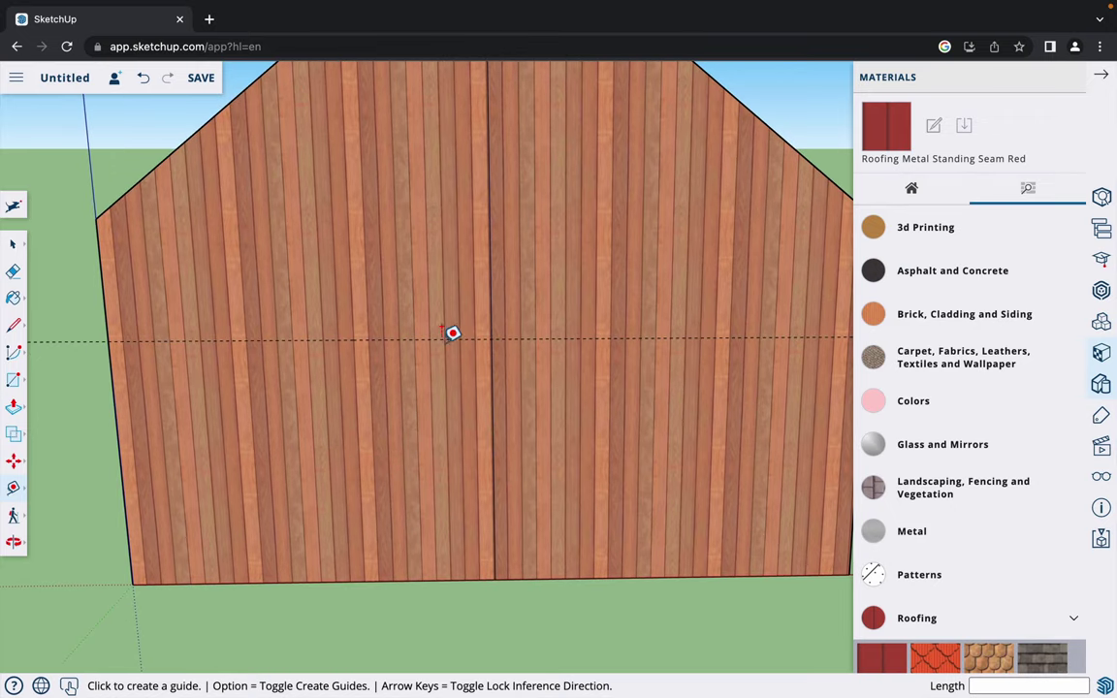
{"action": "left_click", "coordinate": [494, 440]}
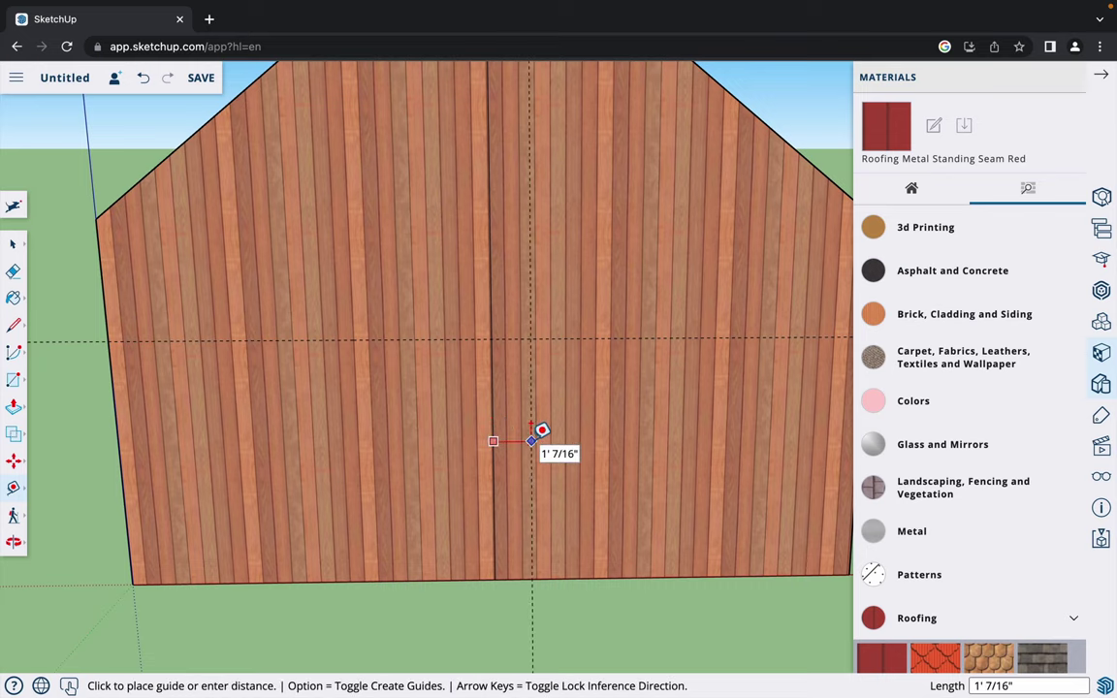
{"action": "left_click", "coordinate": [544, 429]}
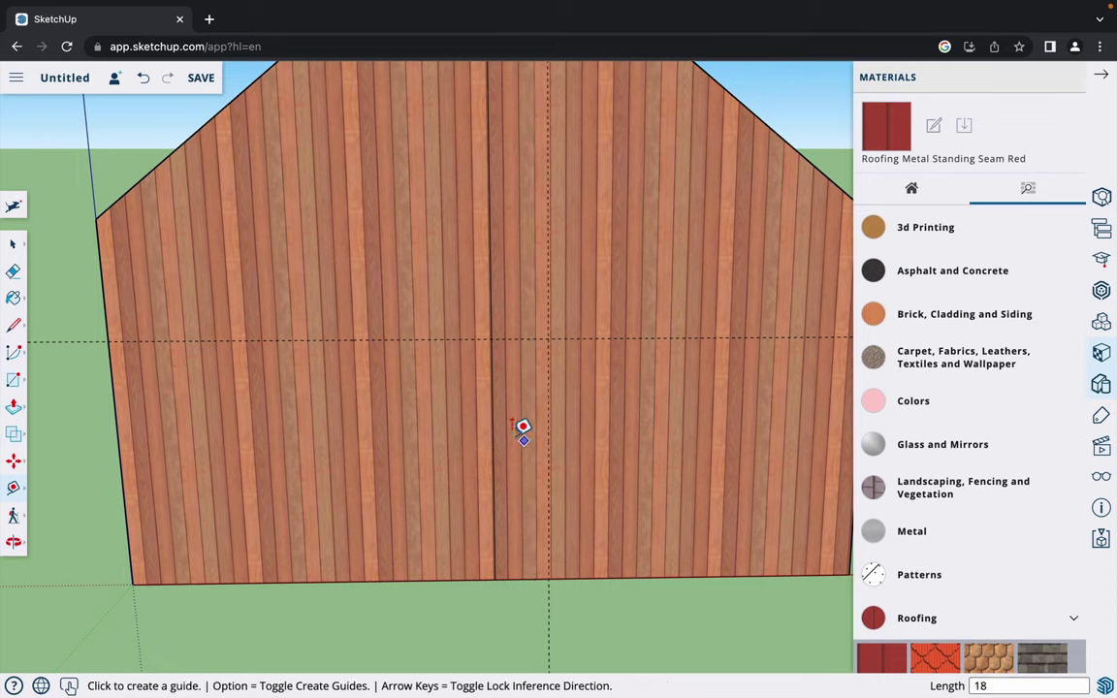
{"action": "left_click", "coordinate": [494, 427]}
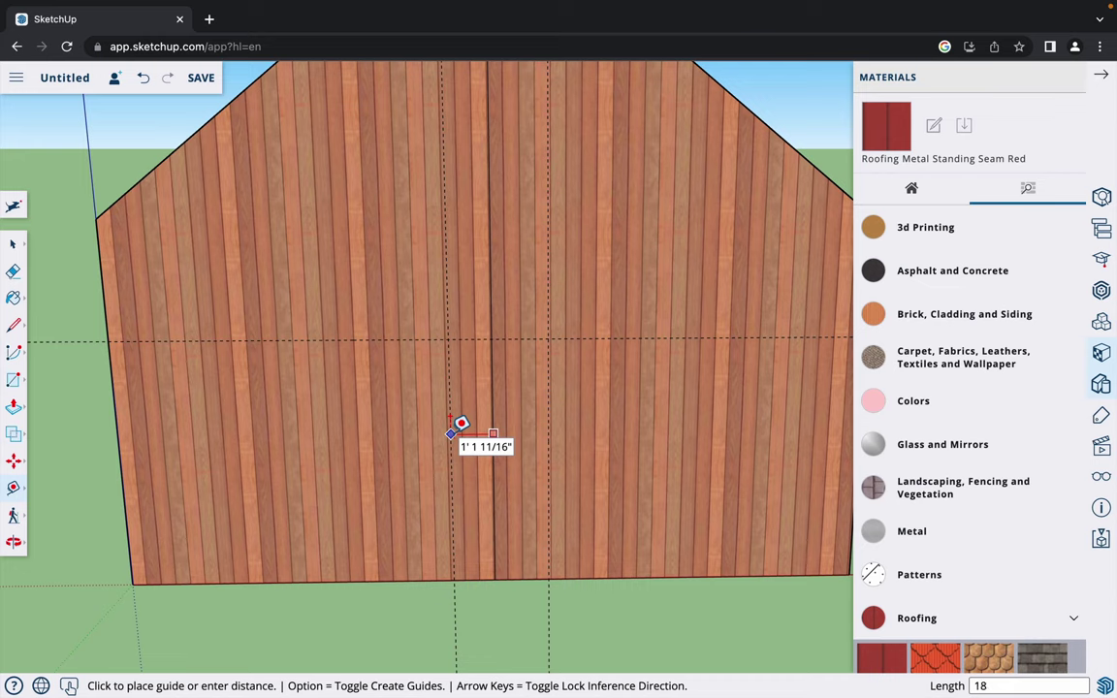
{"action": "type", "text": "18"}
{"action": "key", "text": "Return"}
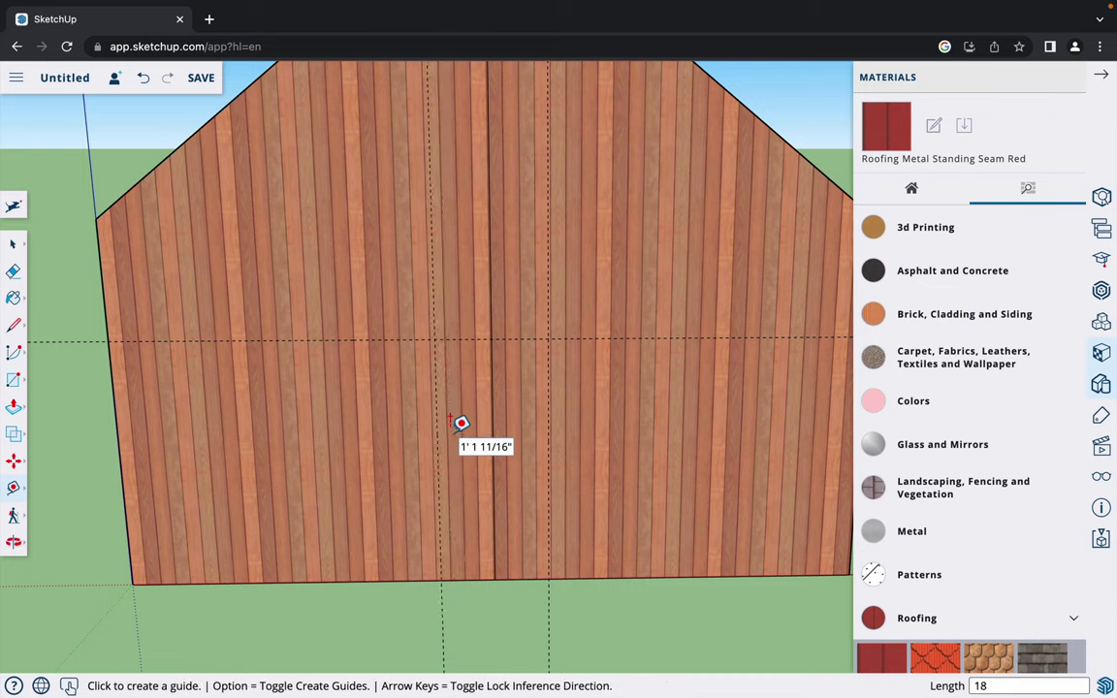
{"action": "key", "text": "l"}
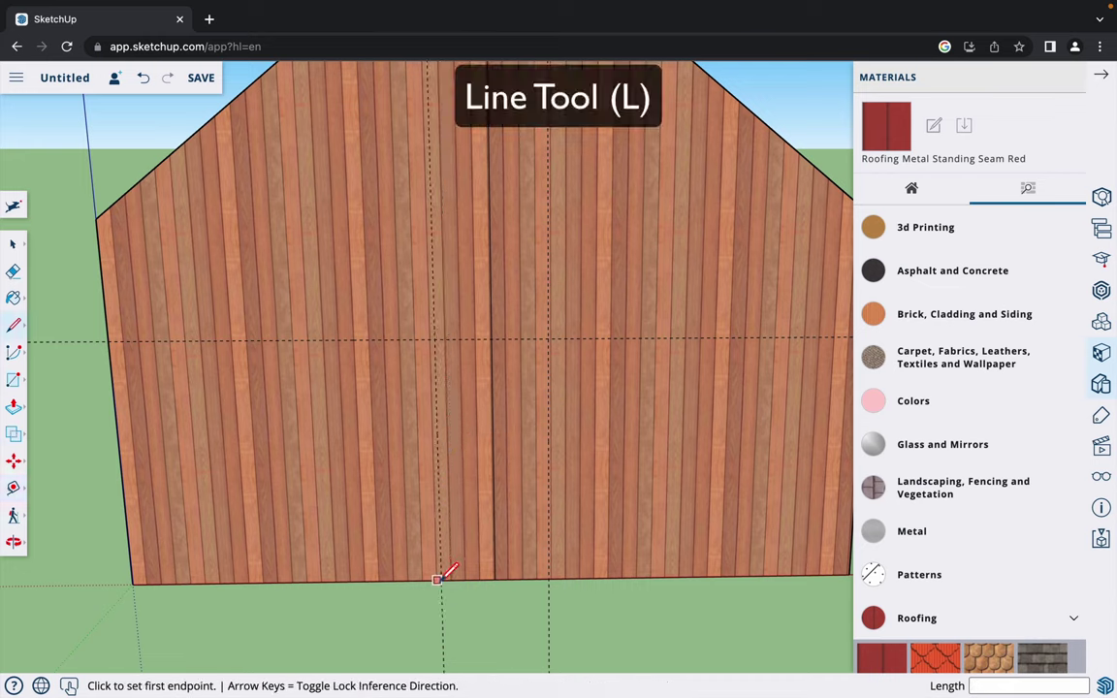
- Trace the door's left side, top and right side along the guides from the bottom edge
{"action": "left_click", "coordinate": [441, 579]}
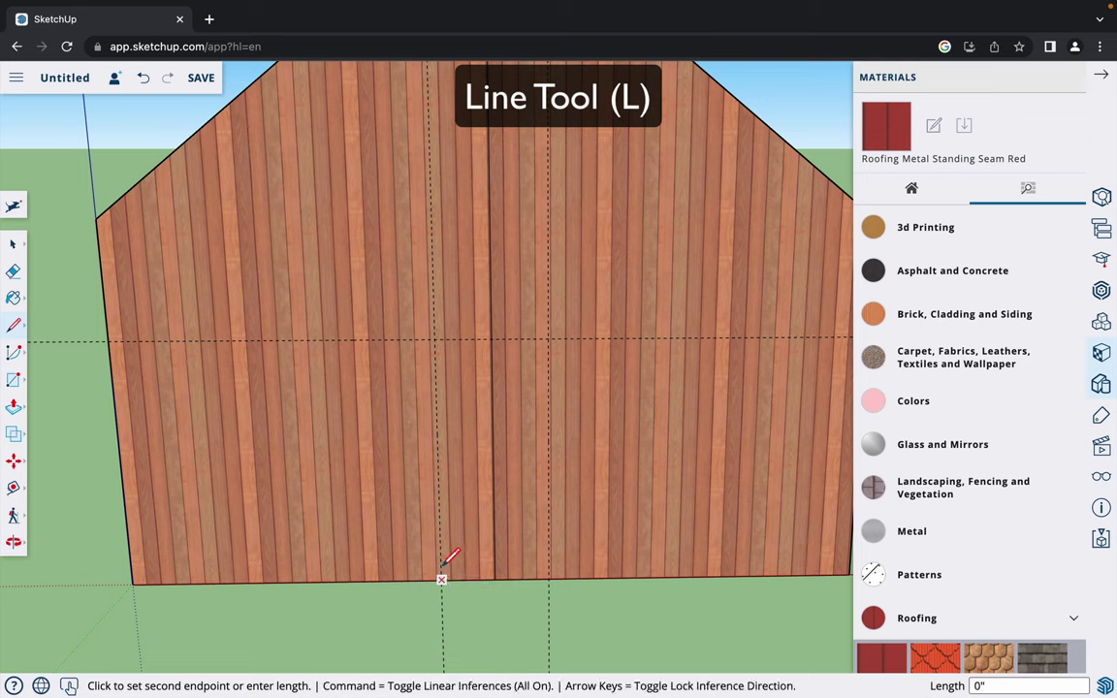
{"action": "left_click", "coordinate": [434, 339]}
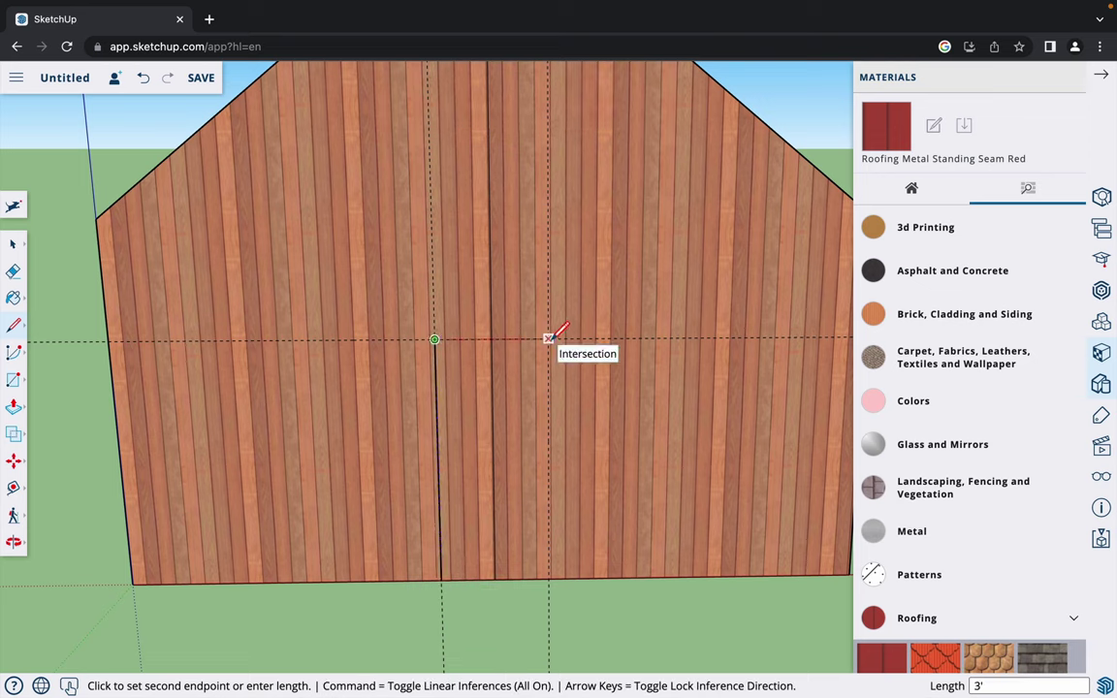
{"action": "left_click", "coordinate": [549, 339]}
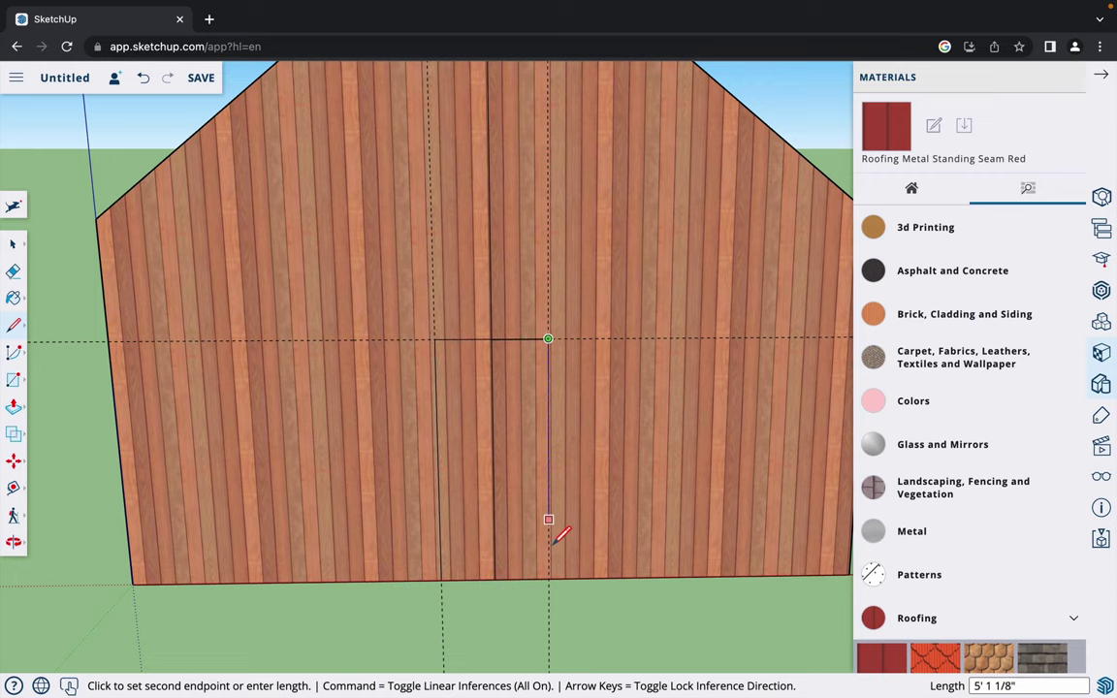
{"action": "left_click", "coordinate": [549, 578]}
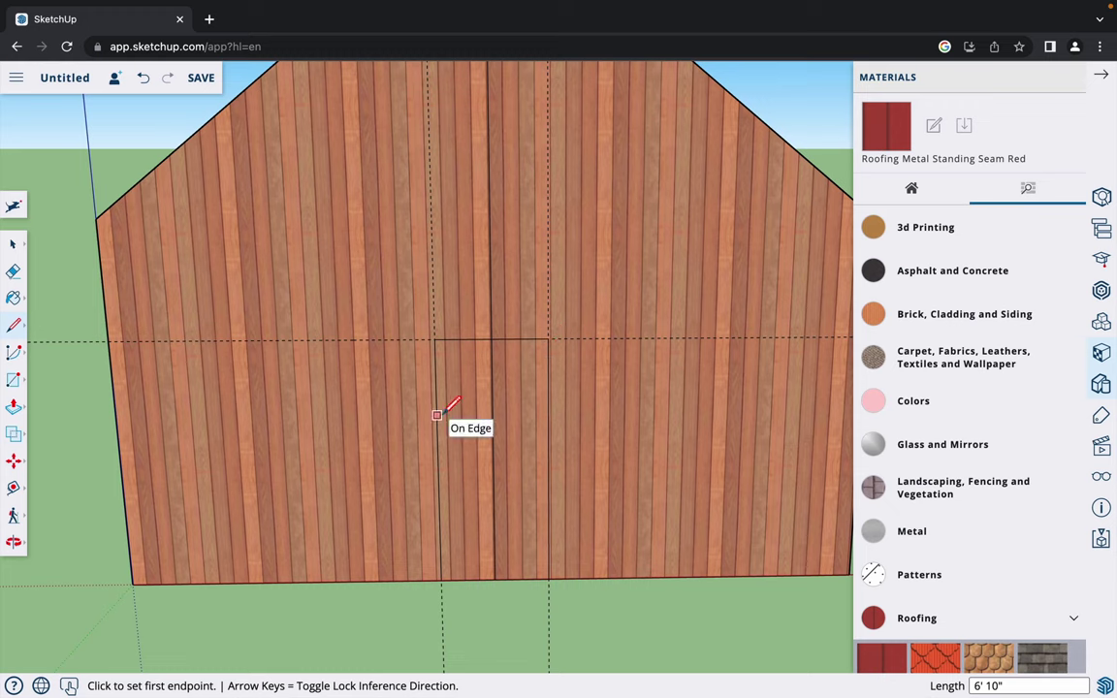
- Erase the guide lines and the centre edge splitting the door area
{"action": "key", "text": "e"}
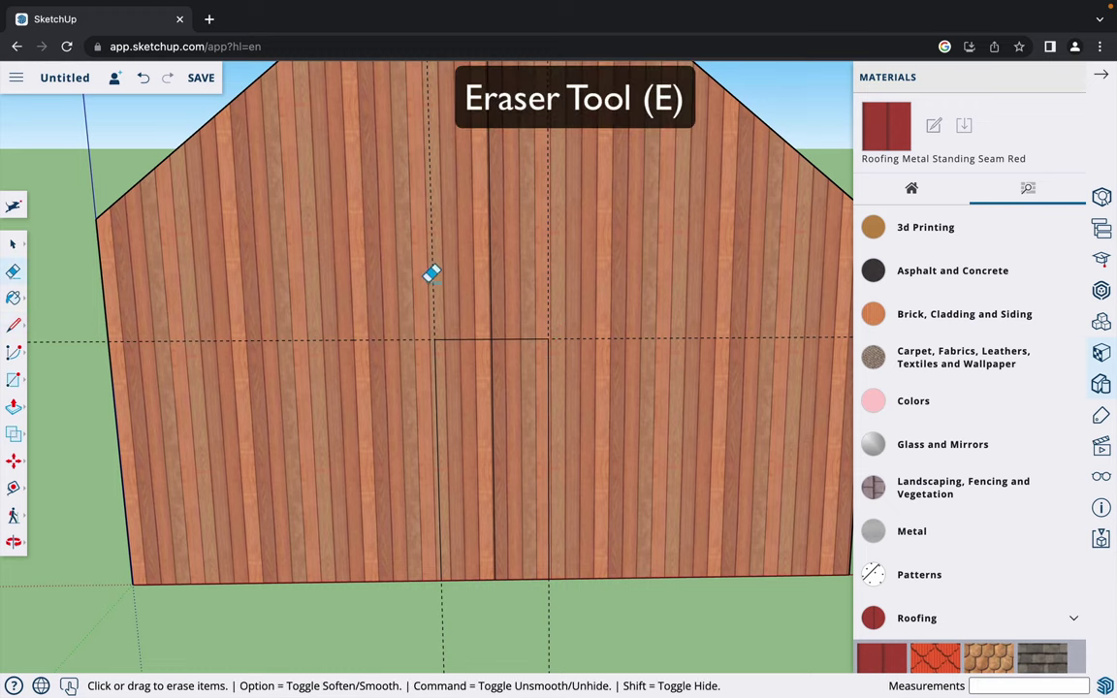
{"action": "mouse_move", "coordinate": [430, 274]}
{"action": "left_mouse_down"}
{"action": "mouse_move", "coordinate": [538, 287]}
{"action": "mouse_move", "coordinate": [608, 334]}
{"action": "left_mouse_up"}
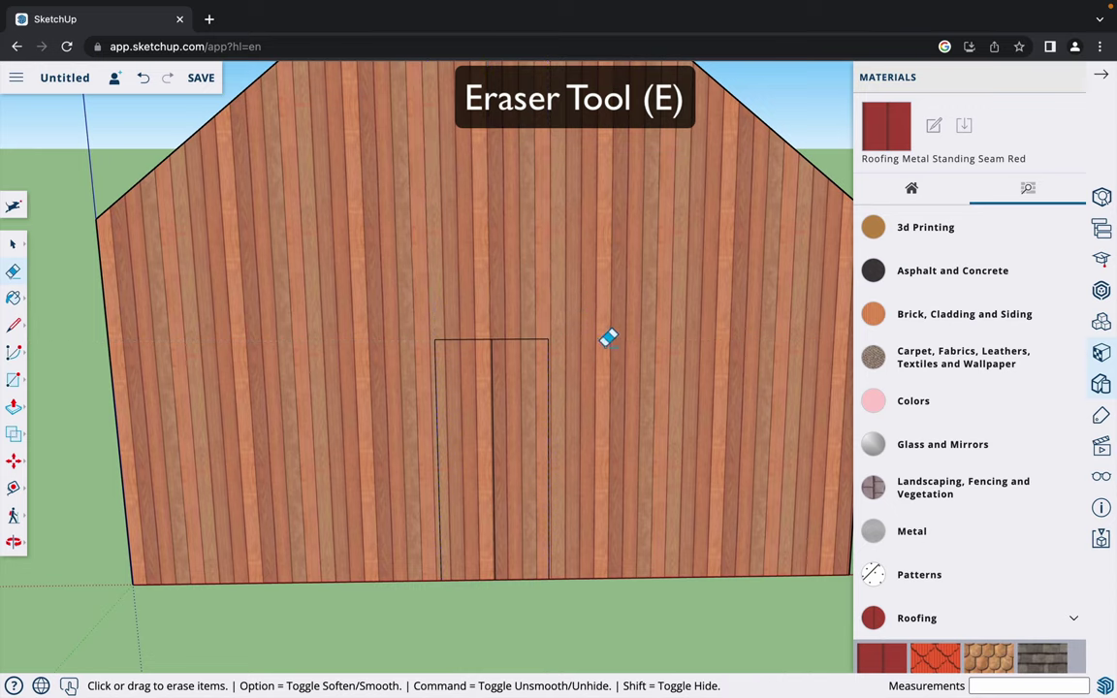
{"action": "left_click", "coordinate": [496, 361]}
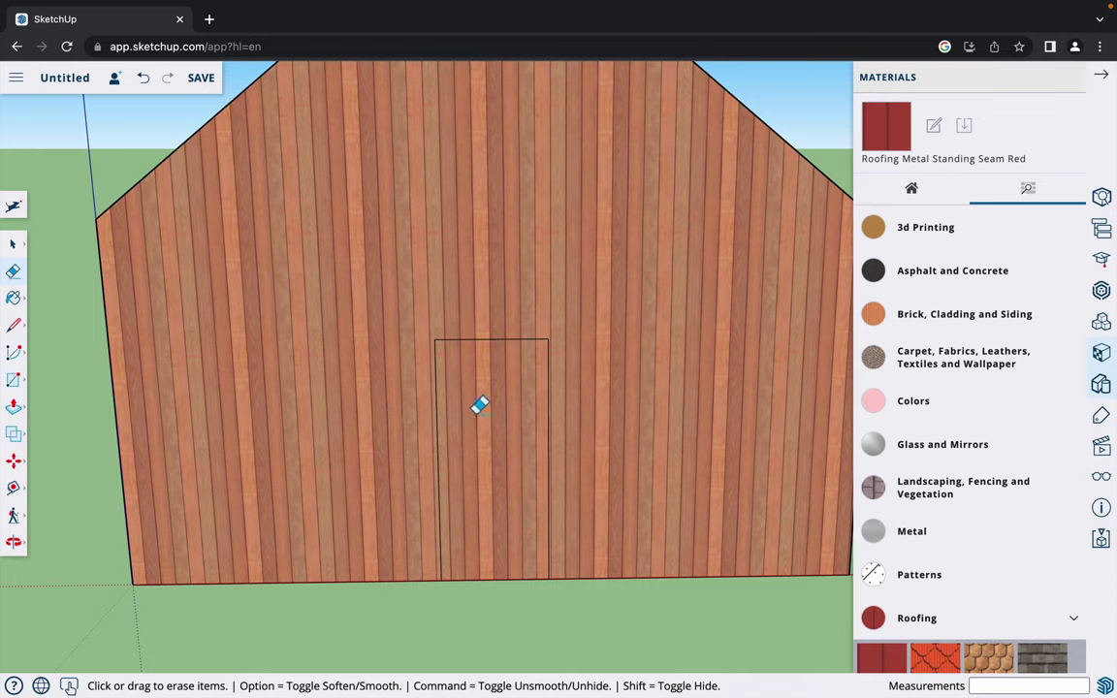
- Delete the door rectangle face to cut the doorway into the wall
{"action": "key", "text": "space"}
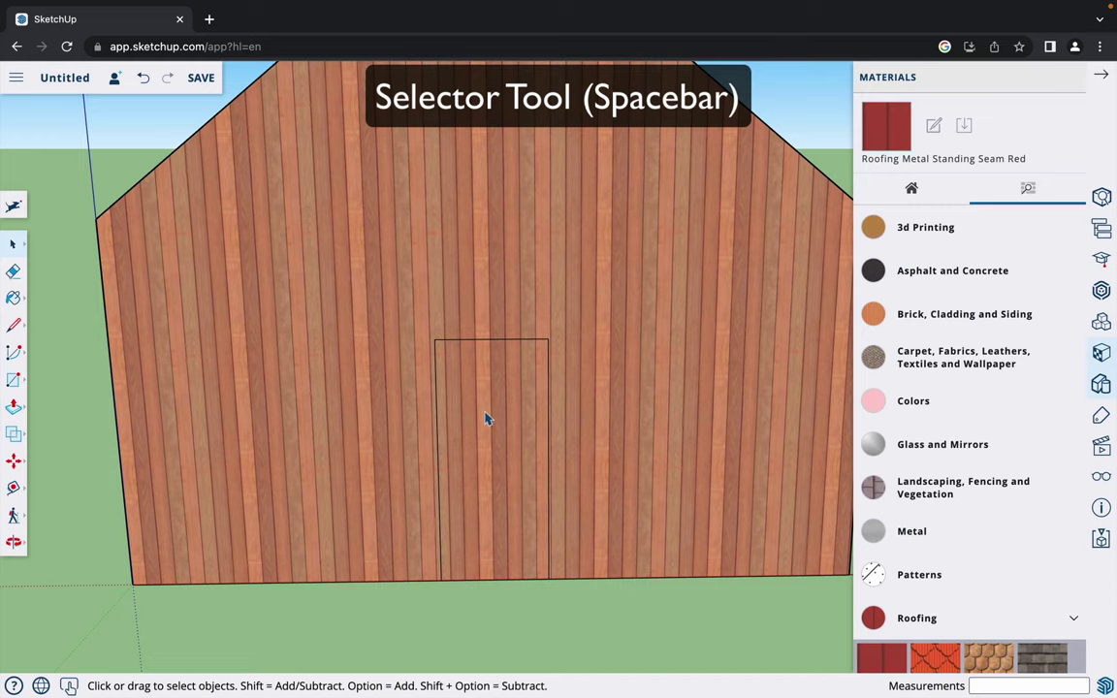
{"action": "left_click", "coordinate": [488, 419]}
{"action": "key", "text": "Delete"}
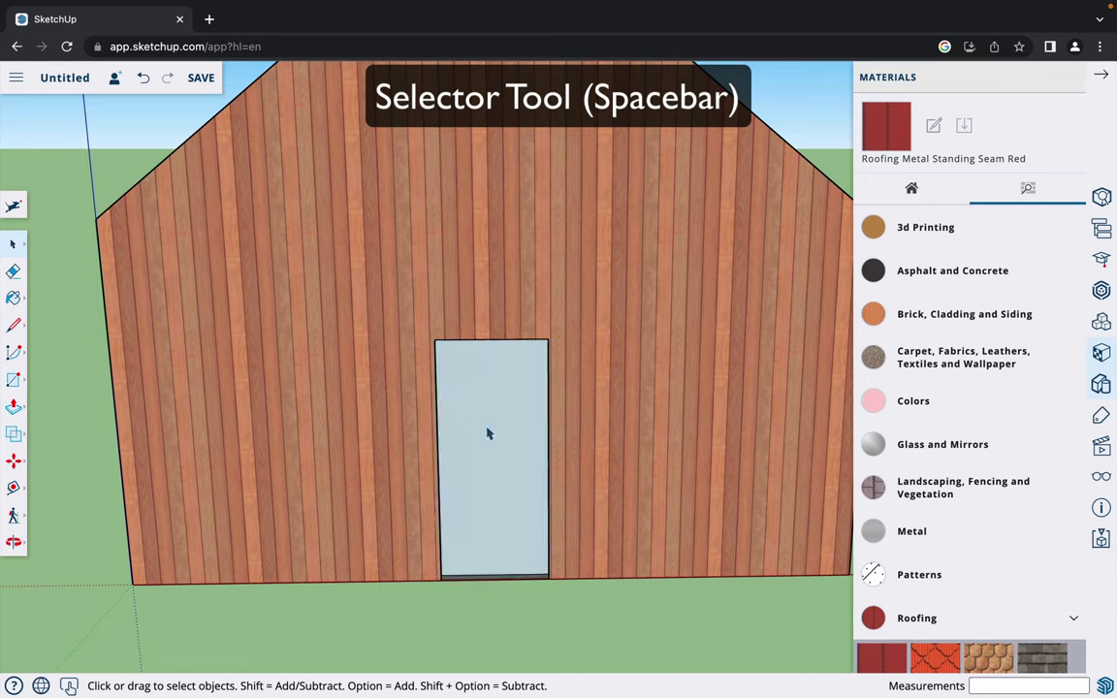
{"action": "mouse_move", "coordinate": [496, 482]}
{"action": "middle_mouse_down"}
{"action": "mouse_move", "coordinate": [381, 490]}
{"action": "mouse_move", "coordinate": [294, 484]}
{"action": "mouse_move", "coordinate": [294, 474]}
{"action": "mouse_move", "coordinate": [478, 529]}
{"action": "mouse_move", "coordinate": [486, 502]}
{"action": "mouse_move", "coordinate": [504, 499]}
{"action": "middle_mouse_up"}
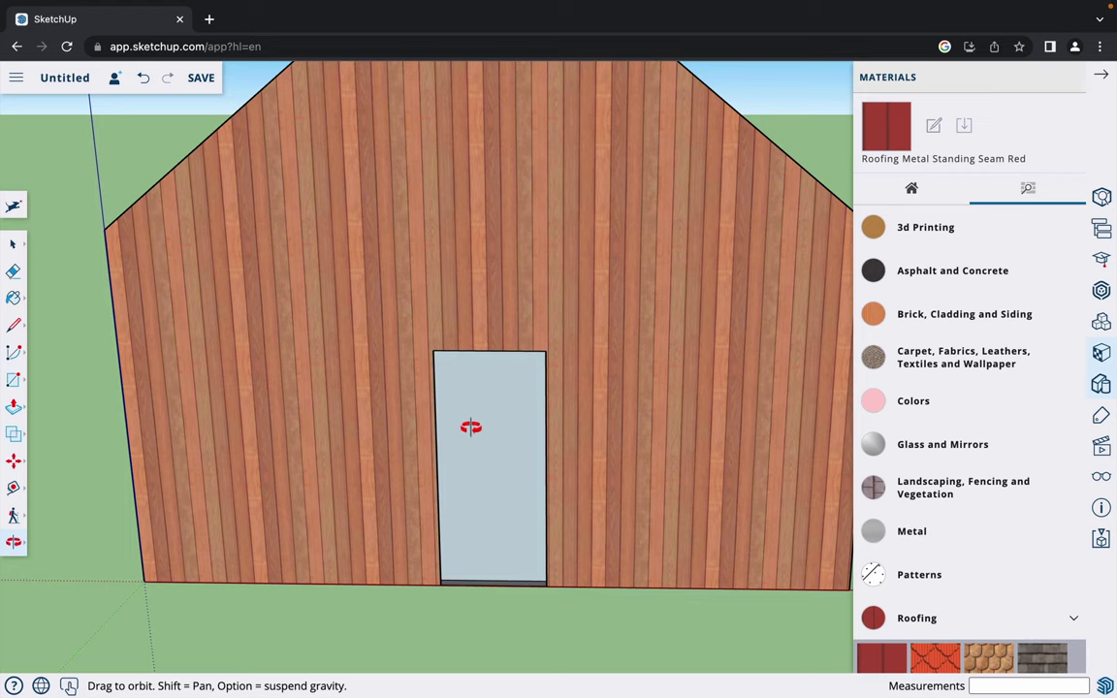
- Delete the leftover face inside the doorway so the interior back wall shows through
{"action": "left_click_drag", "start_coordinate": [458, 430], "coordinate": [393, 442]}
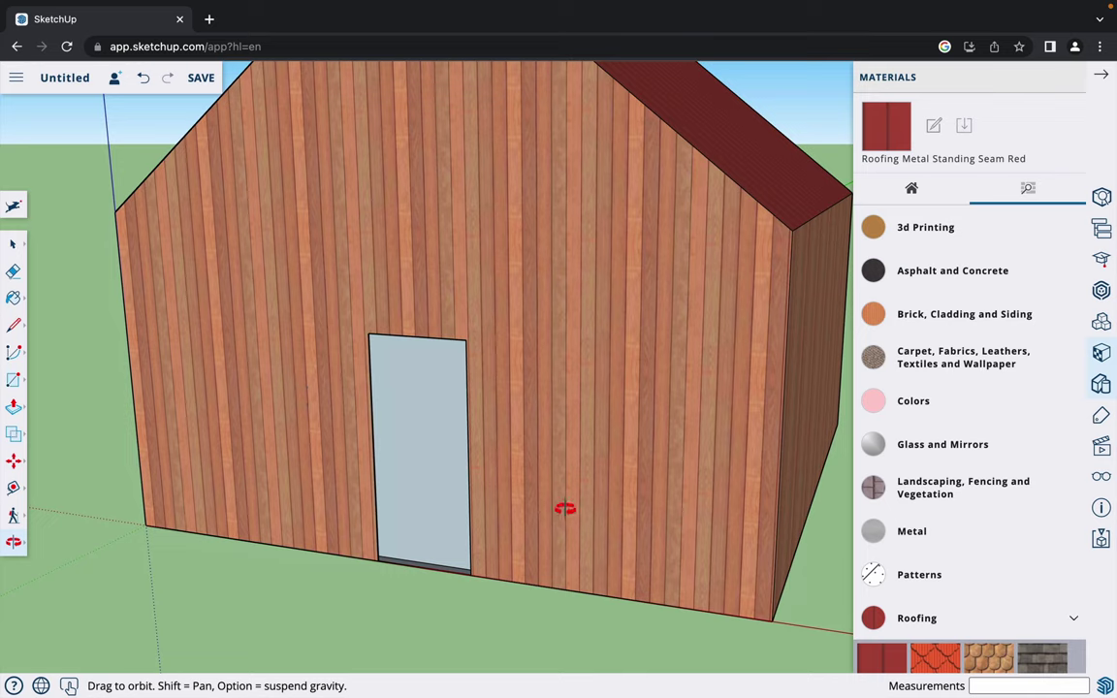
{"action": "key", "text": "space"}
{"action": "left_click", "coordinate": [424, 435]}
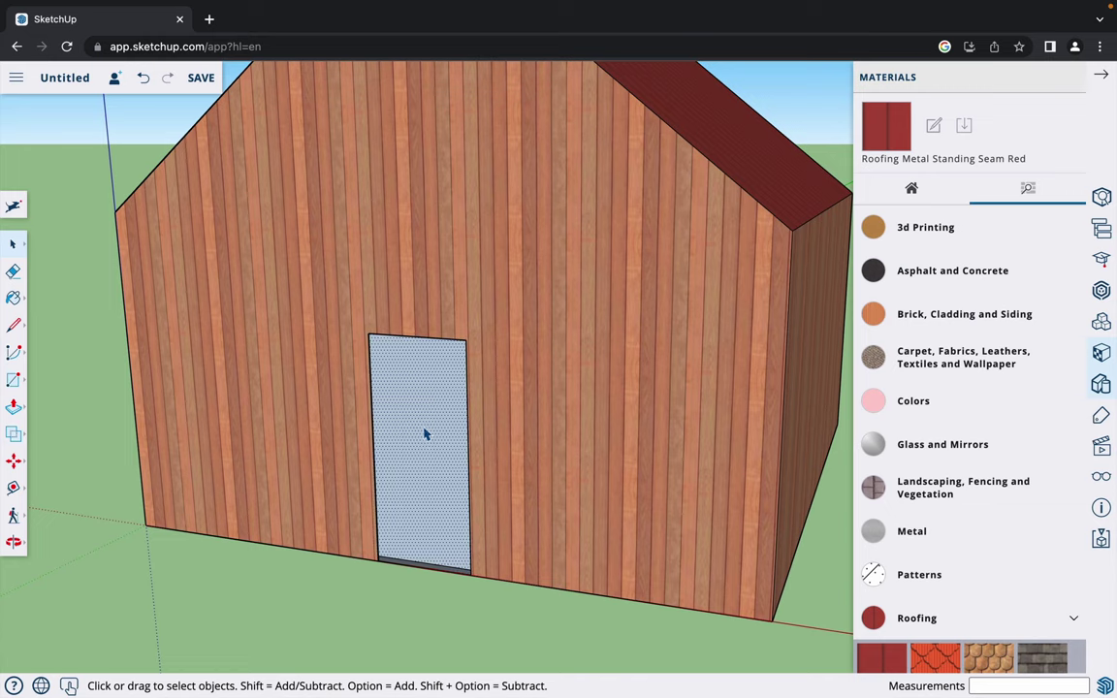
{"action": "key", "text": "Delete"}
{"action": "middle_click_drag", "start_coordinate": [420, 471], "coordinate": [451, 474]}
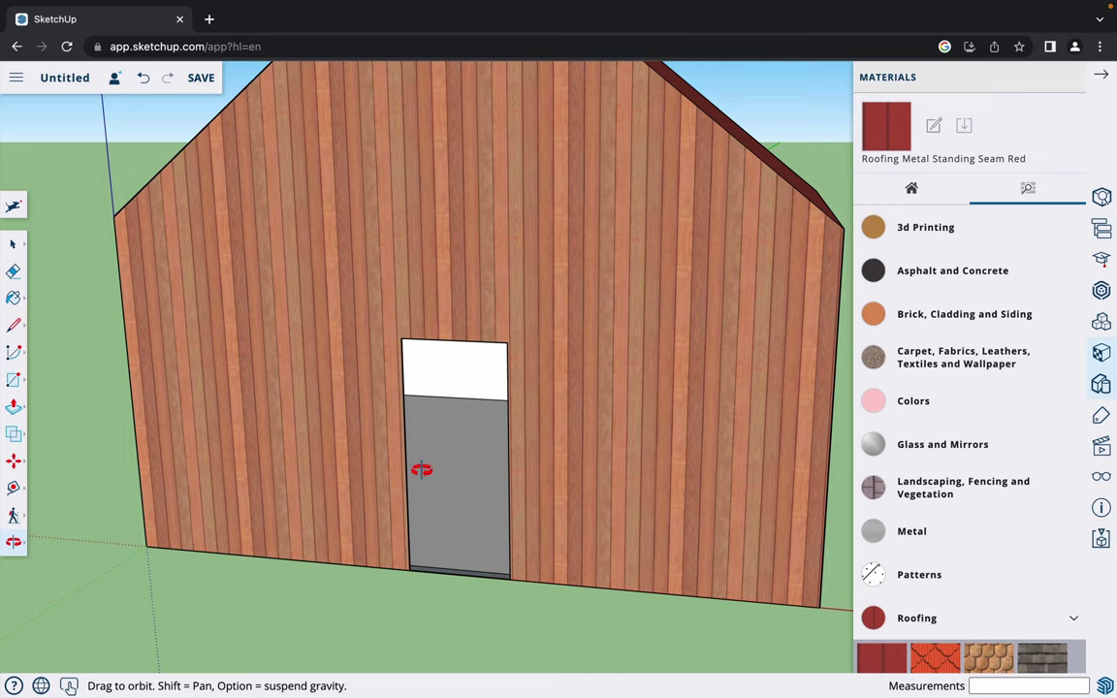
- Place frame guides 3 inches off the door's right edge, just above its top and left of it
{"action": "key", "text": "t"}
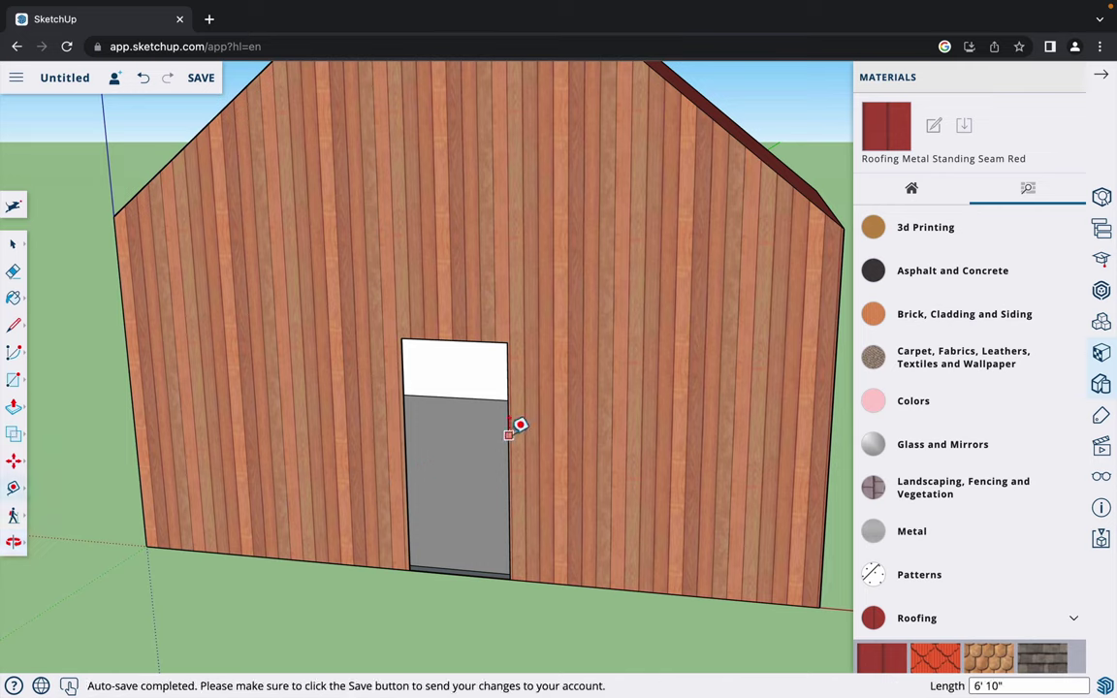
{"action": "left_click", "coordinate": [508, 434]}
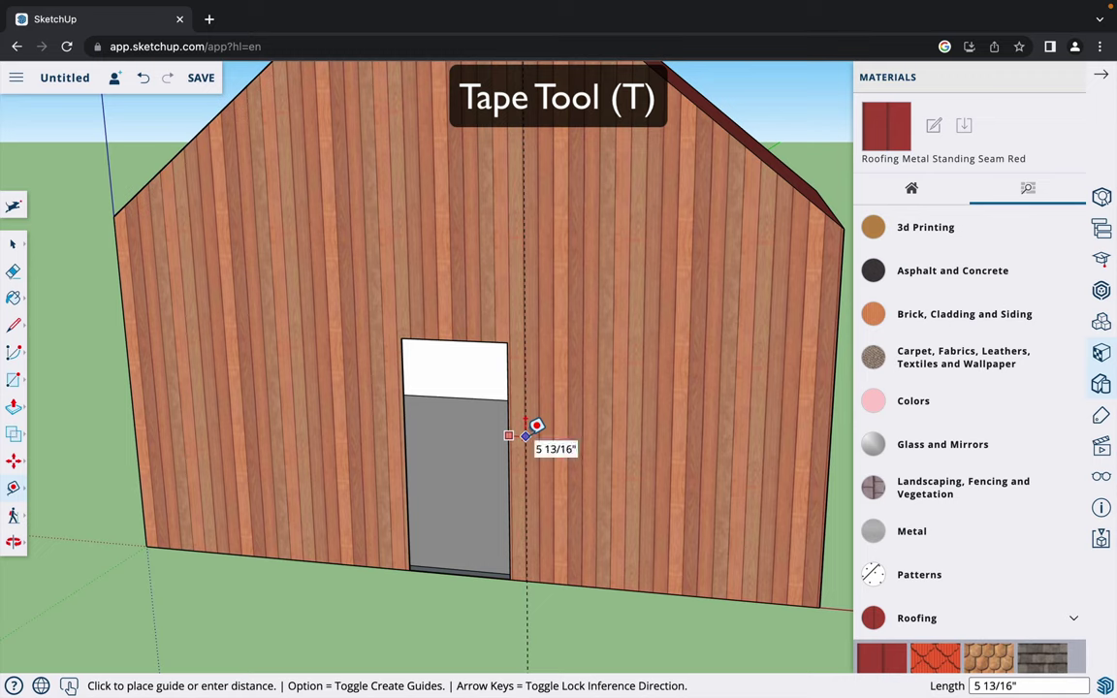
{"action": "type", "text": "3"}
{"action": "key", "text": "Return"}
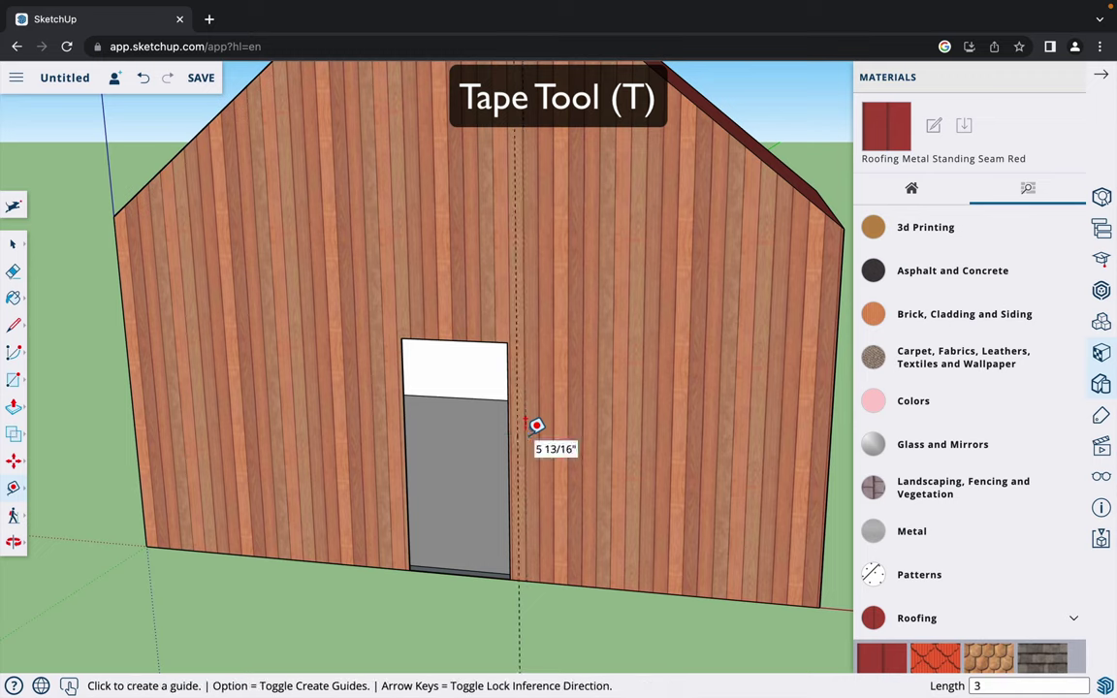
{"action": "left_click", "coordinate": [454, 338]}
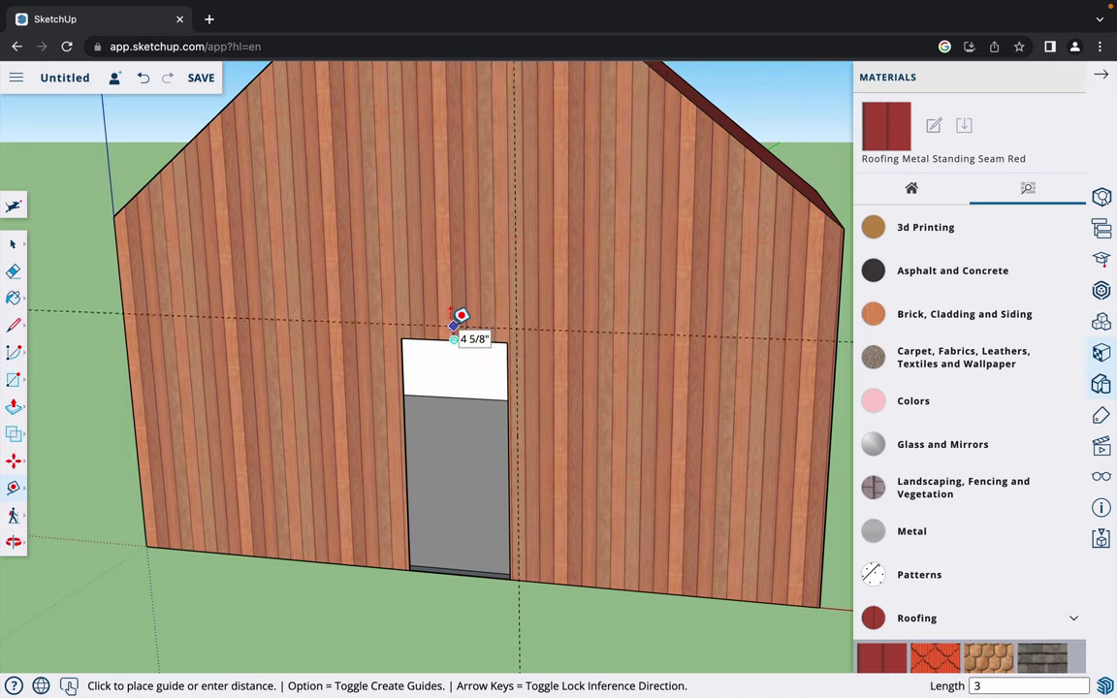
{"action": "left_click", "coordinate": [456, 320]}
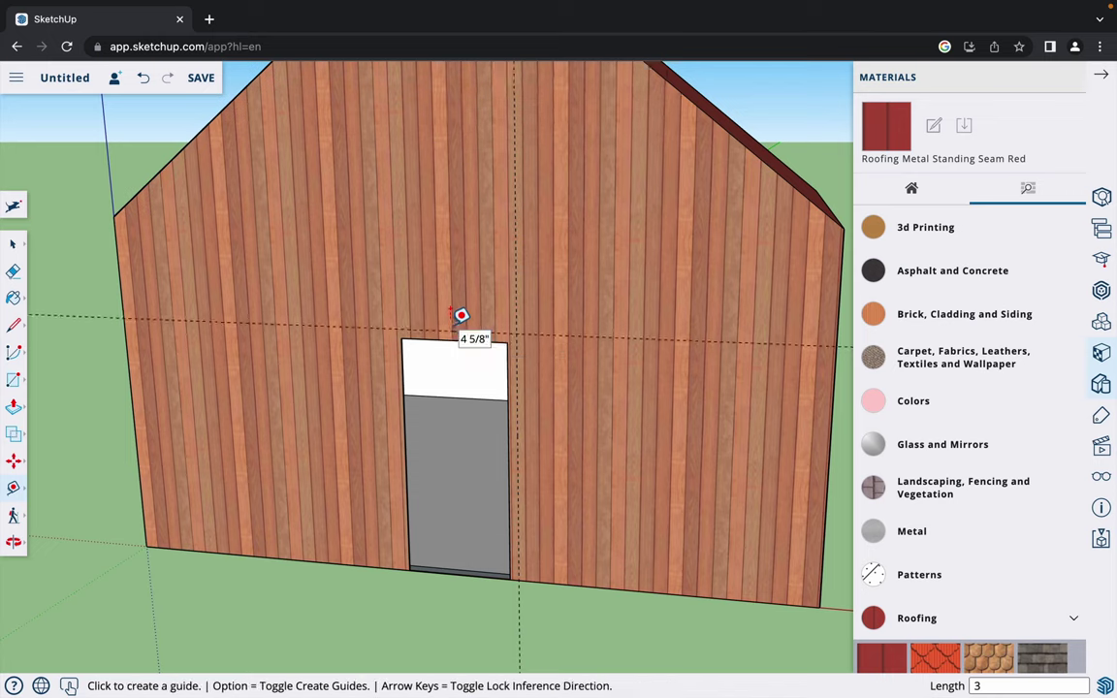
{"action": "left_click", "coordinate": [408, 380]}
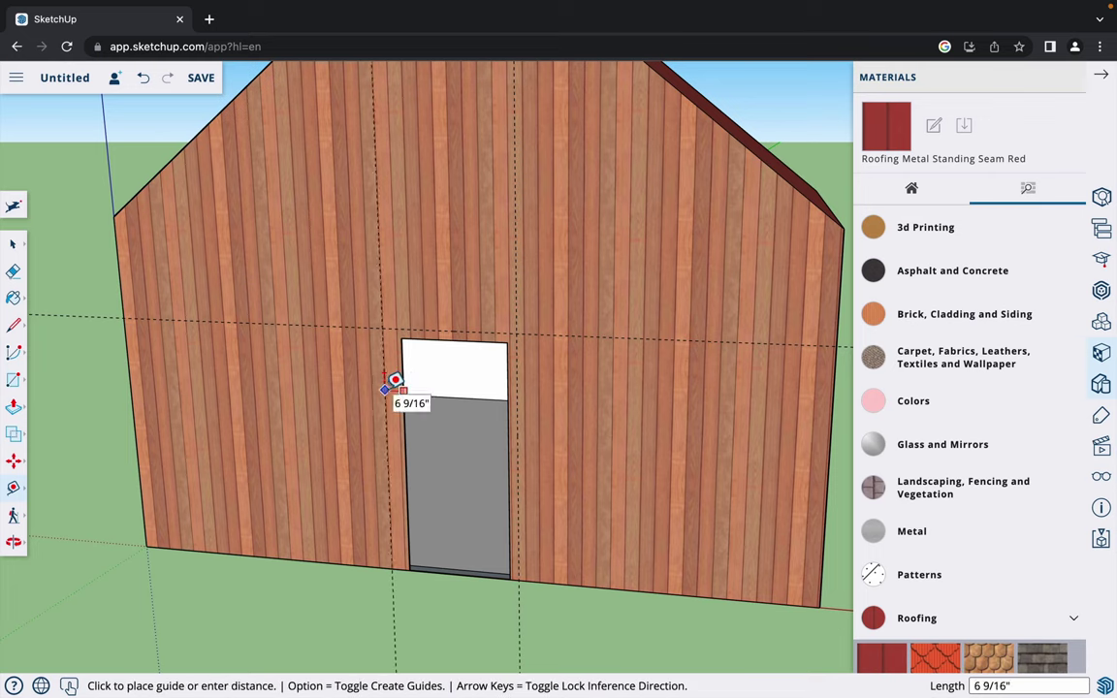
{"action": "left_click", "coordinate": [395, 380]}
- Draw the door-frame outline up the left guide, across the top and down the right side
{"action": "key", "text": "l"}
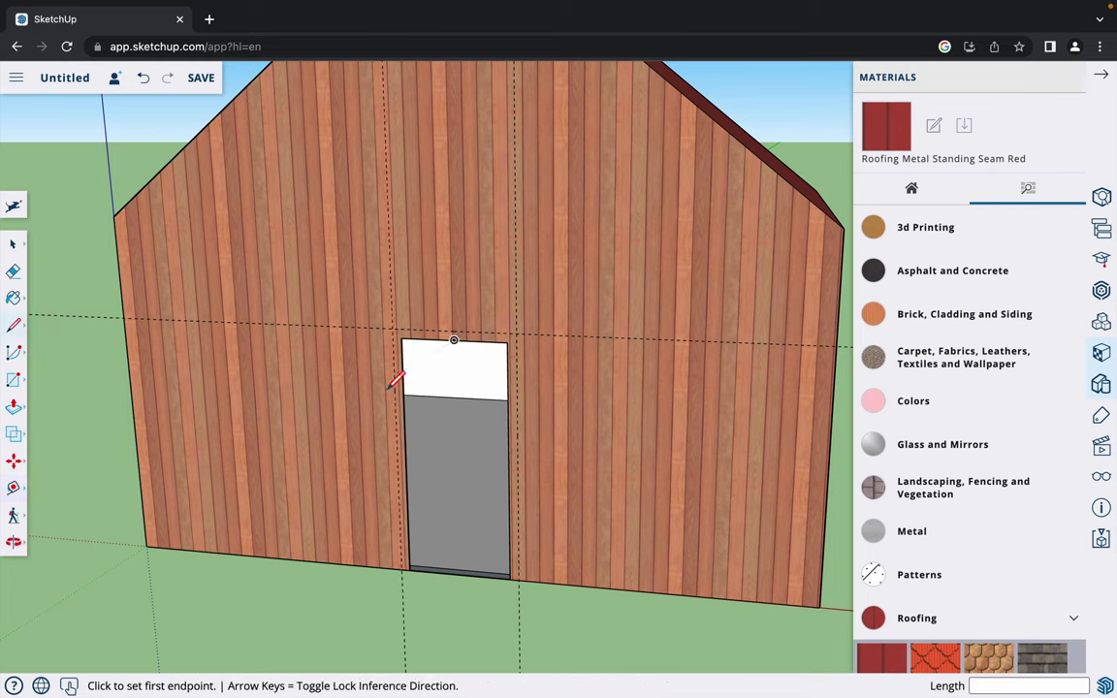
{"action": "left_click", "coordinate": [402, 568]}
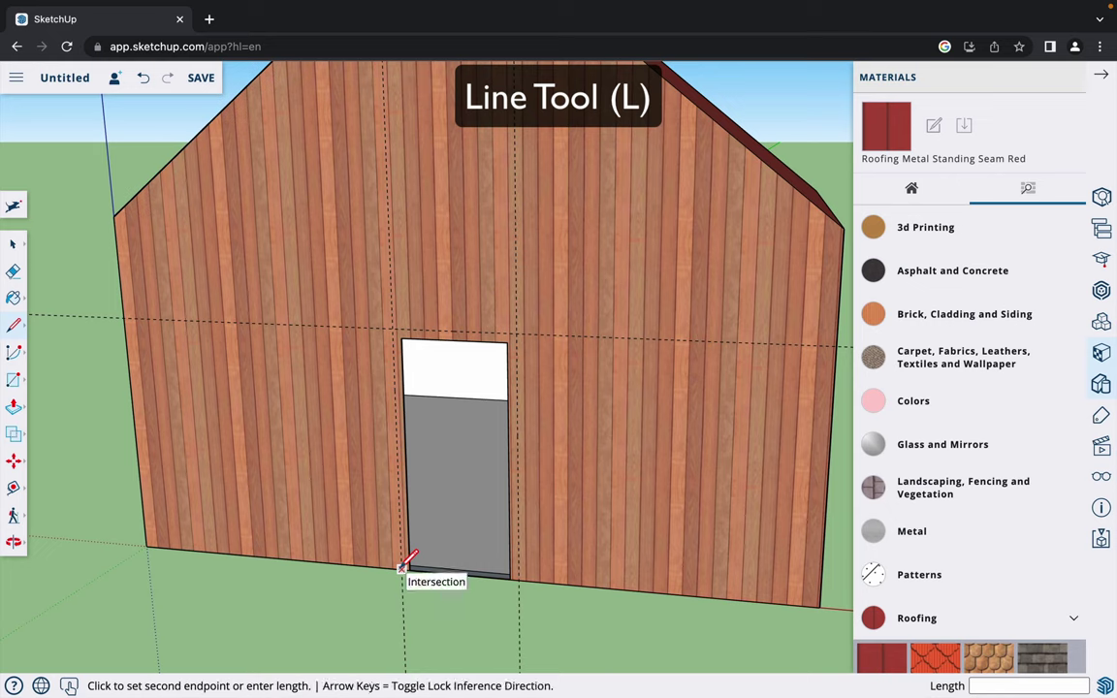
{"action": "left_click", "coordinate": [392, 328]}
{"action": "left_click", "coordinate": [521, 331]}
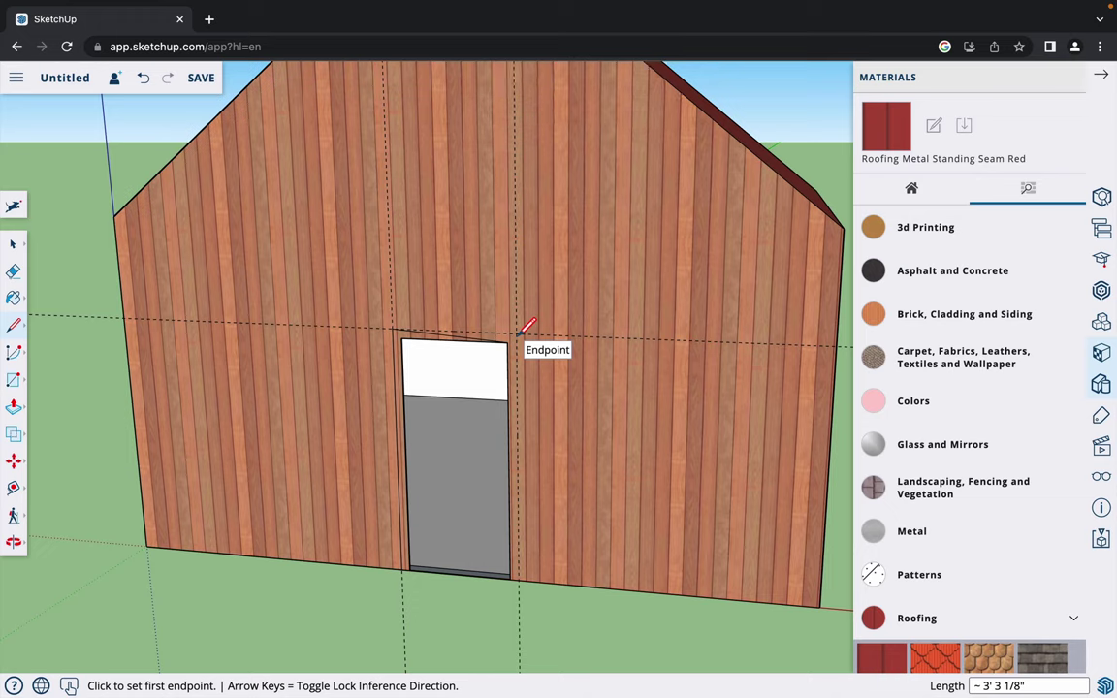
{"action": "key", "text": "ctrl+z"}
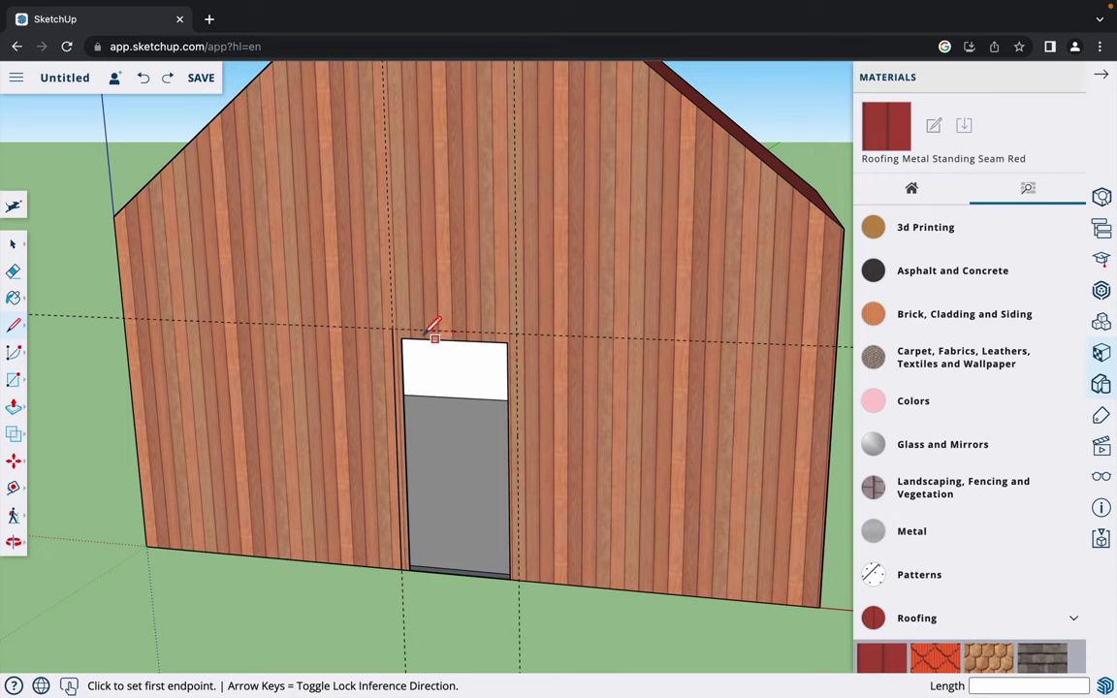
{"action": "left_click", "coordinate": [517, 332]}
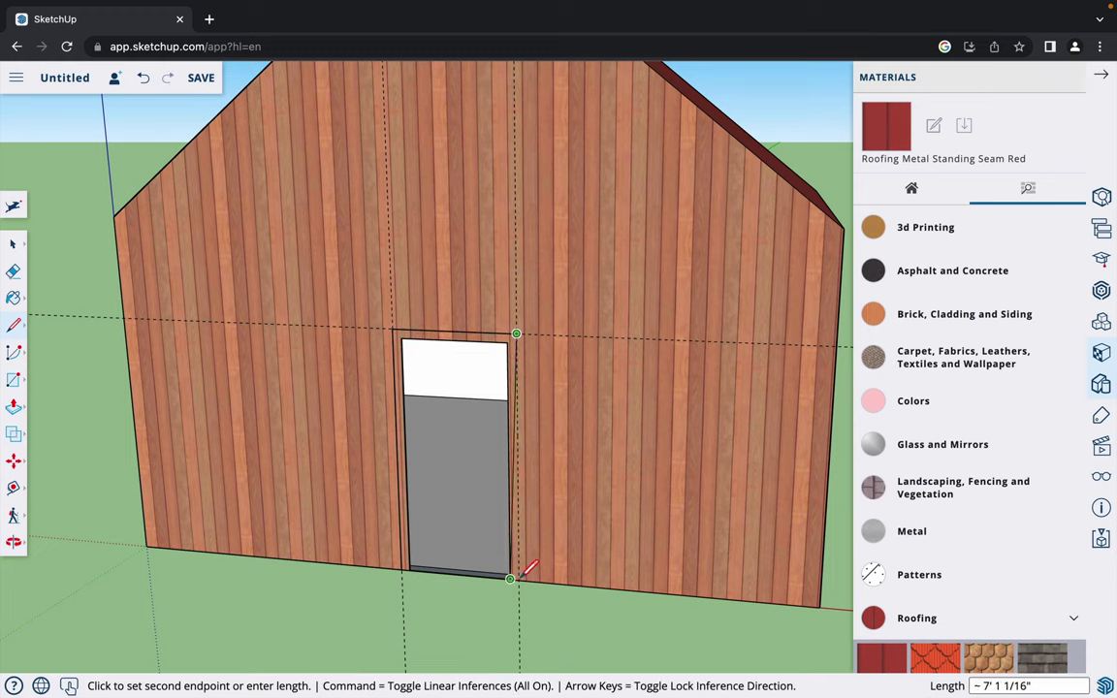
{"action": "scroll", "coordinate": [532, 576], "scroll_direction": "up", "scroll_amount": 2}
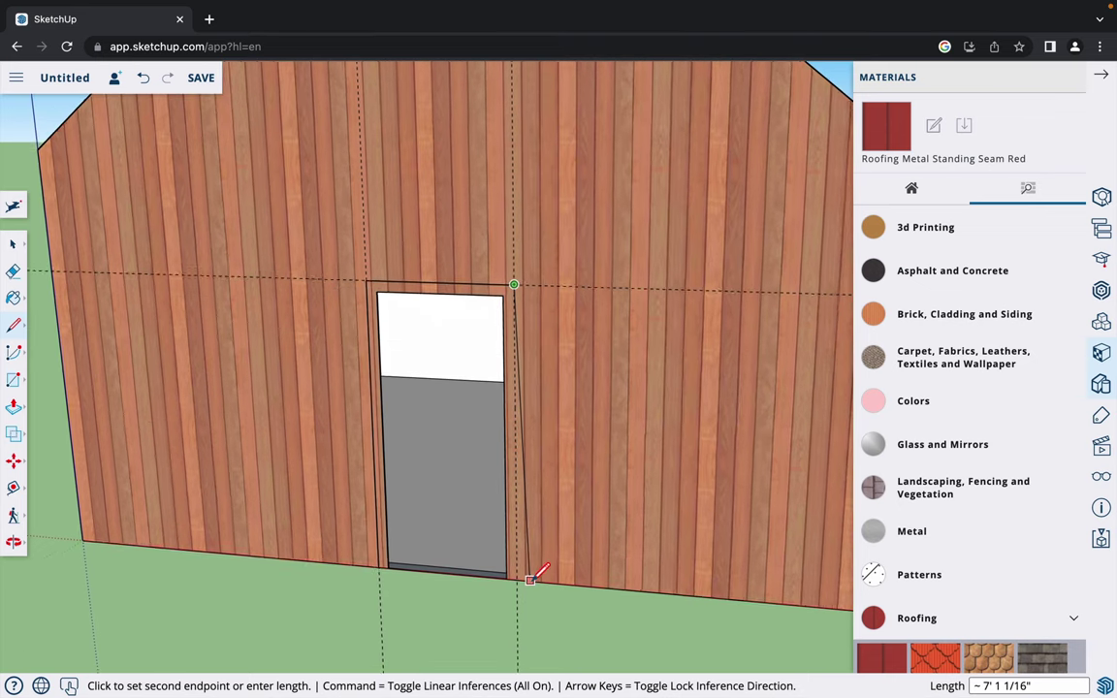
{"action": "left_click", "coordinate": [518, 579]}
{"action": "middle_click_drag", "start_coordinate": [529, 572], "coordinate": [509, 560]}
{"action": "key", "text": "e"}
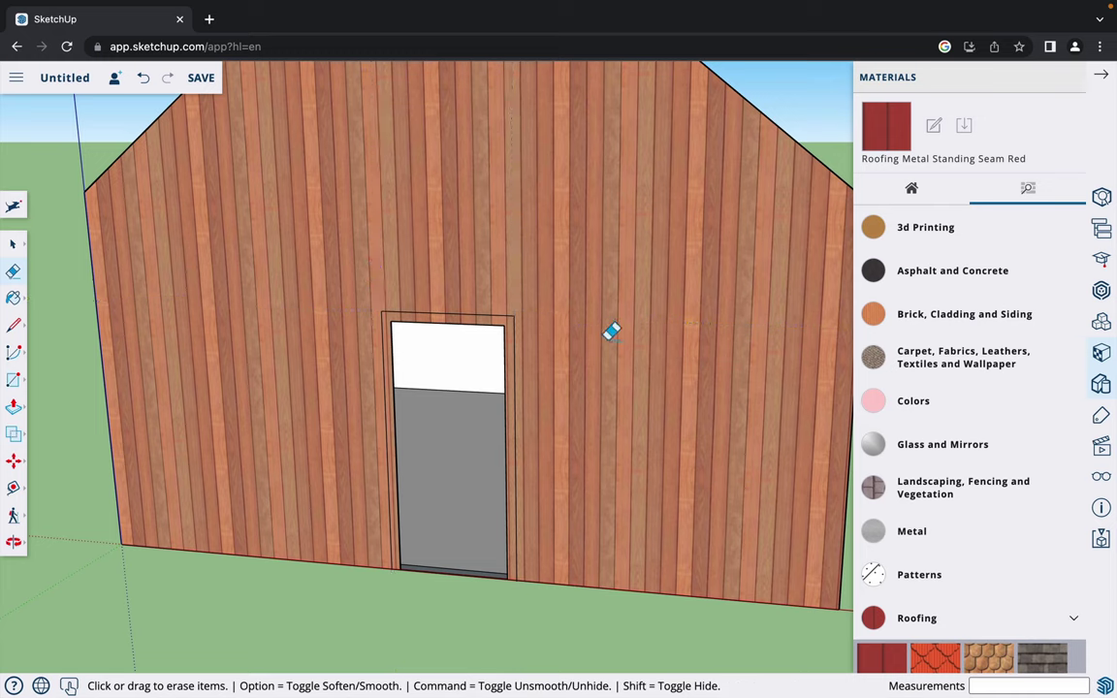
- Paint the trim around the doorway plain white from the Colors materials
{"action": "key", "text": "b"}
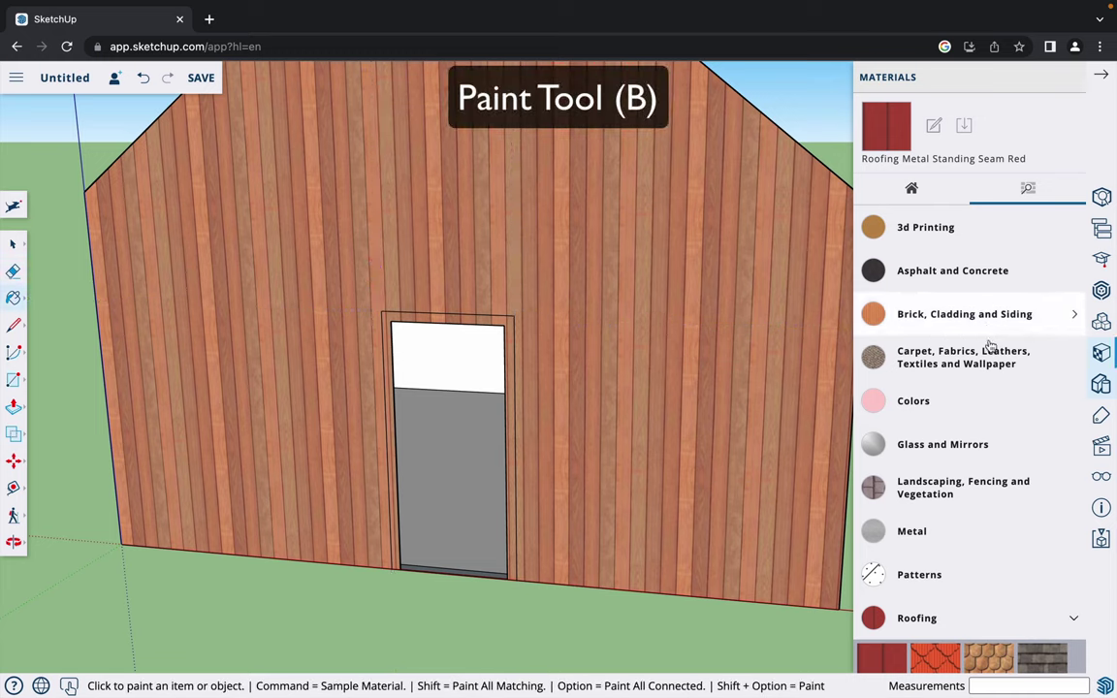
{"action": "scroll", "coordinate": [990, 363], "scroll_direction": "down", "scroll_amount": 3}
{"action": "left_click", "coordinate": [1072, 464]}
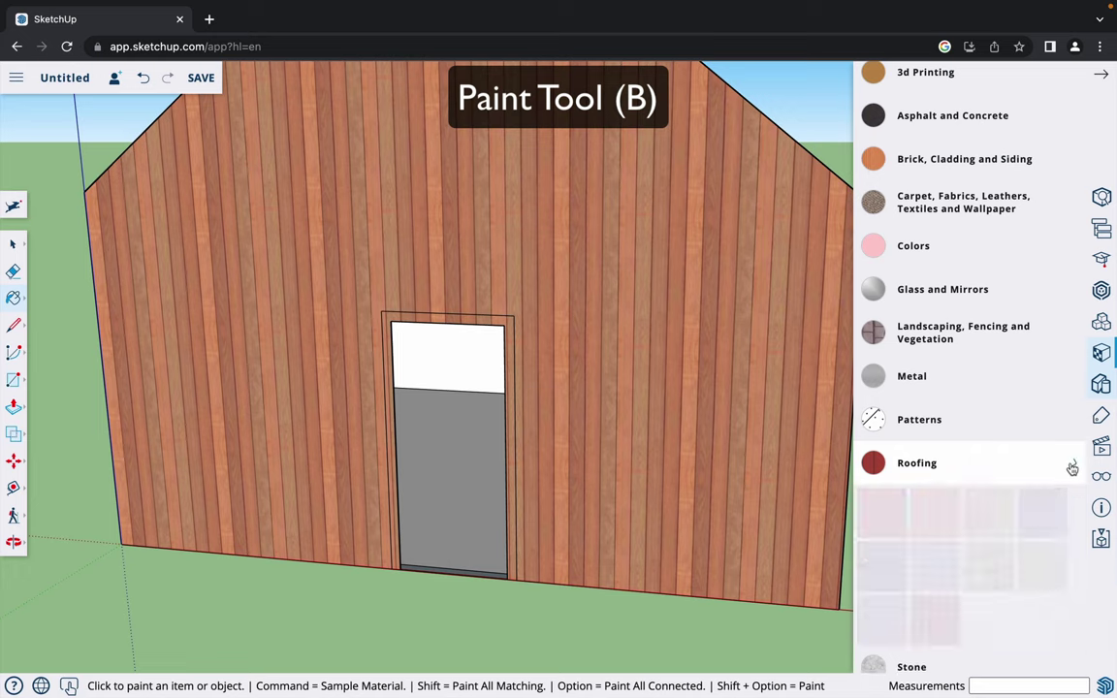
{"action": "scroll", "coordinate": [1021, 402], "scroll_direction": "up", "scroll_amount": 2}
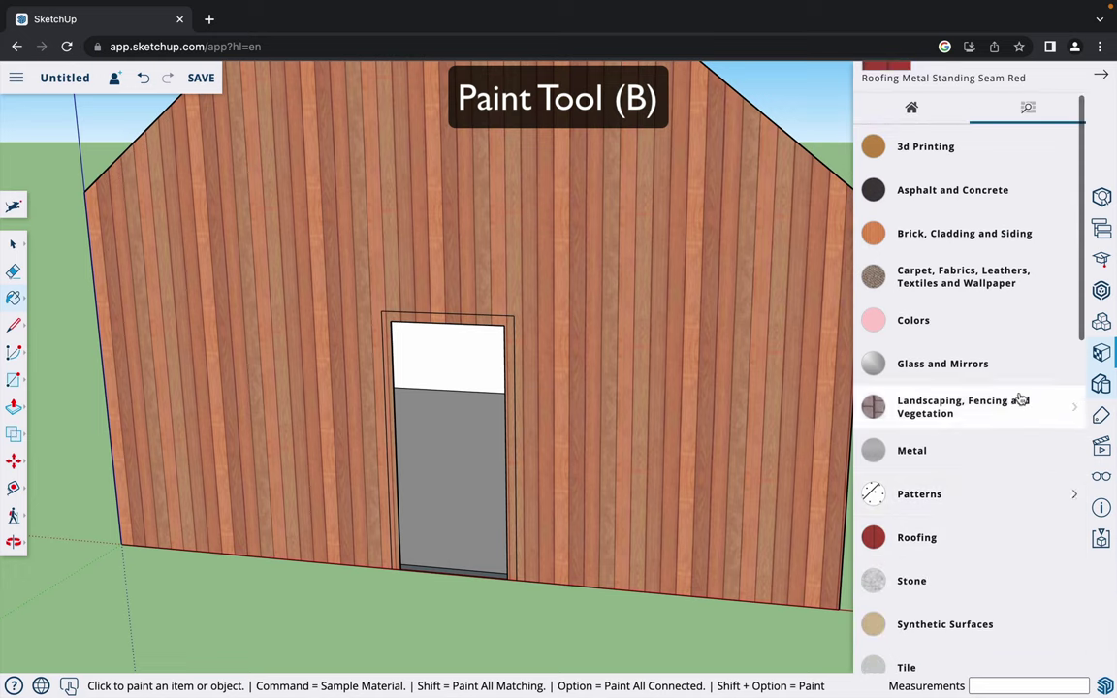
{"action": "left_click", "coordinate": [1077, 326]}
{"action": "scroll", "coordinate": [1023, 502], "scroll_direction": "down", "scroll_amount": 10}
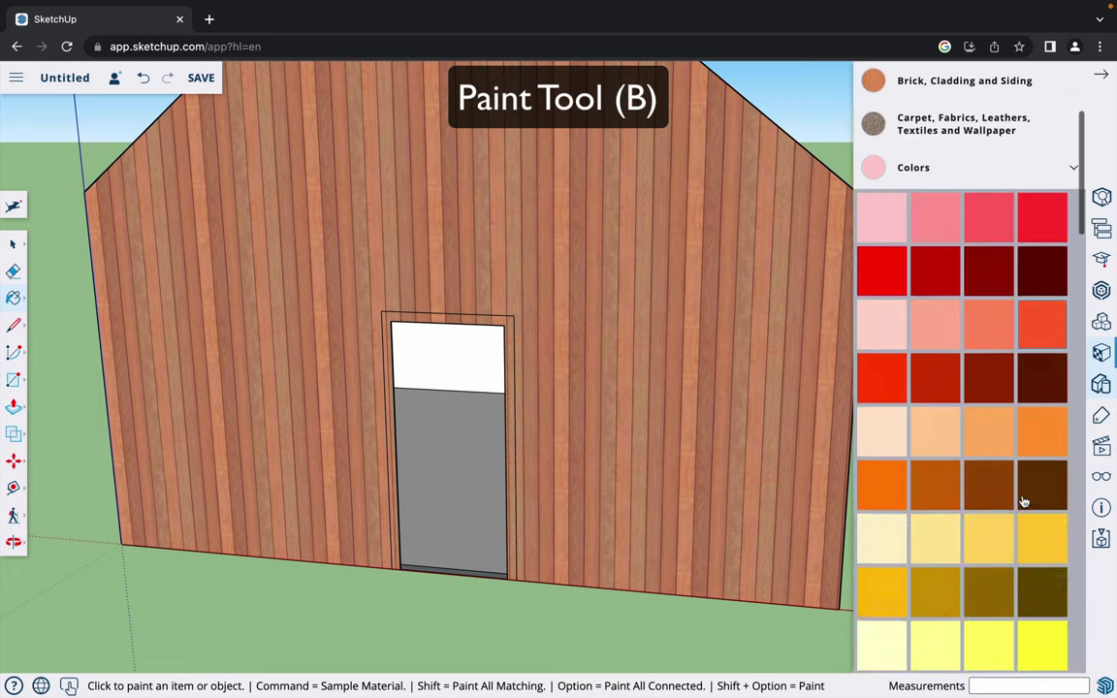
{"action": "scroll", "coordinate": [1023, 500], "scroll_direction": "down", "scroll_amount": 2}
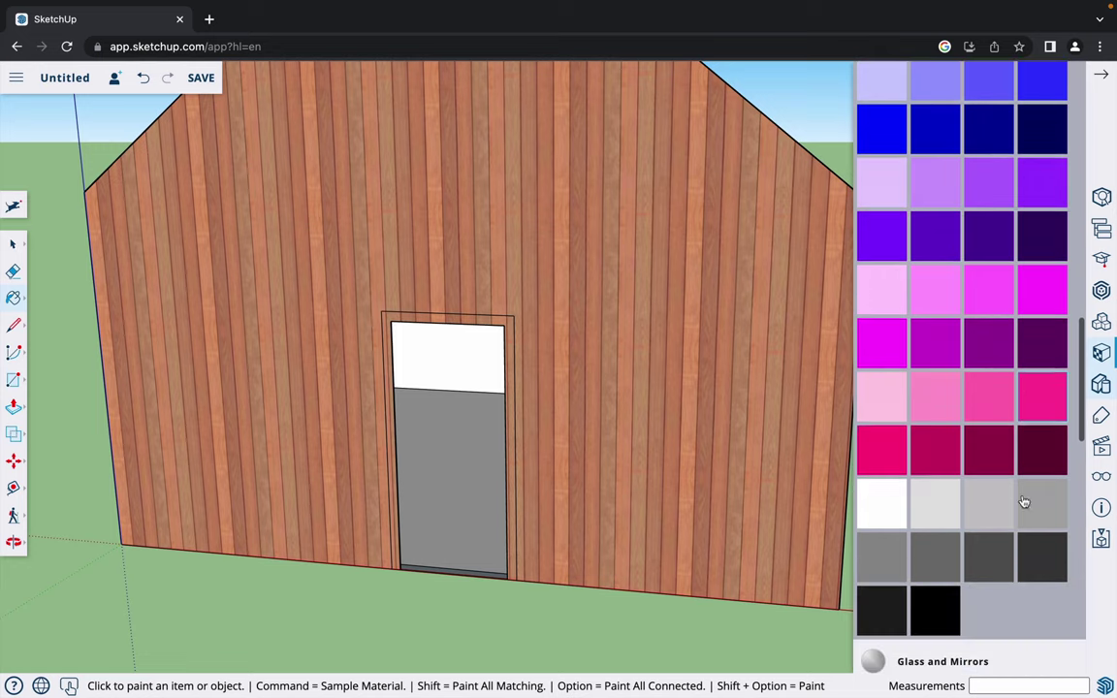
{"action": "left_click", "coordinate": [881, 493]}
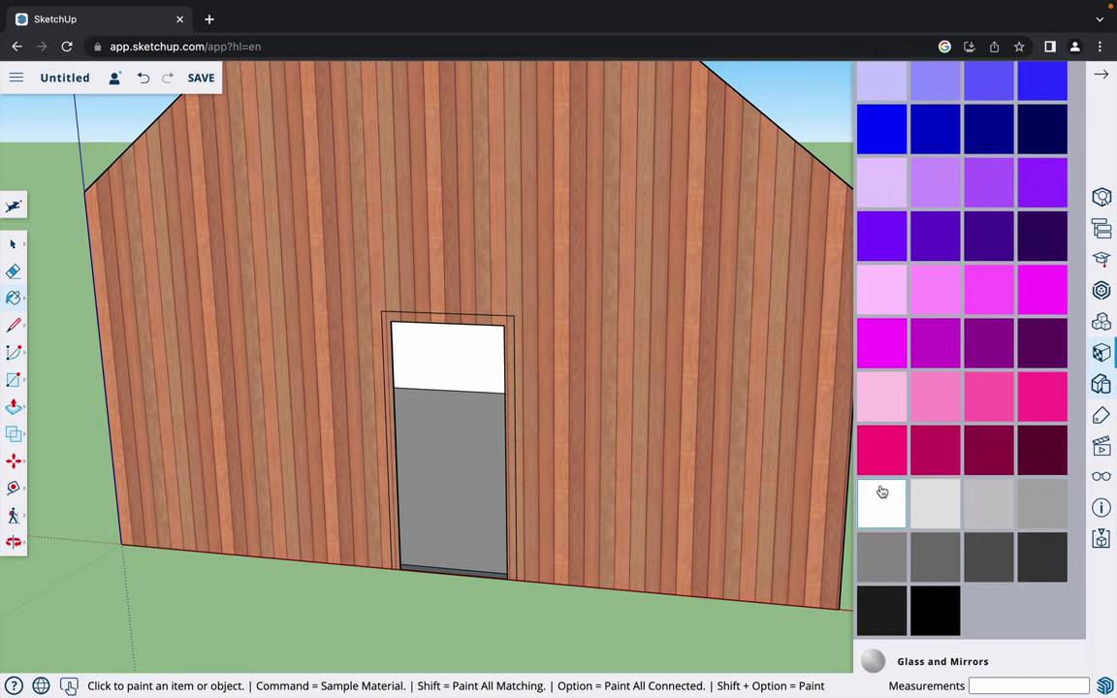
{"action": "left_click", "coordinate": [511, 335]}
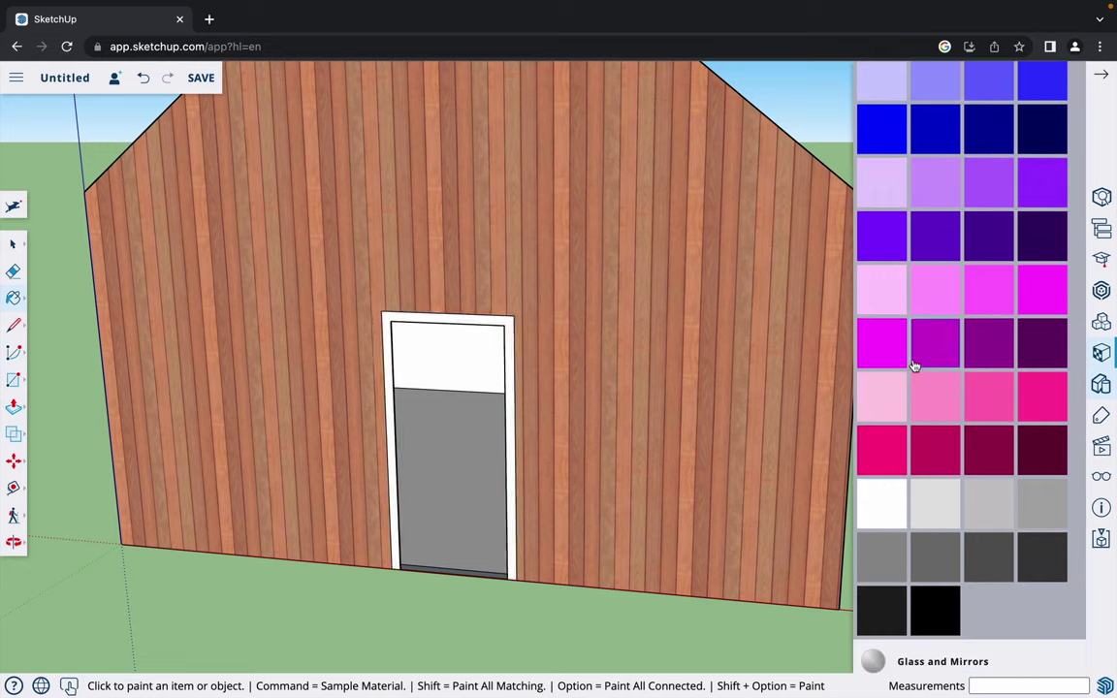
- Close the Materials panel and orbit the house to a new angle
{"action": "scroll", "coordinate": [913, 367], "scroll_direction": "up", "scroll_amount": 5}
{"action": "left_click", "coordinate": [1109, 74]}
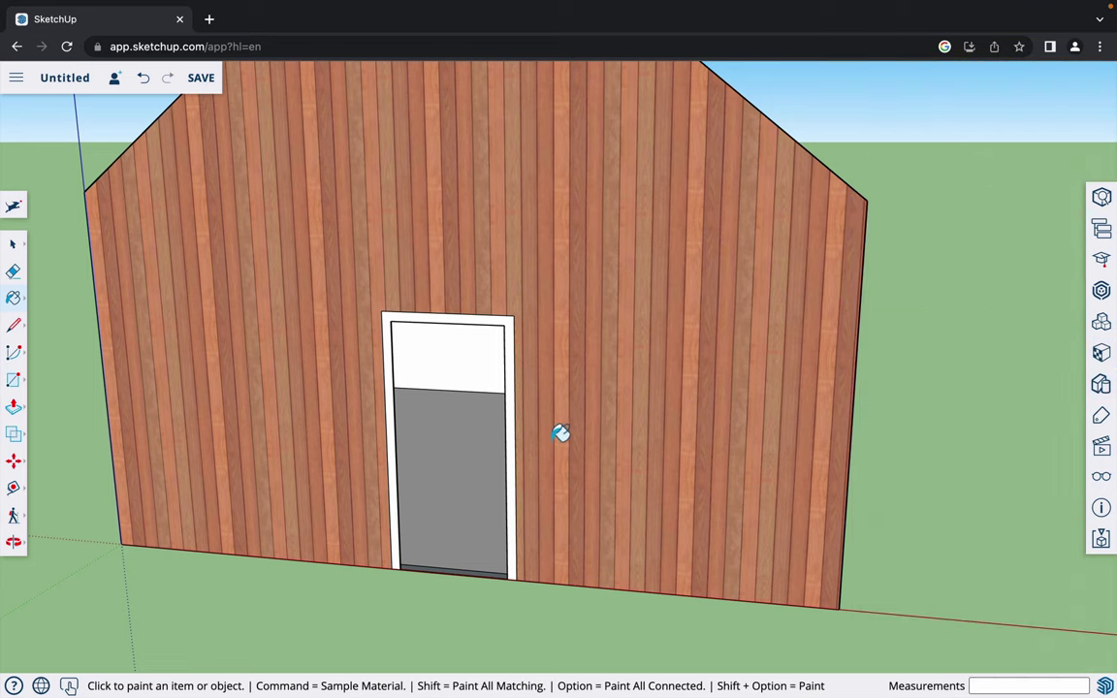
{"action": "middle_click_drag", "start_coordinate": [561, 432], "coordinate": [548, 363]}
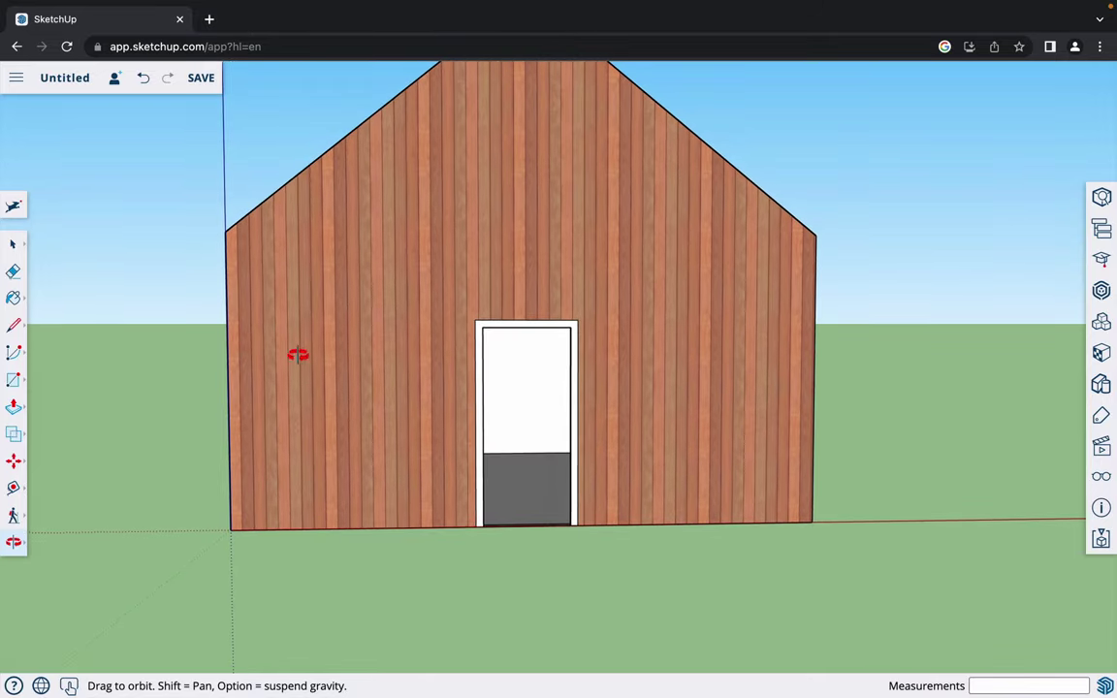
- Draw a horizontal line across the front gable from the left roof edge to the right
{"action": "middle_click_drag", "start_coordinate": [351, 355], "coordinate": [417, 464]}
{"action": "left_click_drag", "start_coordinate": [417, 464], "coordinate": [592, 242]}
{"action": "key", "text": "l"}
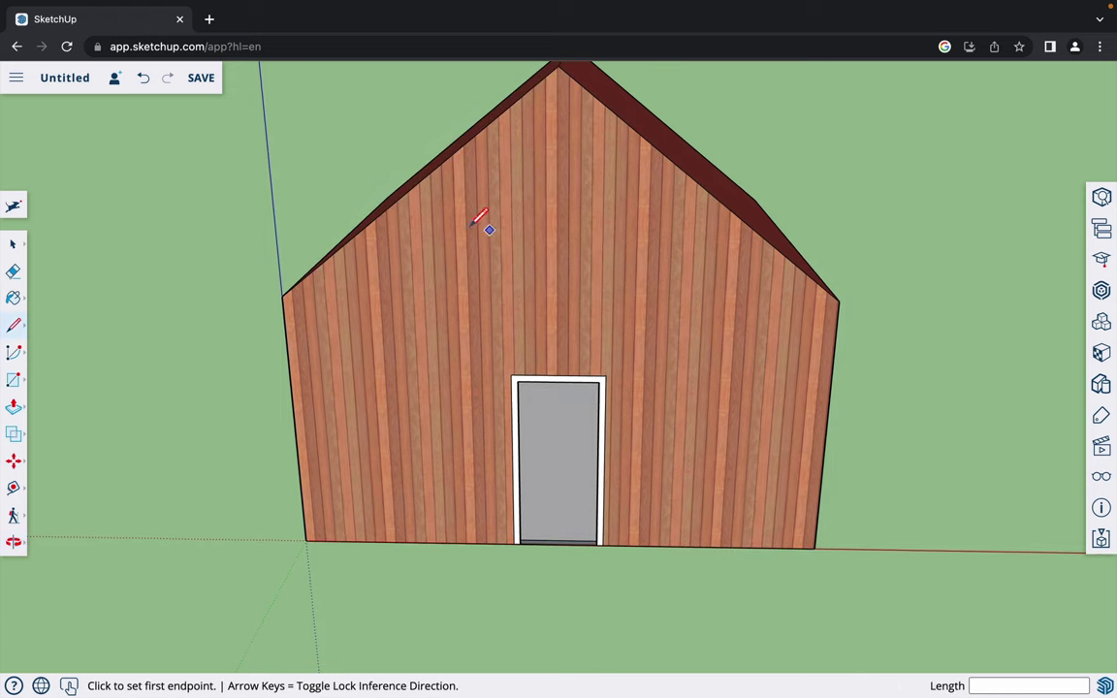
{"action": "left_click", "coordinate": [400, 198]}
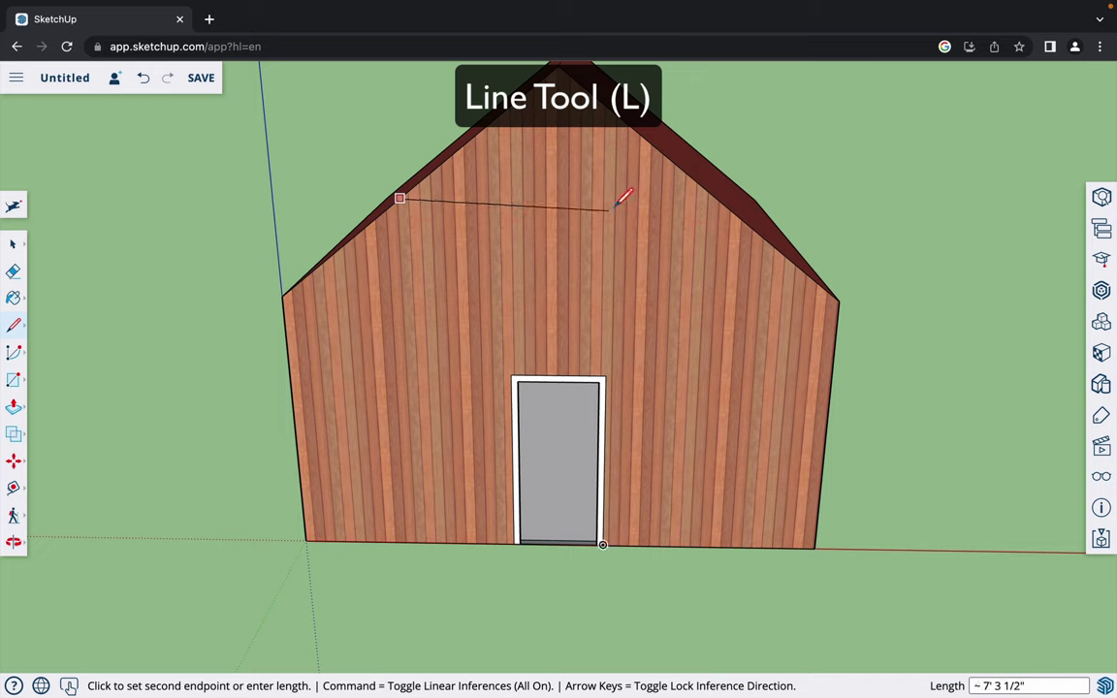
{"action": "left_click", "coordinate": [717, 198]}
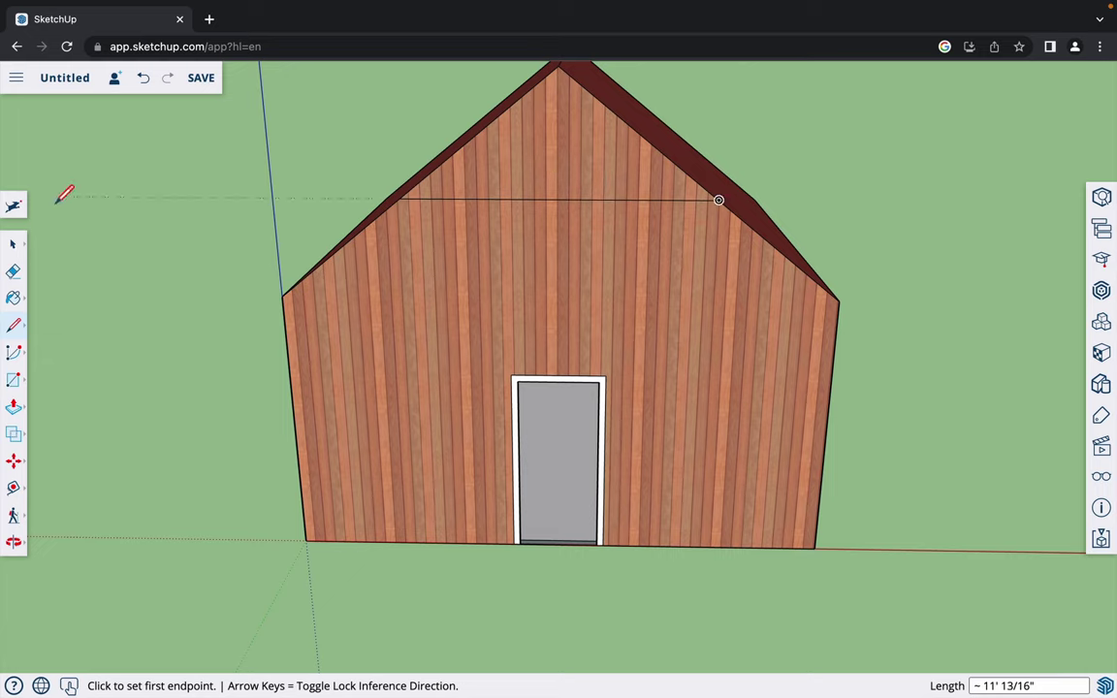
{"action": "left_click", "coordinate": [15, 408]}
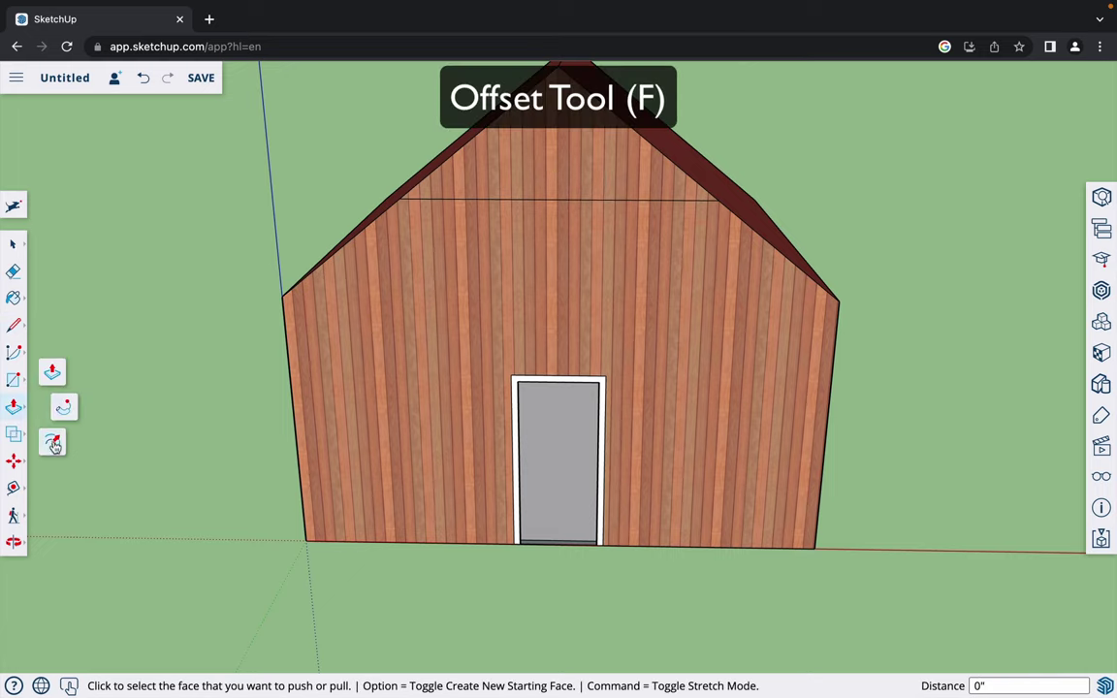
- Draw a vertical line from the gable line's midpoint up to the roof peak
{"action": "left_click", "coordinate": [54, 446]}
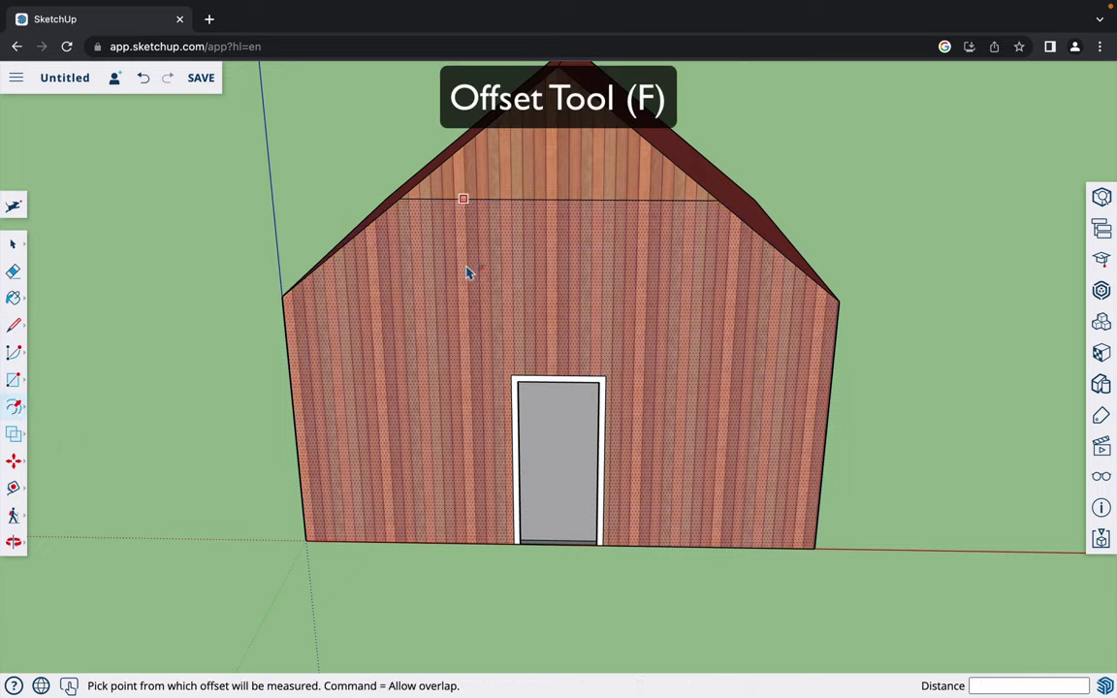
{"action": "left_click", "coordinate": [569, 148]}
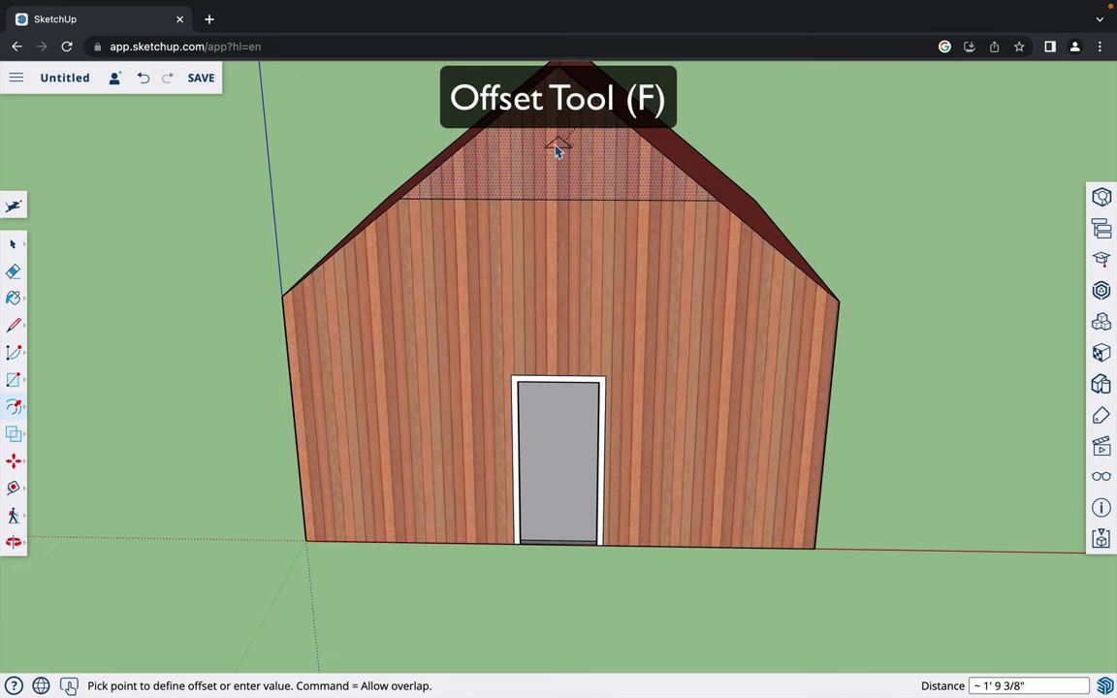
{"action": "left_click", "coordinate": [589, 133]}
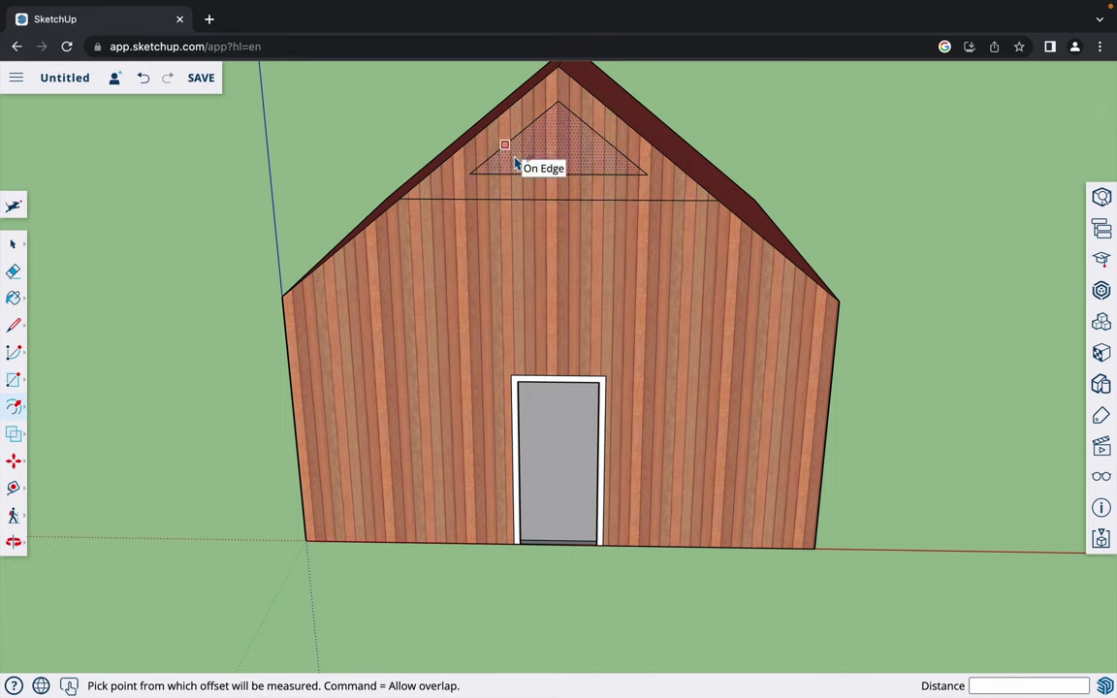
{"action": "key", "text": "super+z"}
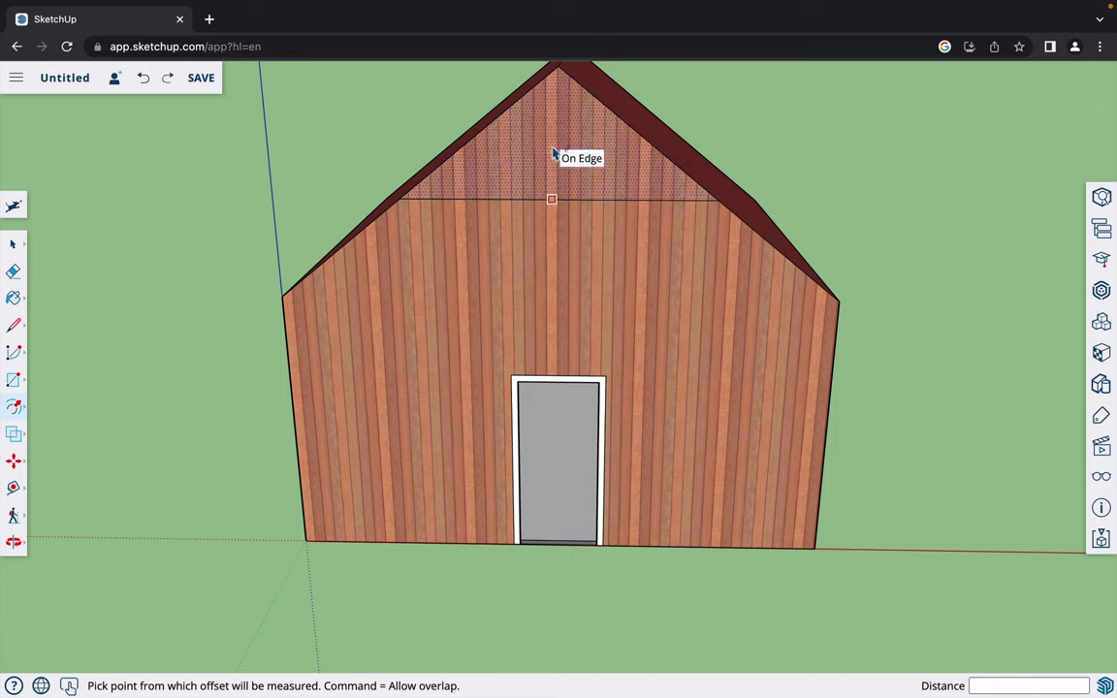
{"action": "key", "text": "l"}
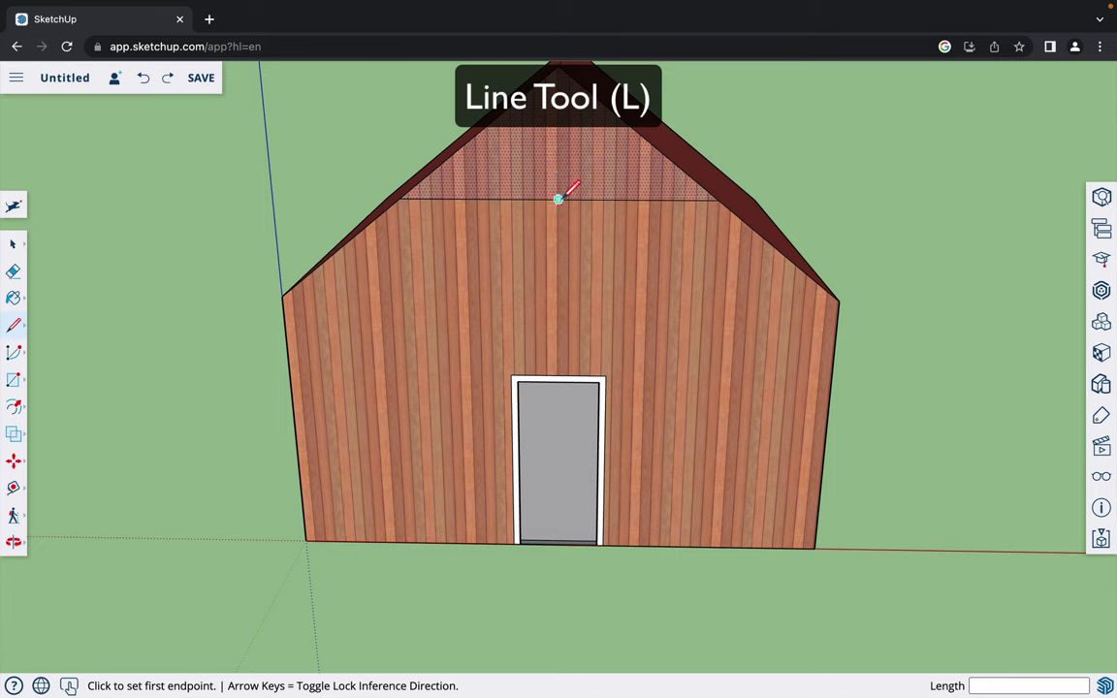
{"action": "left_click", "coordinate": [558, 199]}
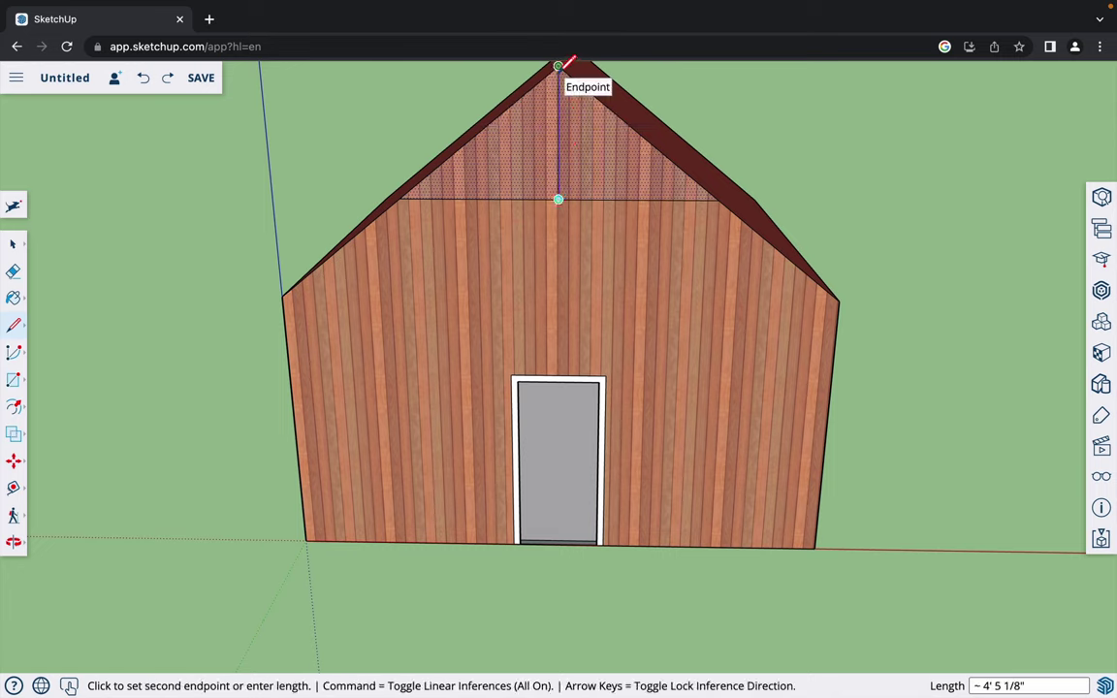
{"action": "left_click", "coordinate": [558, 66]}
- Offset a 6-inch inset triangle inside each half of the gable
{"action": "key", "text": "f"}
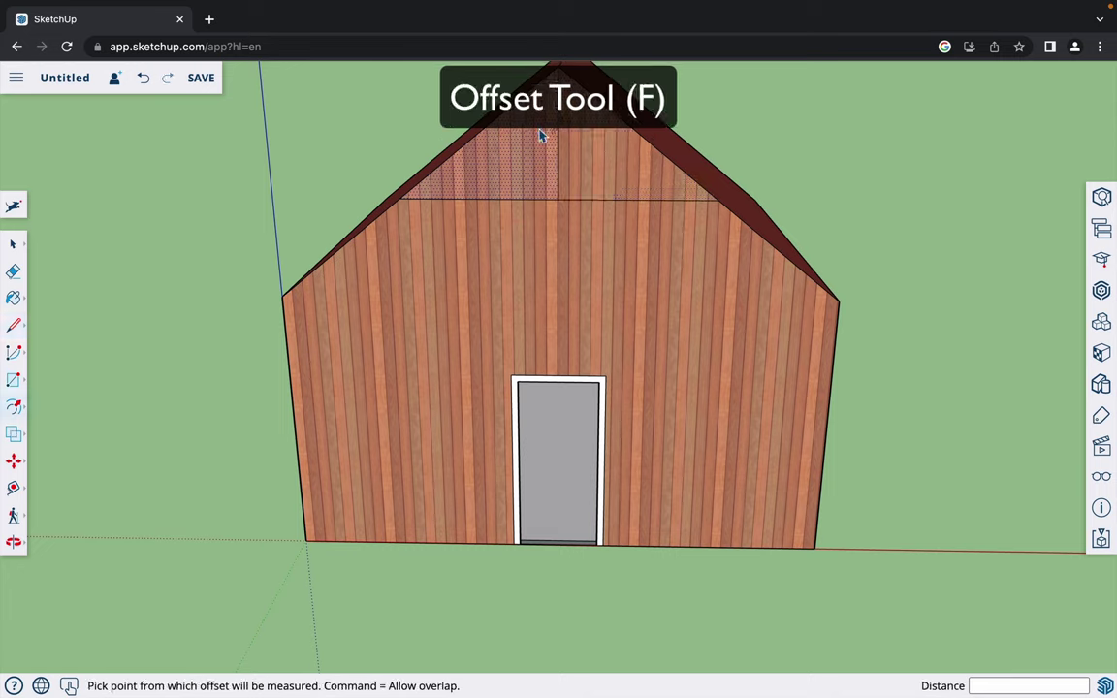
{"action": "left_click", "coordinate": [532, 146]}
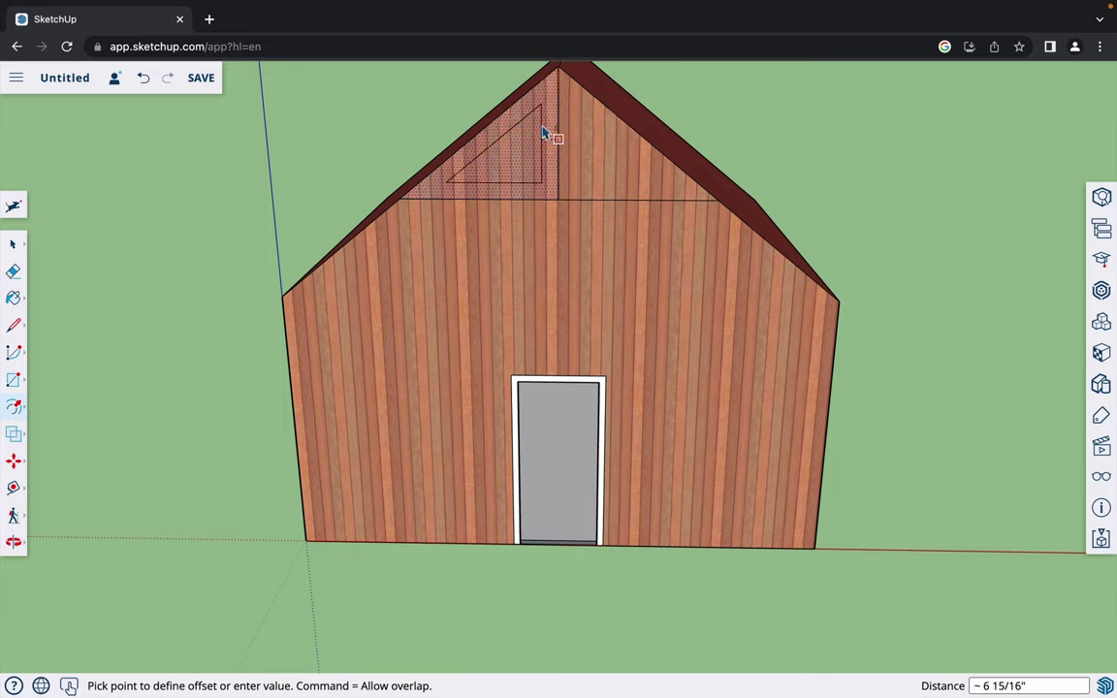
{"action": "left_click", "coordinate": [544, 132]}
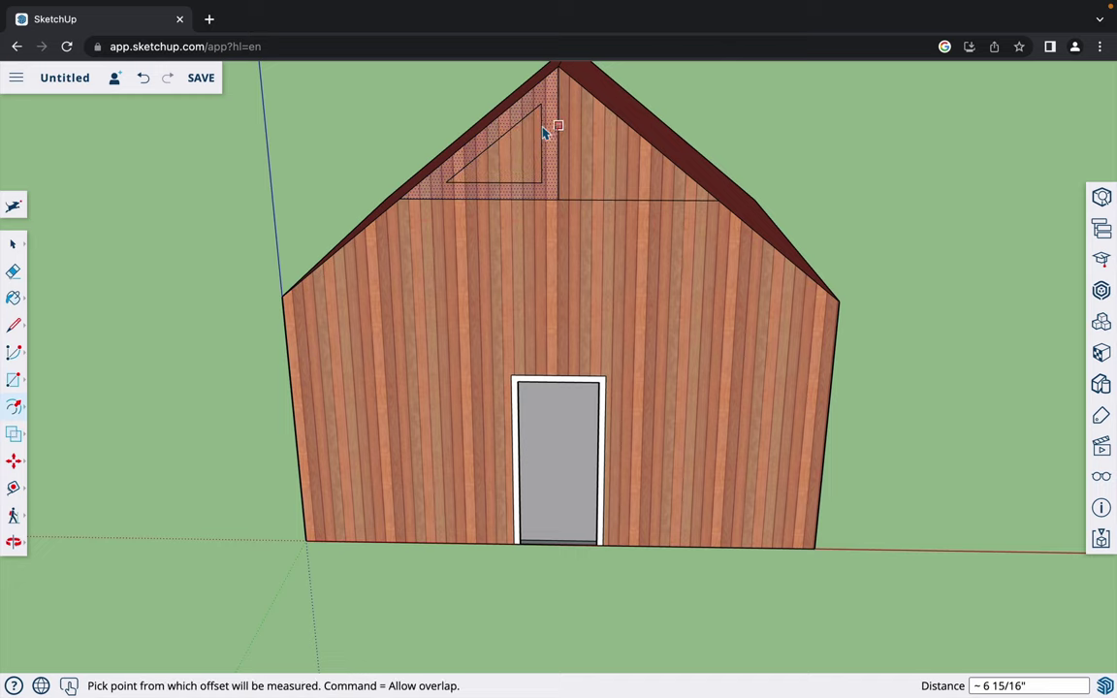
{"action": "left_click", "coordinate": [544, 133]}
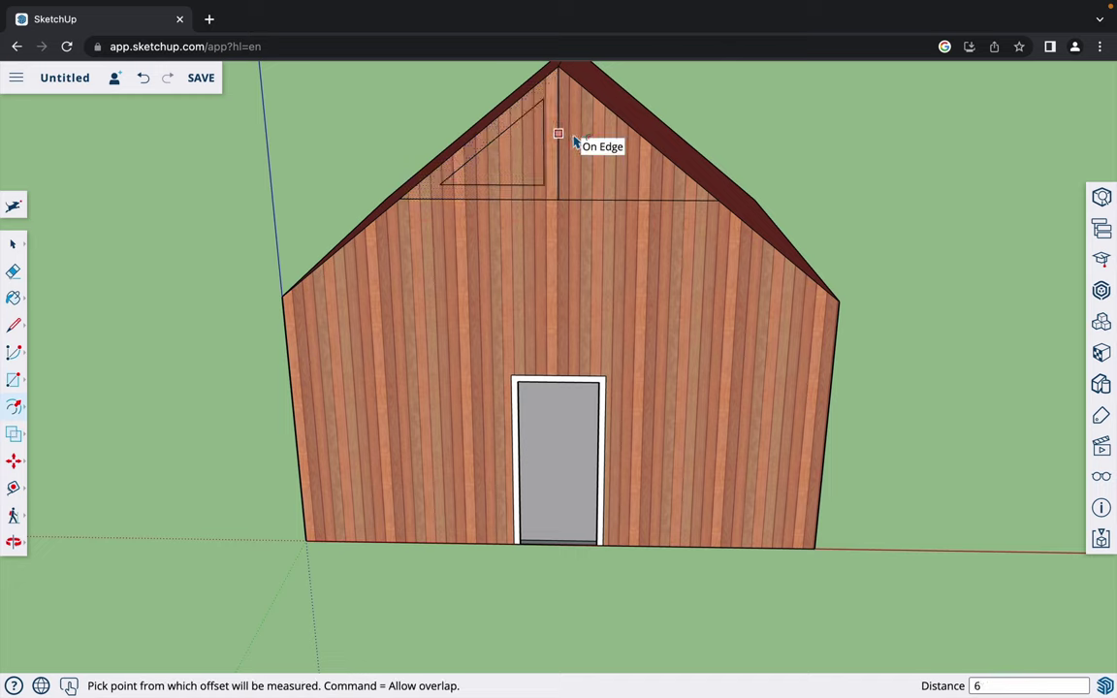
{"action": "key", "text": "space"}
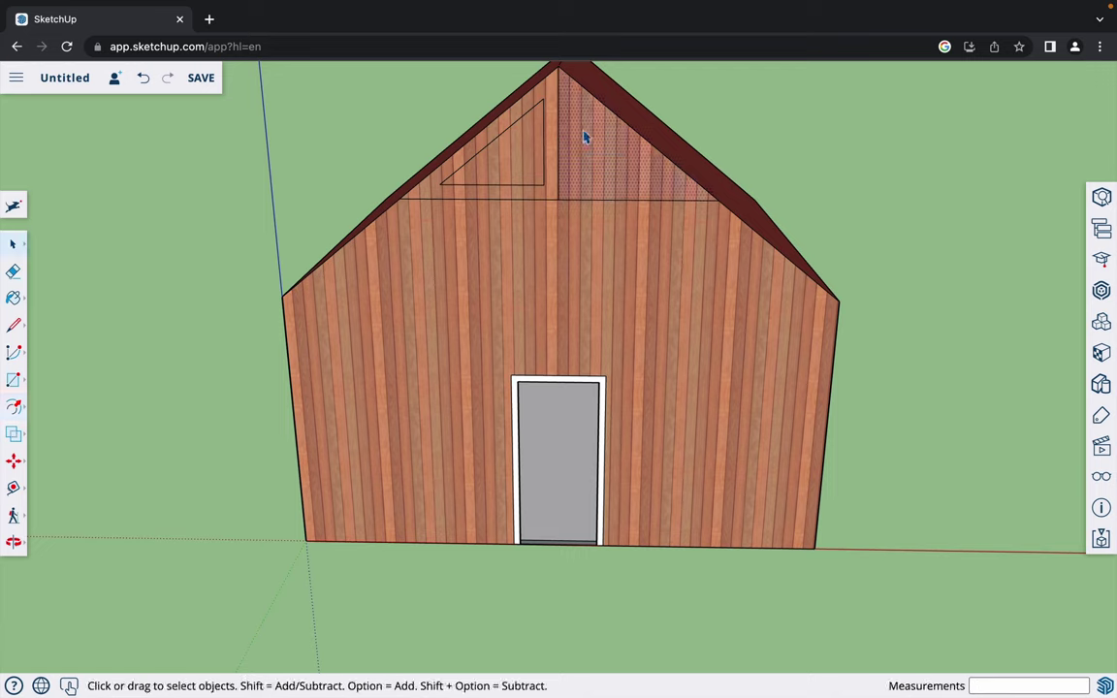
{"action": "key", "text": "f"}
{"action": "left_click", "coordinate": [591, 143]}
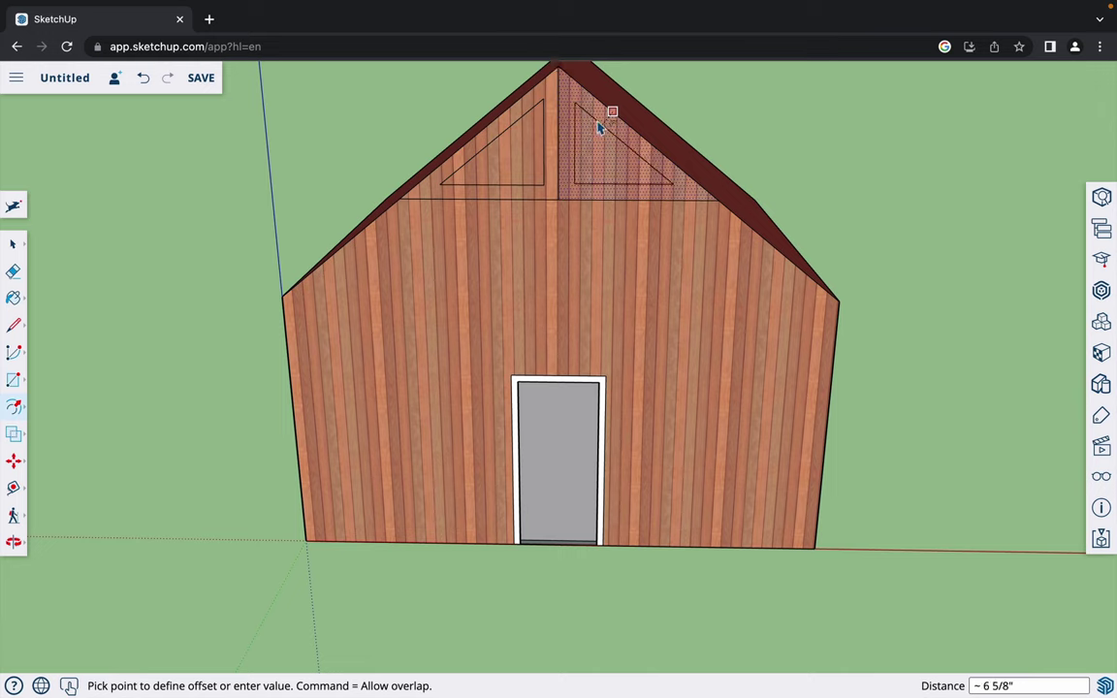
{"action": "left_click", "coordinate": [600, 127]}
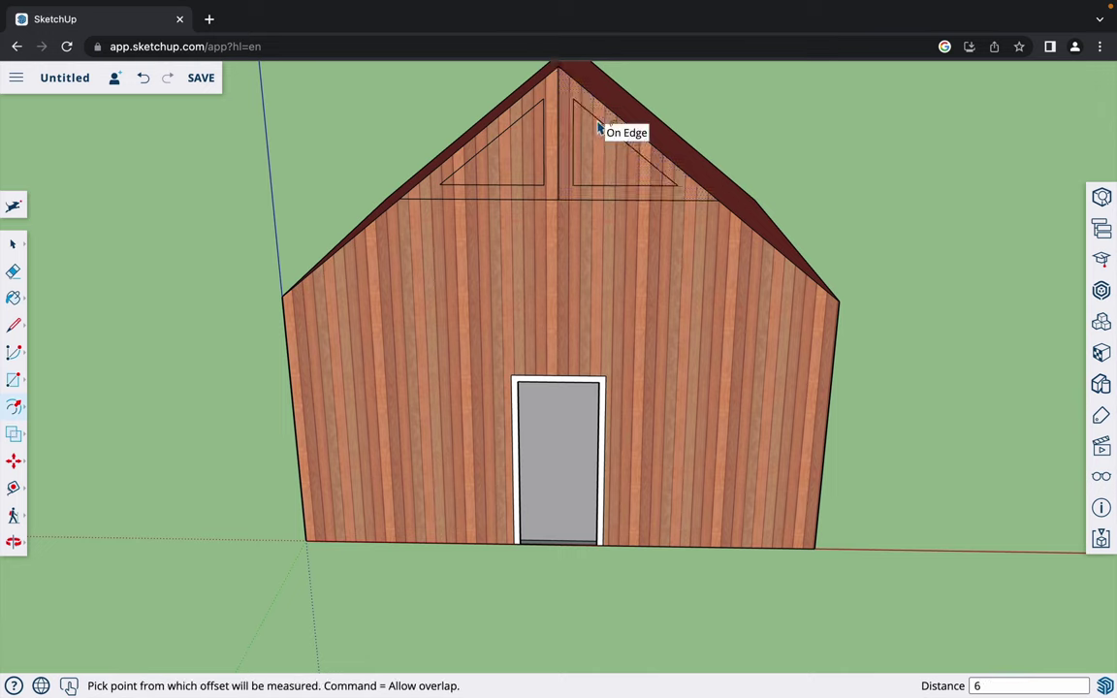
{"action": "key", "text": "space"}
- Paint both gable triangles with a Glass and Mirrors material
{"action": "key", "text": "o"}
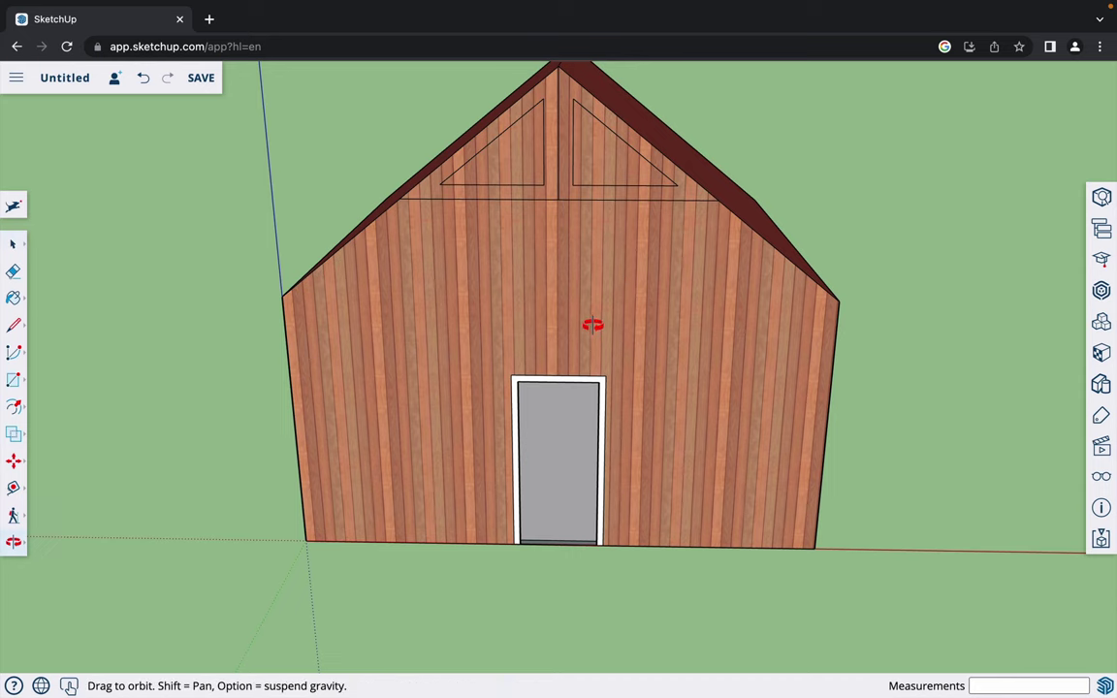
{"action": "mouse_move", "coordinate": [591, 324]}
{"action": "left_mouse_down"}
{"action": "mouse_move", "coordinate": [788, 289]}
{"action": "mouse_move", "coordinate": [616, 343]}
{"action": "mouse_move", "coordinate": [583, 339]}
{"action": "left_mouse_up"}
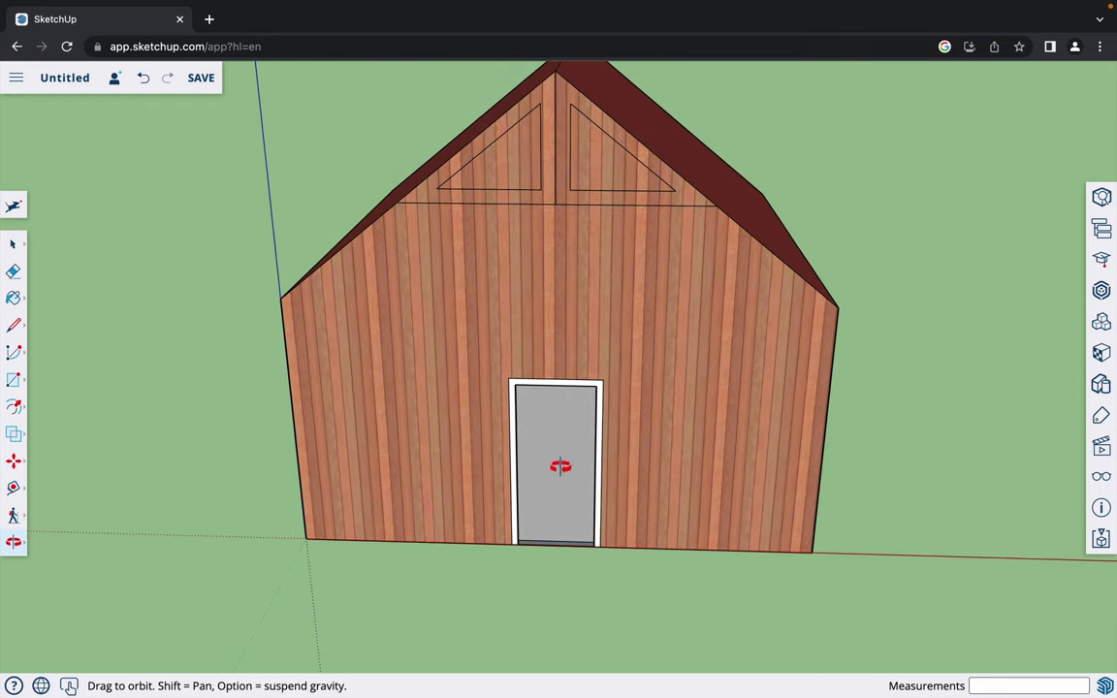
{"action": "left_click_drag", "start_coordinate": [646, 431], "coordinate": [555, 354]}
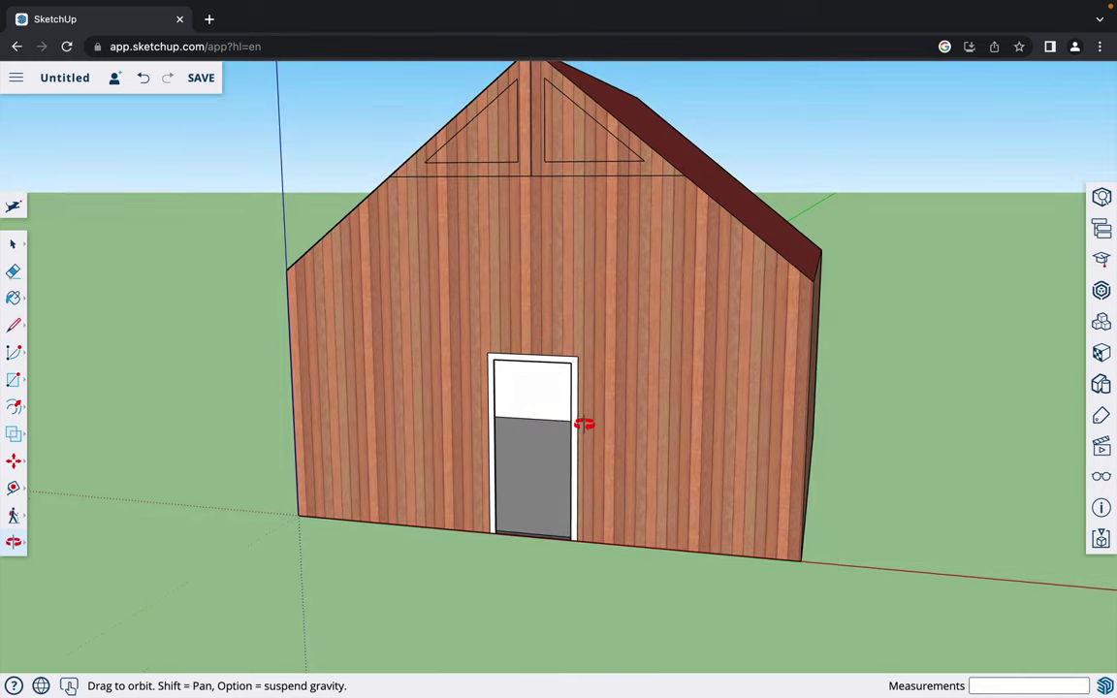
{"action": "left_click_drag", "start_coordinate": [584, 424], "coordinate": [628, 327]}
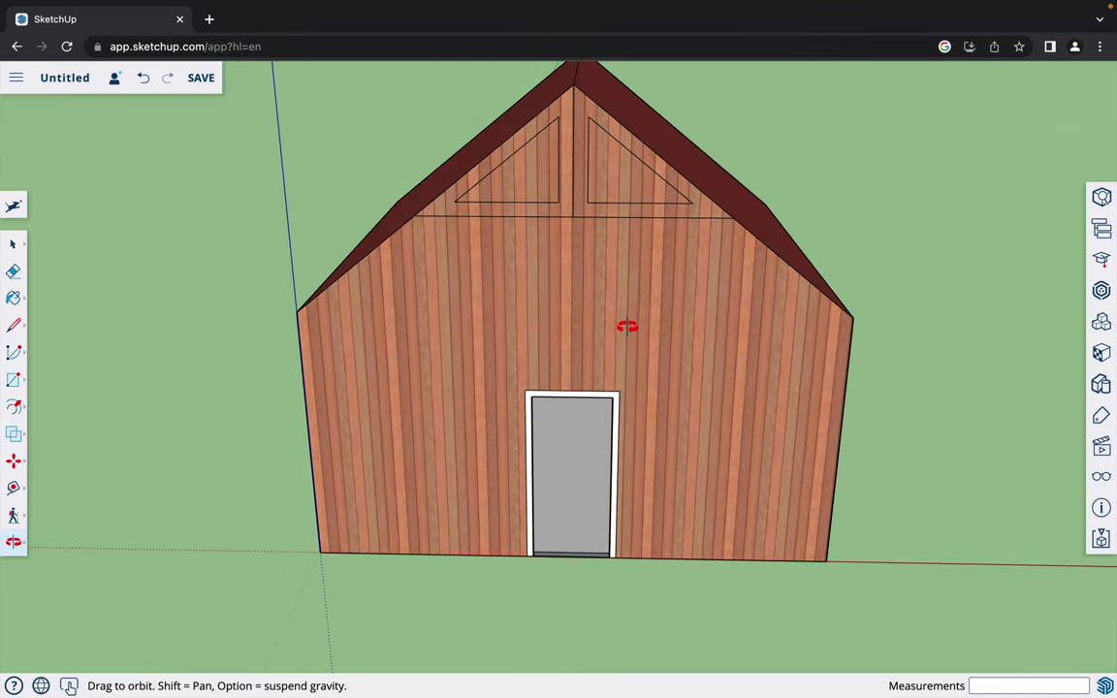
{"action": "key", "text": "b"}
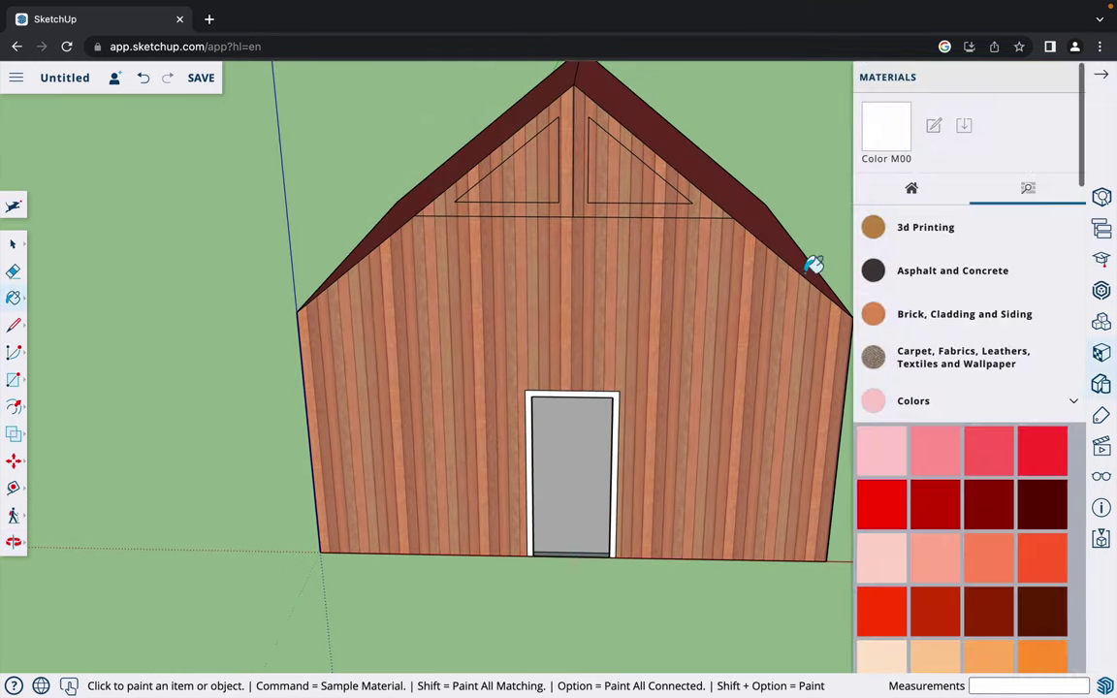
{"action": "left_click", "coordinate": [1075, 409]}
{"action": "scroll", "coordinate": [1055, 424], "scroll_direction": "down", "scroll_amount": 3}
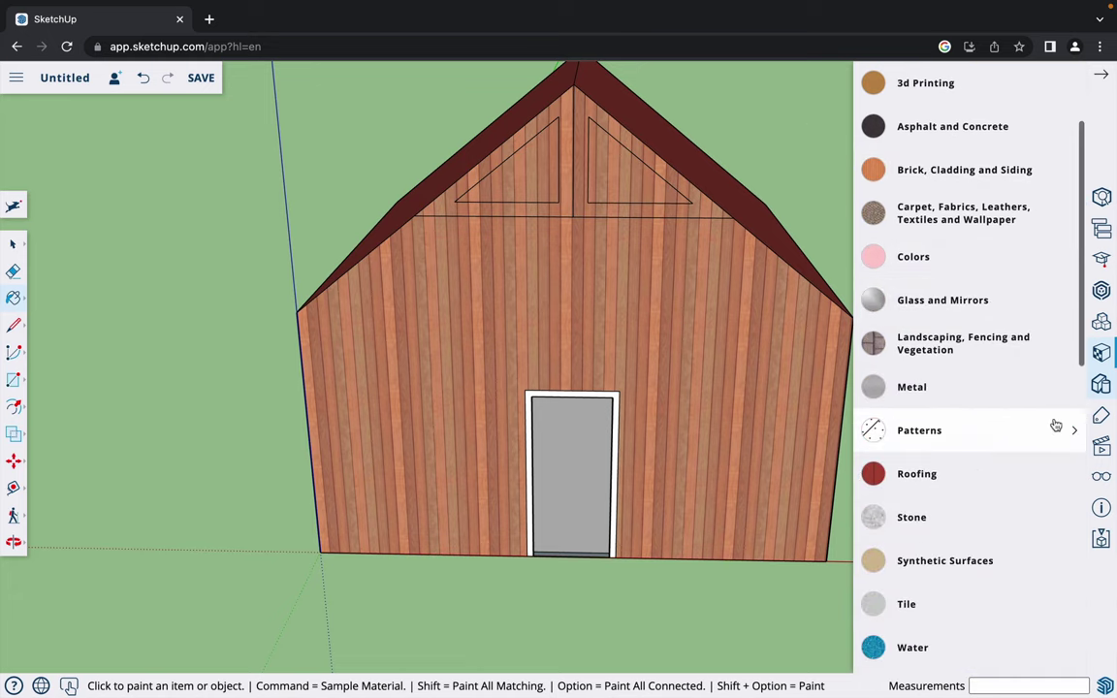
{"action": "left_click", "coordinate": [1074, 304]}
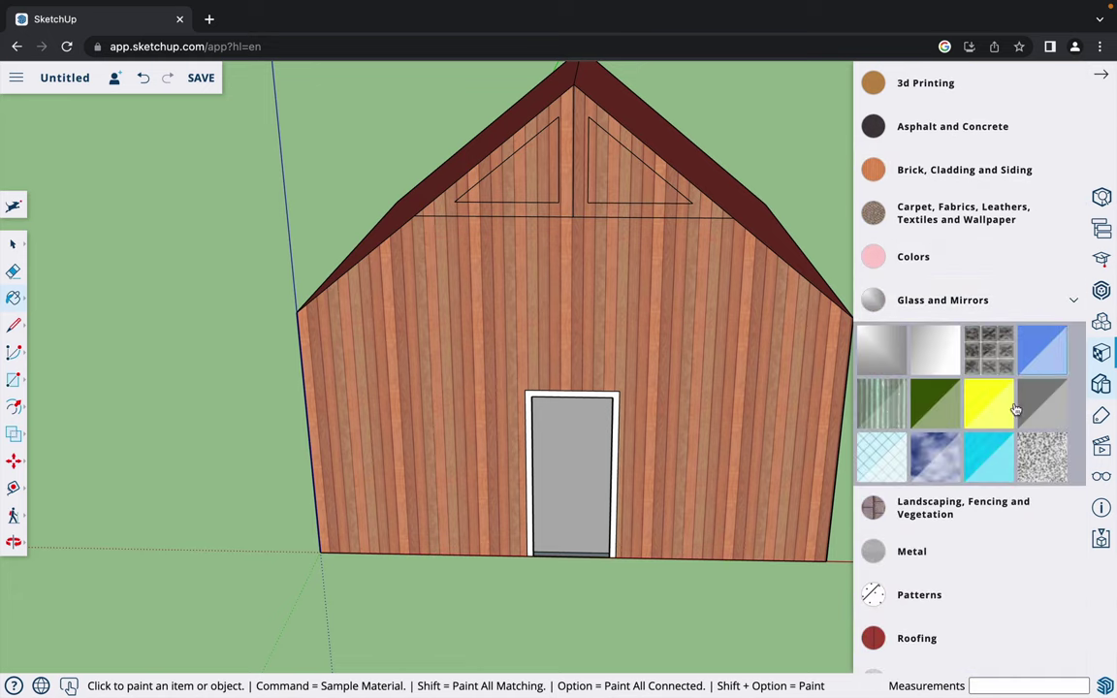
{"action": "left_click", "coordinate": [533, 173]}
{"action": "left_click", "coordinate": [620, 170]}
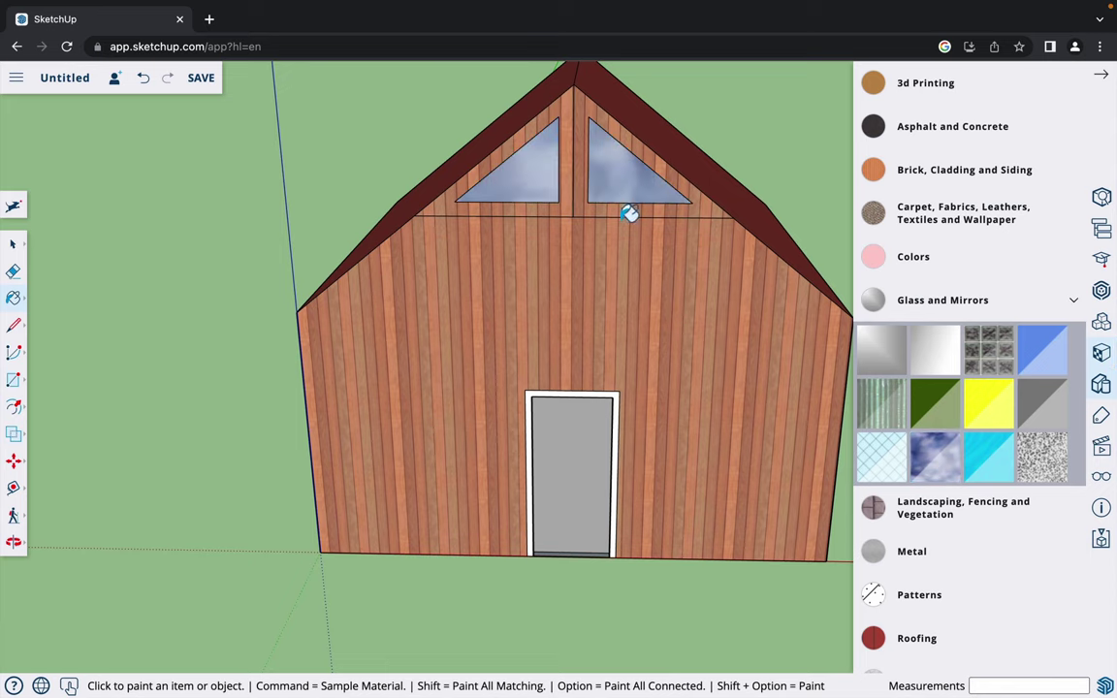
- Orbit around the roof slopes to inspect the new gable windows
{"action": "key", "text": "o"}
{"action": "mouse_move", "coordinate": [631, 236]}
{"action": "left_mouse_down"}
{"action": "mouse_move", "coordinate": [539, 342]}
{"action": "mouse_move", "coordinate": [440, 302]}
{"action": "mouse_move", "coordinate": [439, 248]}
{"action": "mouse_move", "coordinate": [546, 219]}
{"action": "mouse_move", "coordinate": [654, 222]}
{"action": "mouse_move", "coordinate": [688, 205]}
{"action": "left_mouse_up"}
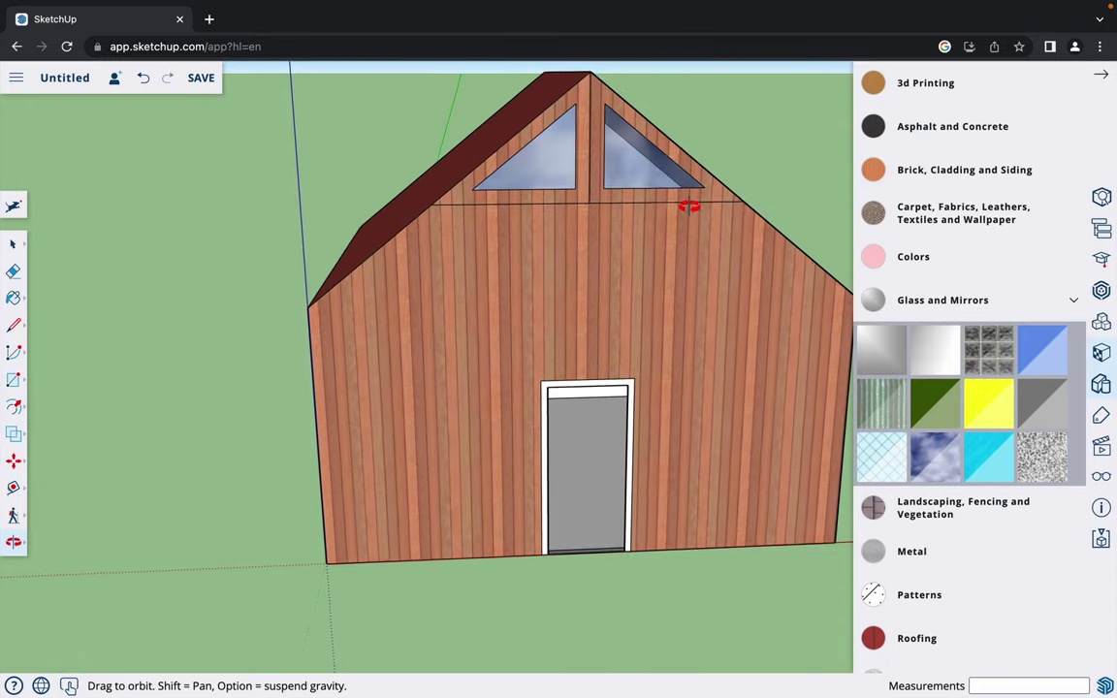
{"action": "left_click_drag", "start_coordinate": [578, 194], "coordinate": [560, 262]}
- Erase the horizontal edge below the gable windows
{"action": "key", "text": "e"}
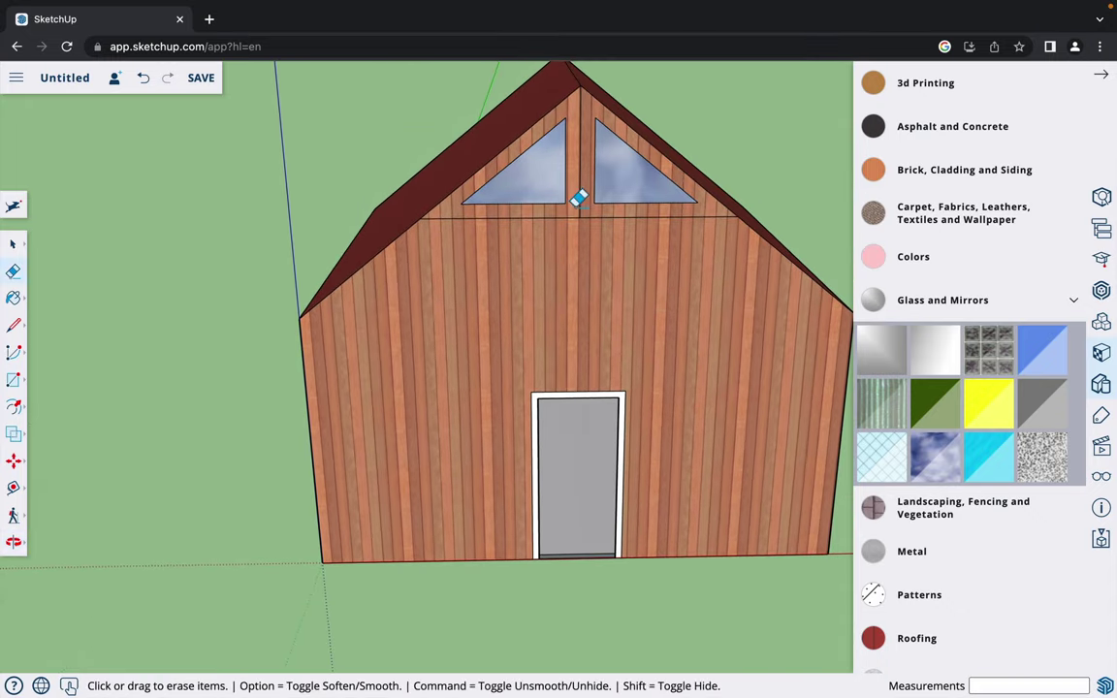
{"action": "left_click_drag", "start_coordinate": [578, 198], "coordinate": [586, 213]}
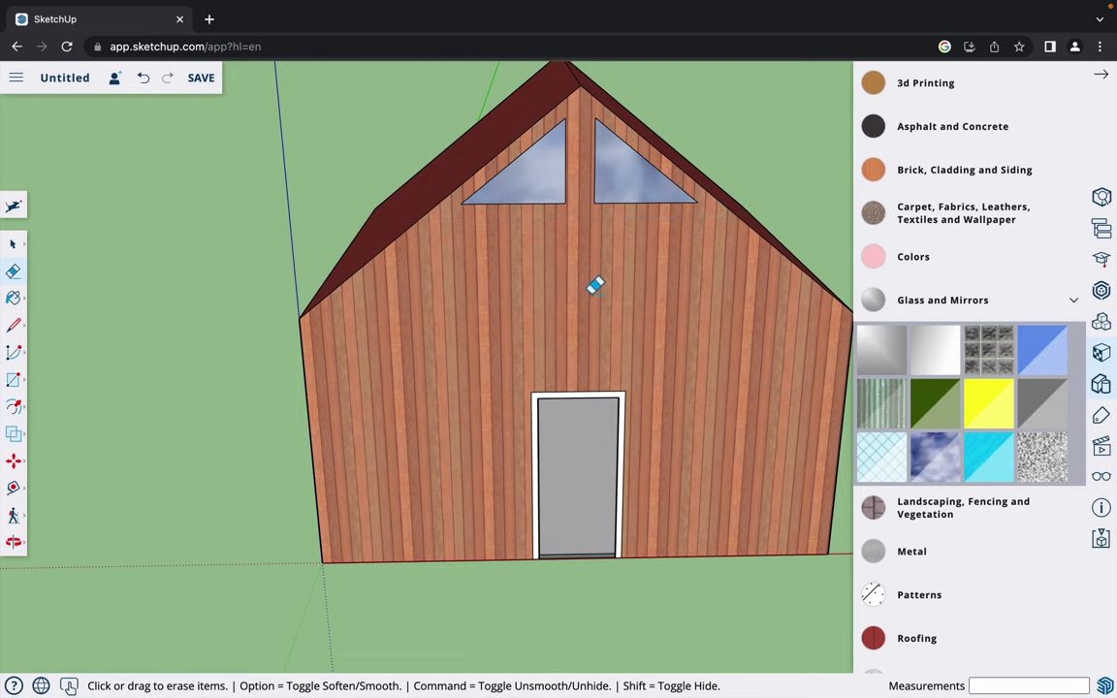
{"action": "scroll", "coordinate": [596, 284], "scroll_direction": "down", "scroll_amount": 3}
{"action": "scroll", "coordinate": [485, 412], "scroll_direction": "up", "scroll_amount": 1}
{"action": "scroll", "coordinate": [485, 412], "scroll_direction": "up", "scroll_amount": 1}
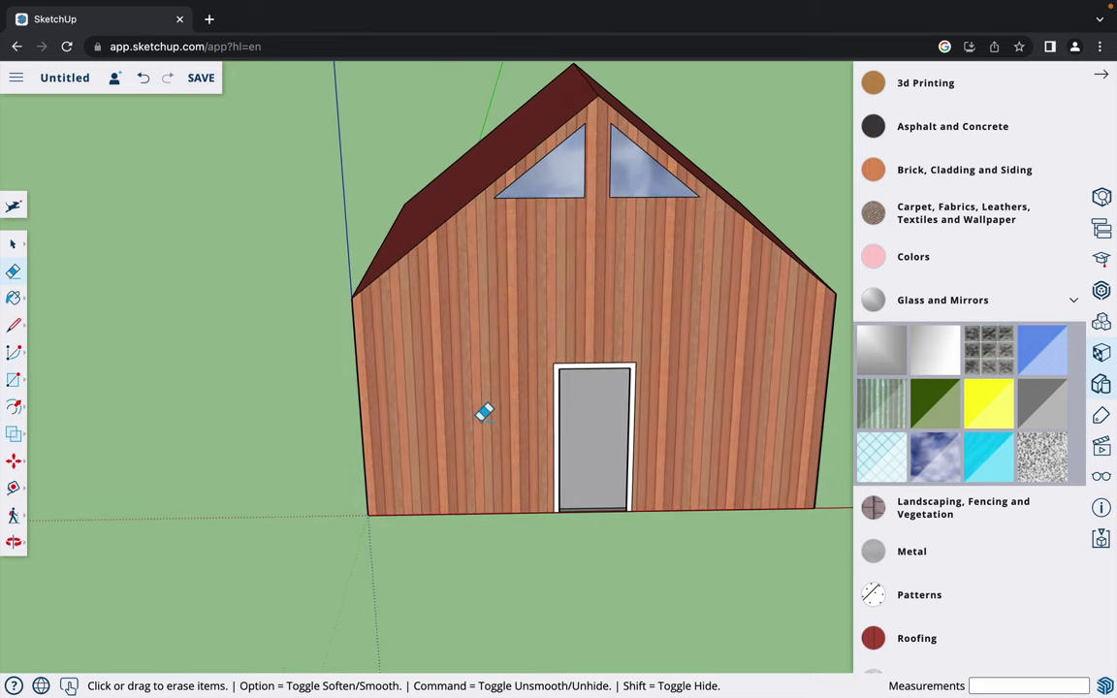
{"action": "middle_click_drag", "start_coordinate": [485, 412], "coordinate": [502, 374]}
- Draw lines from both top door corners out to the left and right wall edges
{"action": "key", "text": "l"}
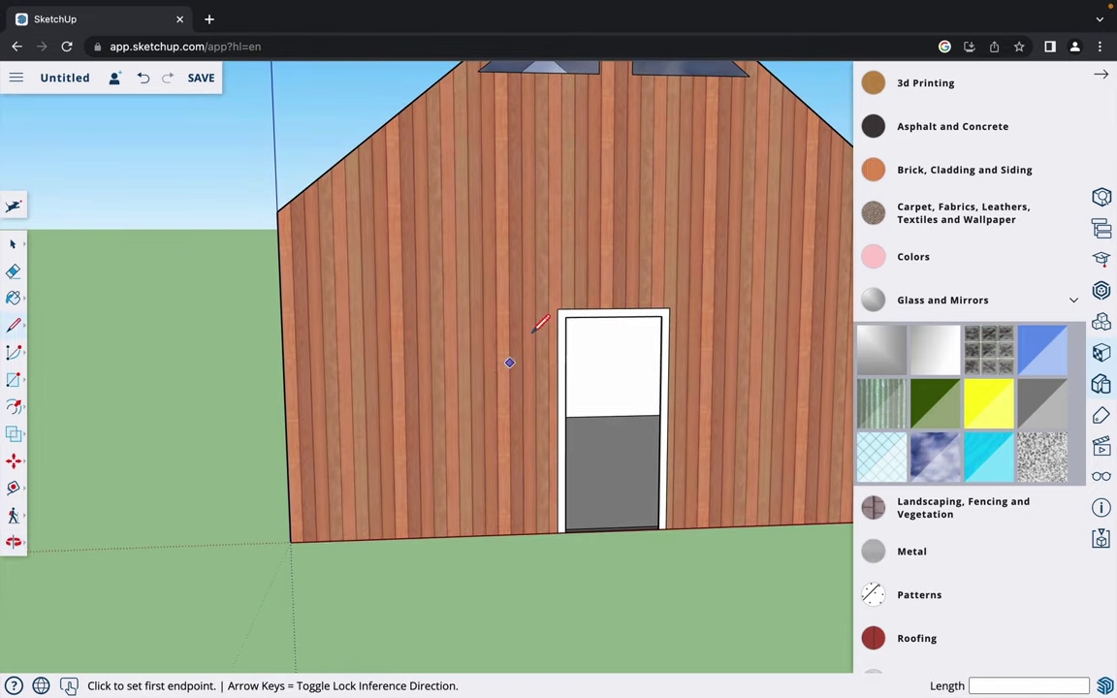
{"action": "left_click", "coordinate": [558, 308]}
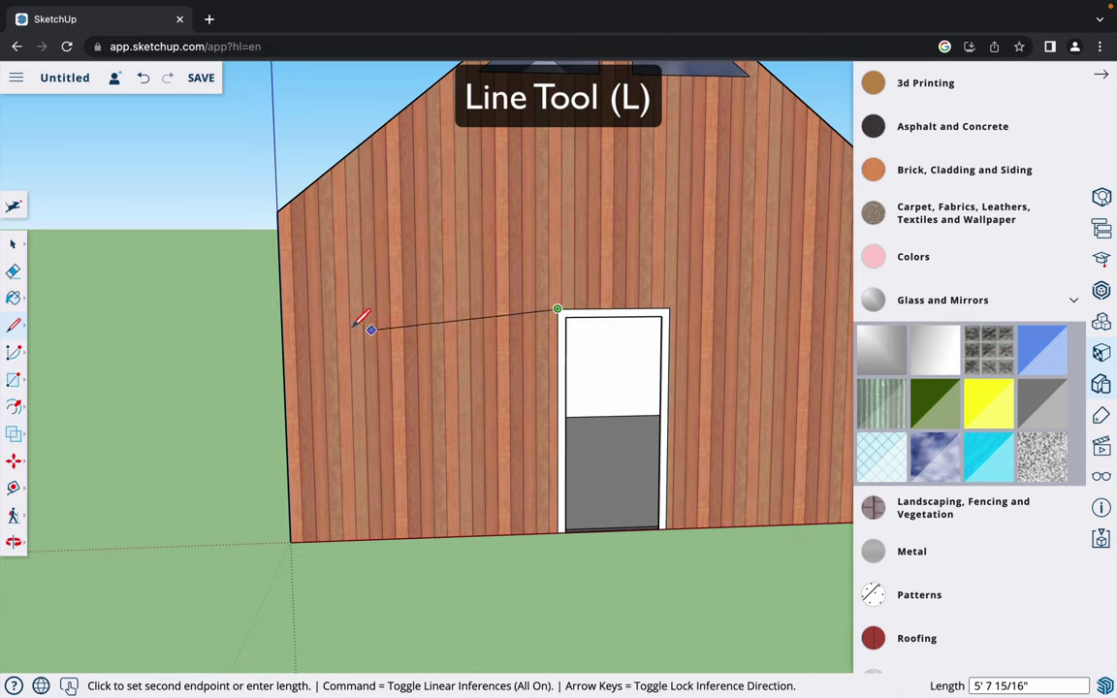
{"action": "left_click", "coordinate": [282, 310]}
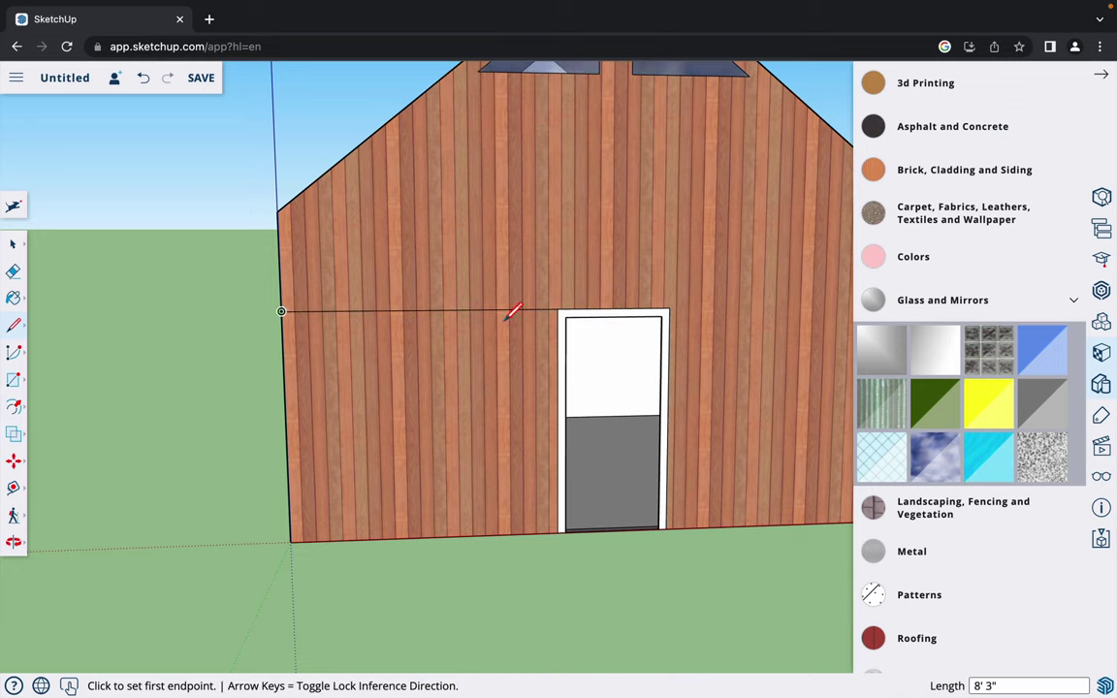
{"action": "scroll", "coordinate": [667, 324], "scroll_direction": "down", "scroll_amount": 3}
{"action": "left_click", "coordinate": [668, 317]}
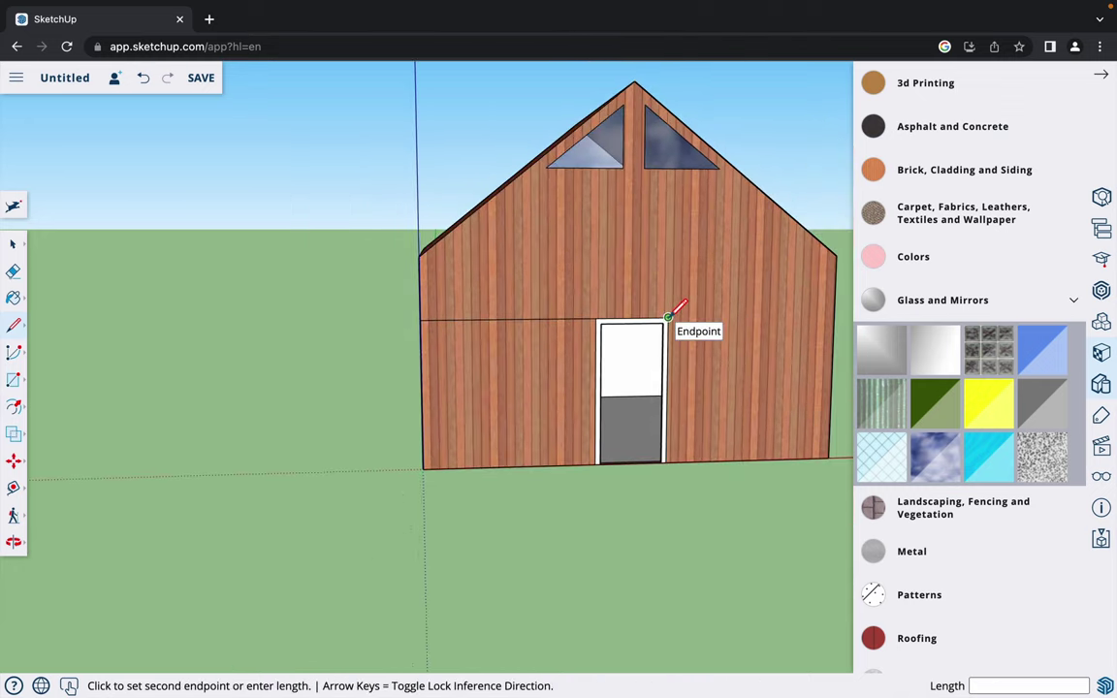
{"action": "left_click", "coordinate": [831, 316]}
{"action": "scroll", "coordinate": [551, 402], "scroll_direction": "up", "scroll_amount": 1}
{"action": "scroll", "coordinate": [551, 402], "scroll_direction": "up", "scroll_amount": 6}
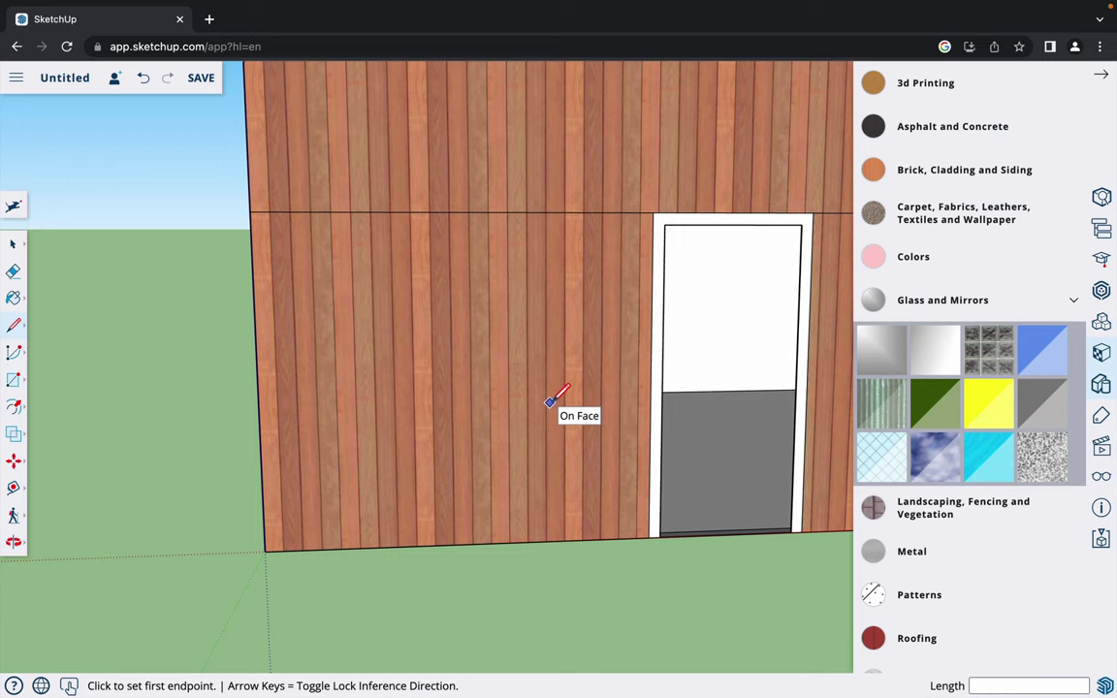
- Offset the wall face left of the door inward by 24 to outline a window
{"action": "key", "text": "f"}
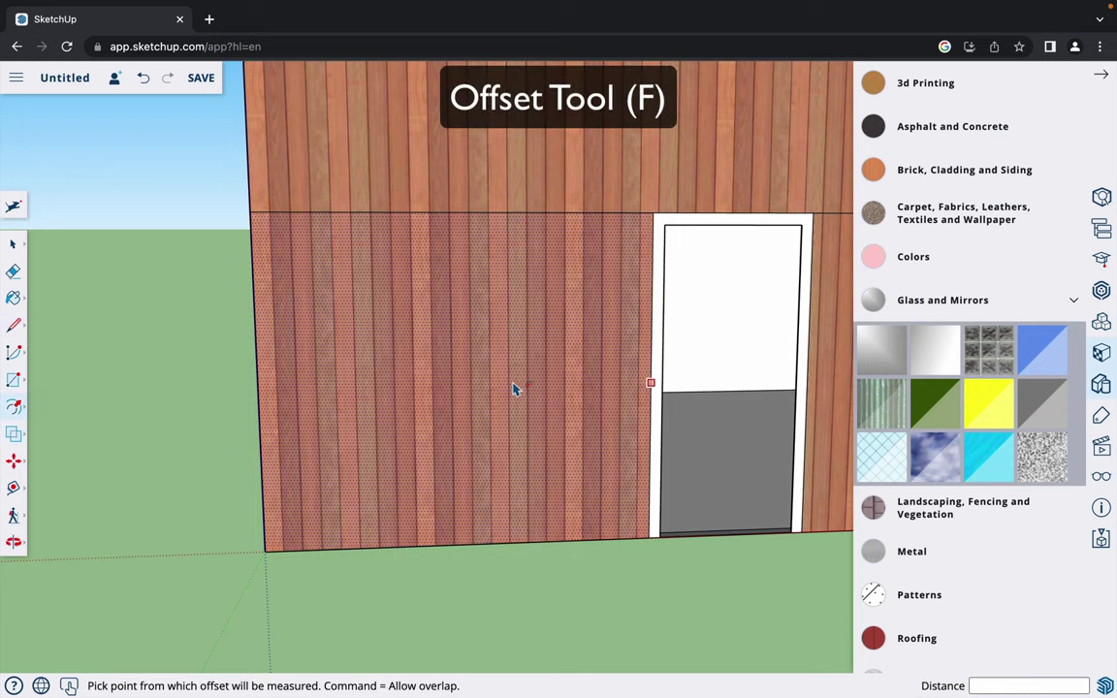
{"action": "left_click", "coordinate": [518, 386]}
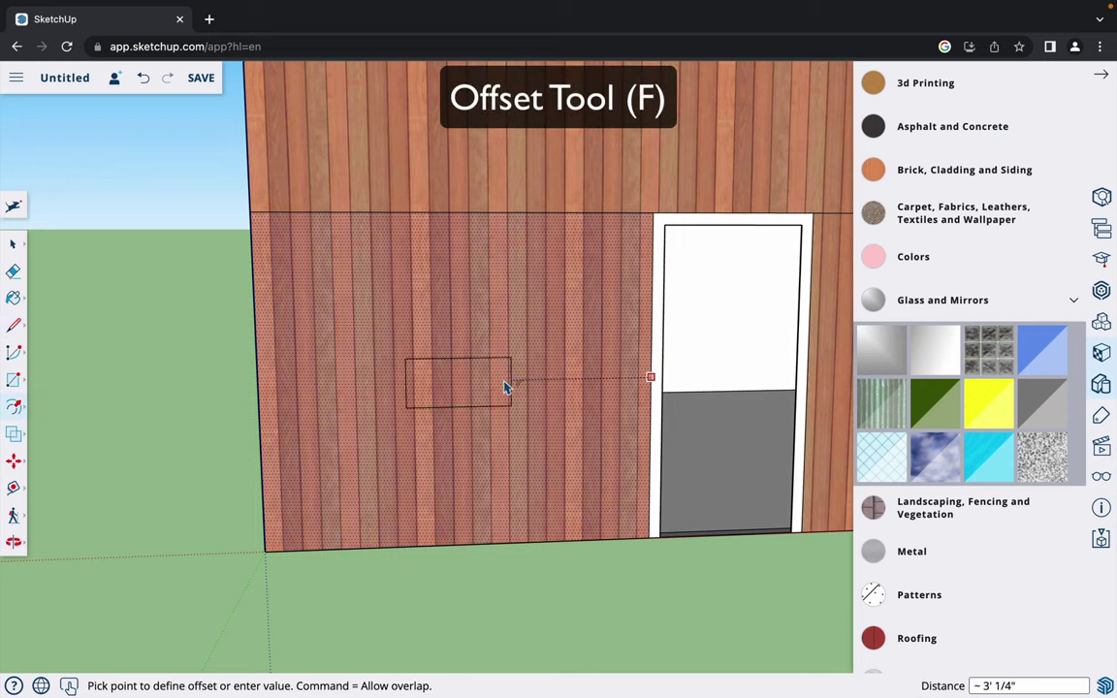
{"action": "left_click", "coordinate": [573, 357]}
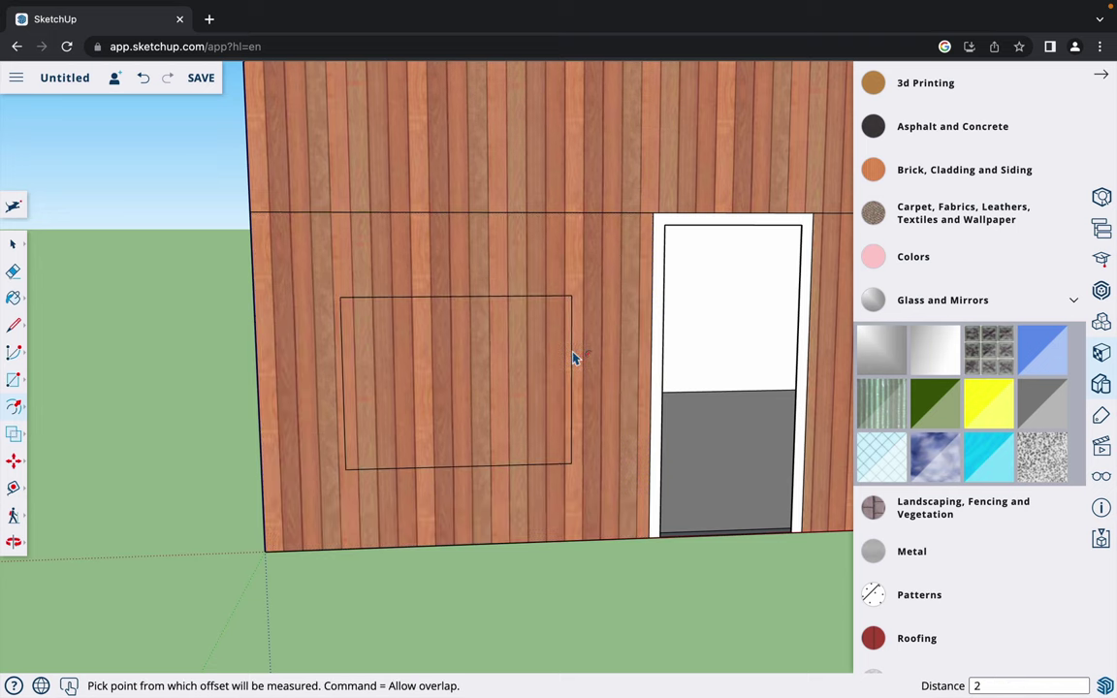
{"action": "key", "text": "Return"}
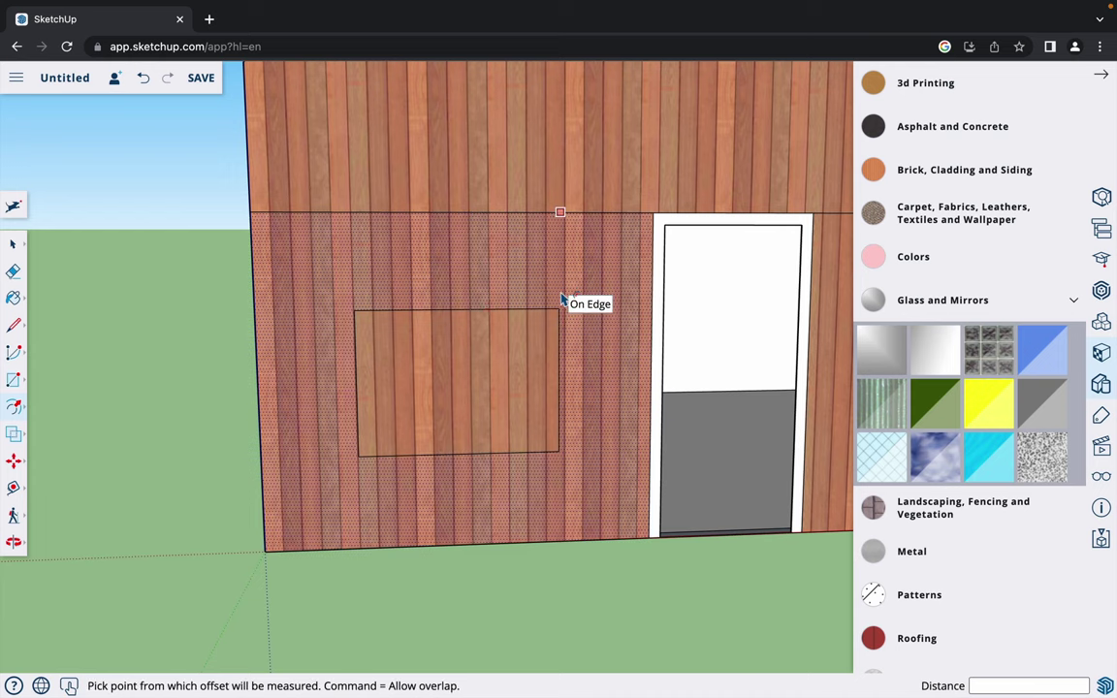
- Offset the wall face right of the door inward by 24 for a matching window
{"action": "middle_click_drag", "start_coordinate": [561, 301], "coordinate": [584, 292]}
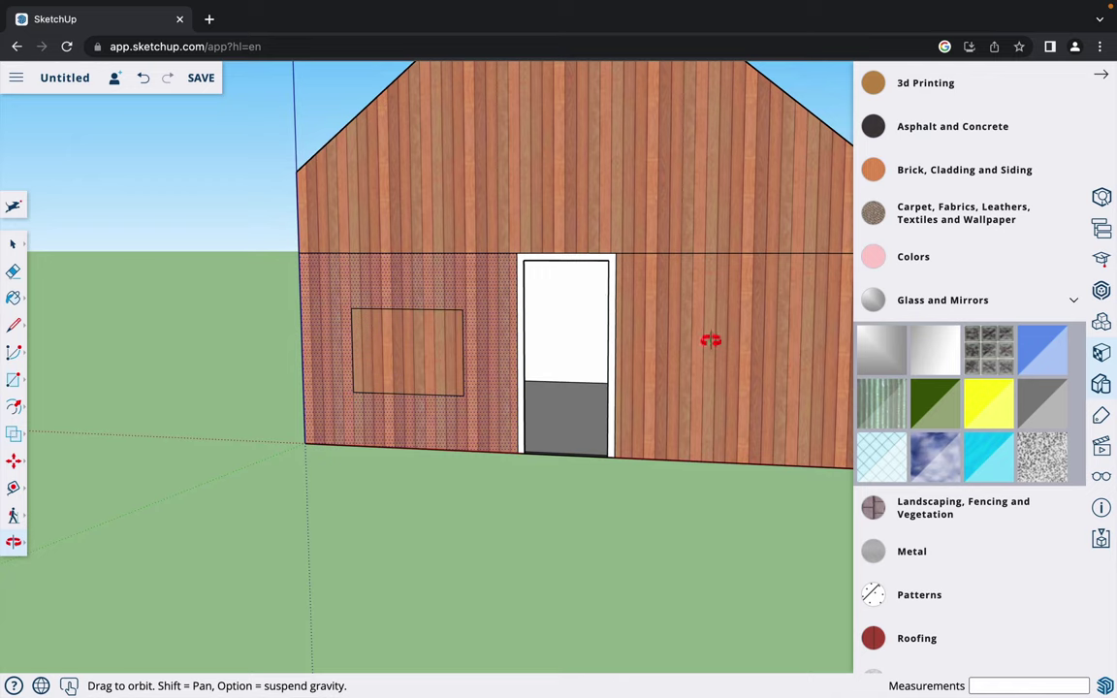
{"action": "key", "text": "space"}
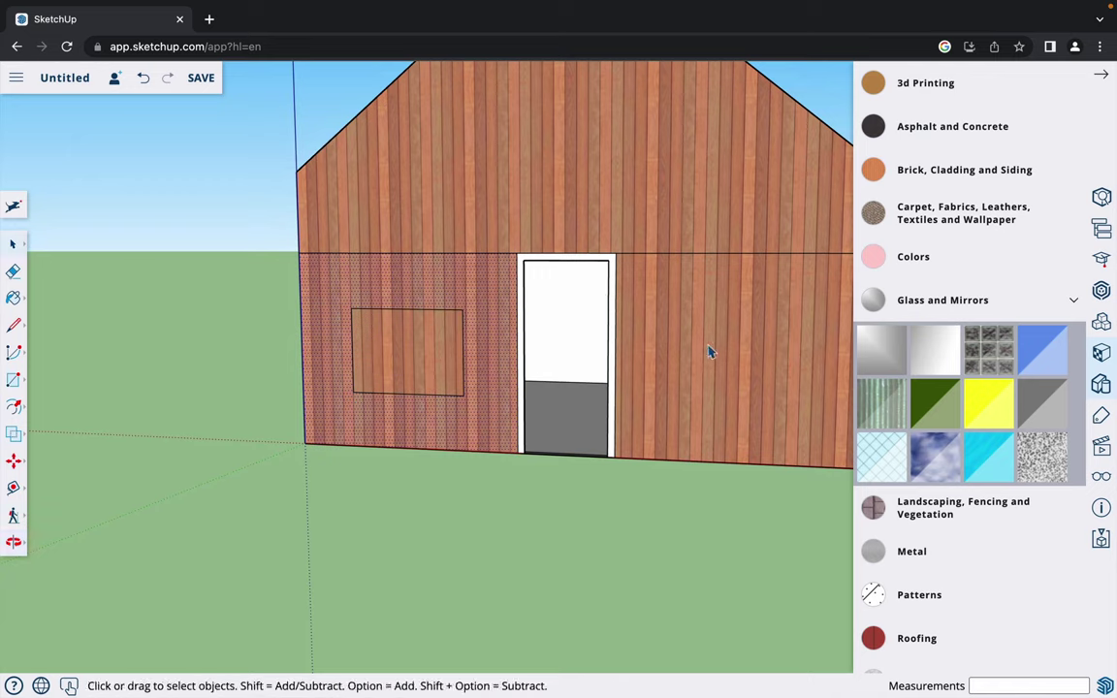
{"action": "left_click", "coordinate": [709, 352]}
{"action": "key", "text": "f"}
{"action": "left_click", "coordinate": [720, 362]}
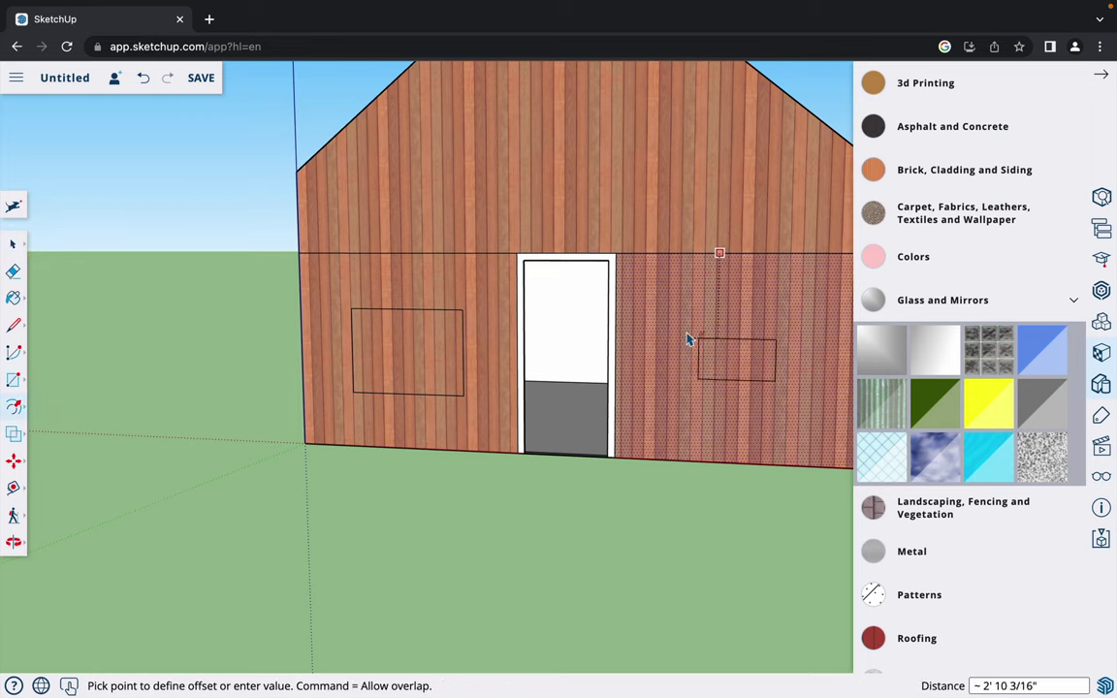
{"action": "left_click", "coordinate": [662, 309]}
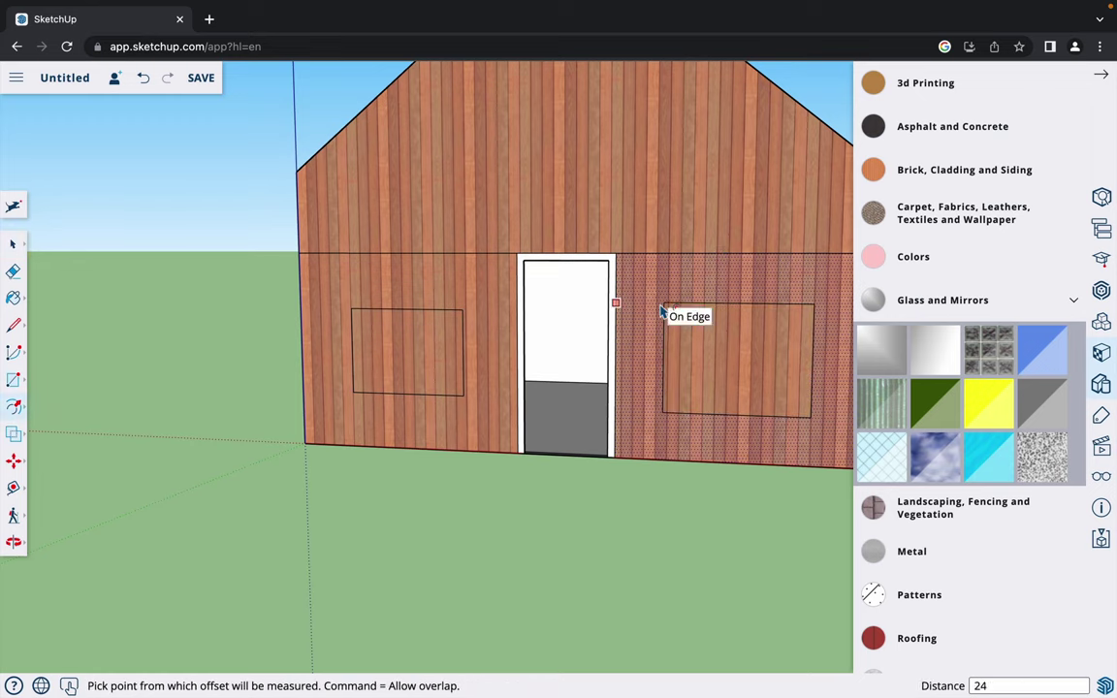
{"action": "type", "text": "24"}
{"action": "key", "text": "Return"}
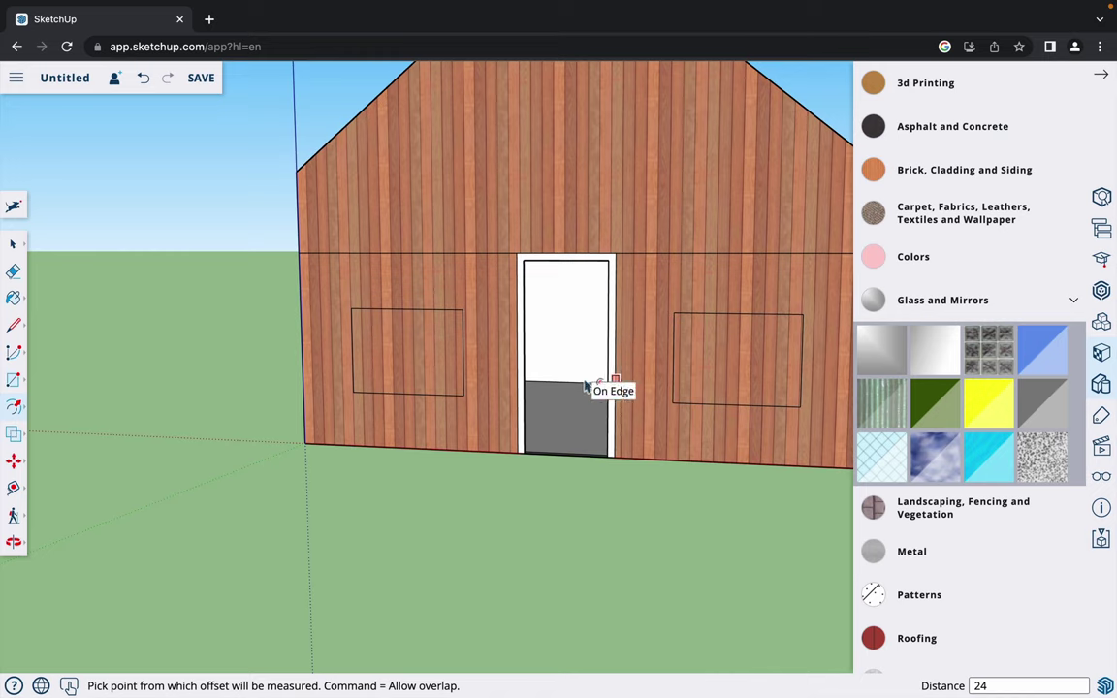
- Paint the right window with Translucent Glass Sky Reflection
{"action": "key", "text": "b"}
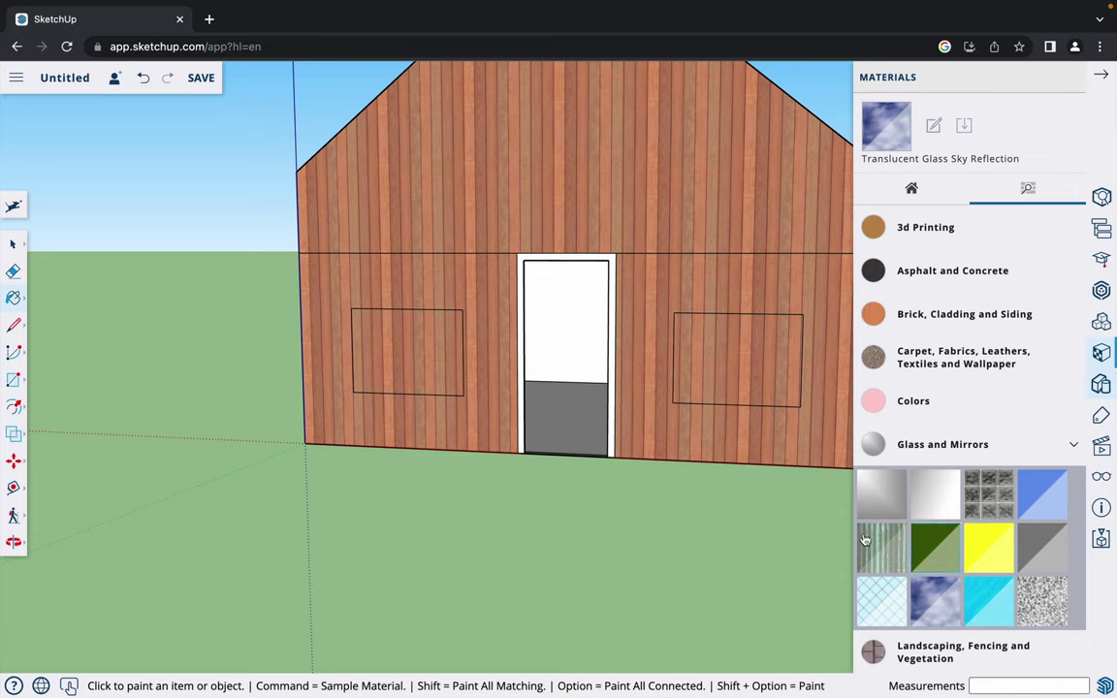
{"action": "left_click", "coordinate": [756, 366]}
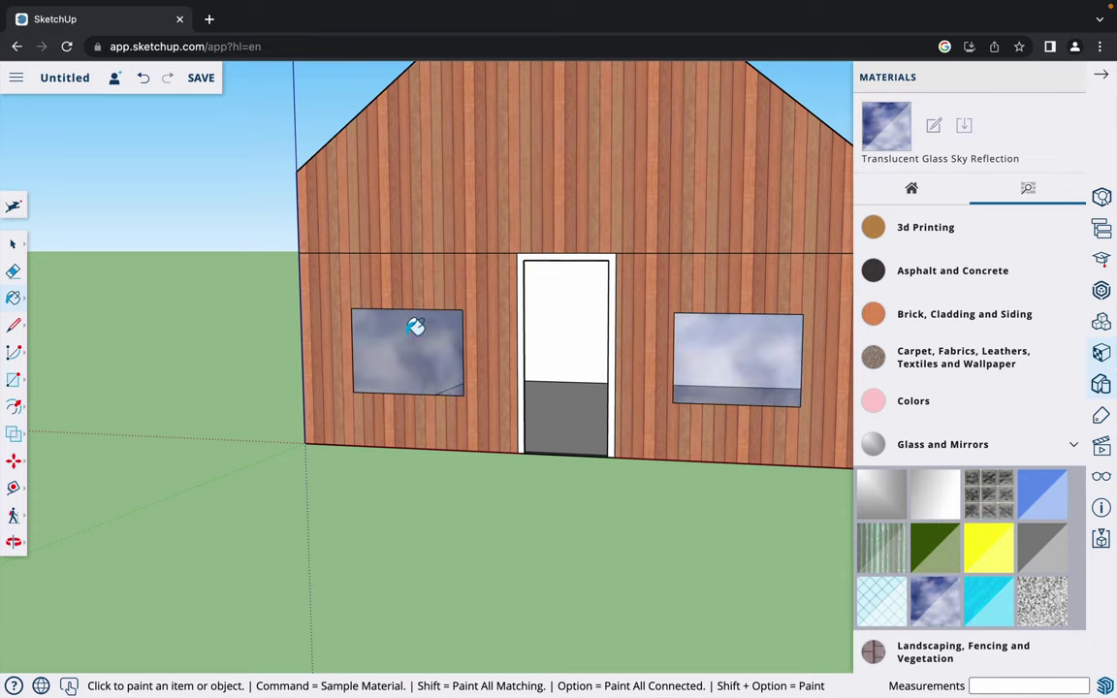
{"action": "middle_click_drag", "start_coordinate": [401, 459], "coordinate": [439, 444]}
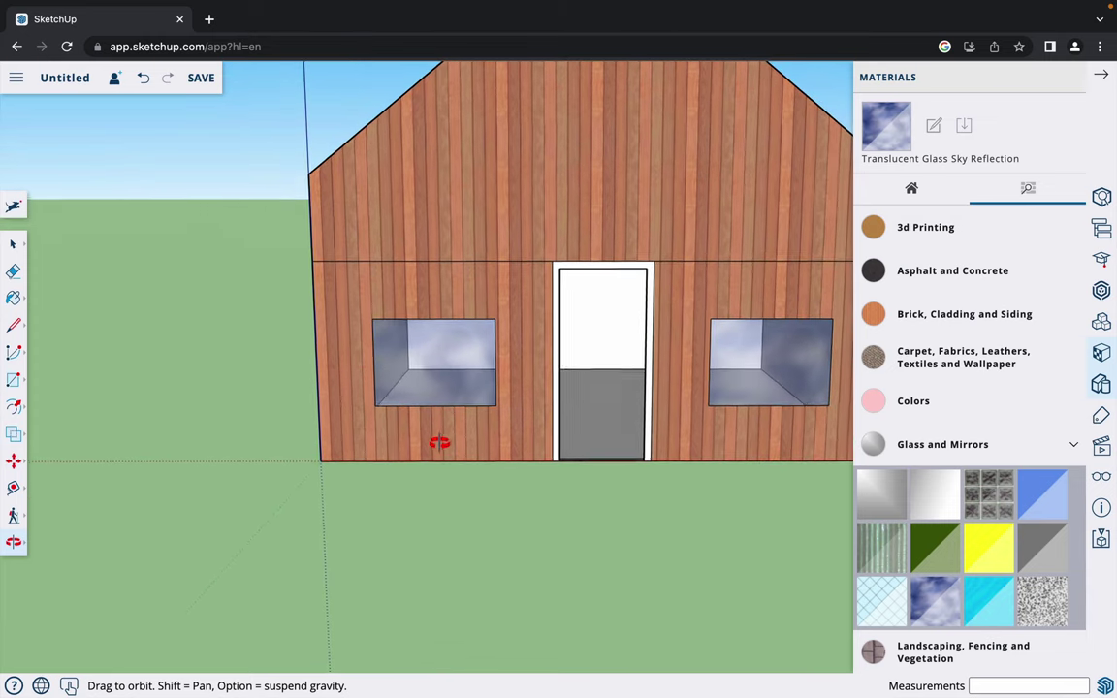
{"action": "scroll", "coordinate": [536, 409], "scroll_direction": "up", "scroll_amount": 4}
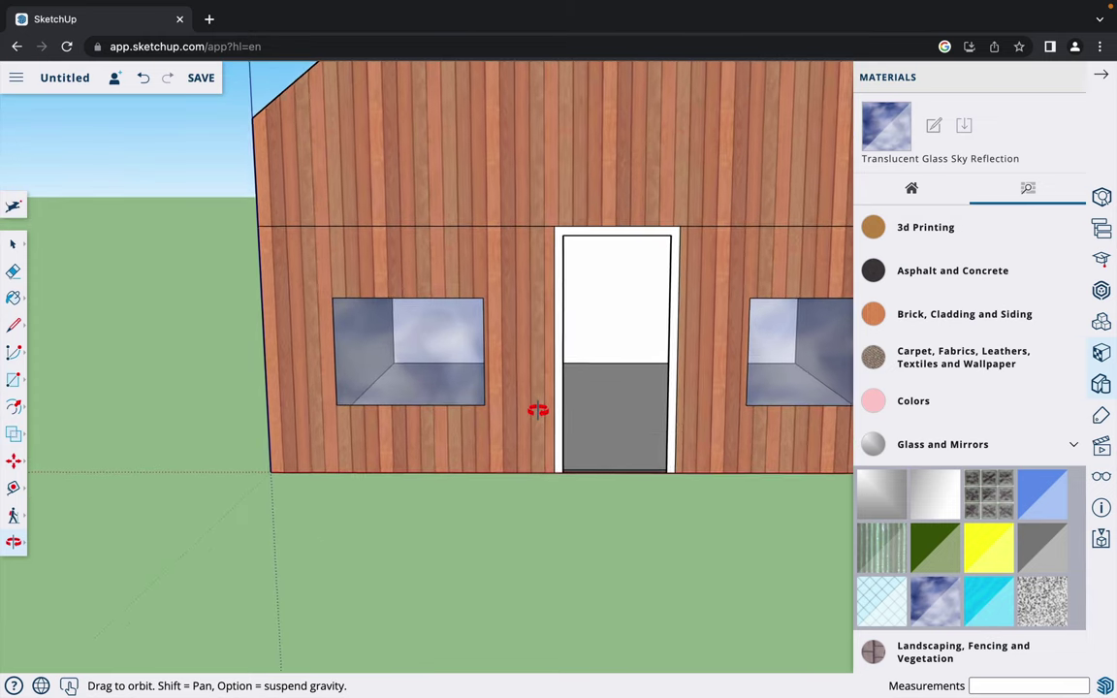
- Erase the horizontal wall lines on both sides of the door
{"action": "key", "text": "e"}
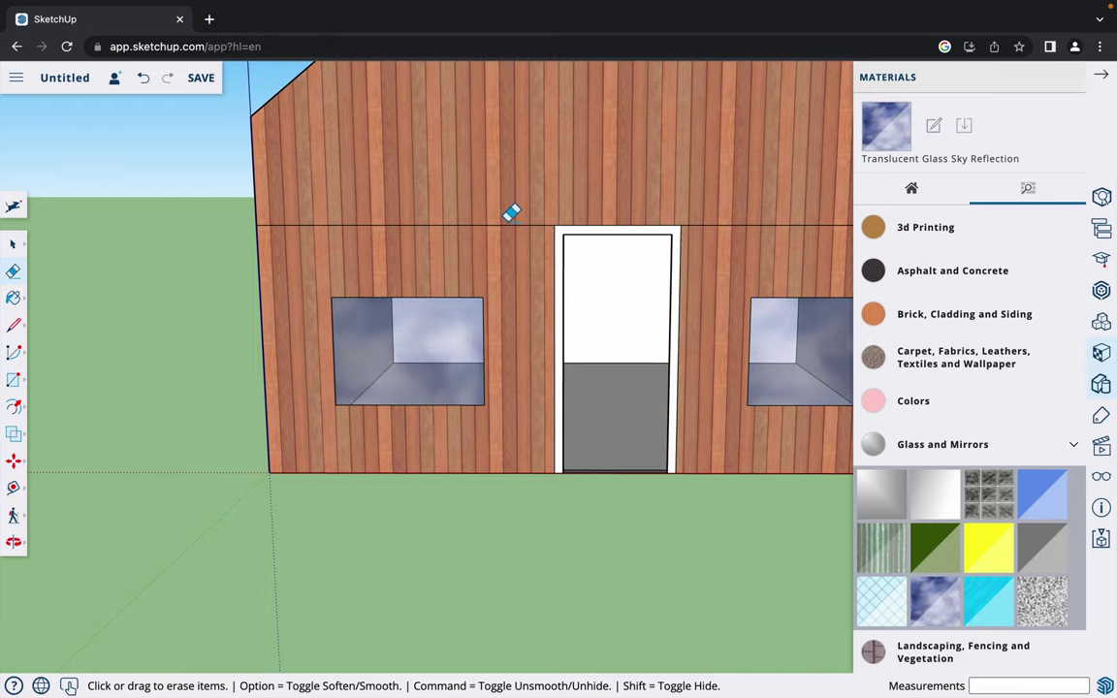
{"action": "left_click_drag", "start_coordinate": [511, 212], "coordinate": [511, 230]}
{"action": "left_click_drag", "start_coordinate": [733, 202], "coordinate": [734, 228]}
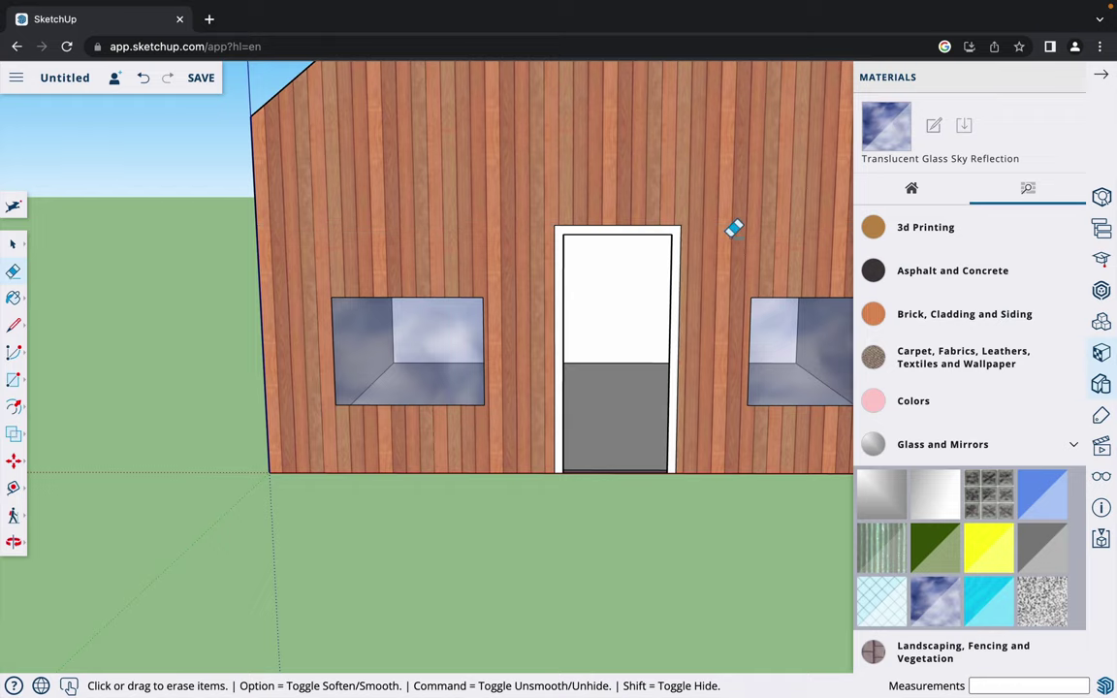
{"action": "scroll", "coordinate": [418, 372], "scroll_direction": "down", "scroll_amount": 4}
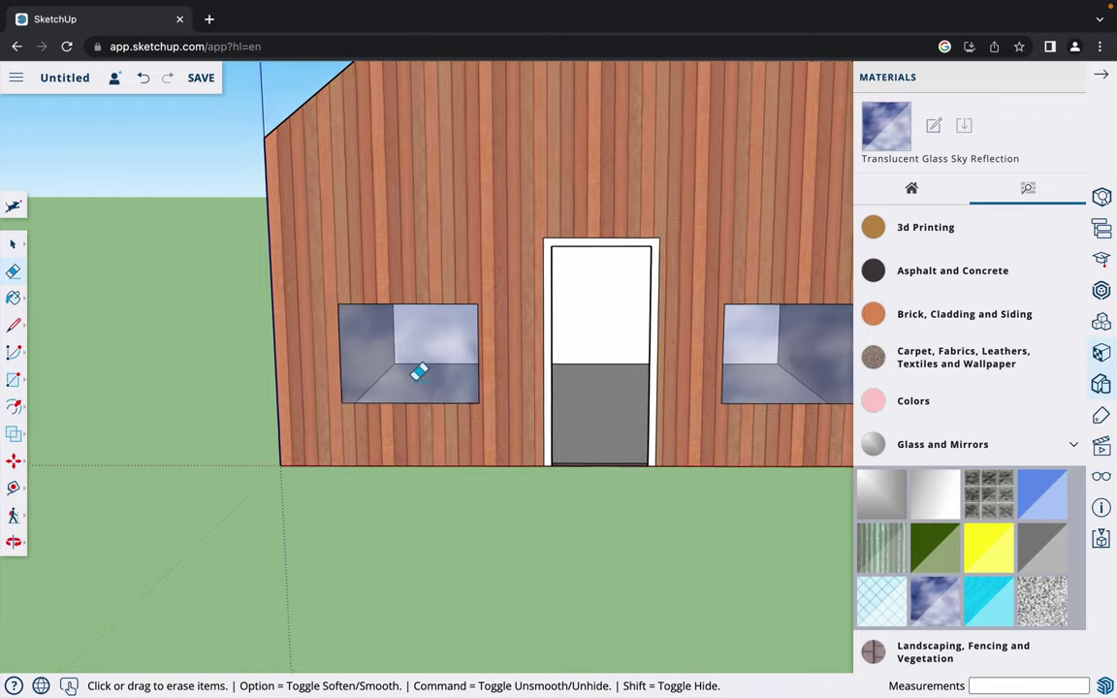
{"action": "scroll", "coordinate": [432, 365], "scroll_direction": "up", "scroll_amount": 1}
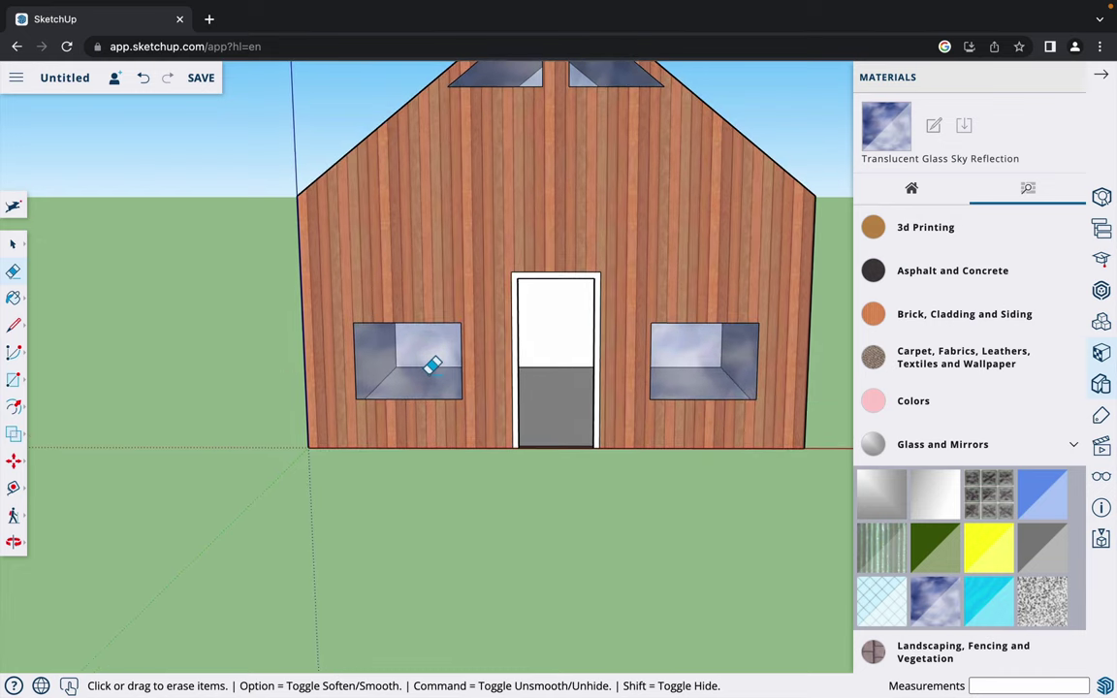
{"action": "scroll", "coordinate": [433, 365], "scroll_direction": "up", "scroll_amount": 2}
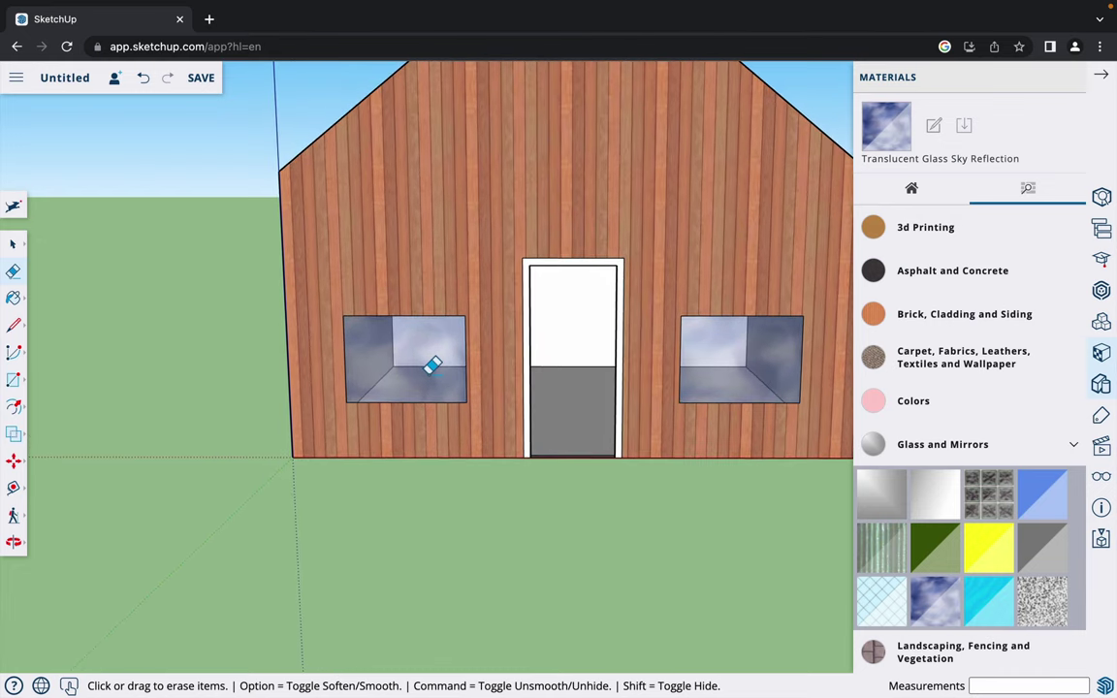
{"action": "key", "text": "space"}
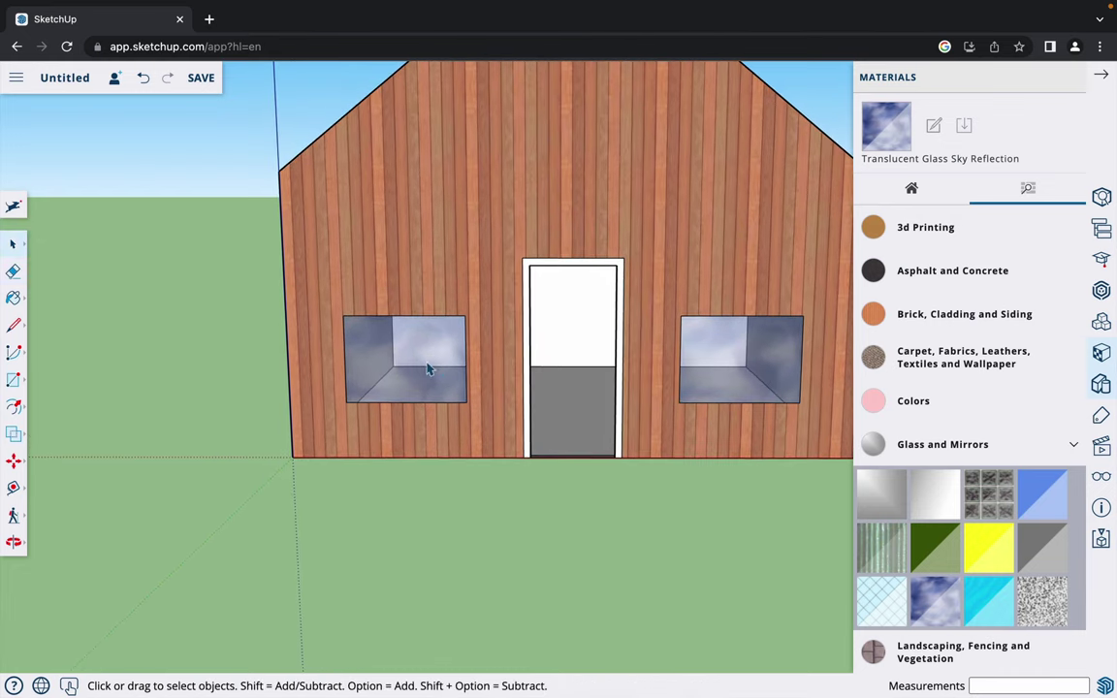
- Select the left window, then the whole house front
{"action": "left_click", "coordinate": [427, 369]}
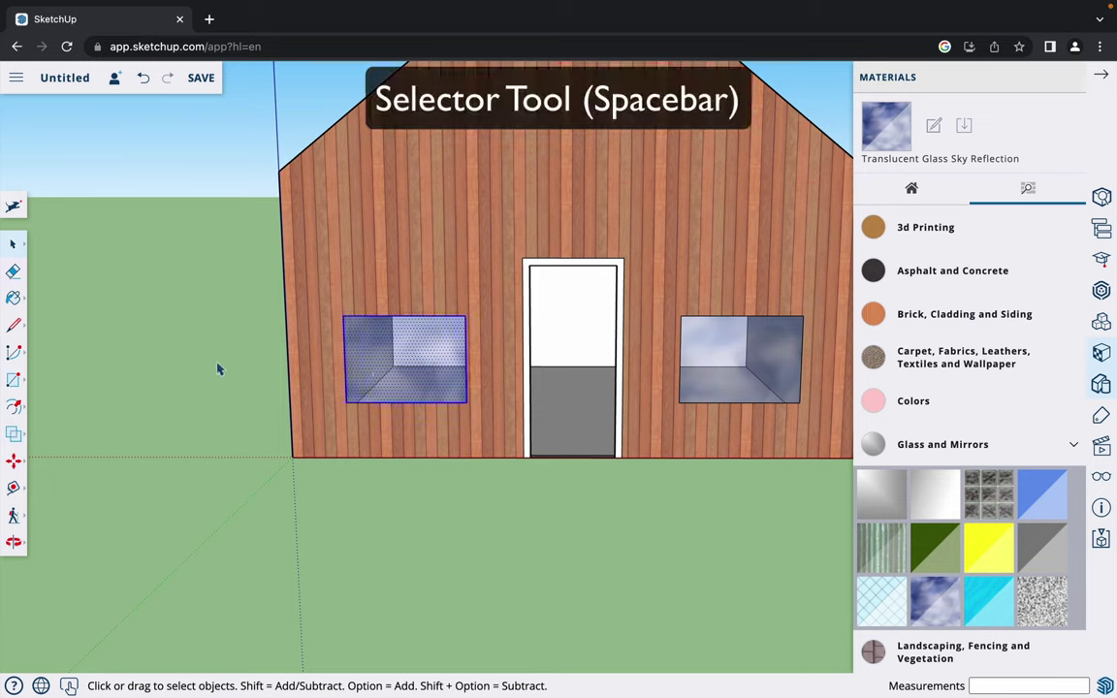
{"action": "left_click", "coordinate": [213, 366]}
{"action": "left_click", "coordinate": [424, 372]}
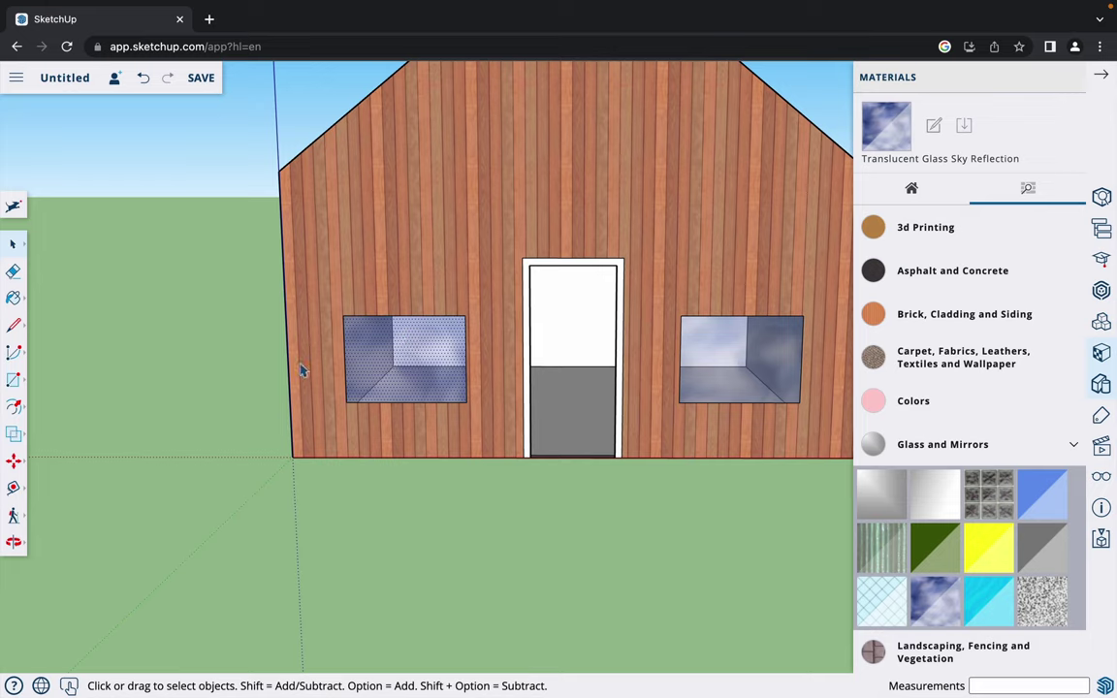
{"action": "left_click", "coordinate": [248, 377]}
{"action": "left_click", "coordinate": [400, 378]}
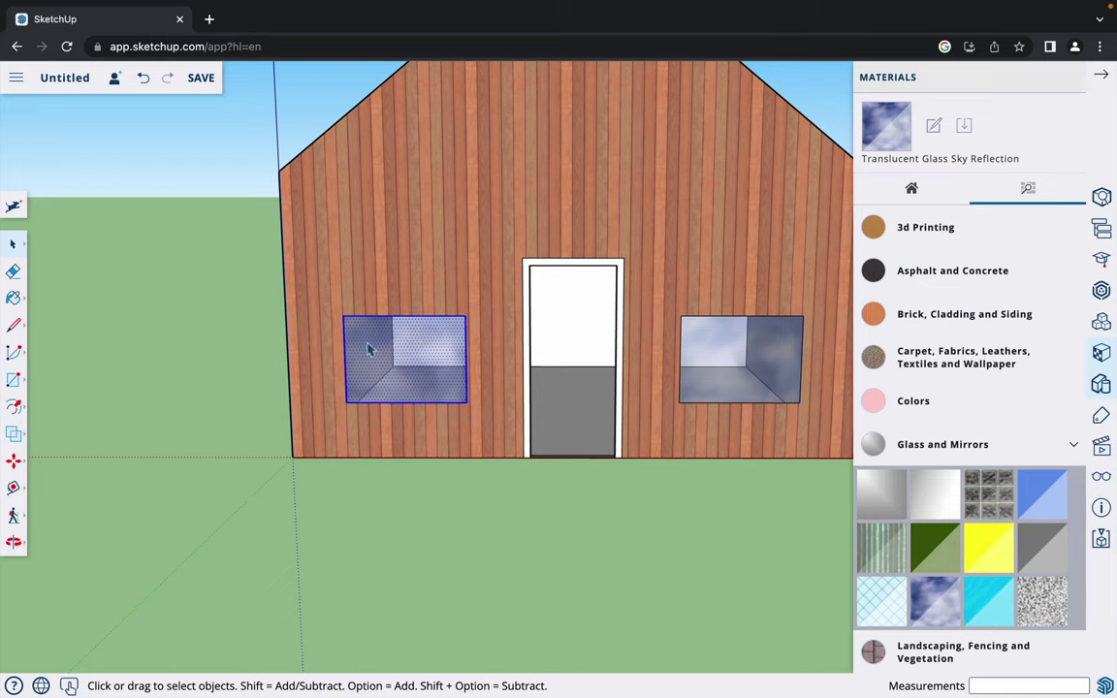
{"action": "left_click", "coordinate": [248, 373]}
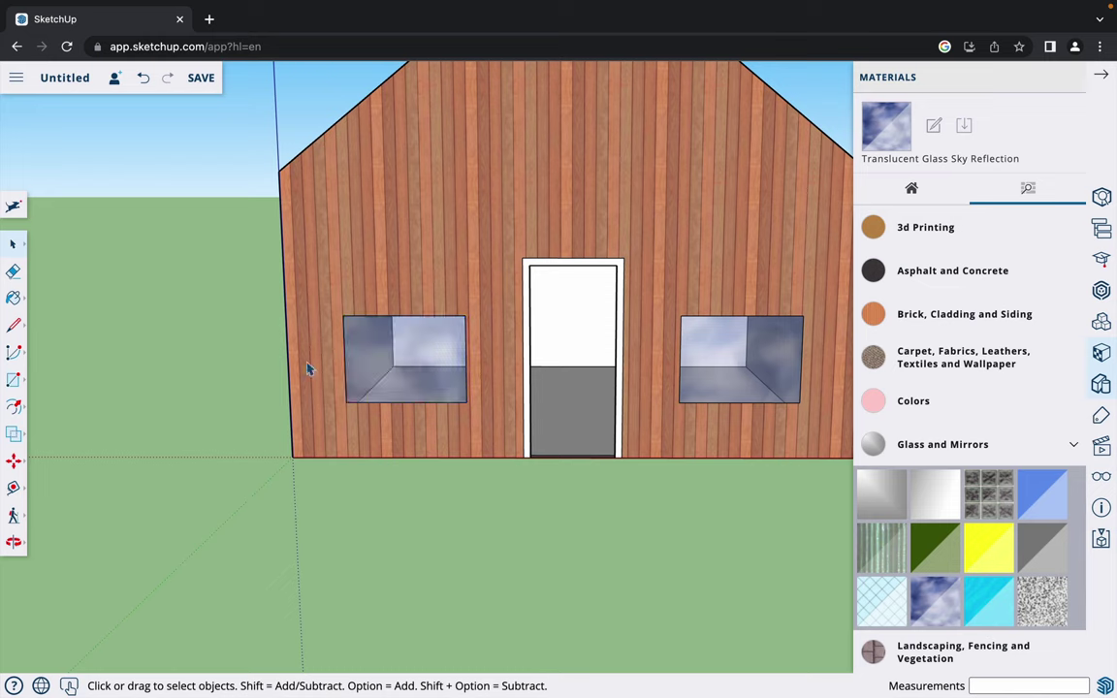
{"action": "triple_click", "coordinate": [398, 366]}
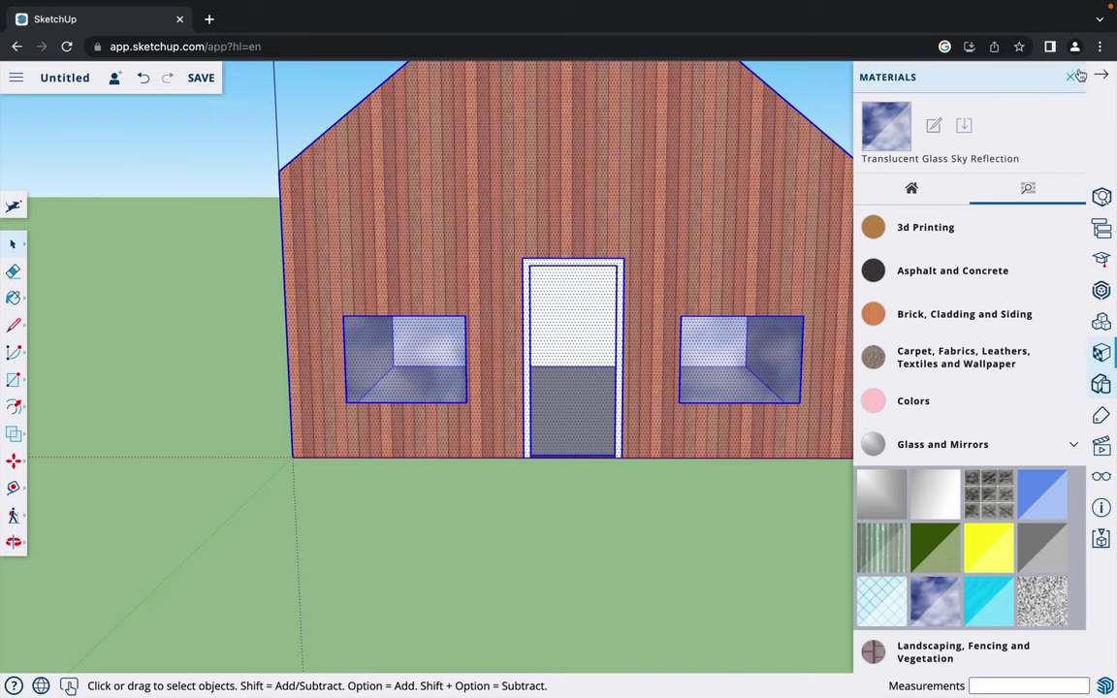
- Close the materials library and select both front windows
{"action": "left_click", "coordinate": [1072, 76]}
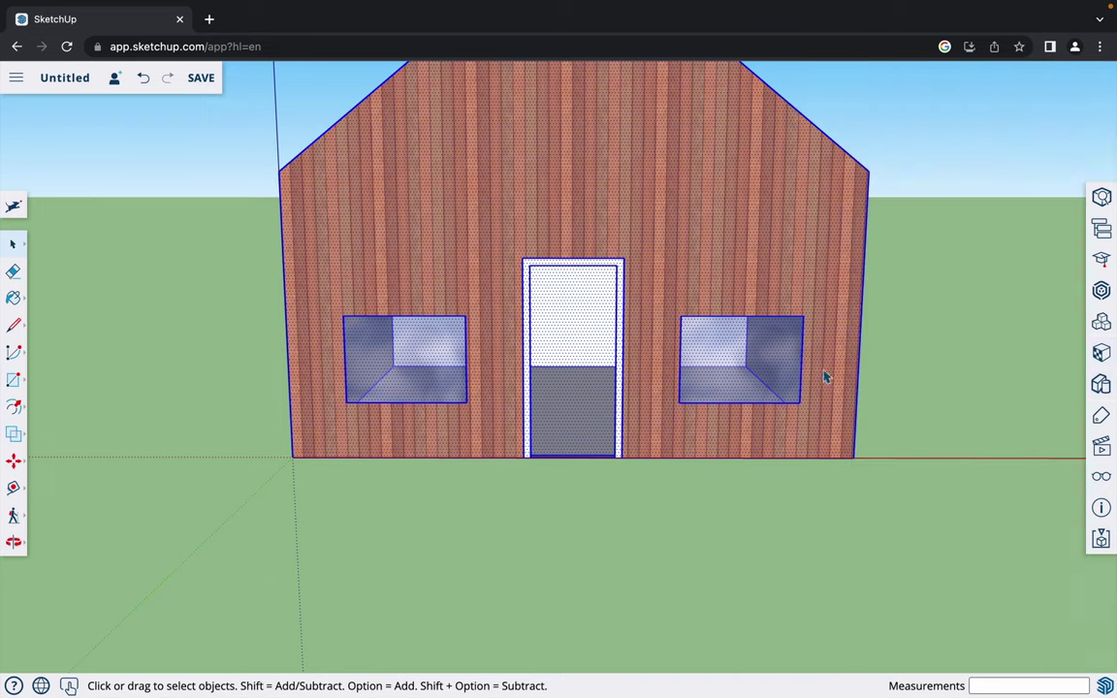
{"action": "left_click", "coordinate": [625, 527]}
{"action": "left_click", "coordinate": [435, 361]}
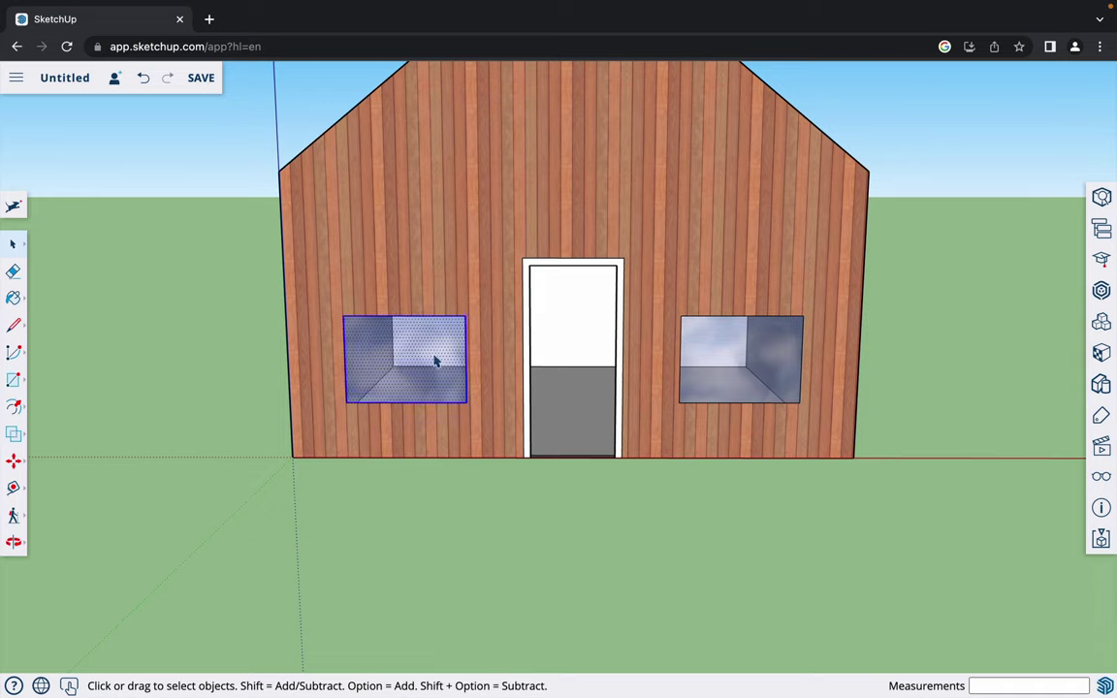
{"action": "left_click", "coordinate": [712, 361], "text": "shift"}
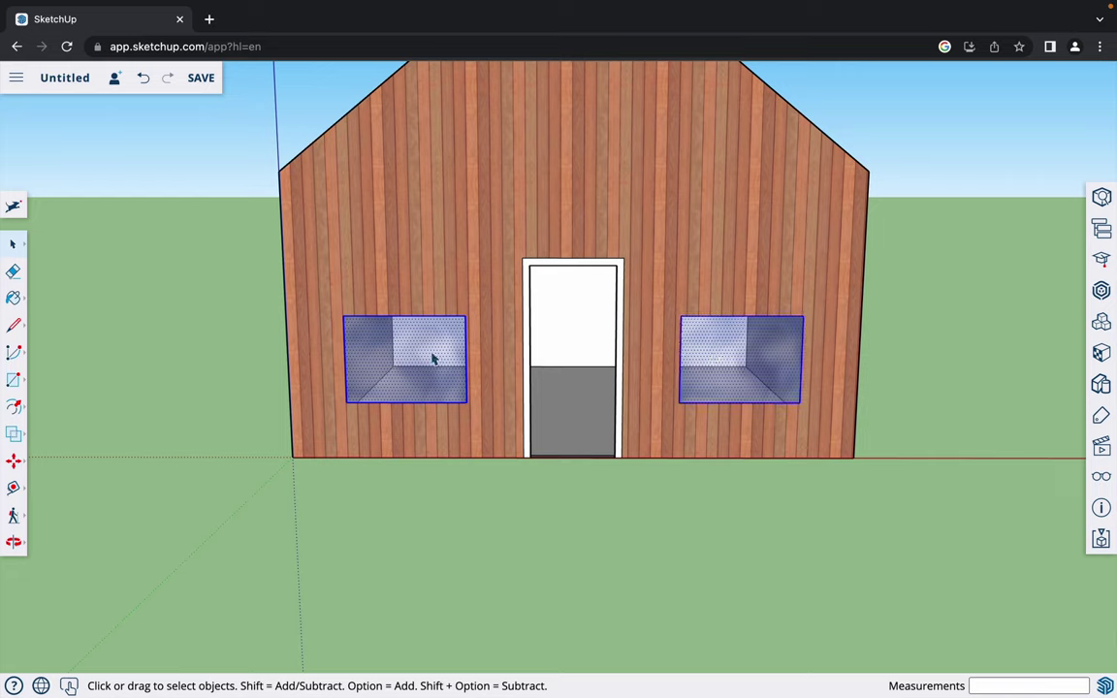
- Move both selected windows up the wall by 10
{"action": "key", "text": "m"}
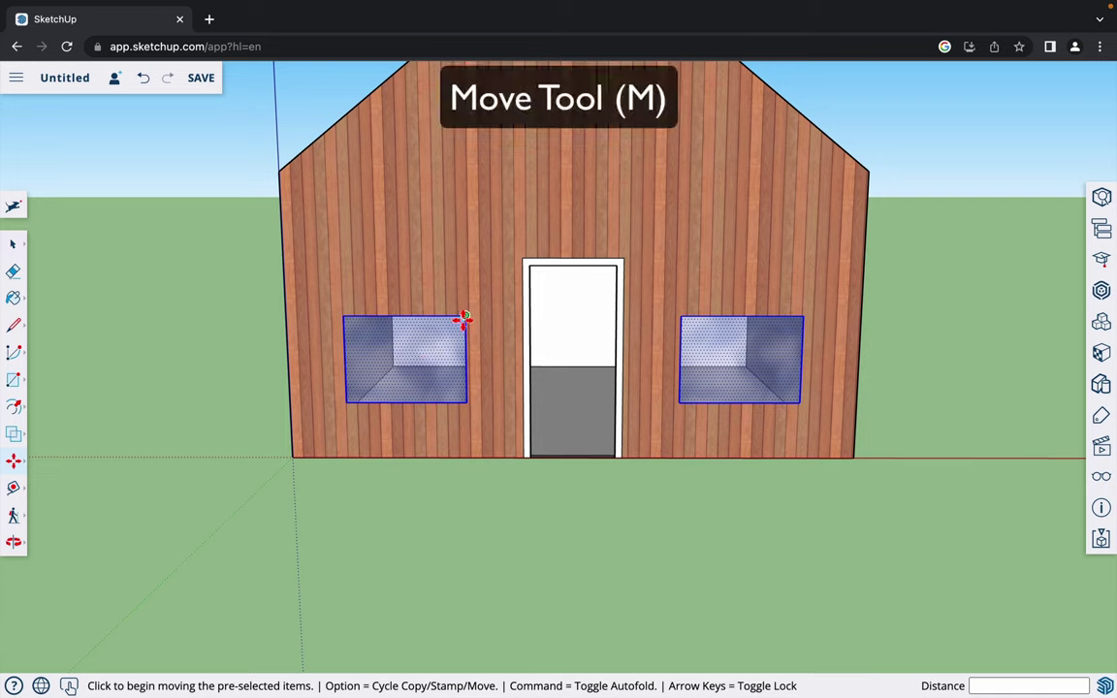
{"action": "left_click", "coordinate": [463, 316]}
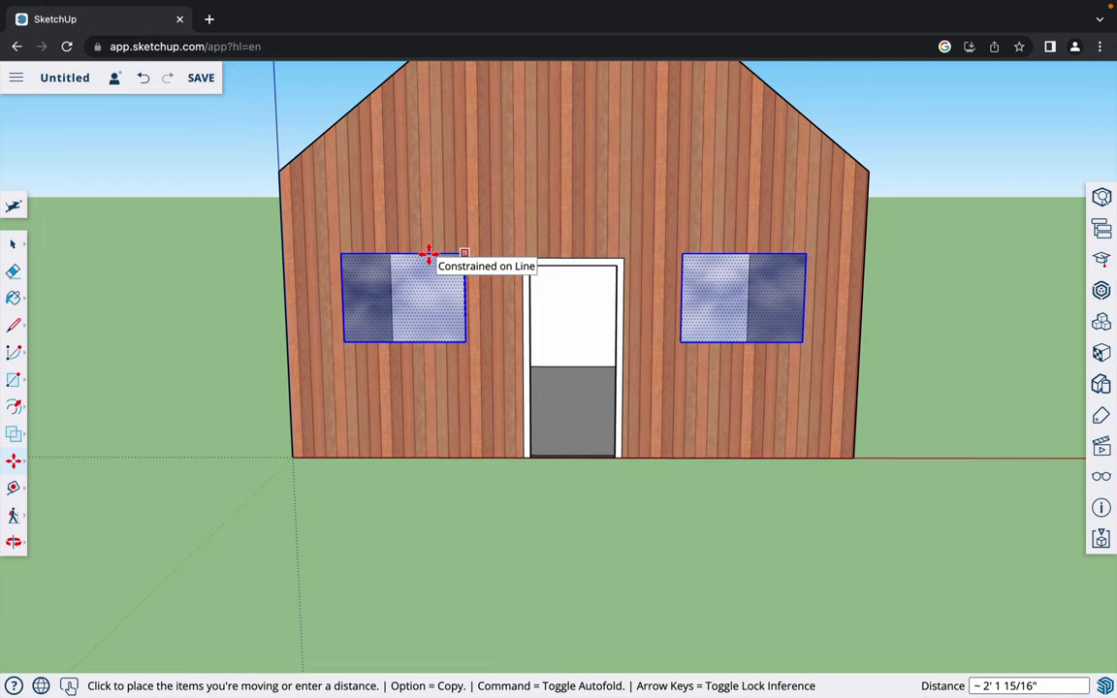
{"action": "left_click", "coordinate": [427, 253]}
{"action": "type", "text": "10"}
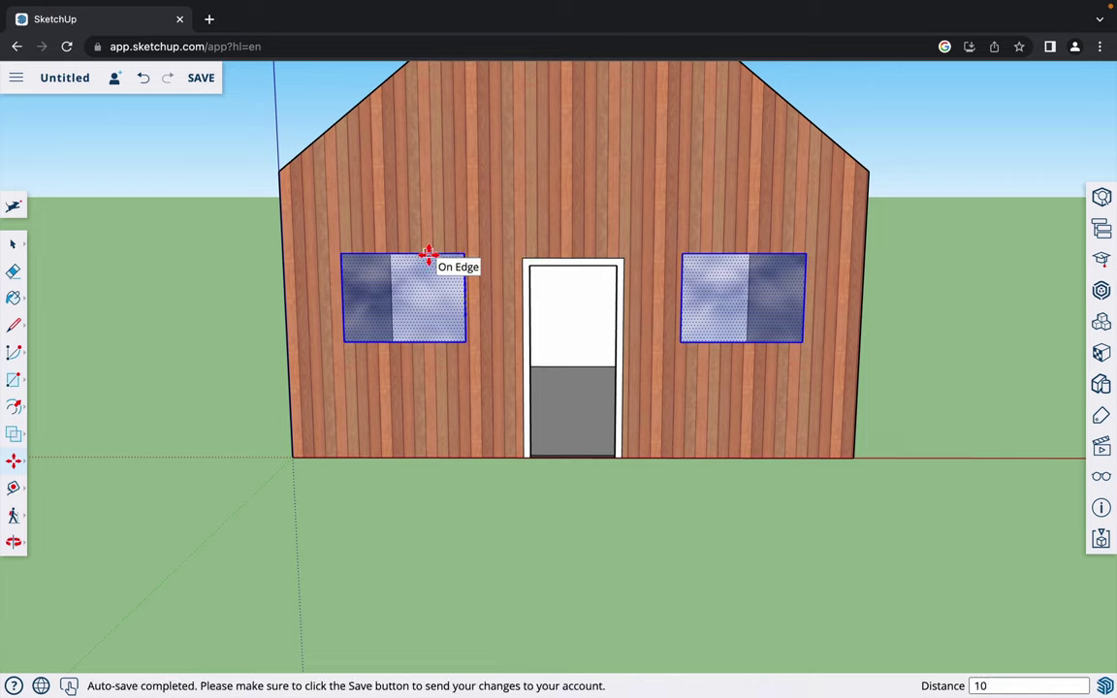
{"action": "key", "text": "Return"}
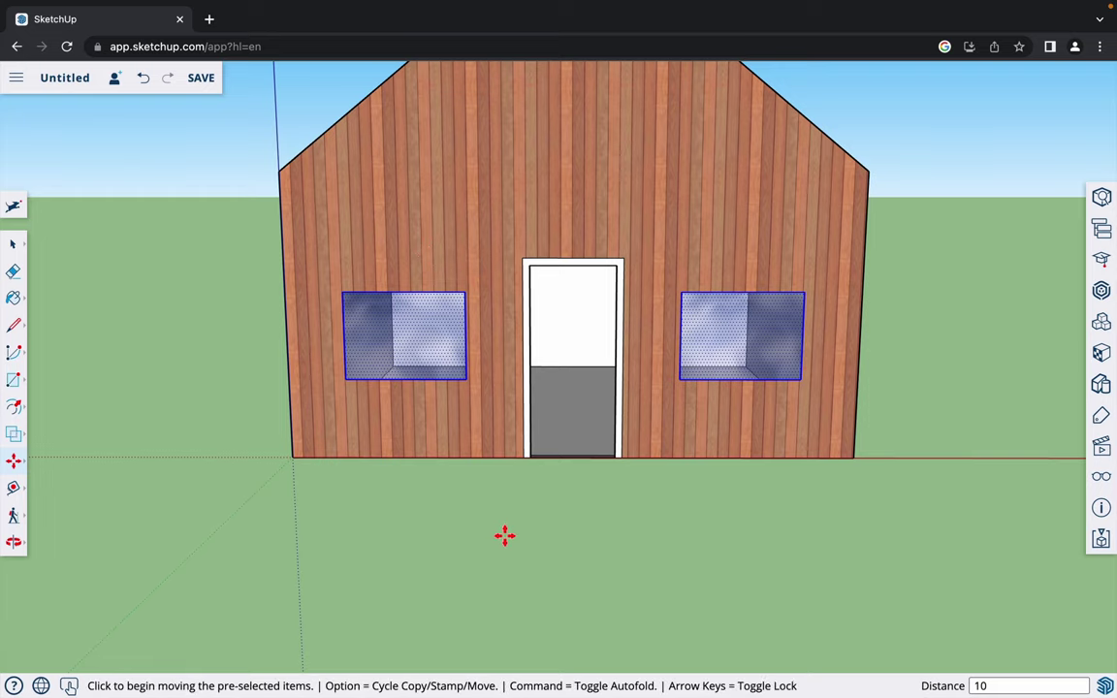
{"action": "key", "text": "space"}
- Clear the selection and start a Tape Measure guide from the window edge midpoint
{"action": "key", "text": "o"}
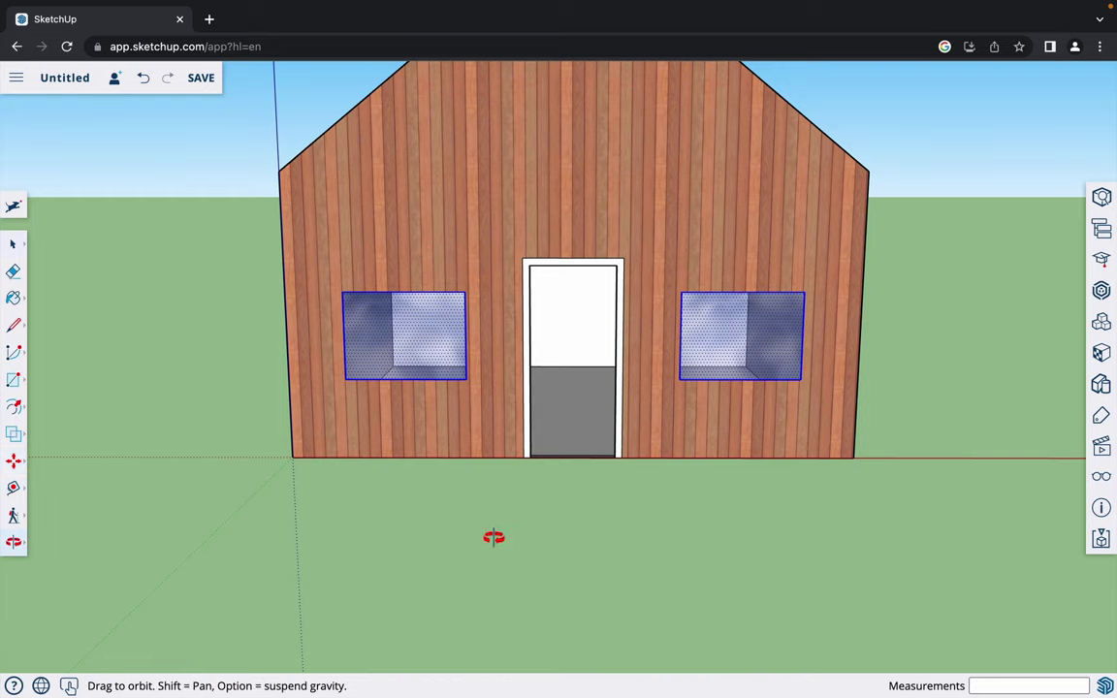
{"action": "left_click_drag", "start_coordinate": [449, 538], "coordinate": [525, 497]}
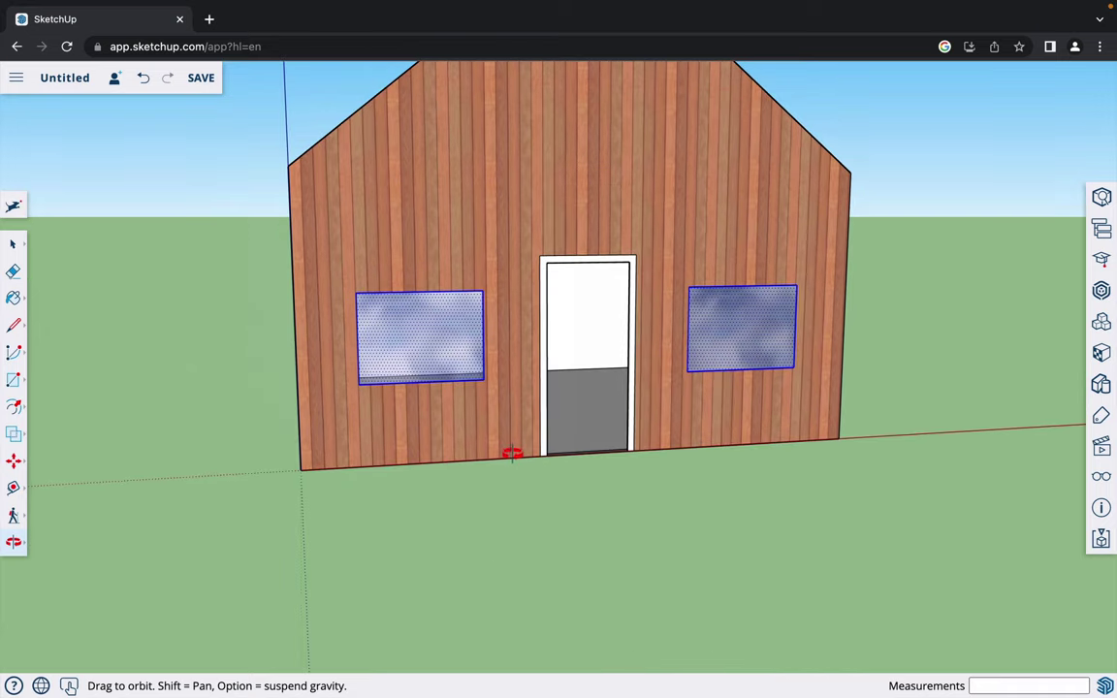
{"action": "key", "text": "space"}
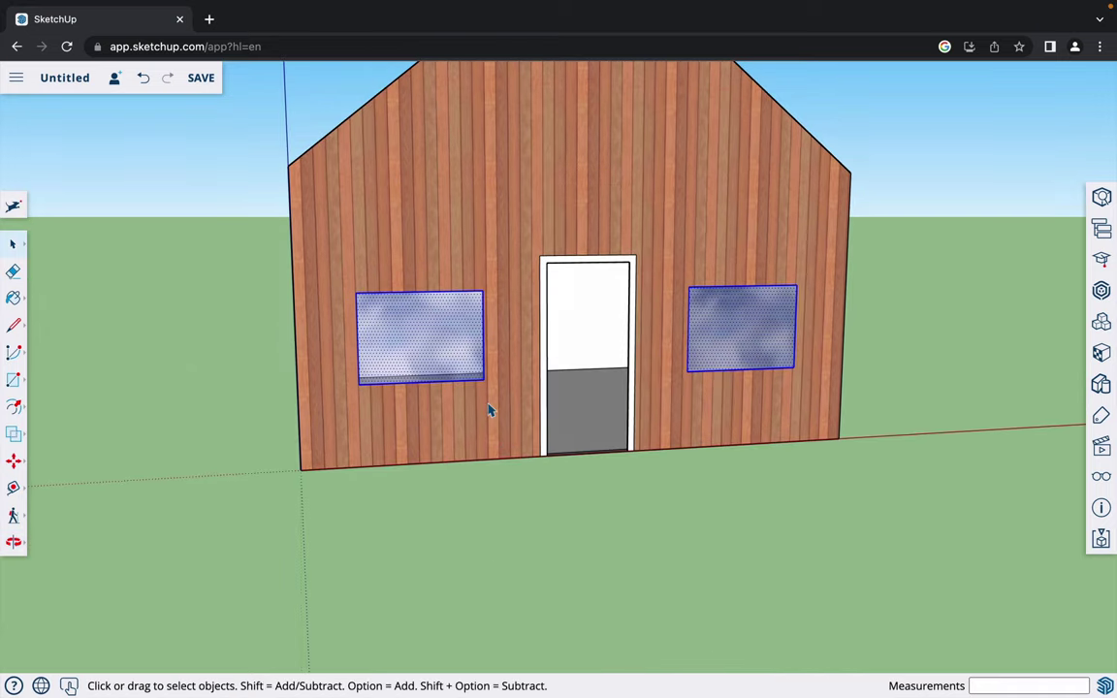
{"action": "scroll", "coordinate": [489, 411], "scroll_direction": "up", "scroll_amount": 3}
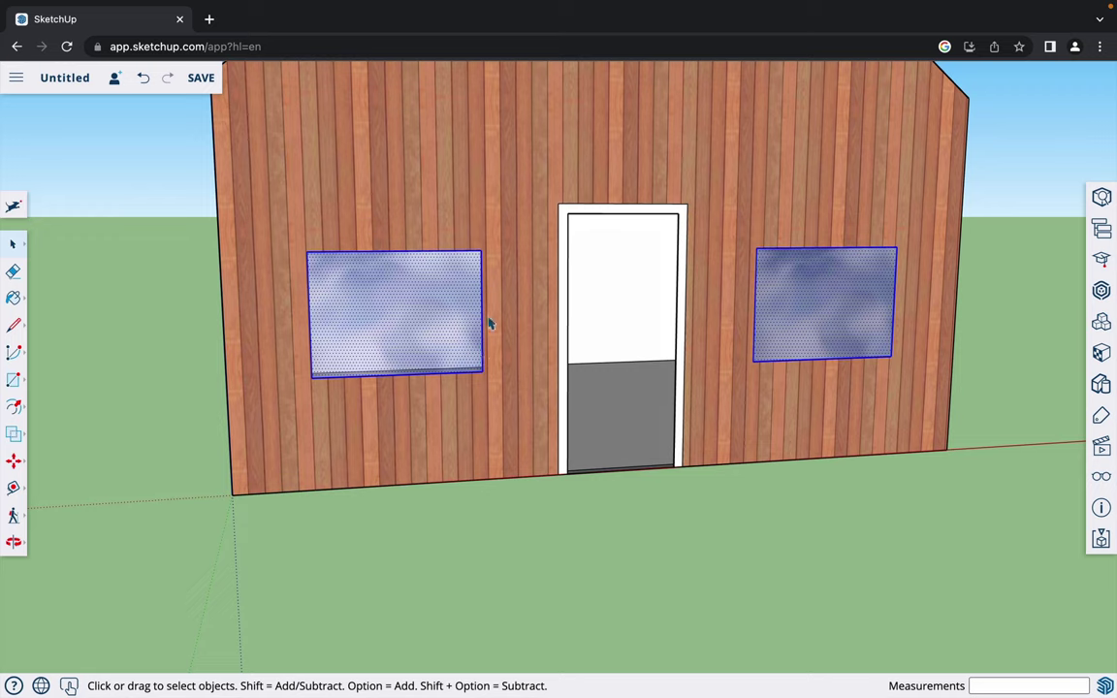
{"action": "left_click", "coordinate": [499, 526]}
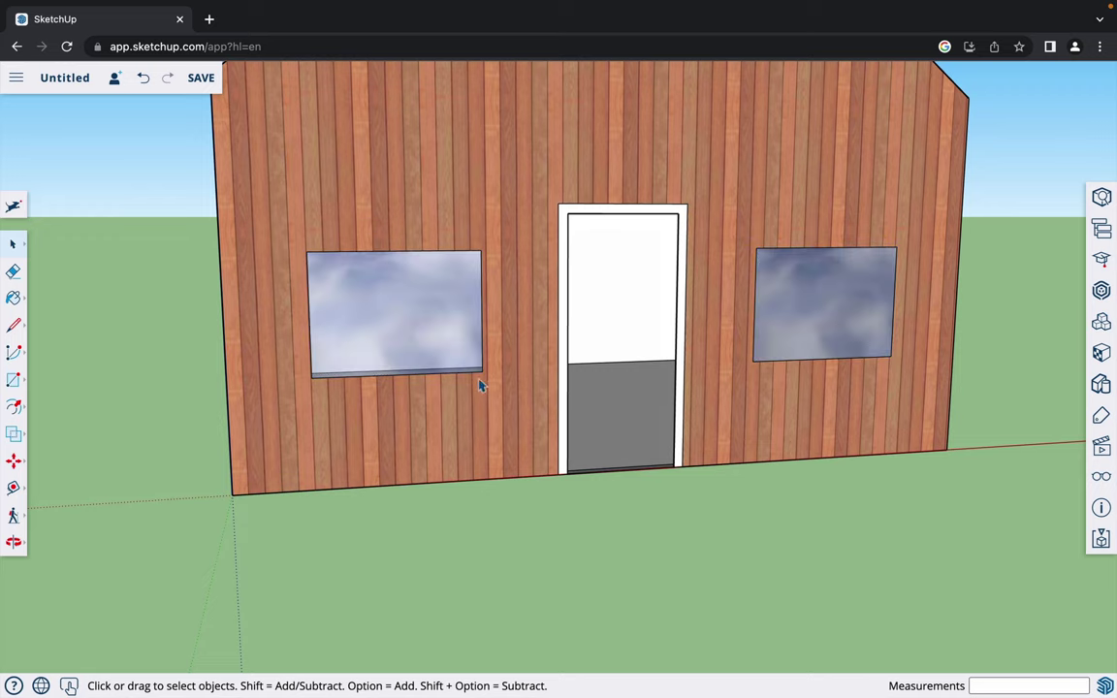
{"action": "key", "text": "t"}
{"action": "left_click", "coordinate": [484, 311]}
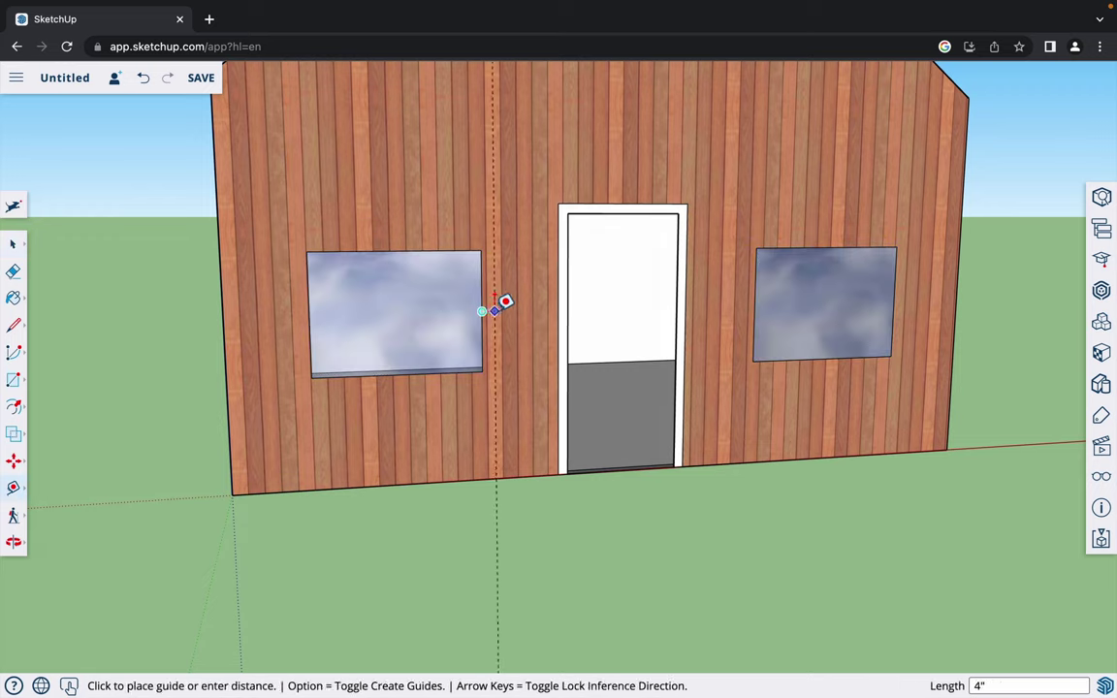
- Fix the vertical guide and inset a frame outline inside the left window
{"action": "left_click", "coordinate": [500, 306]}
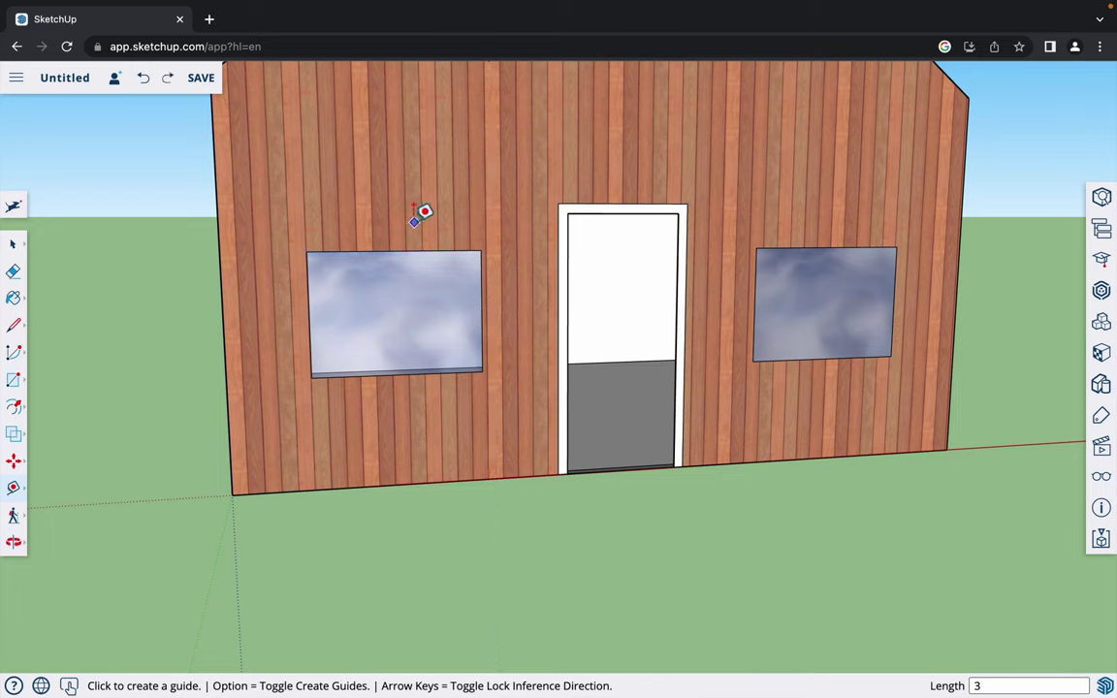
{"action": "key", "text": "f"}
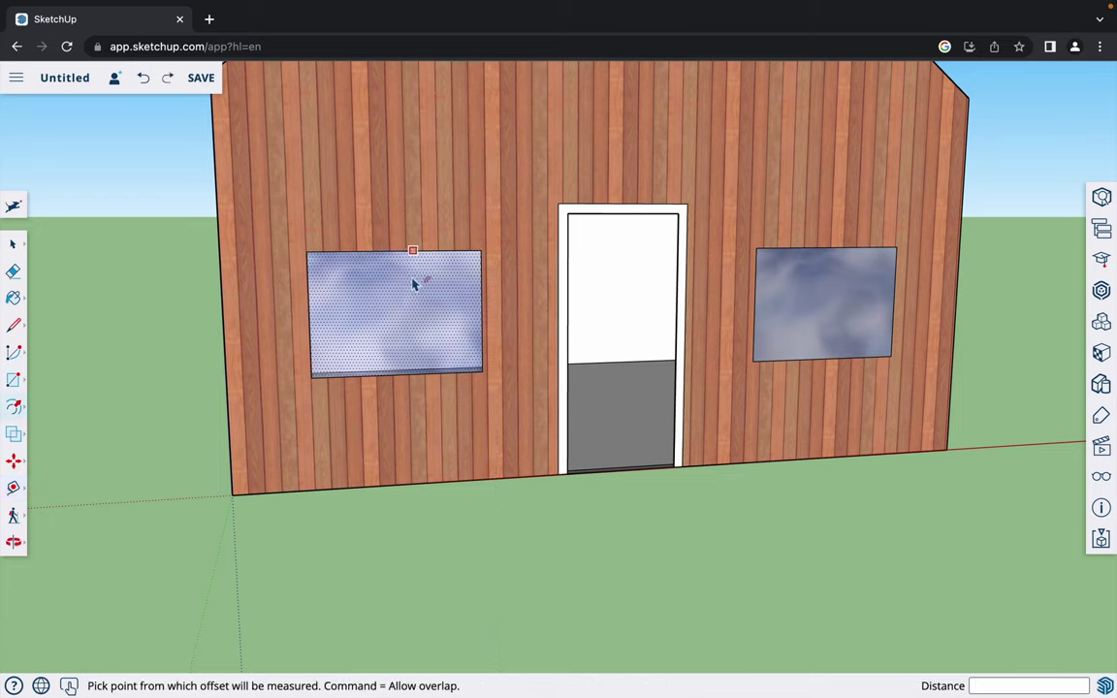
{"action": "left_click", "coordinate": [408, 254]}
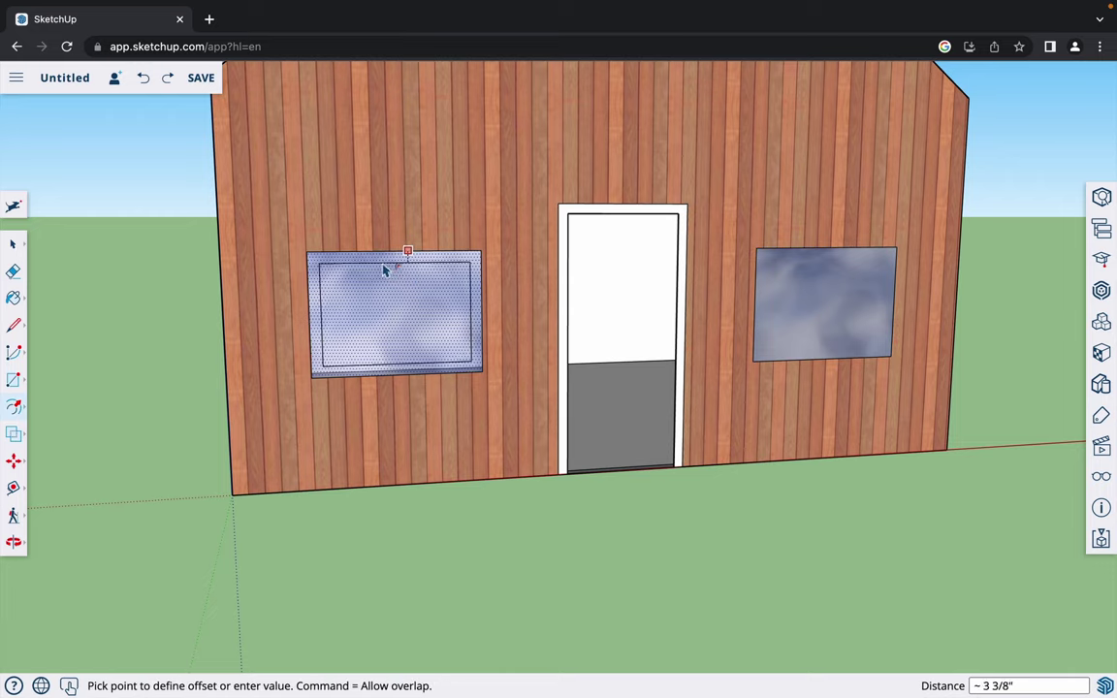
{"action": "left_click", "coordinate": [385, 272]}
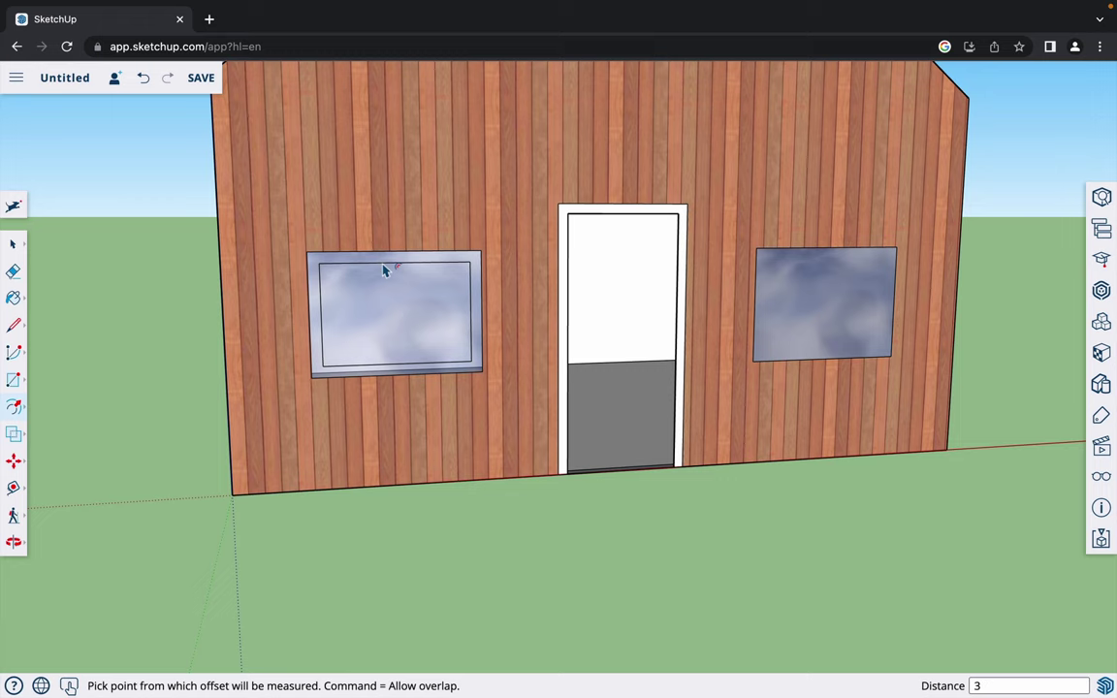
- Inset a 3-inch frame outline inside the right window
{"action": "left_click", "coordinate": [792, 295]}
{"action": "key", "text": "Escape"}
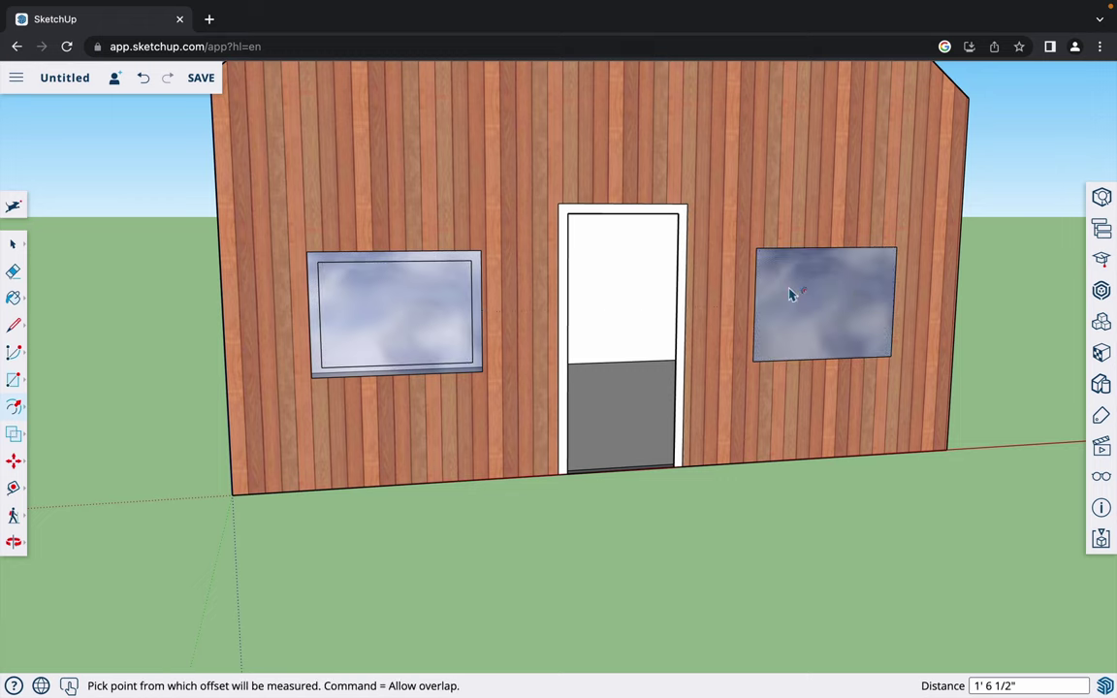
{"action": "key", "text": "space"}
{"action": "left_click", "coordinate": [807, 297]}
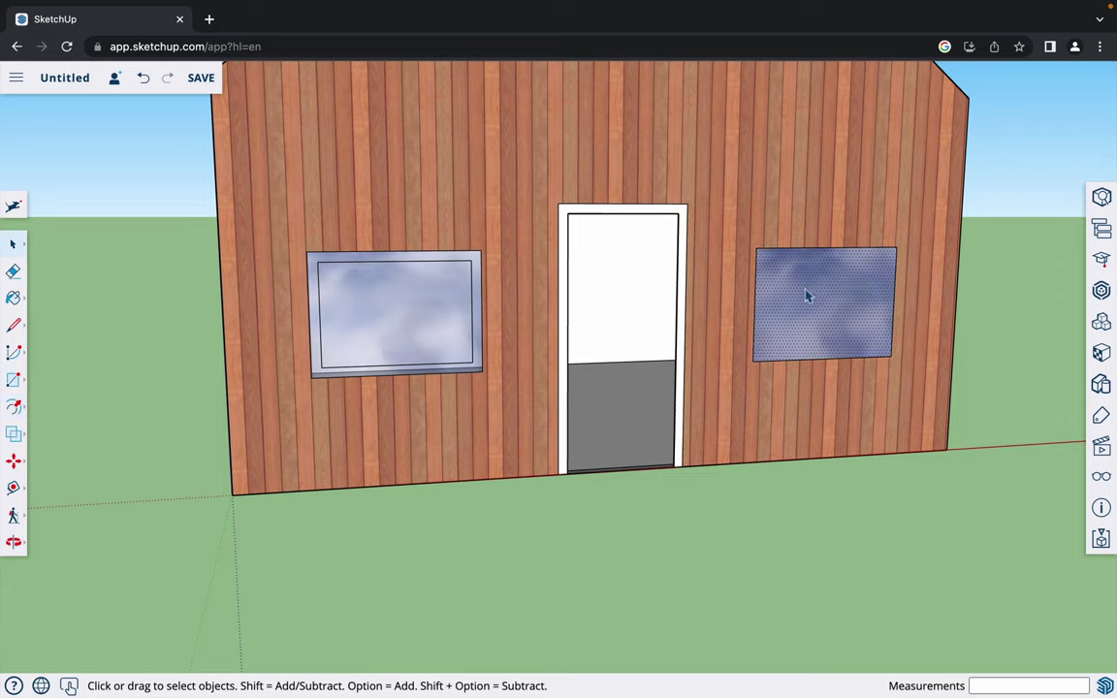
{"action": "key", "text": "f"}
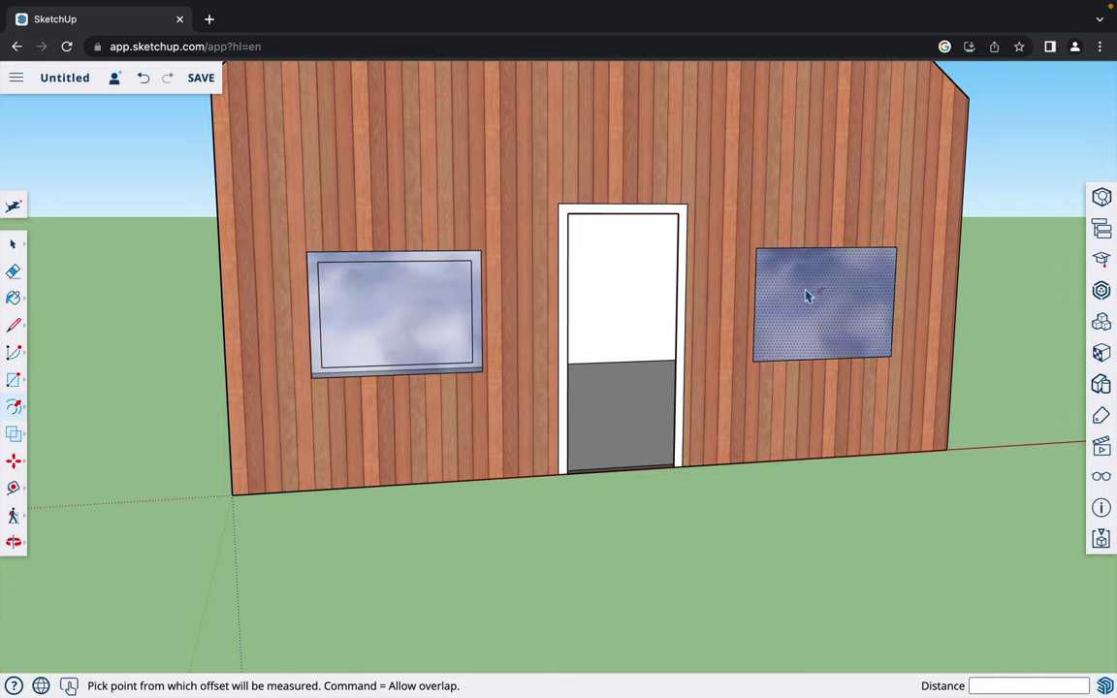
{"action": "left_click", "coordinate": [806, 293]}
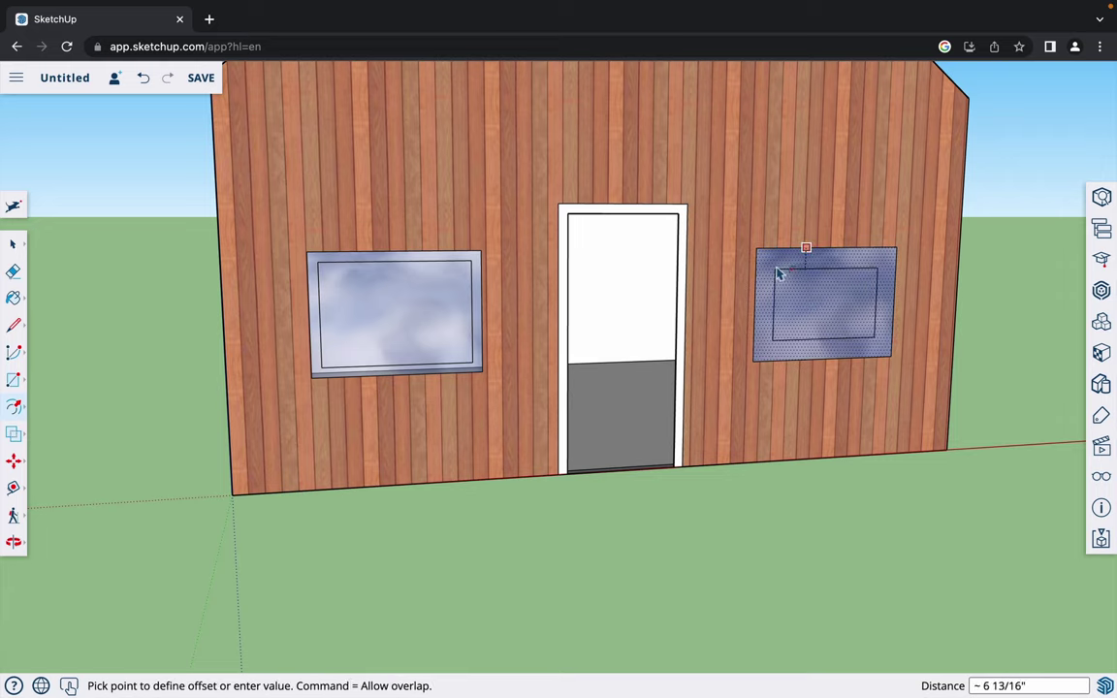
{"action": "left_click", "coordinate": [774, 269]}
{"action": "type", "text": "3"}
{"action": "key", "text": "Return"}
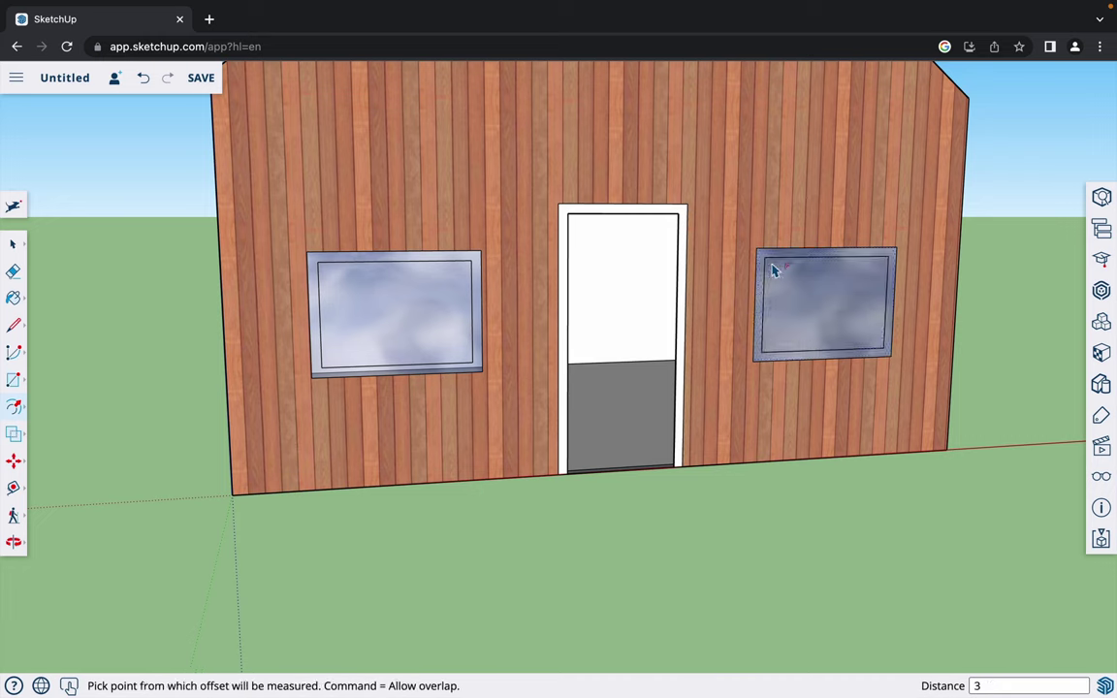
- With the Paint Bucket, choose the white swatch from the Colors materials
{"action": "key", "text": "b"}
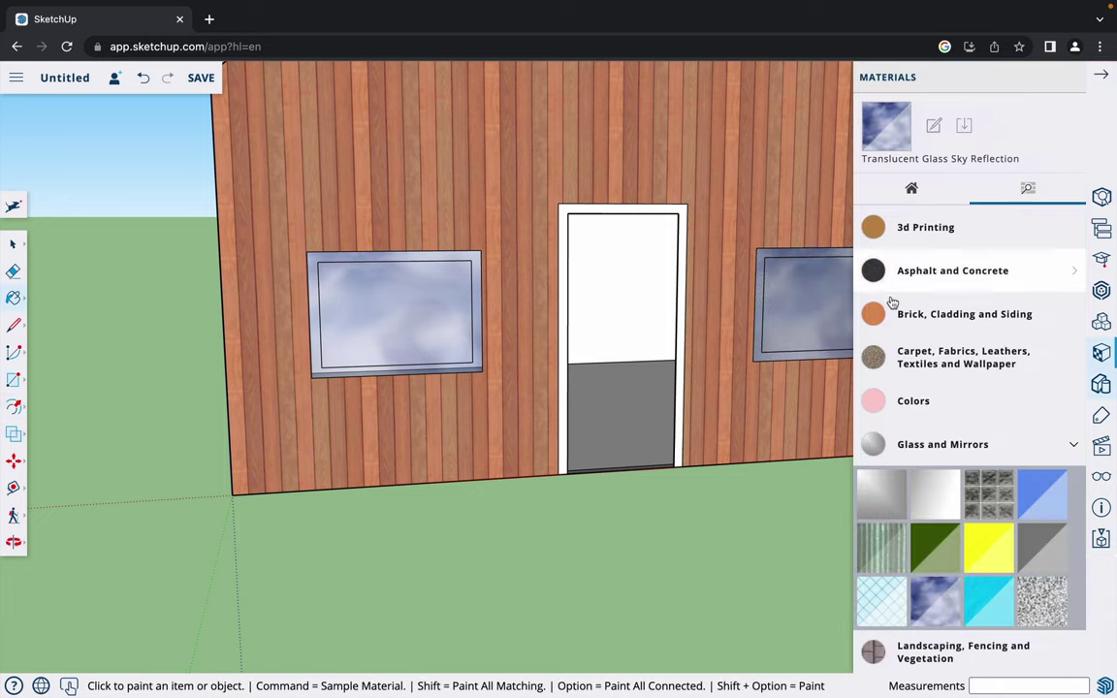
{"action": "left_click", "coordinate": [1074, 442]}
{"action": "scroll", "coordinate": [1073, 444], "scroll_direction": "down", "scroll_amount": 5}
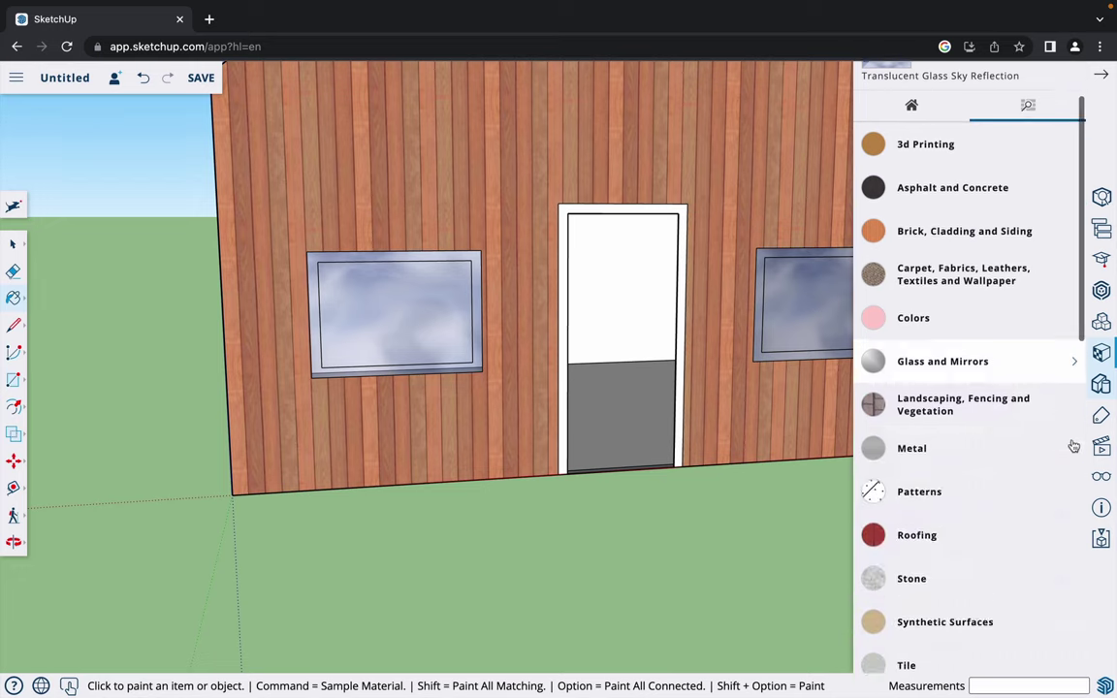
{"action": "scroll", "coordinate": [1073, 448], "scroll_direction": "down", "scroll_amount": 2}
{"action": "scroll", "coordinate": [1073, 448], "scroll_direction": "up", "scroll_amount": 3}
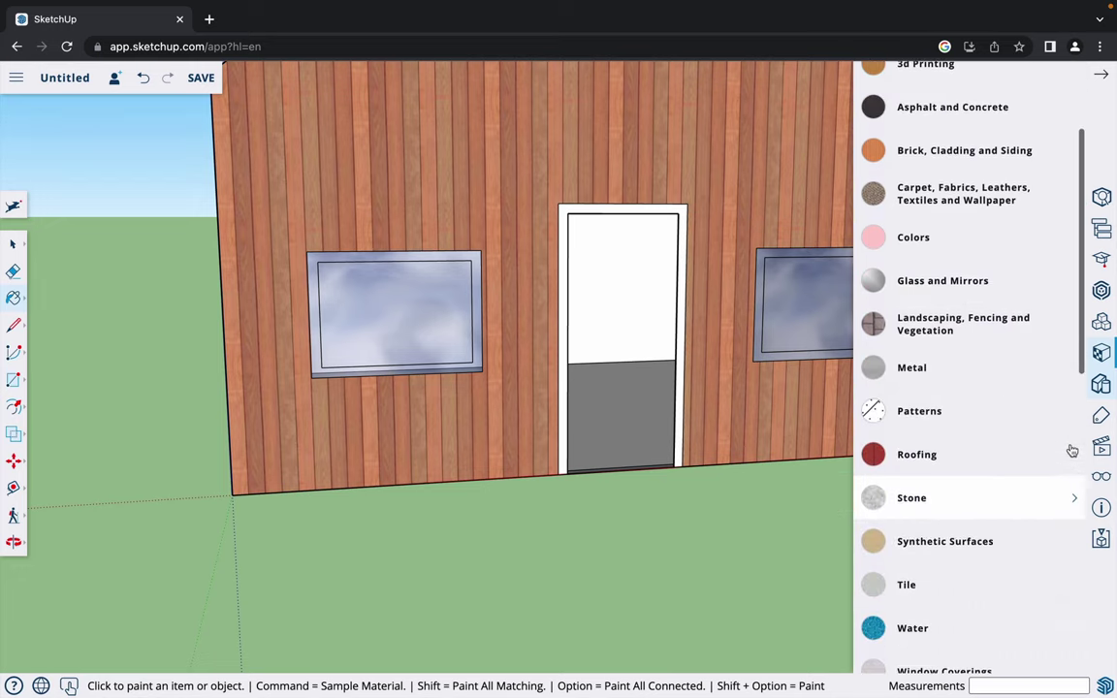
{"action": "scroll", "coordinate": [1019, 285], "scroll_direction": "up", "scroll_amount": 2}
{"action": "left_click", "coordinate": [1062, 336]}
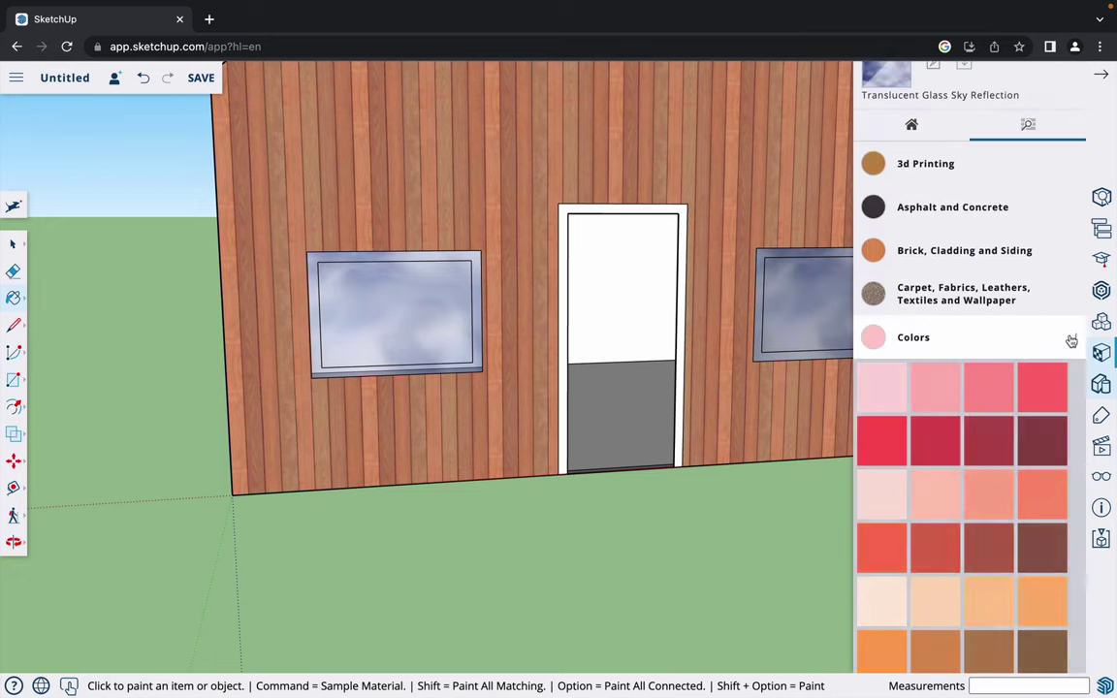
{"action": "scroll", "coordinate": [1057, 388], "scroll_direction": "down", "scroll_amount": 3}
{"action": "scroll", "coordinate": [1044, 417], "scroll_direction": "down", "scroll_amount": 10}
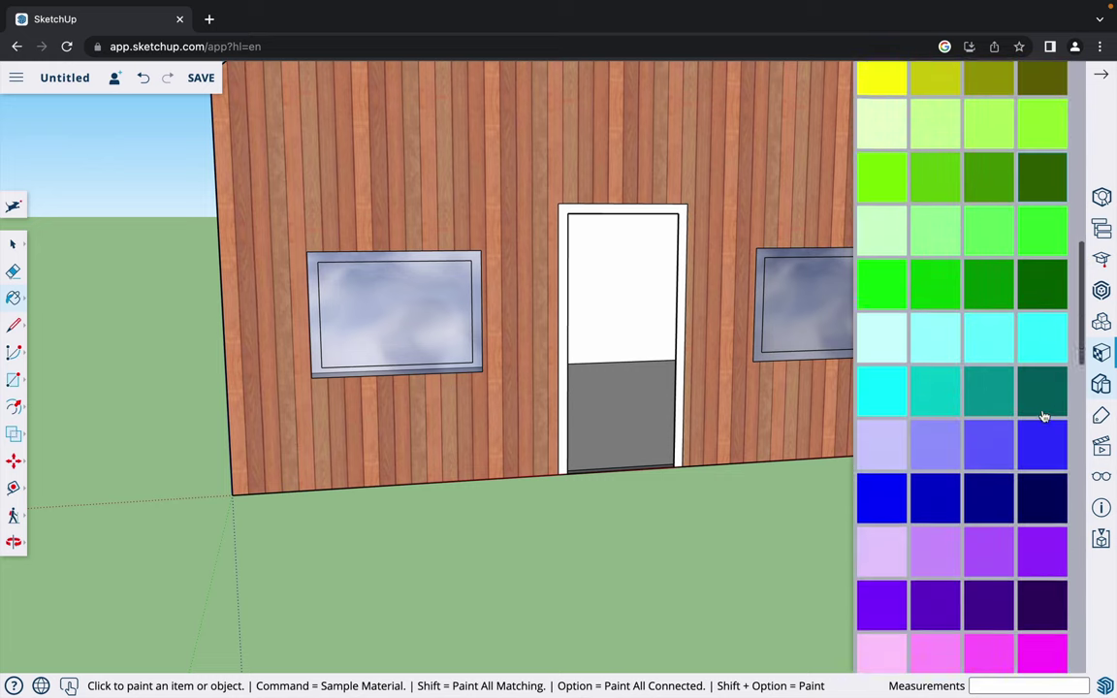
{"action": "left_click", "coordinate": [889, 483]}
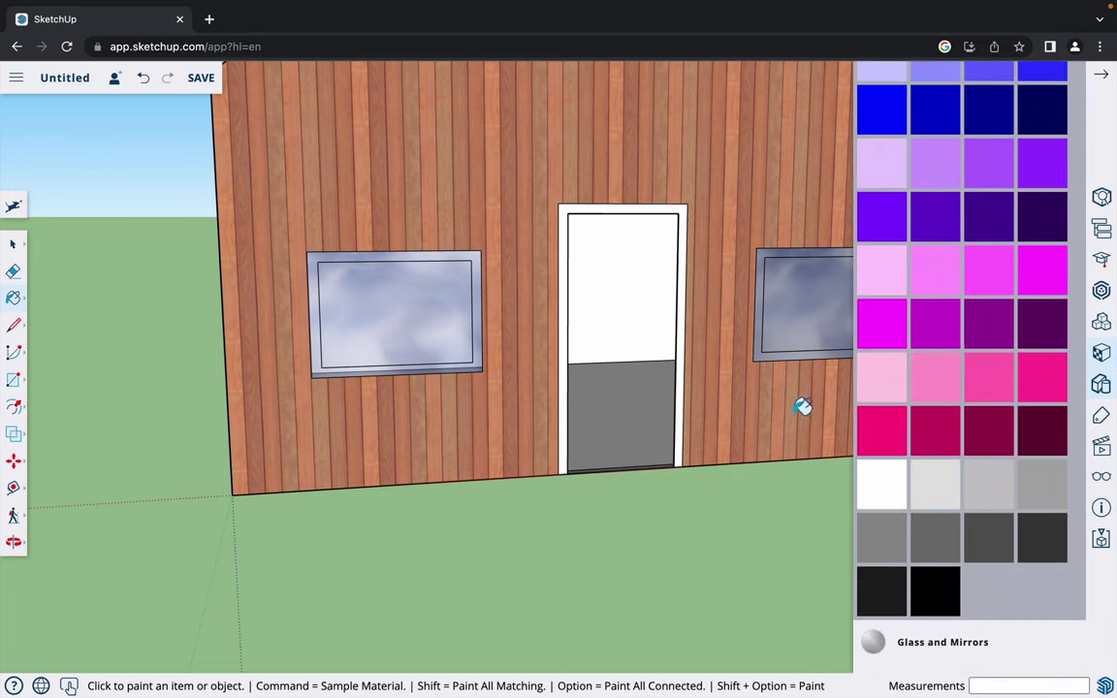
- Paint the right and left front window frames white
{"action": "left_click", "coordinate": [763, 340]}
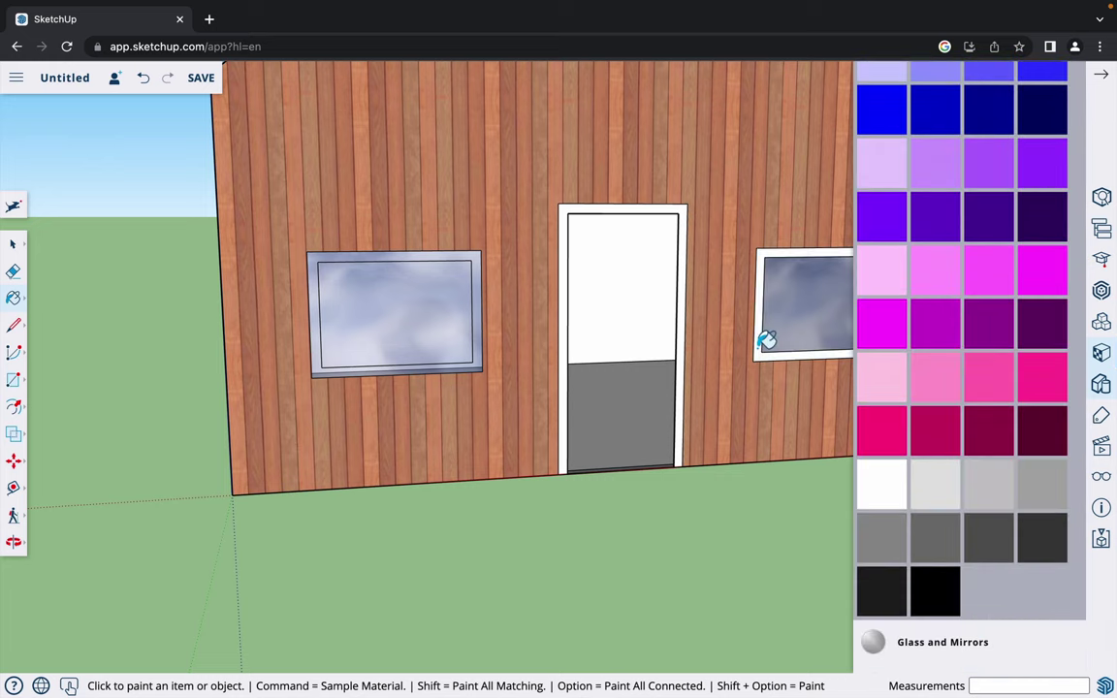
{"action": "left_click", "coordinate": [485, 306]}
{"action": "key", "text": "space"}
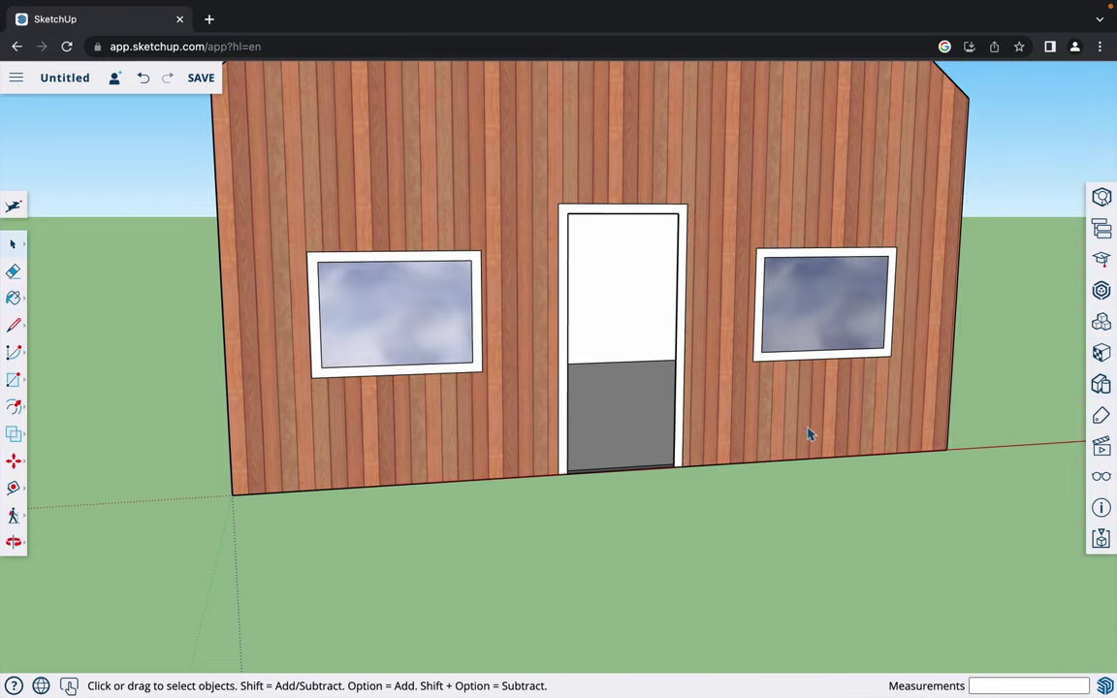
- Orbit and zoom out to a near-frontal view of the whole house, showing the left wall
{"action": "key", "text": "o"}
{"action": "left_click_drag", "start_coordinate": [806, 436], "coordinate": [720, 511]}
{"action": "scroll", "coordinate": [720, 511], "scroll_direction": "up", "scroll_amount": 2}
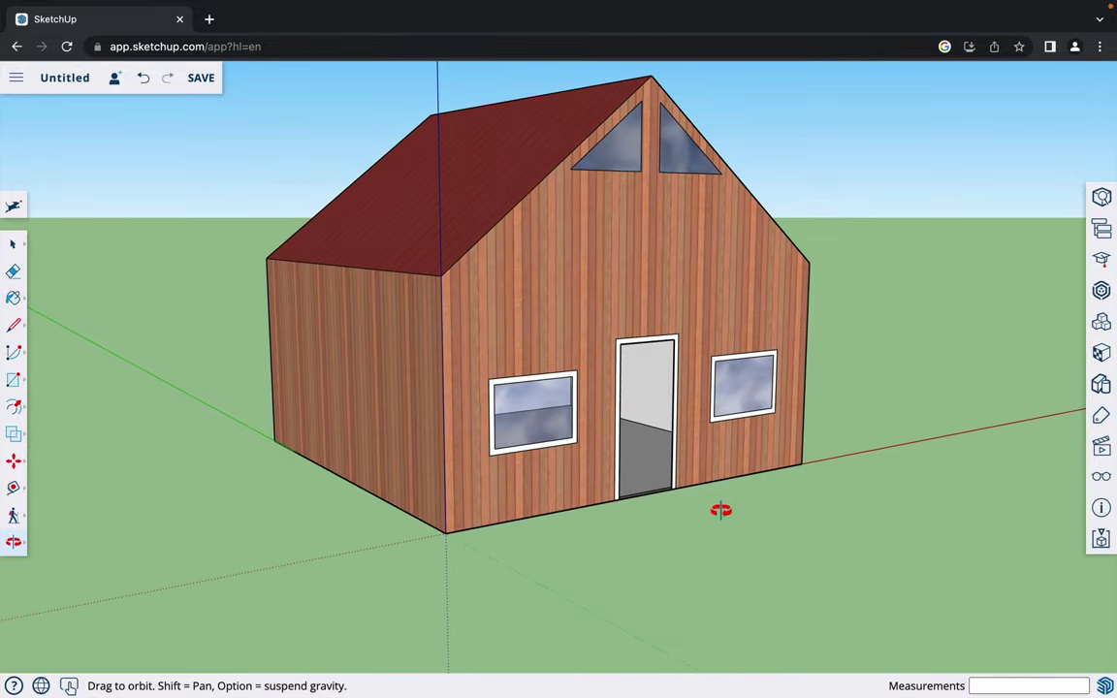
{"action": "left_click_drag", "start_coordinate": [721, 511], "coordinate": [681, 499]}
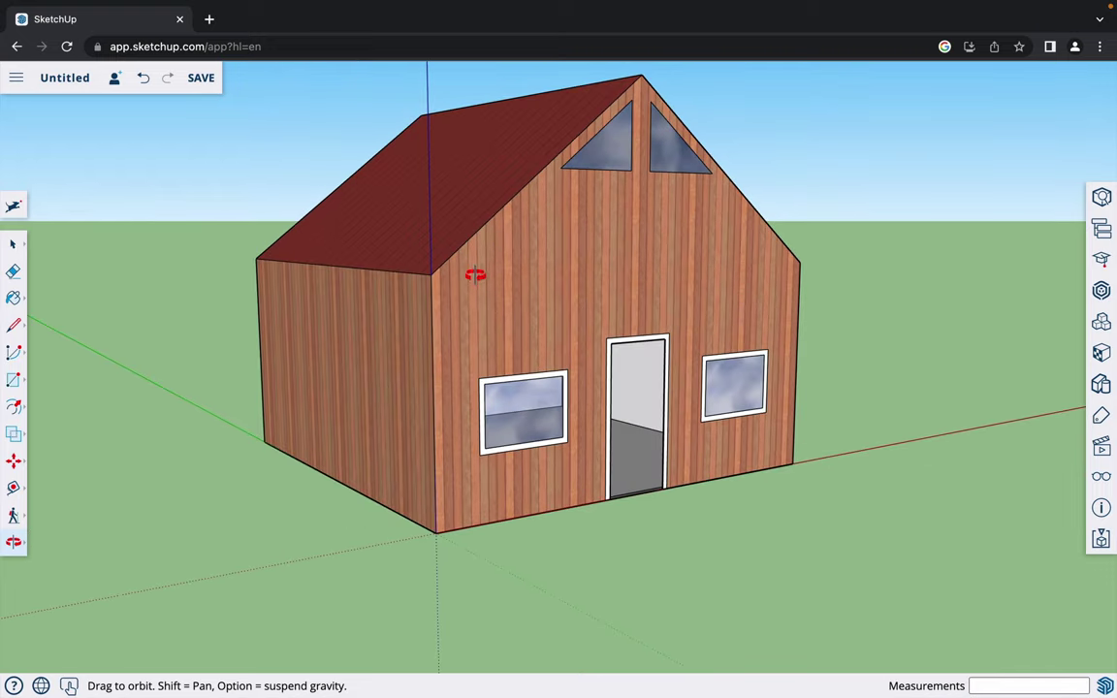
{"action": "left_click_drag", "start_coordinate": [472, 292], "coordinate": [668, 311]}
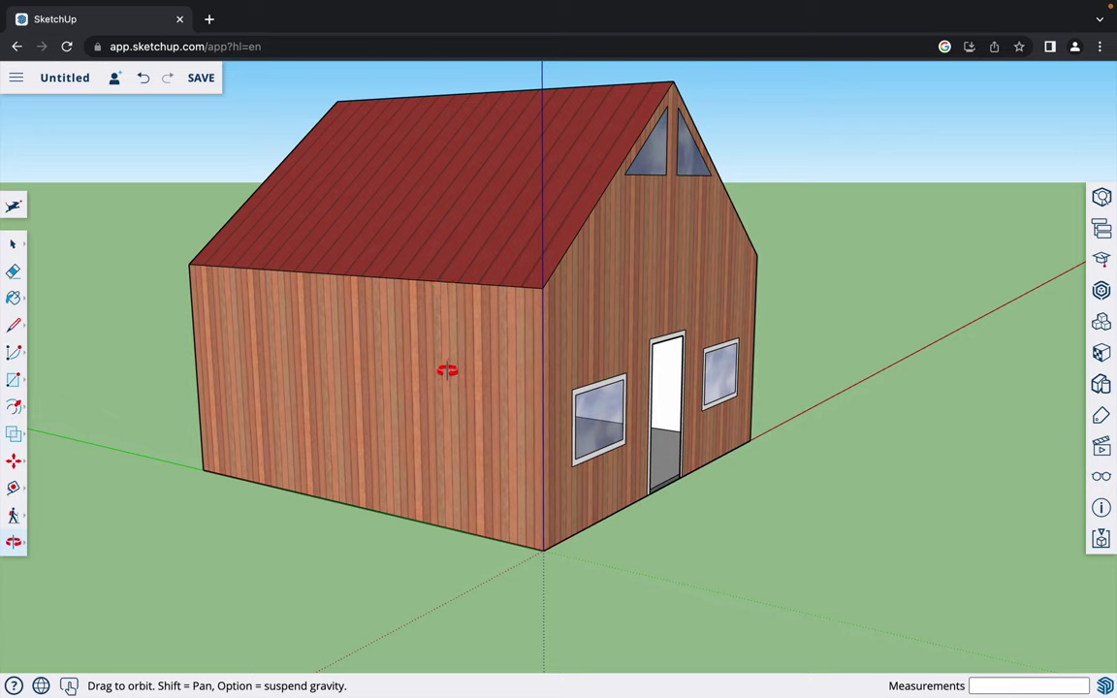
- Delete the outer and inner faces of the left wall
{"action": "key", "text": "space"}
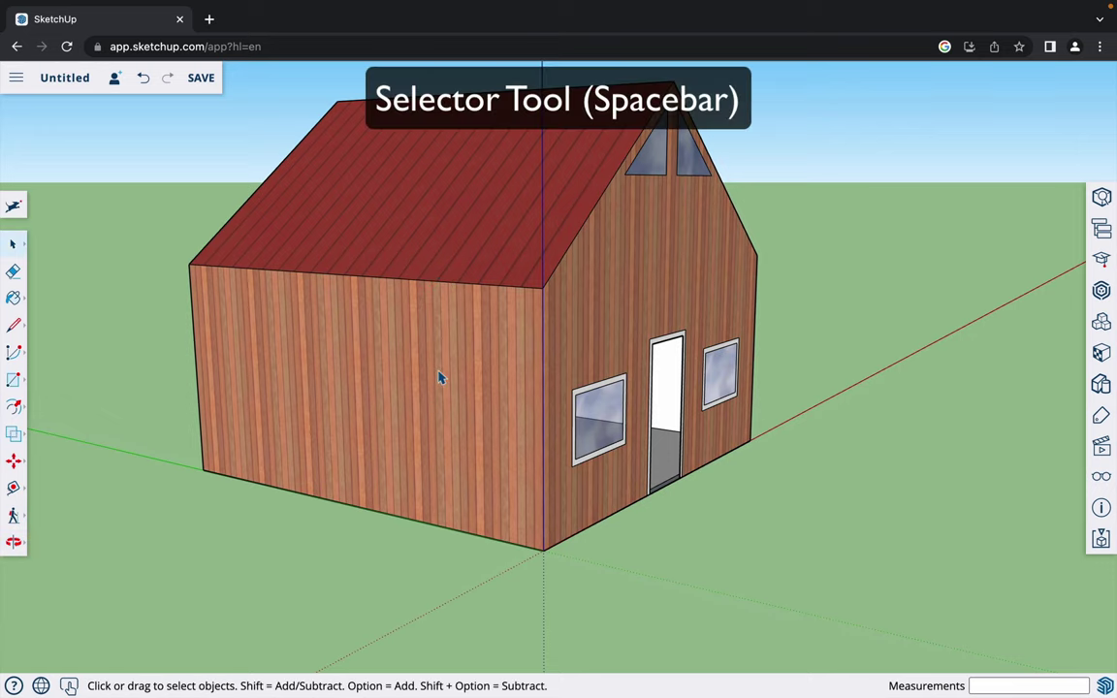
{"action": "left_click", "coordinate": [440, 377]}
{"action": "key", "text": "Delete"}
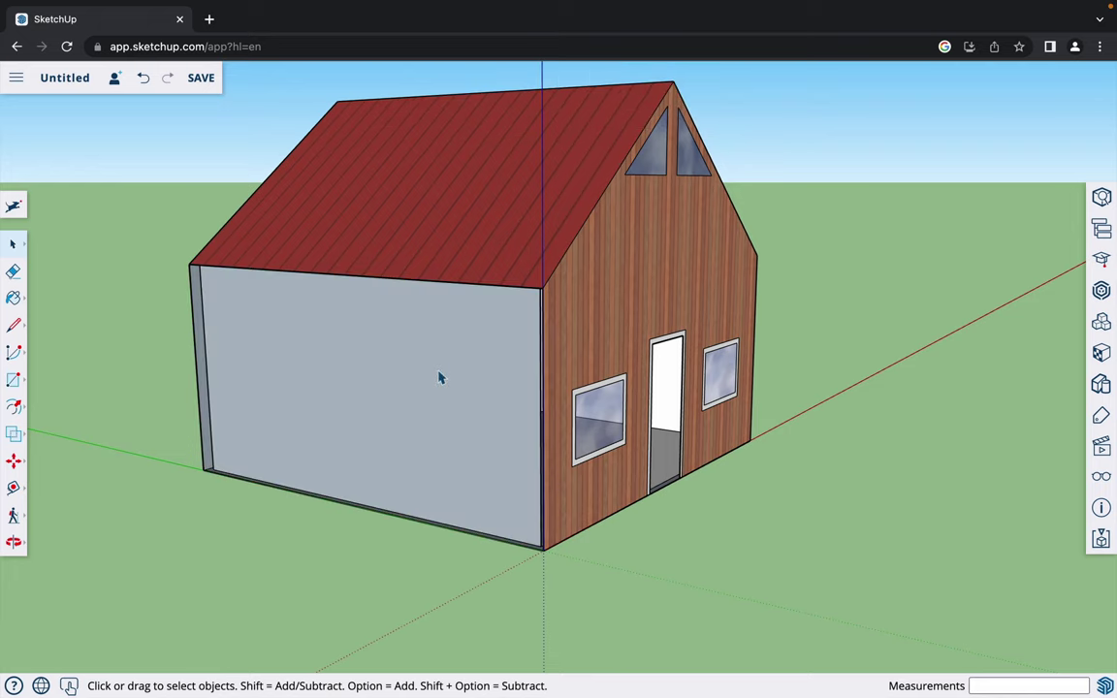
{"action": "left_click", "coordinate": [439, 377]}
{"action": "key", "text": "Delete"}
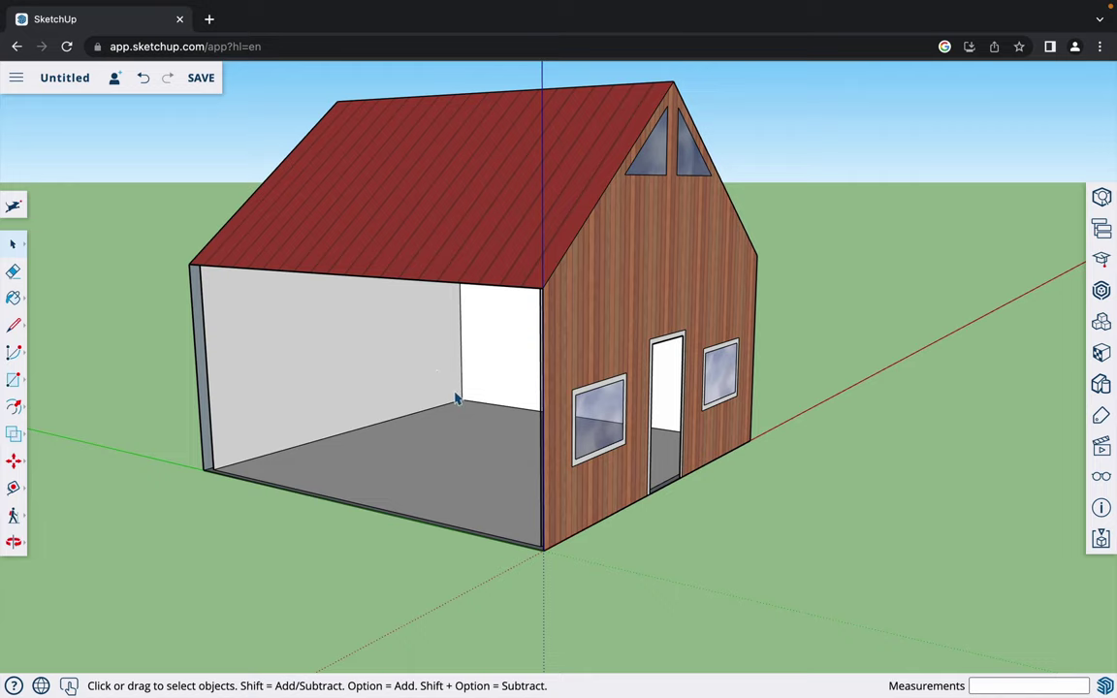
- Delete the roof slope above the opened left side
{"action": "key", "text": "o"}
{"action": "left_click_drag", "start_coordinate": [428, 404], "coordinate": [451, 475]}
{"action": "key", "text": "space"}
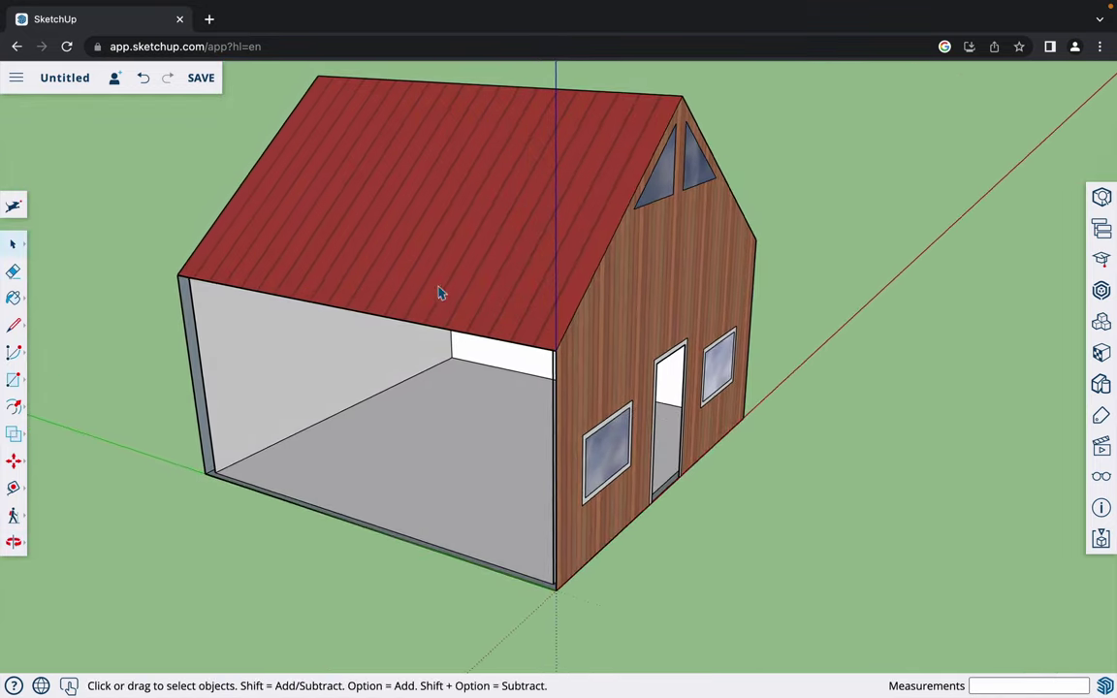
{"action": "left_click", "coordinate": [439, 281]}
{"action": "key", "text": "Delete"}
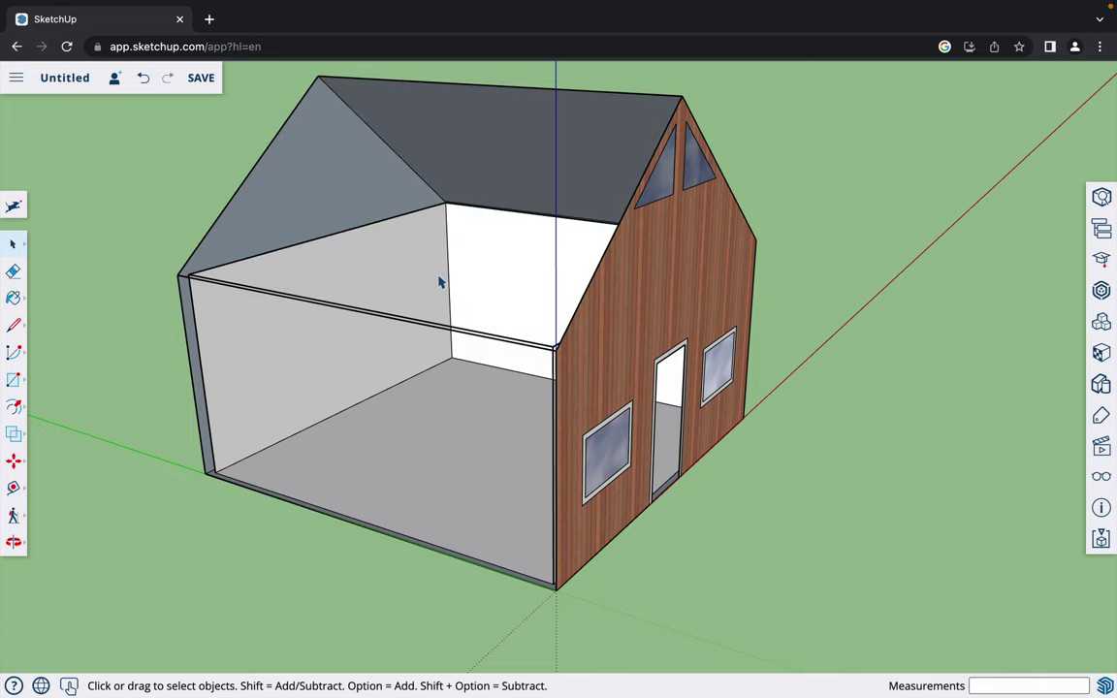
- Orbit around the house to view the open interior and the gable wall with windows and door
{"action": "key", "text": "o"}
{"action": "left_click_drag", "start_coordinate": [444, 304], "coordinate": [223, 293]}
{"action": "left_click_drag", "start_coordinate": [487, 309], "coordinate": [230, 292]}
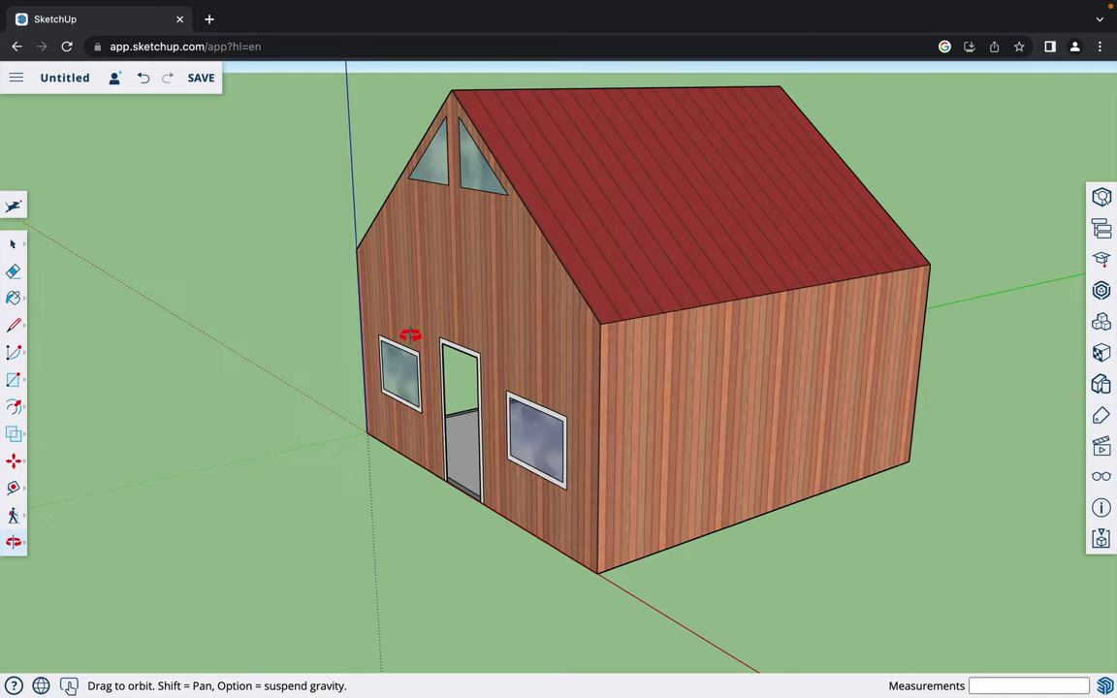
{"action": "left_click_drag", "start_coordinate": [407, 329], "coordinate": [468, 315]}
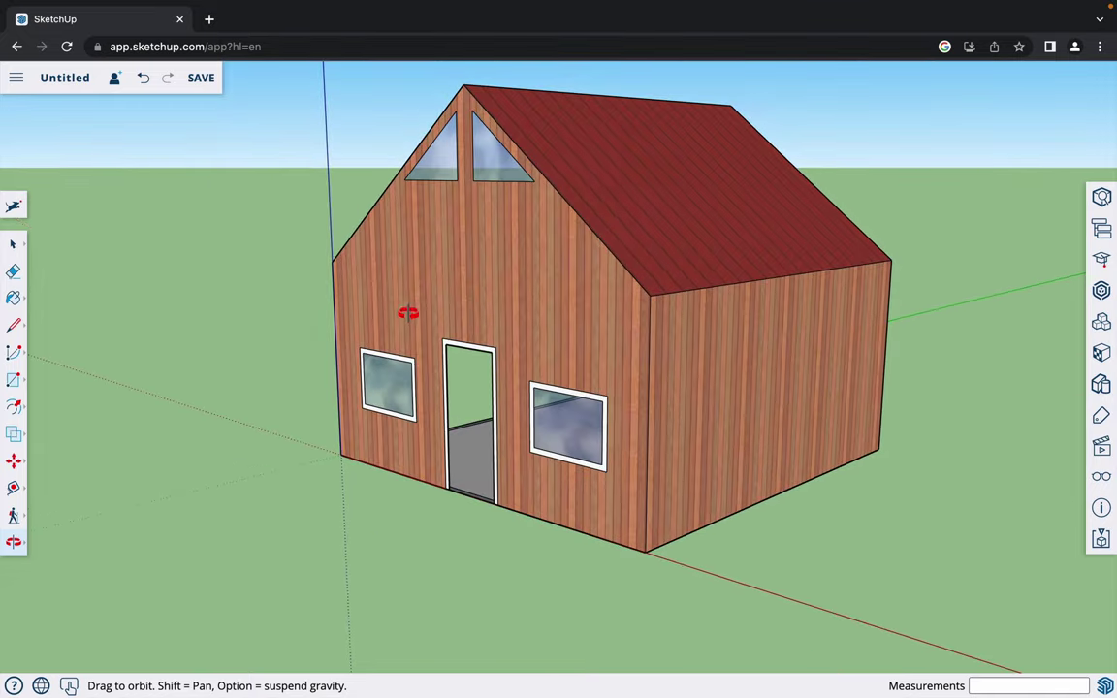
{"action": "left_click_drag", "start_coordinate": [374, 311], "coordinate": [511, 349]}
{"action": "left_click_drag", "start_coordinate": [345, 342], "coordinate": [713, 349]}
{"action": "left_click_drag", "start_coordinate": [568, 427], "coordinate": [509, 401]}
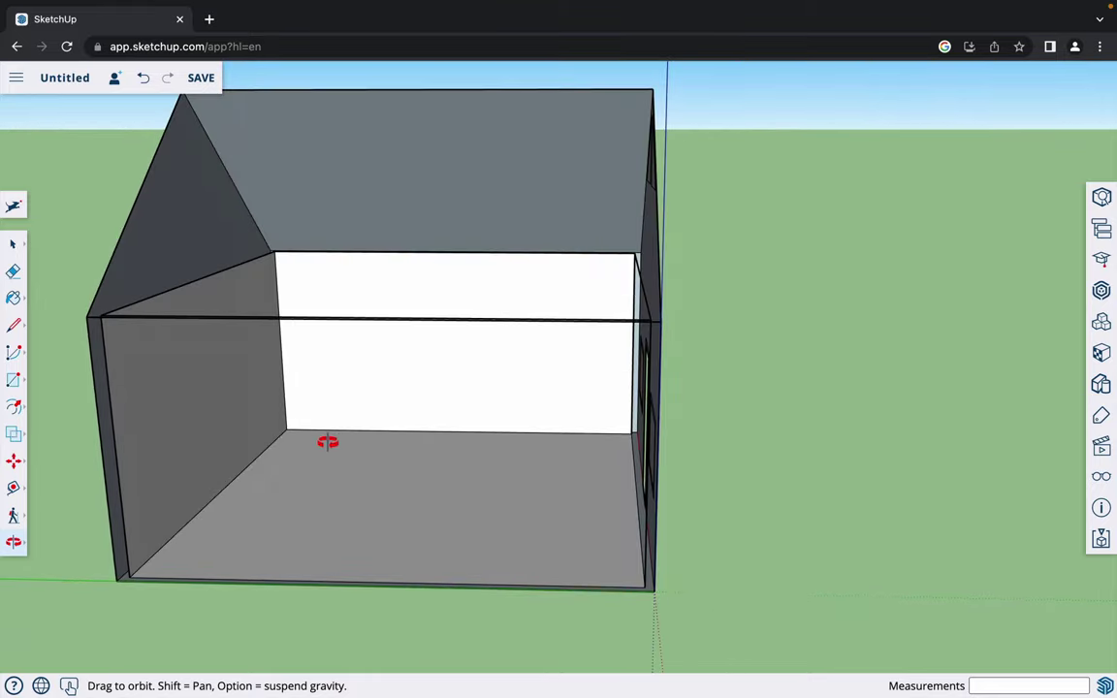
{"action": "scroll", "coordinate": [327, 441], "scroll_direction": "up", "scroll_amount": 5}
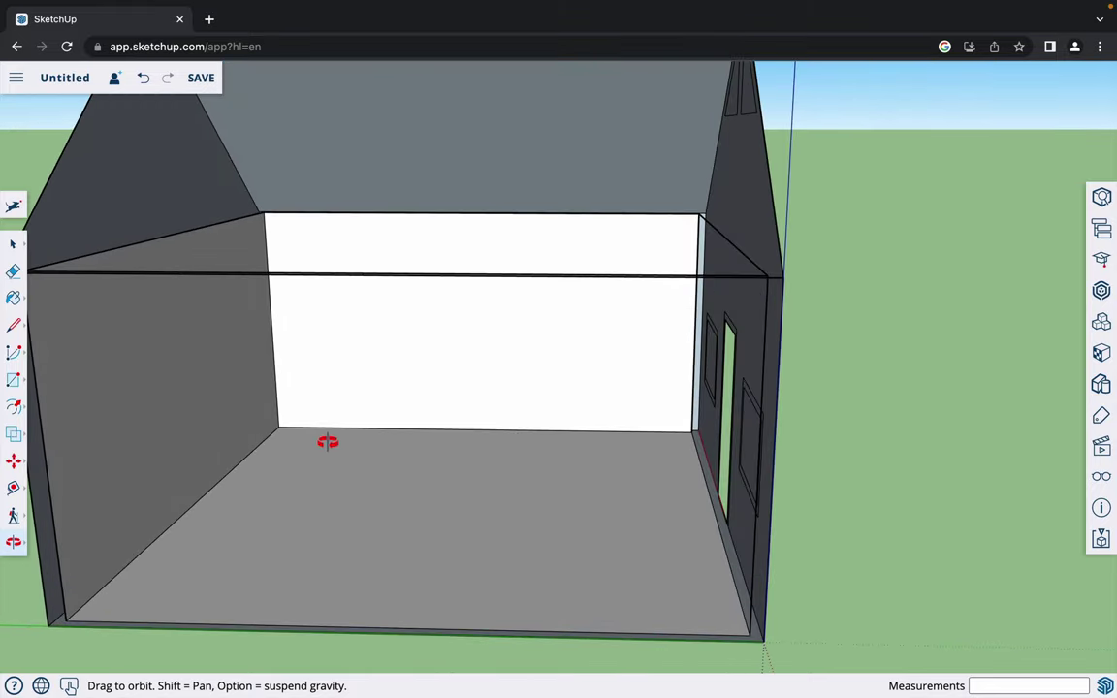
{"action": "left_click_drag", "start_coordinate": [414, 429], "coordinate": [414, 468]}
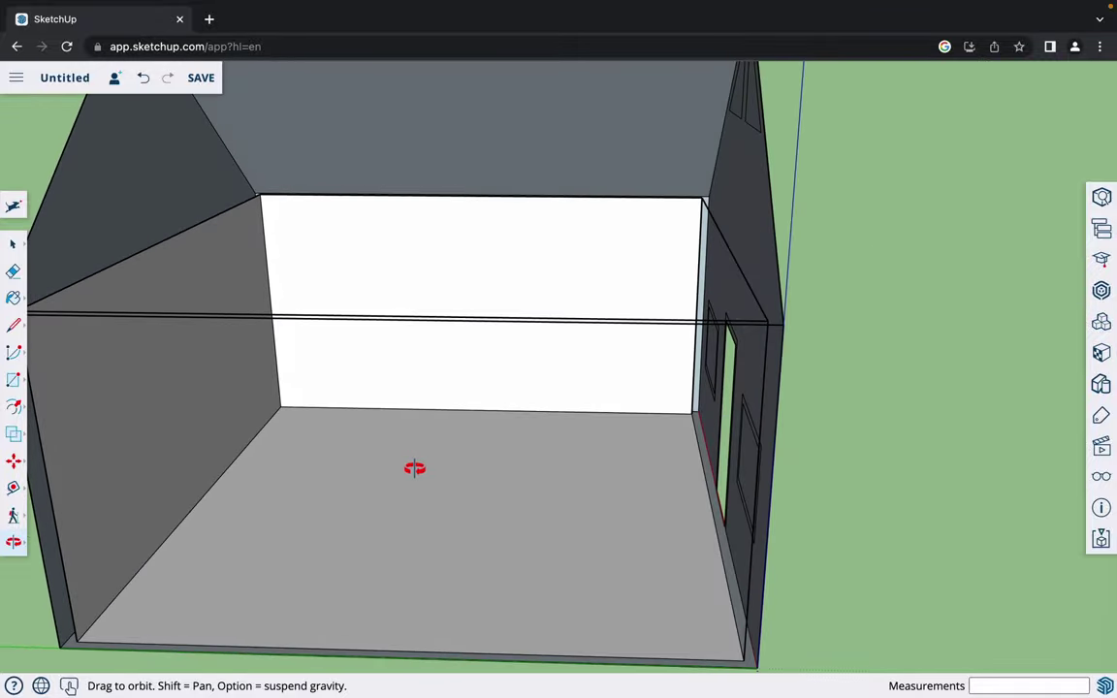
{"action": "key", "text": "l"}
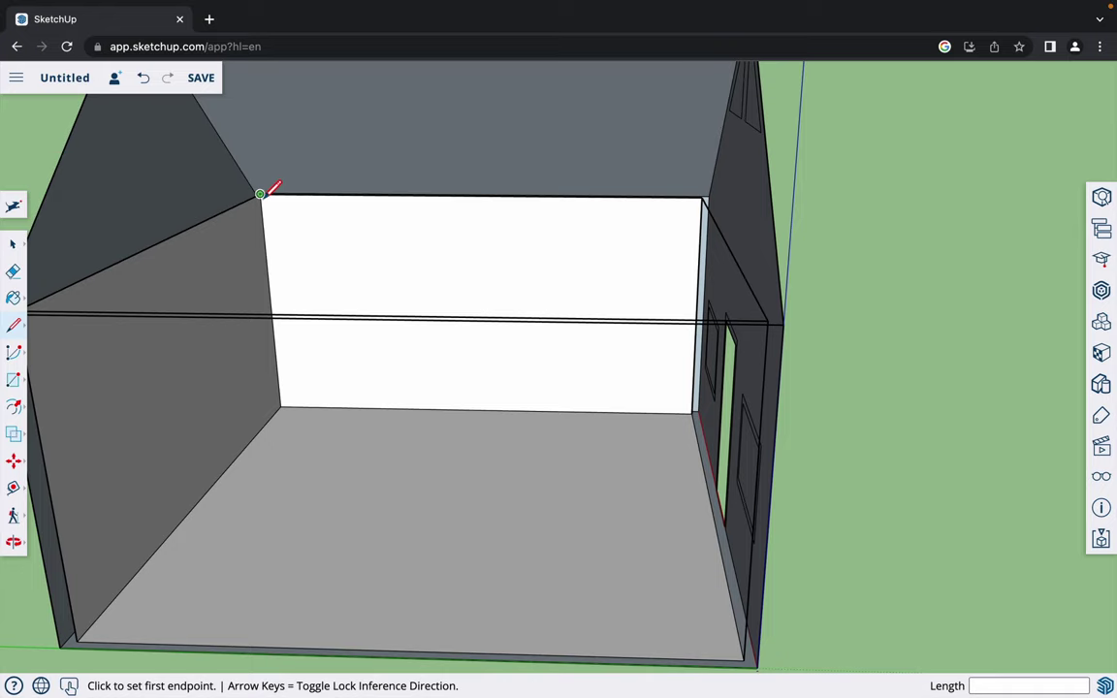
- Draw a 9' by 6 rectangle from the back wall's top corner
{"action": "key", "text": "r"}
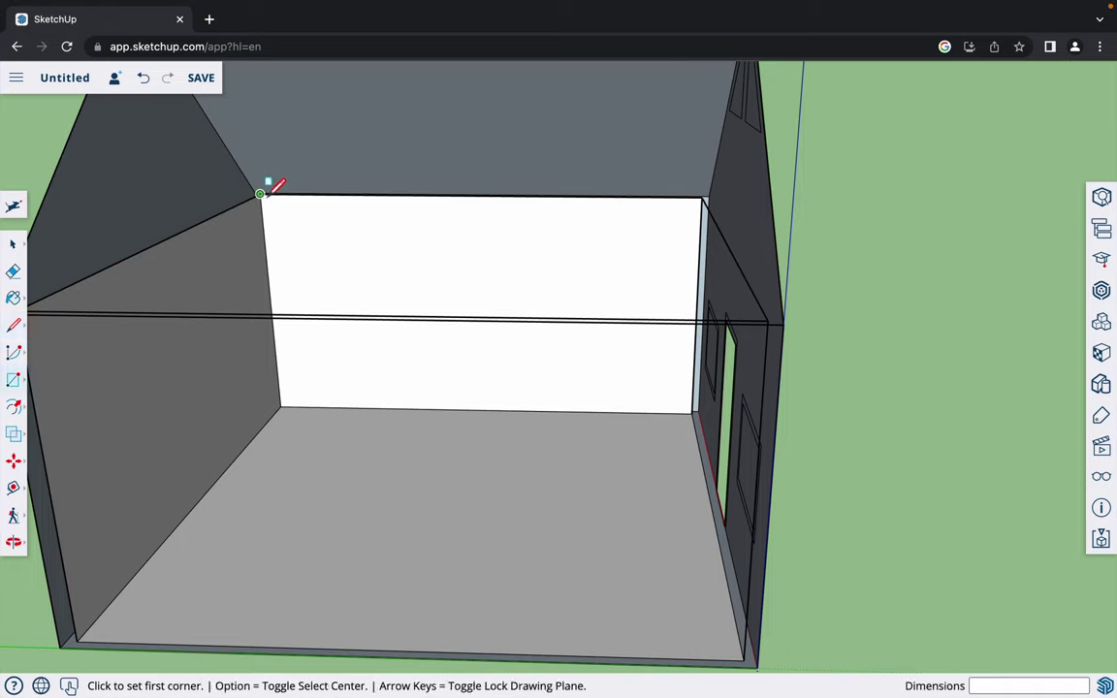
{"action": "left_click", "coordinate": [260, 194]}
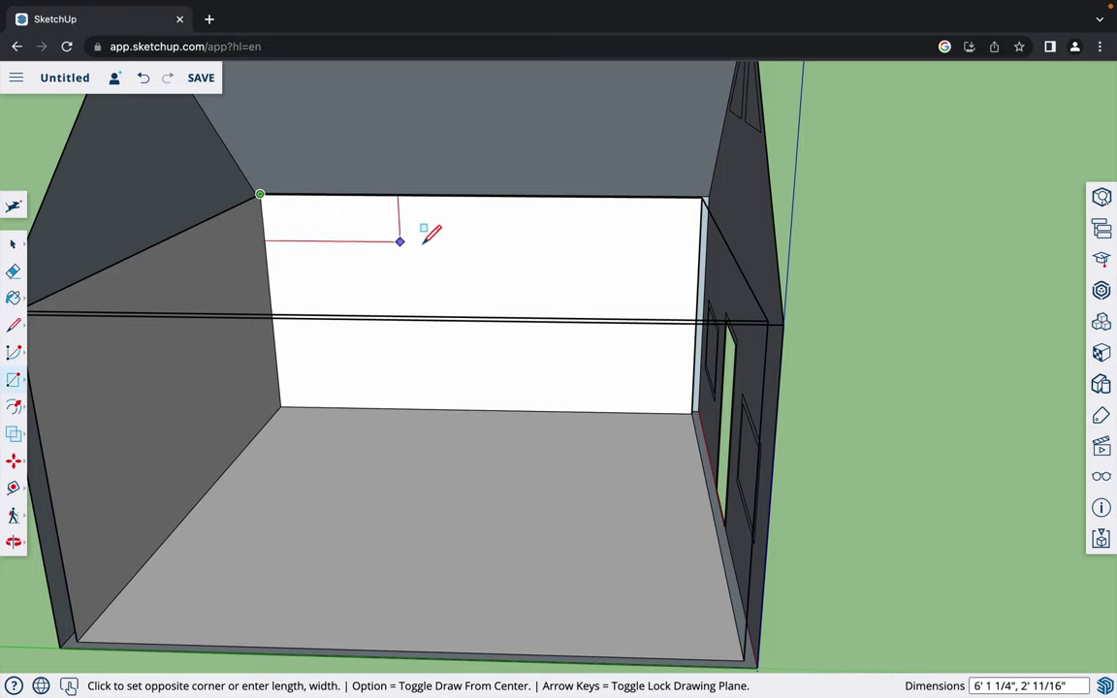
{"action": "left_click", "coordinate": [480, 219]}
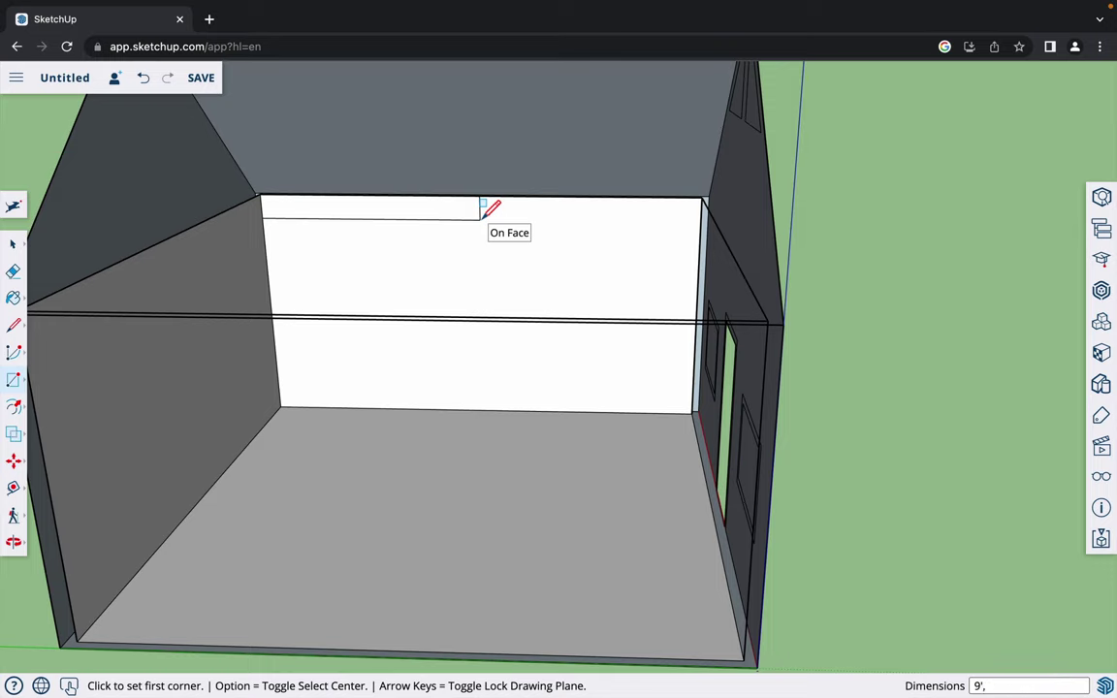
{"action": "key", "text": "ctrl+z"}
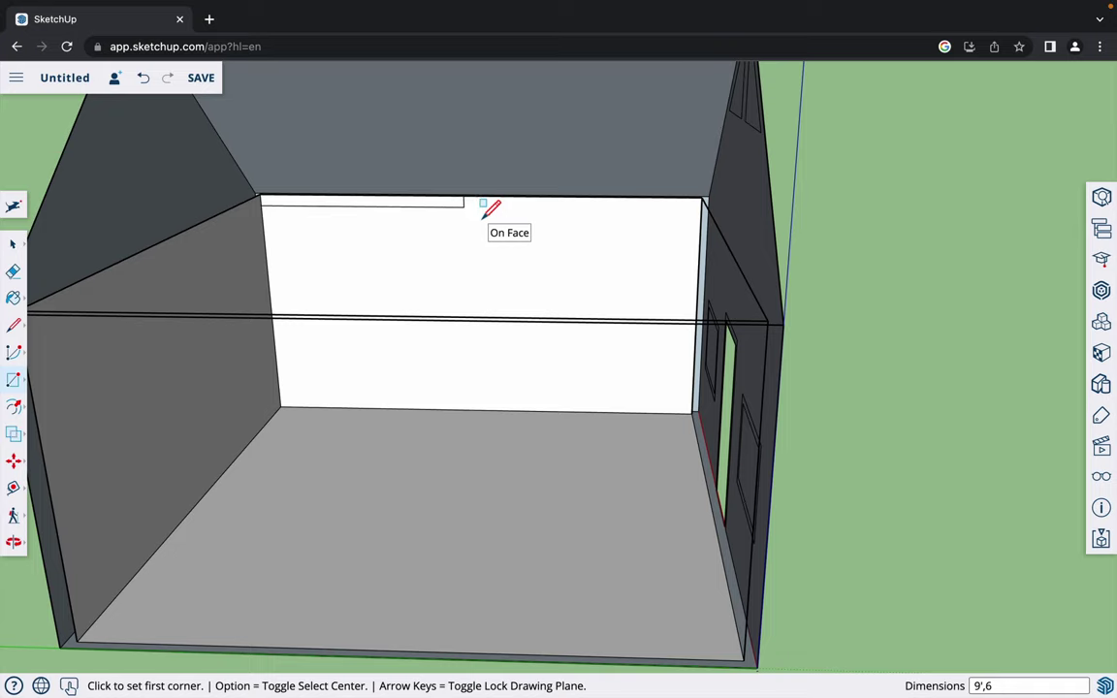
- Push/Pull the thin rectangle outward into the loft slab
{"action": "key", "text": "p"}
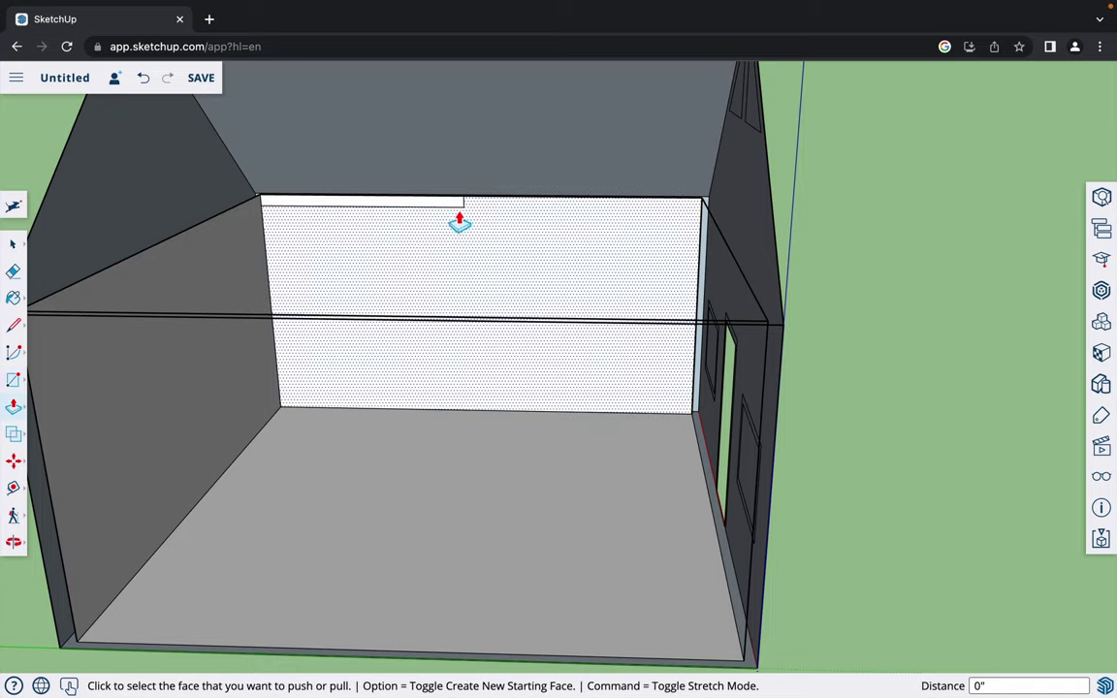
{"action": "left_click", "coordinate": [455, 203]}
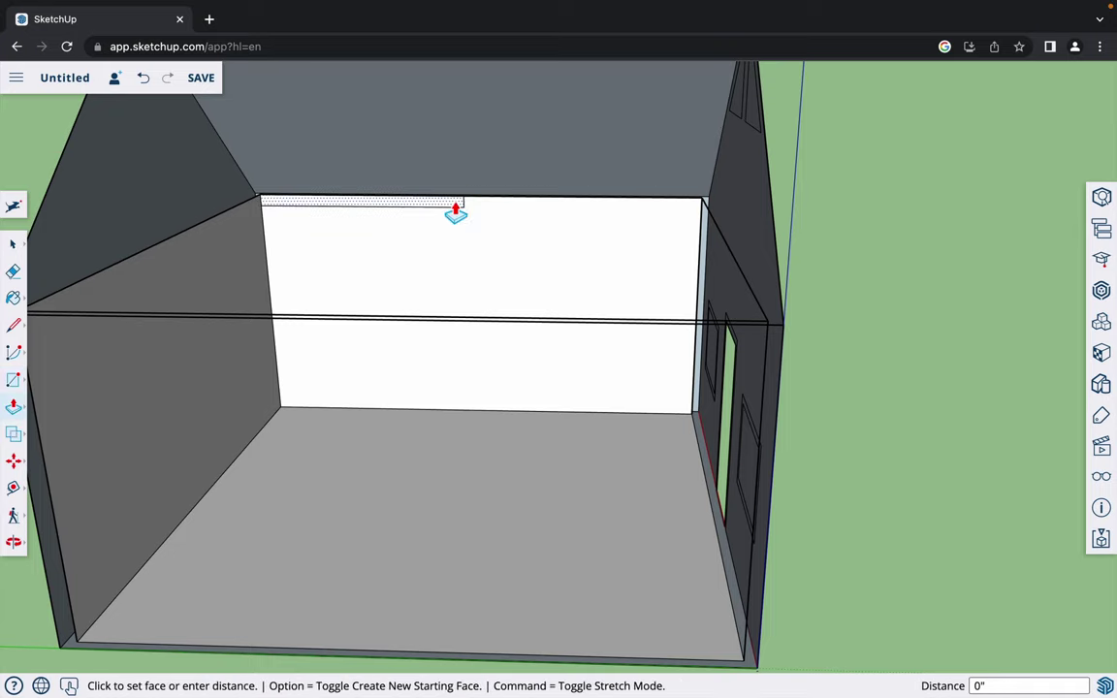
{"action": "left_click", "coordinate": [339, 353]}
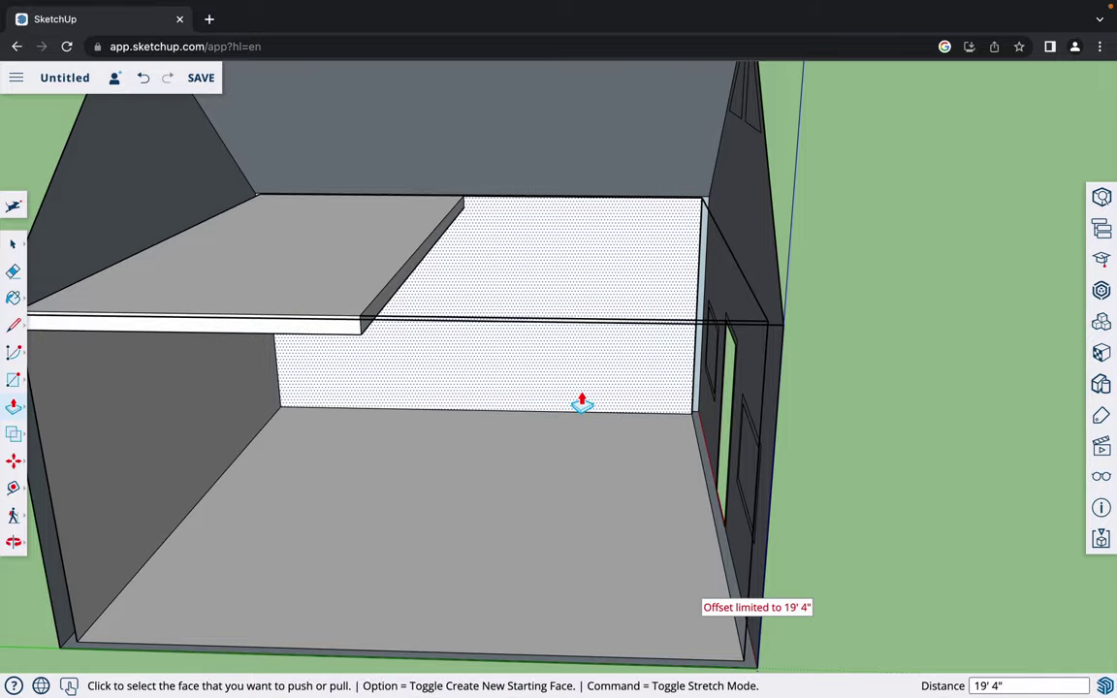
{"action": "middle_click_drag", "start_coordinate": [690, 429], "coordinate": [591, 386]}
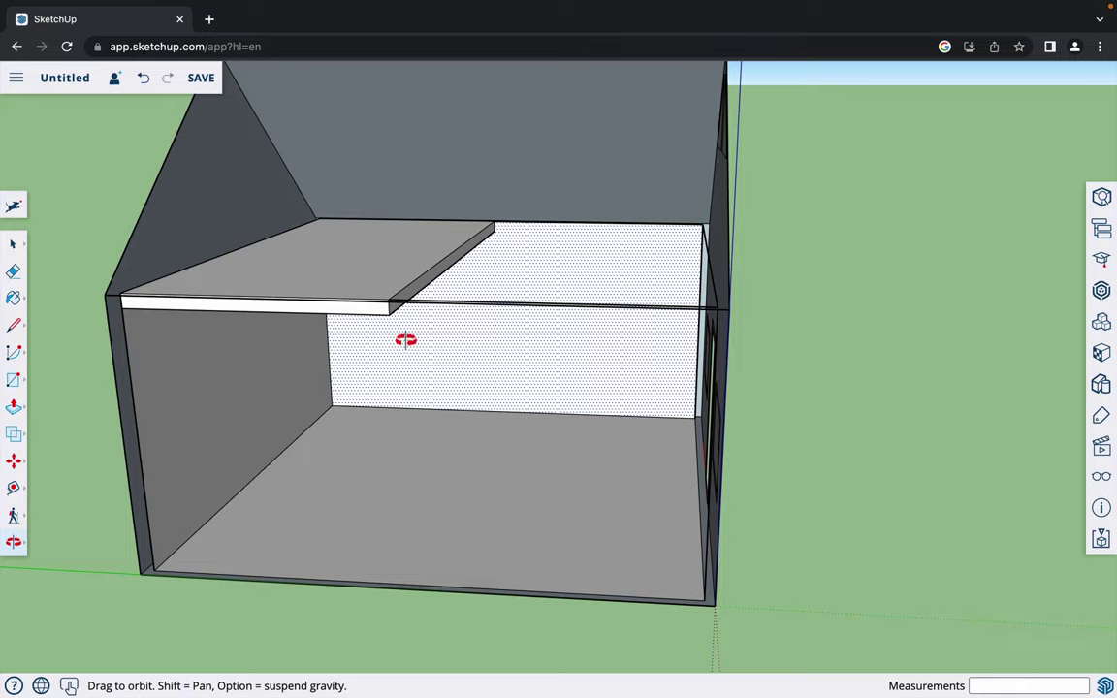
- Orbit and zoom around the exterior to review the gable front, side wall and roof
{"action": "left_click_drag", "start_coordinate": [406, 340], "coordinate": [259, 501]}
{"action": "left_click_drag", "start_coordinate": [416, 479], "coordinate": [363, 429]}
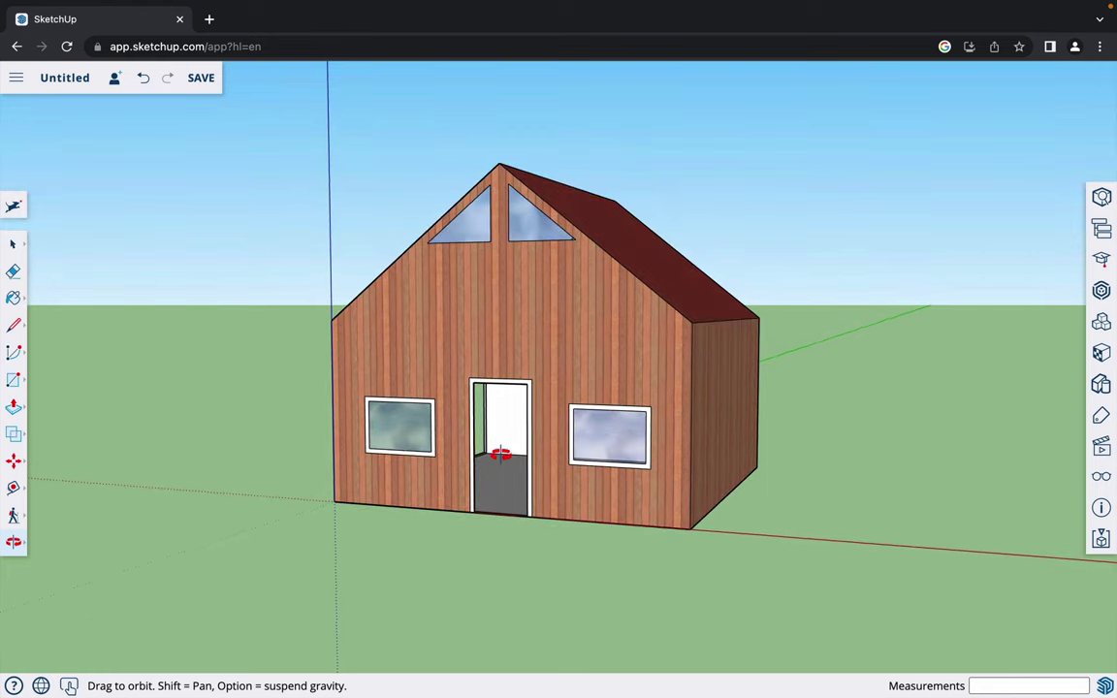
{"action": "left_click_drag", "start_coordinate": [429, 481], "coordinate": [396, 500]}
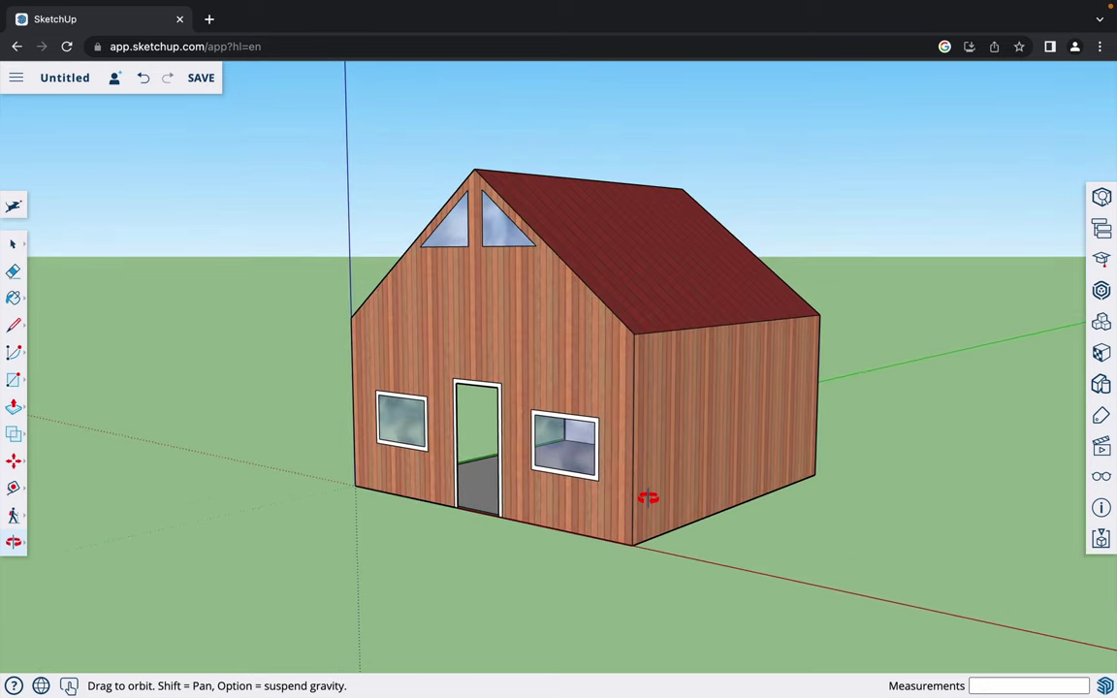
{"action": "scroll", "coordinate": [648, 498], "scroll_direction": "up", "scroll_amount": 5}
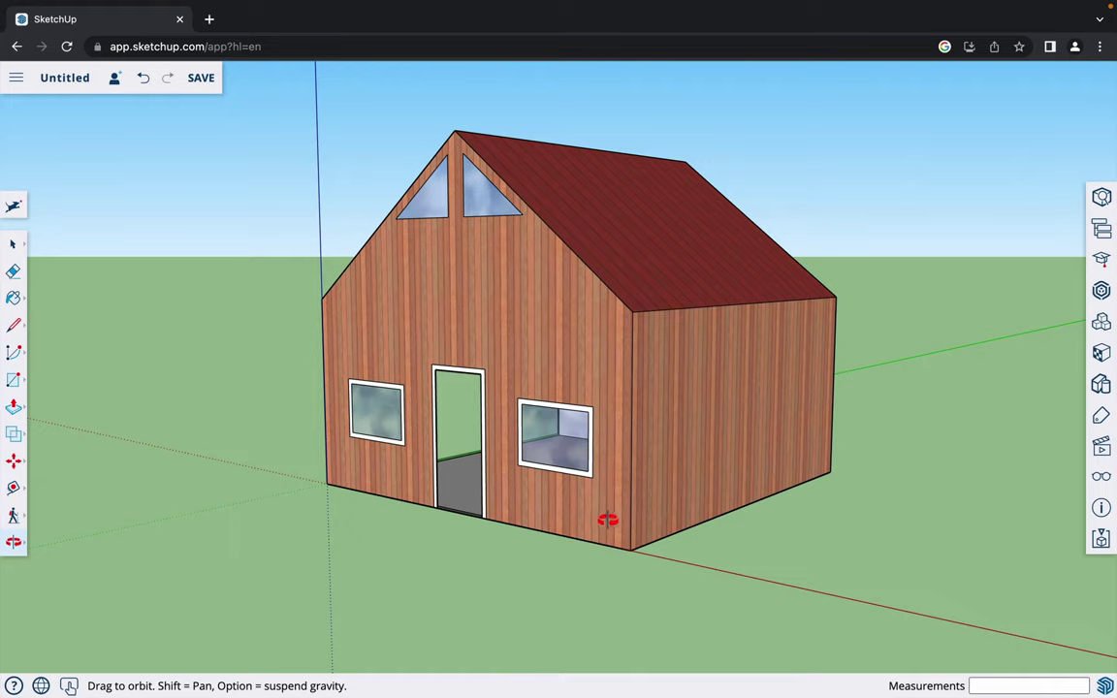
{"action": "left_click_drag", "start_coordinate": [591, 529], "coordinate": [673, 528]}
{"action": "left_click_drag", "start_coordinate": [568, 529], "coordinate": [671, 536]}
{"action": "left_click_drag", "start_coordinate": [556, 543], "coordinate": [445, 563]}
{"action": "left_click_drag", "start_coordinate": [597, 541], "coordinate": [511, 481]}
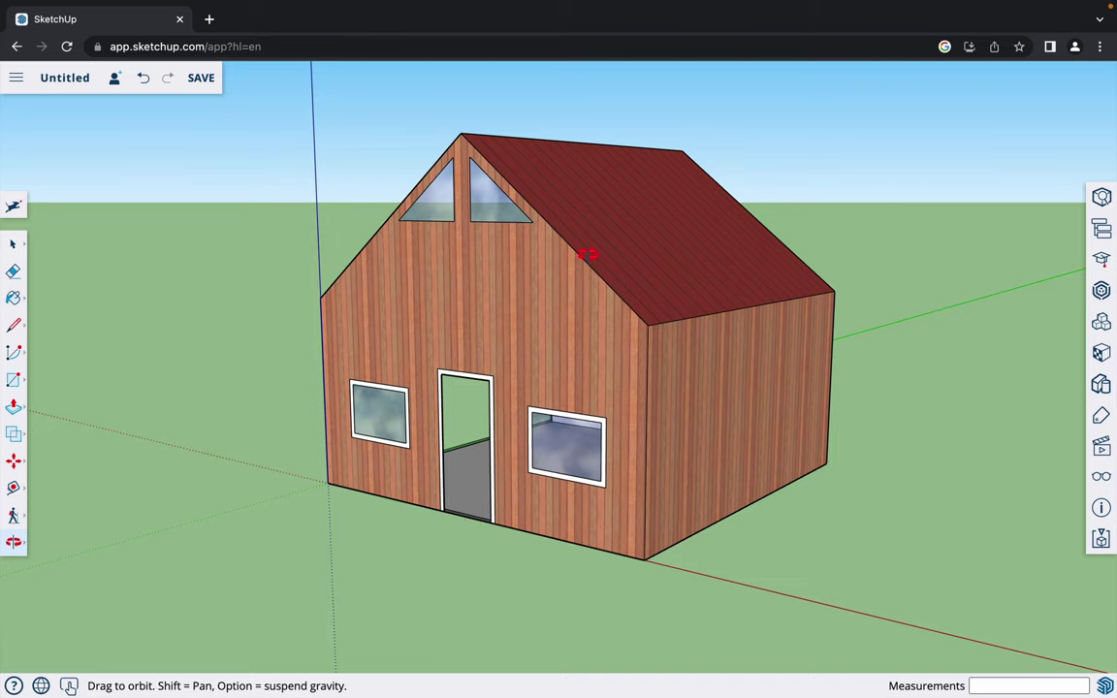